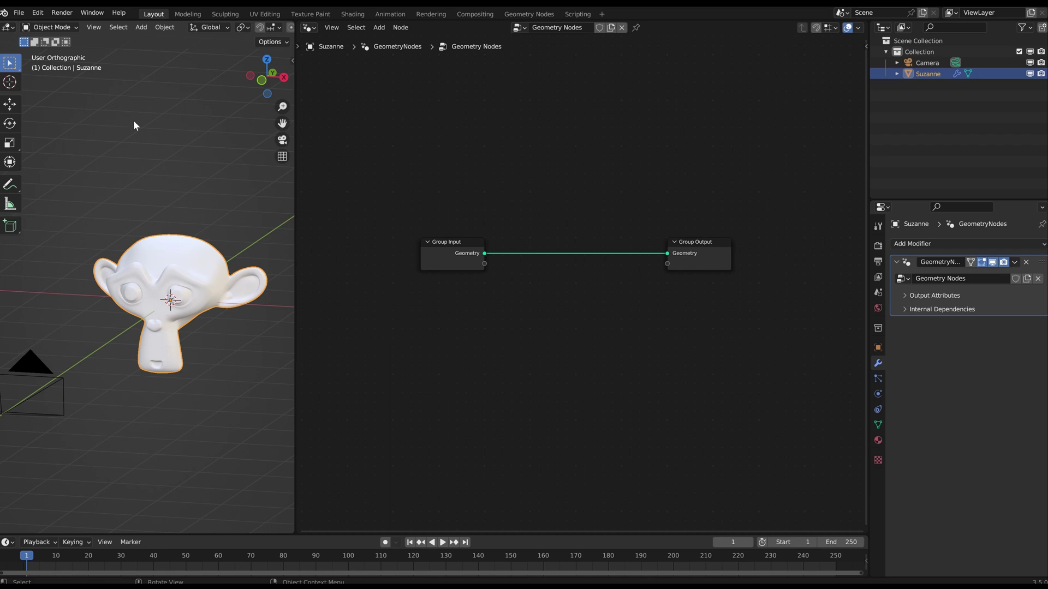
- Sketch annotation strokes marking a light source above the monkey head and its surface directions, and erase them
{"action": "left_click", "coordinate": [115, 157]}
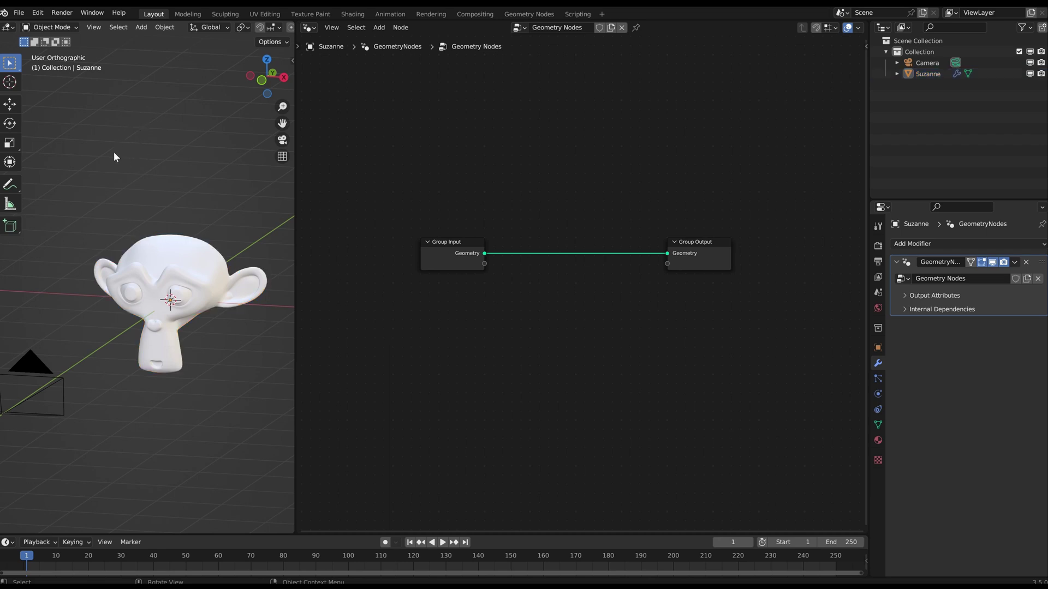
{"action": "mouse_move", "coordinate": [116, 105]}
{"action": "left_mouse_down"}
{"action": "mouse_move", "coordinate": [109, 117]}
{"action": "mouse_move", "coordinate": [118, 103]}
{"action": "left_mouse_up"}
{"action": "mouse_move", "coordinate": [130, 243]}
{"action": "left_mouse_down"}
{"action": "mouse_move", "coordinate": [145, 229]}
{"action": "mouse_move", "coordinate": [191, 239]}
{"action": "left_mouse_up"}
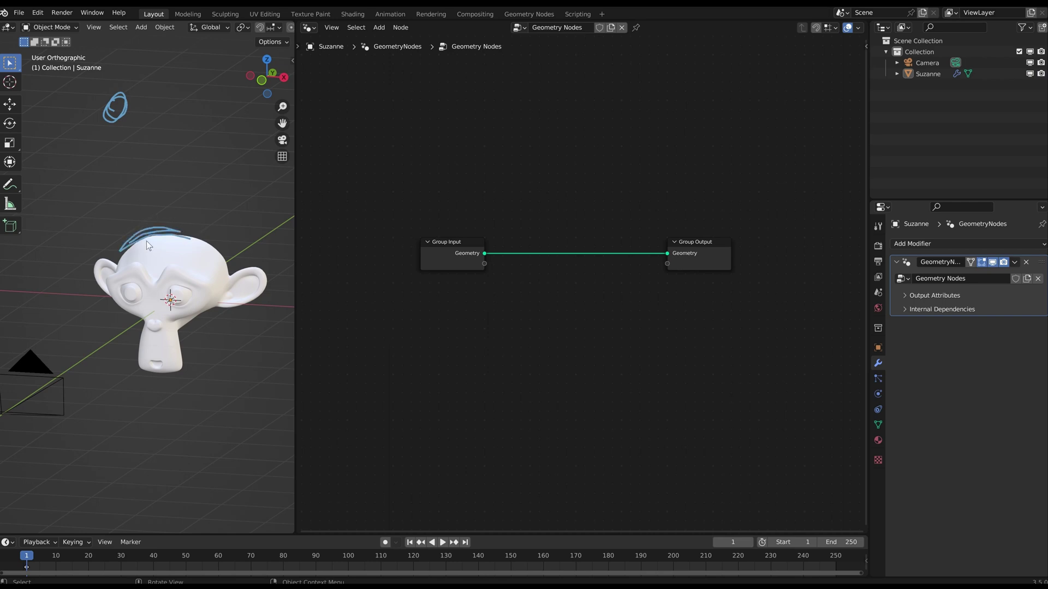
{"action": "mouse_move", "coordinate": [165, 372]}
{"action": "left_mouse_down"}
{"action": "mouse_move", "coordinate": [184, 358]}
{"action": "mouse_move", "coordinate": [195, 323]}
{"action": "left_mouse_up"}
{"action": "mouse_move", "coordinate": [145, 223]}
{"action": "left_mouse_down"}
{"action": "mouse_move", "coordinate": [131, 145]}
{"action": "mouse_move", "coordinate": [120, 152]}
{"action": "left_mouse_up"}
{"action": "mouse_move", "coordinate": [191, 347]}
{"action": "left_mouse_down"}
{"action": "mouse_move", "coordinate": [252, 369]}
{"action": "mouse_move", "coordinate": [246, 381]}
{"action": "left_mouse_up"}
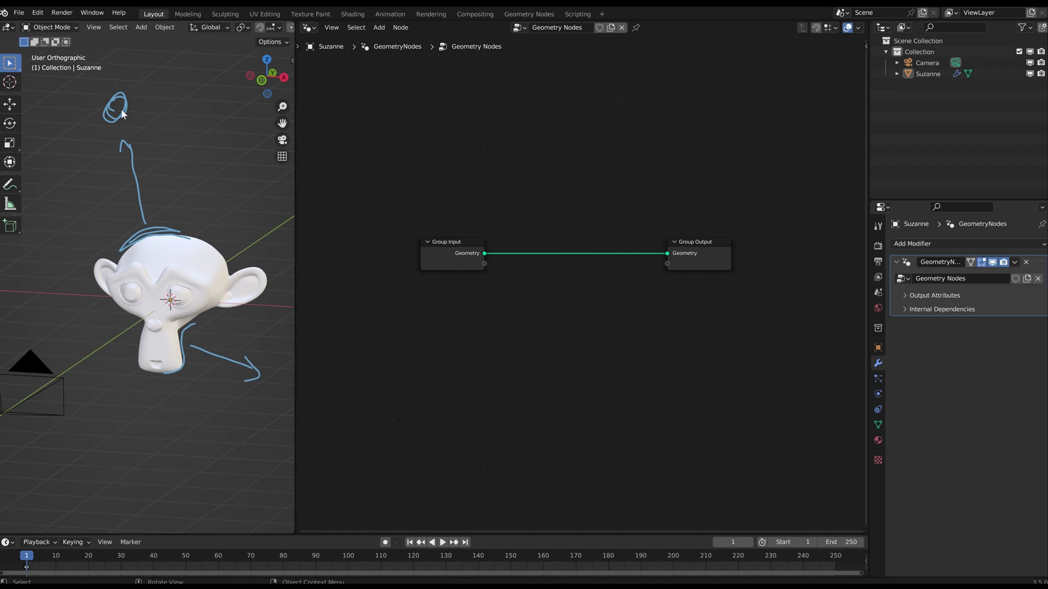
{"action": "mouse_move", "coordinate": [104, 119]}
{"action": "left_mouse_down"}
{"action": "mouse_move", "coordinate": [143, 110]}
{"action": "mouse_move", "coordinate": [159, 235]}
{"action": "mouse_move", "coordinate": [194, 225]}
{"action": "left_mouse_up"}
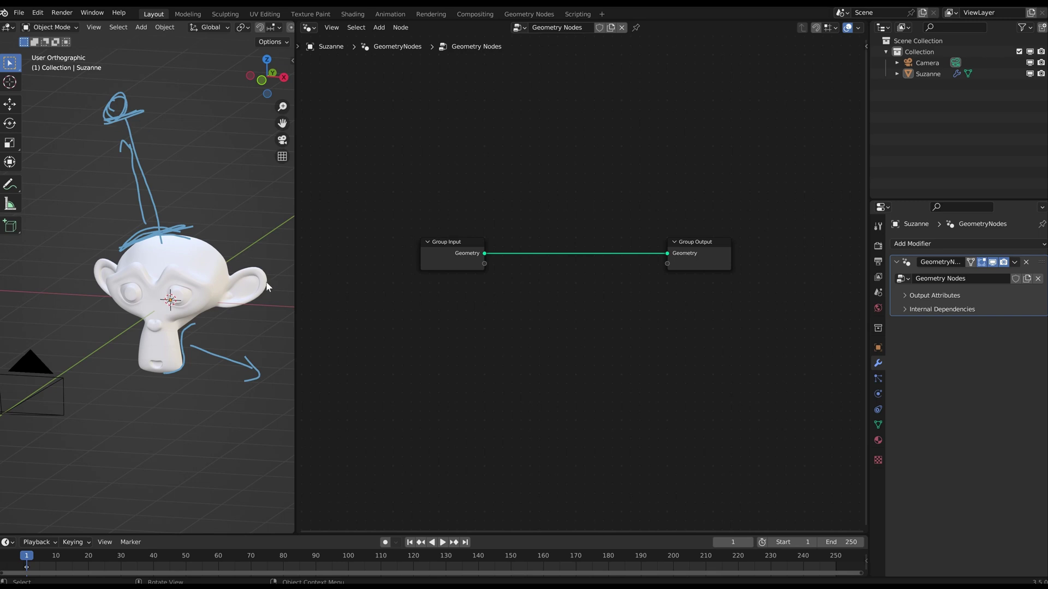
{"action": "mouse_move", "coordinate": [240, 268]}
{"action": "left_mouse_down"}
{"action": "mouse_move", "coordinate": [252, 263]}
{"action": "mouse_move", "coordinate": [240, 270]}
{"action": "mouse_move", "coordinate": [205, 192]}
{"action": "mouse_move", "coordinate": [152, 121]}
{"action": "mouse_move", "coordinate": [247, 267]}
{"action": "left_mouse_up"}
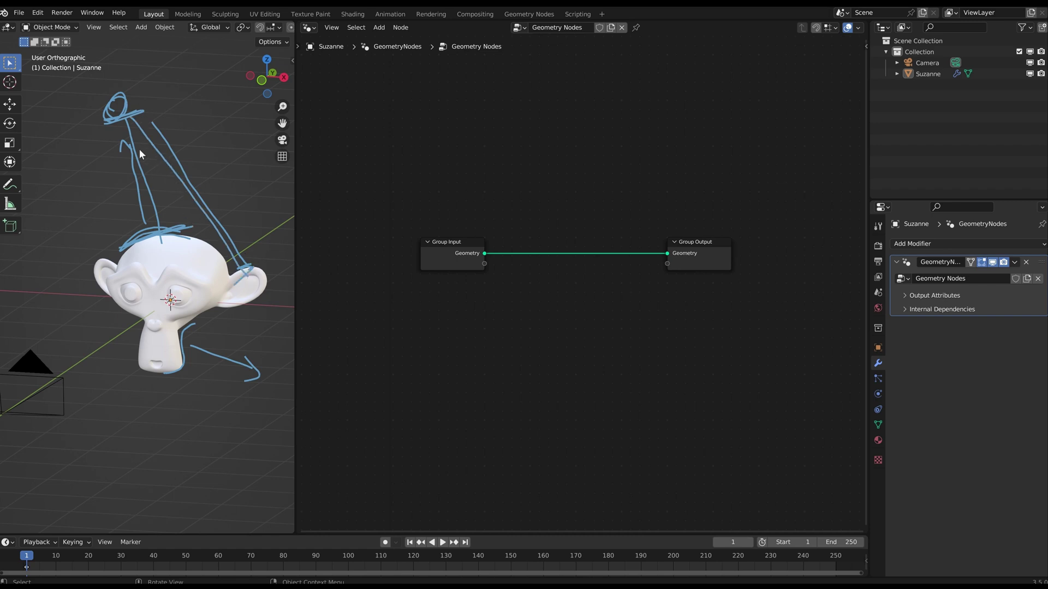
{"action": "left_click_drag", "start_coordinate": [152, 106], "coordinate": [121, 136]}
{"action": "mouse_move", "coordinate": [170, 300]}
{"action": "right_mouse_down"}
{"action": "mouse_move", "coordinate": [164, 186]}
{"action": "mouse_move", "coordinate": [190, 180]}
{"action": "right_mouse_up"}
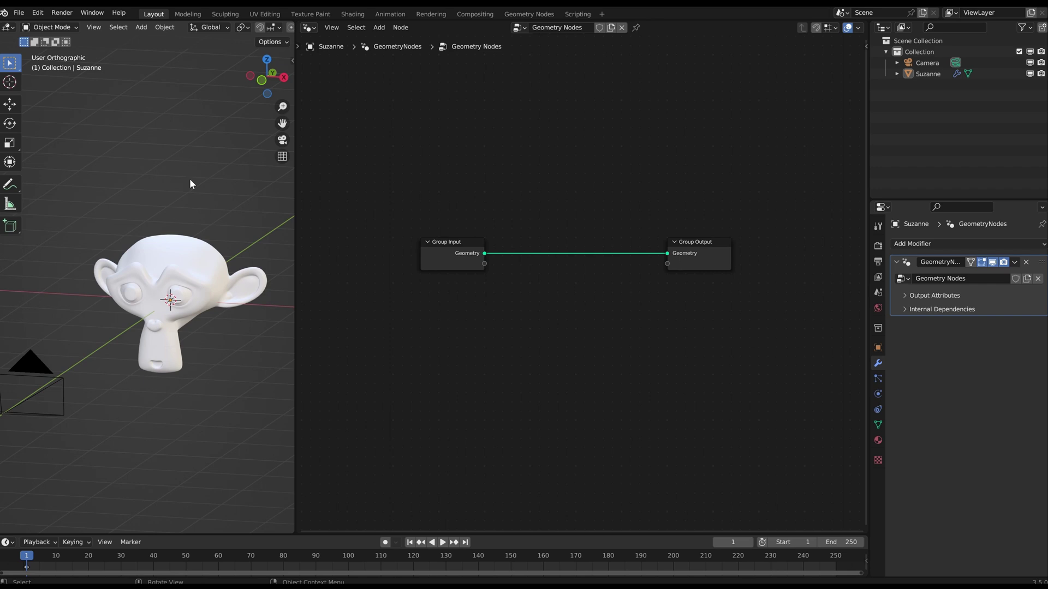
- Add a Plain Axes empty and move it above the monkey head, to about X -0.81, Y -0.05, Z 2.53 m
{"action": "key", "text": "shift+a"}
{"action": "mouse_move", "coordinate": [172, 290]}
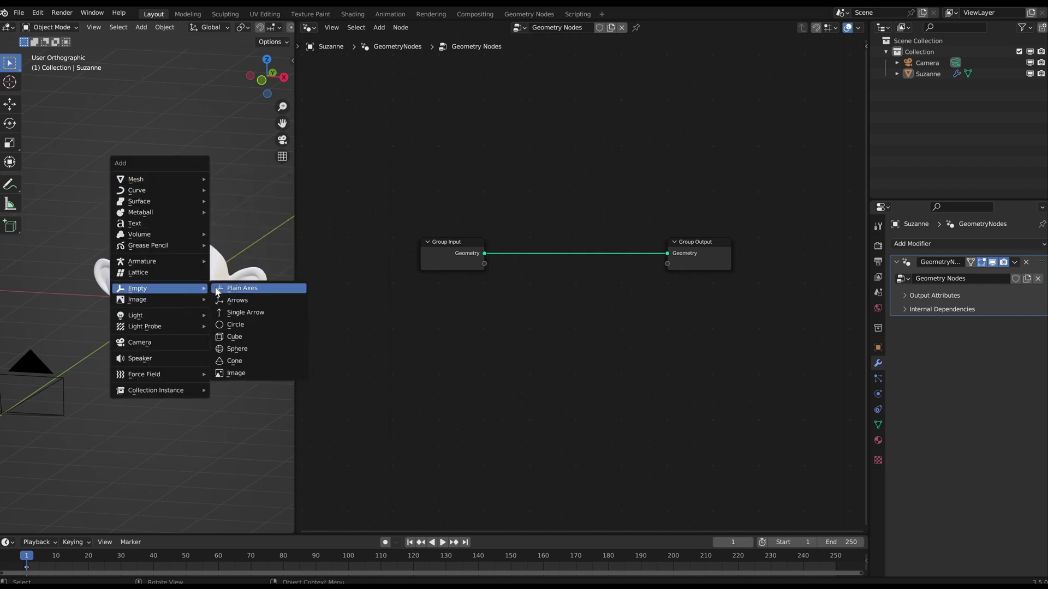
{"action": "left_click", "coordinate": [231, 287]}
{"action": "key", "text": "g"}
{"action": "left_click", "coordinate": [183, 168]}
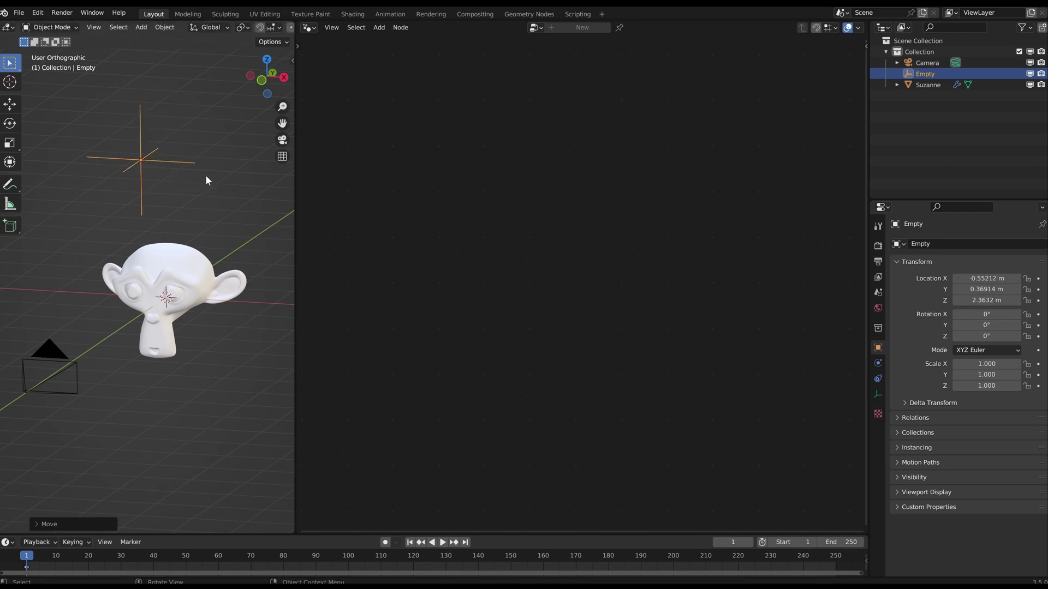
{"action": "middle_click_drag", "start_coordinate": [205, 174], "coordinate": [203, 217]}
{"action": "key", "text": "g"}
{"action": "left_click", "coordinate": [163, 167]}
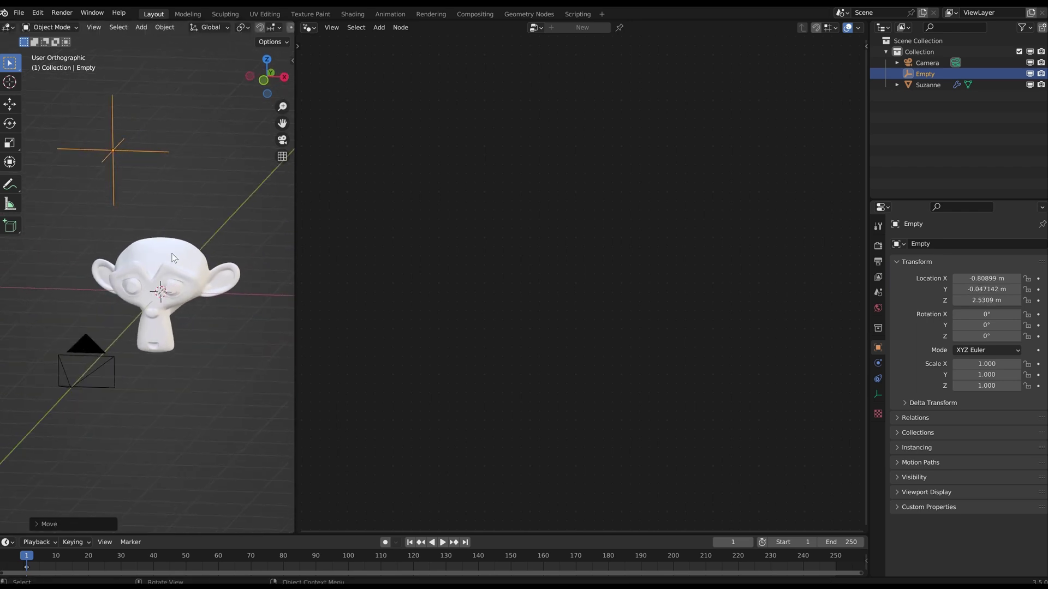
- Add an Object Info node for the Empty to Suzanne's geometry node tree and set it to Relative
{"action": "left_click", "coordinate": [180, 259]}
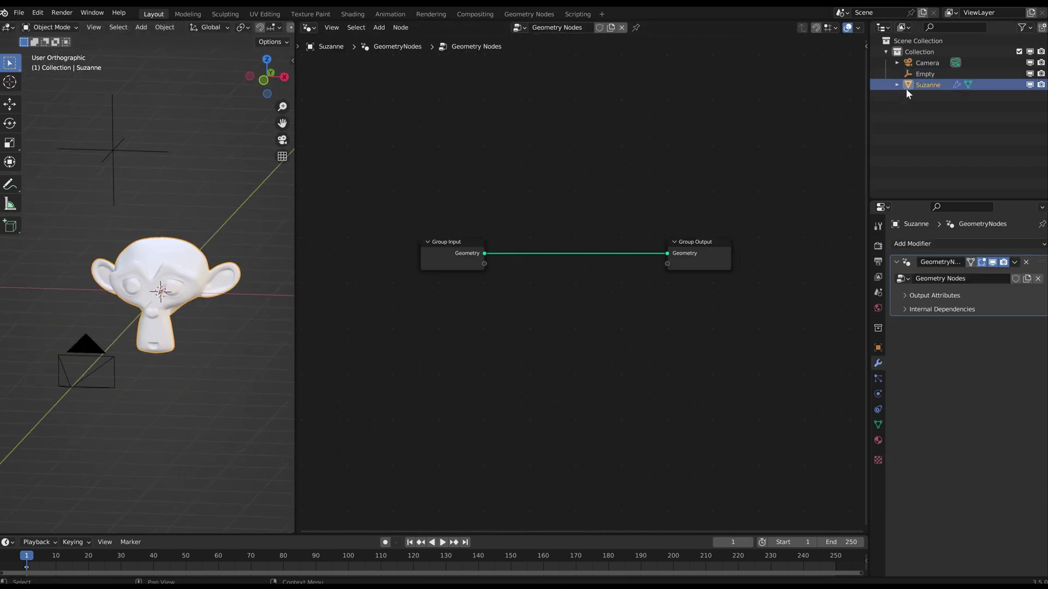
{"action": "left_click_drag", "start_coordinate": [924, 74], "coordinate": [416, 352]}
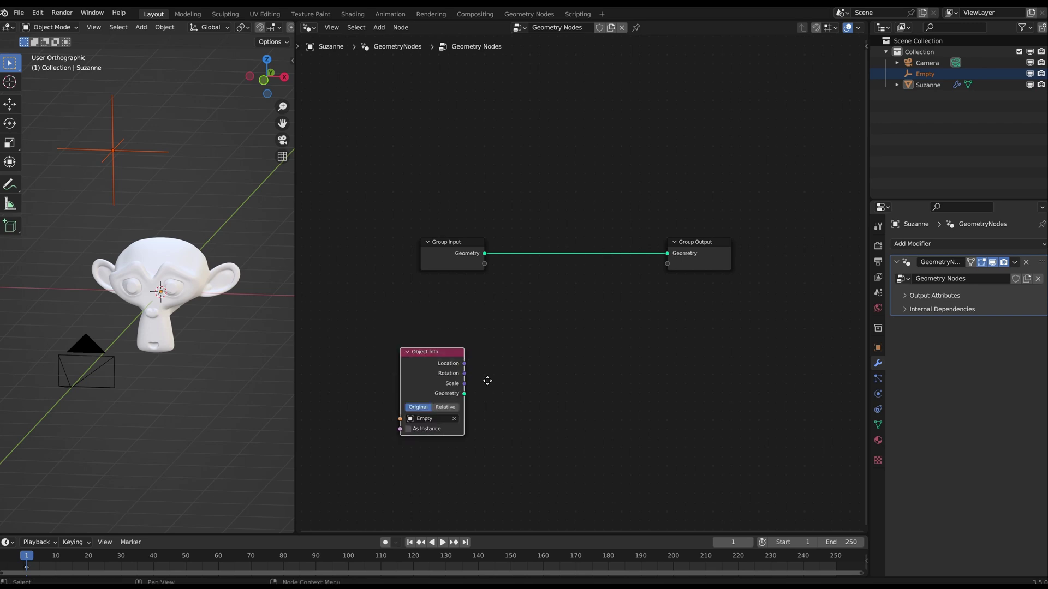
{"action": "key", "text": "g"}
{"action": "middle_click_drag", "start_coordinate": [519, 334], "coordinate": [533, 313]}
{"action": "scroll", "coordinate": [534, 313], "scroll_direction": "up", "scroll_amount": 2}
{"action": "left_click", "coordinate": [465, 371]}
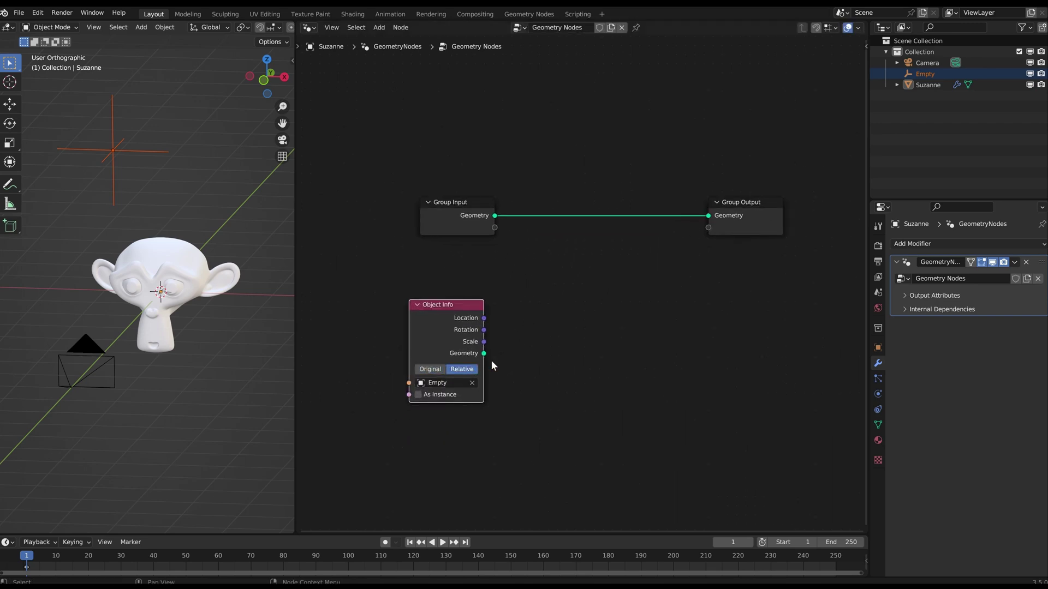
{"action": "left_click_drag", "start_coordinate": [428, 279], "coordinate": [478, 339]}
{"action": "key", "text": "g"}
{"action": "left_click", "coordinate": [486, 338]}
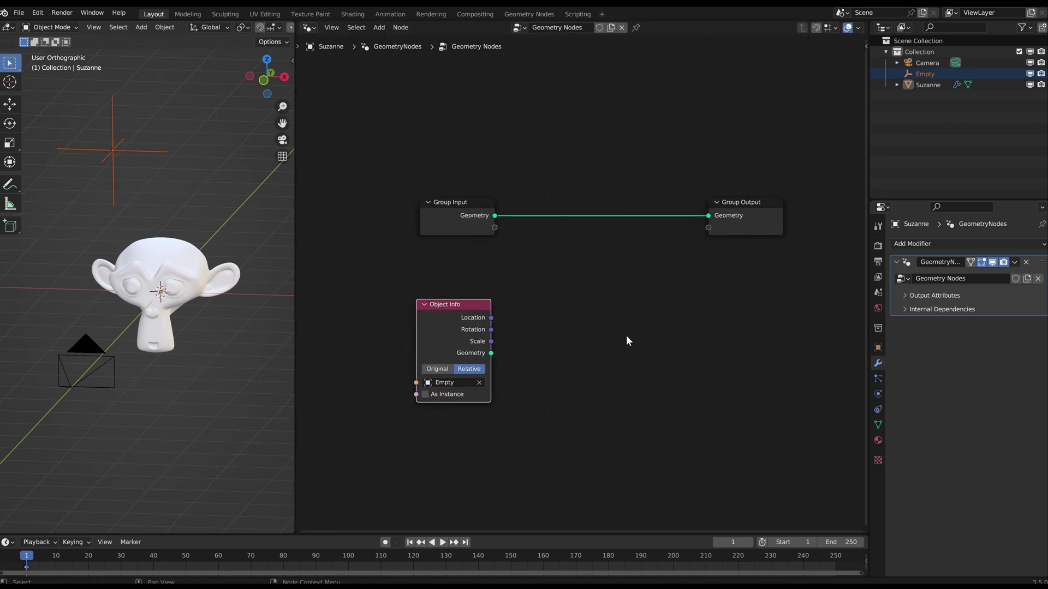
- Spread out the geometry nodes, moving Group Input and Group Output well away from the Object Info node to free space between them
{"action": "scroll", "coordinate": [564, 353], "scroll_direction": "down", "scroll_amount": 2}
{"action": "scroll", "coordinate": [533, 328], "scroll_direction": "down", "scroll_amount": 1}
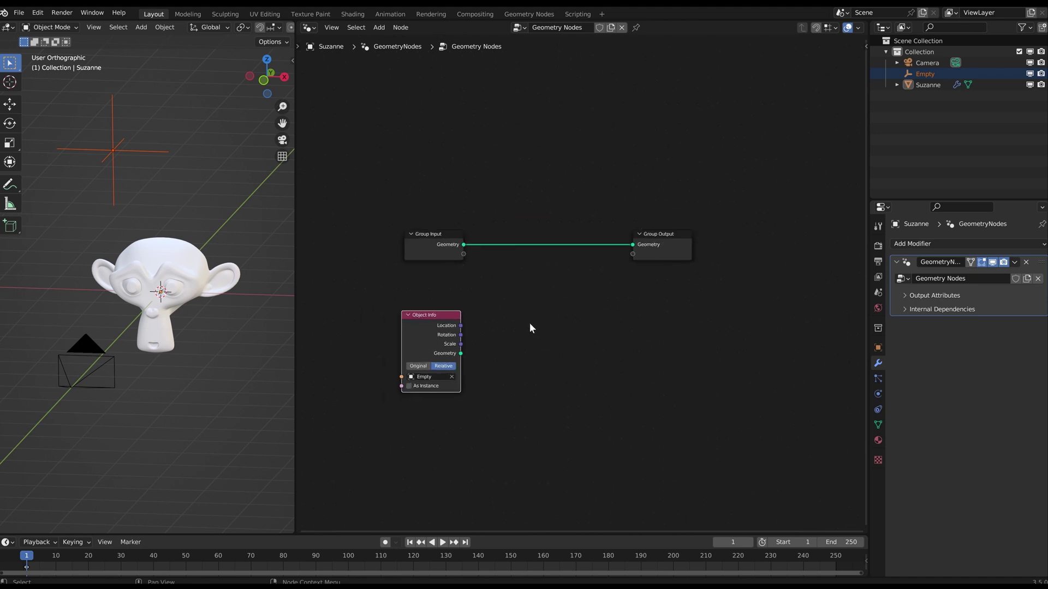
{"action": "middle_click_drag", "start_coordinate": [530, 323], "coordinate": [533, 342]}
{"action": "left_click_drag", "start_coordinate": [402, 201], "coordinate": [474, 281]}
{"action": "left_click_drag", "start_coordinate": [604, 216], "coordinate": [694, 327]}
{"action": "key", "text": "g"}
{"action": "left_click", "coordinate": [824, 332]}
{"action": "left_click_drag", "start_coordinate": [348, 212], "coordinate": [487, 281]}
{"action": "key", "text": "g"}
{"action": "left_click", "coordinate": [710, 203]}
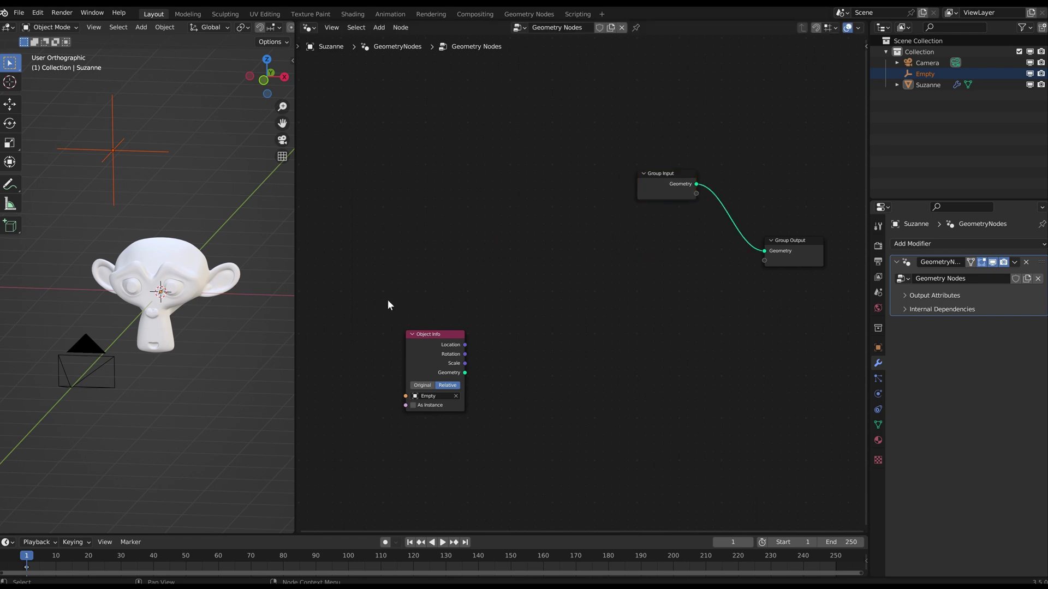
{"action": "left_click_drag", "start_coordinate": [388, 304], "coordinate": [493, 377]}
{"action": "key", "text": "g"}
{"action": "left_click", "coordinate": [449, 417]}
{"action": "middle_click_drag", "start_coordinate": [529, 333], "coordinate": [564, 304]}
- Add a Normal node to Suzanne's geometry node tree and place it just above the Object Info node
{"action": "left_click", "coordinate": [183, 246]}
{"action": "key", "text": "shift+a"}
{"action": "left_click", "coordinate": [537, 280]}
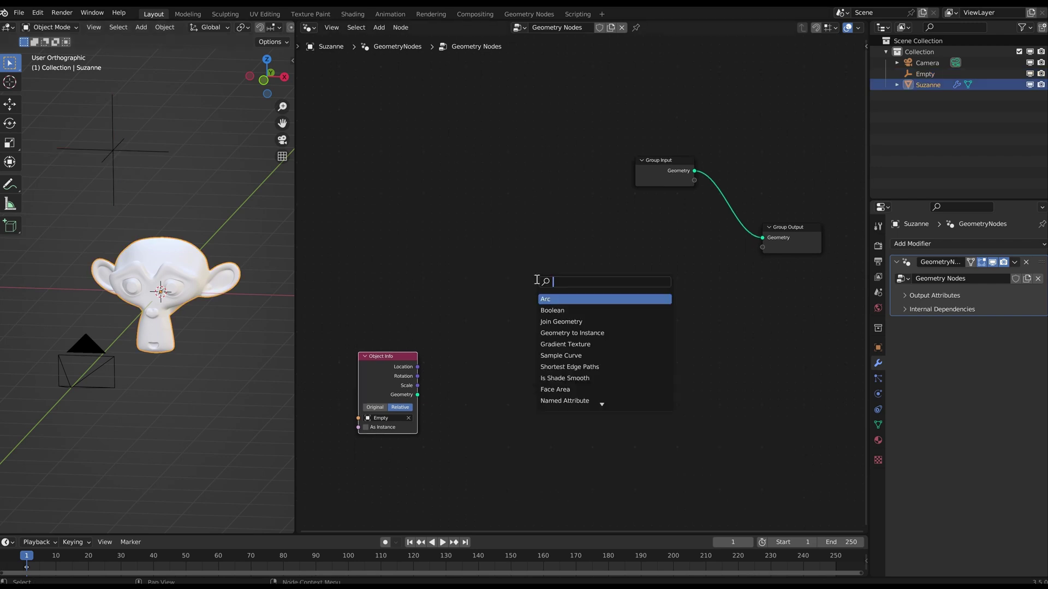
{"action": "type", "text": "normal"}
{"action": "key", "text": "Return"}
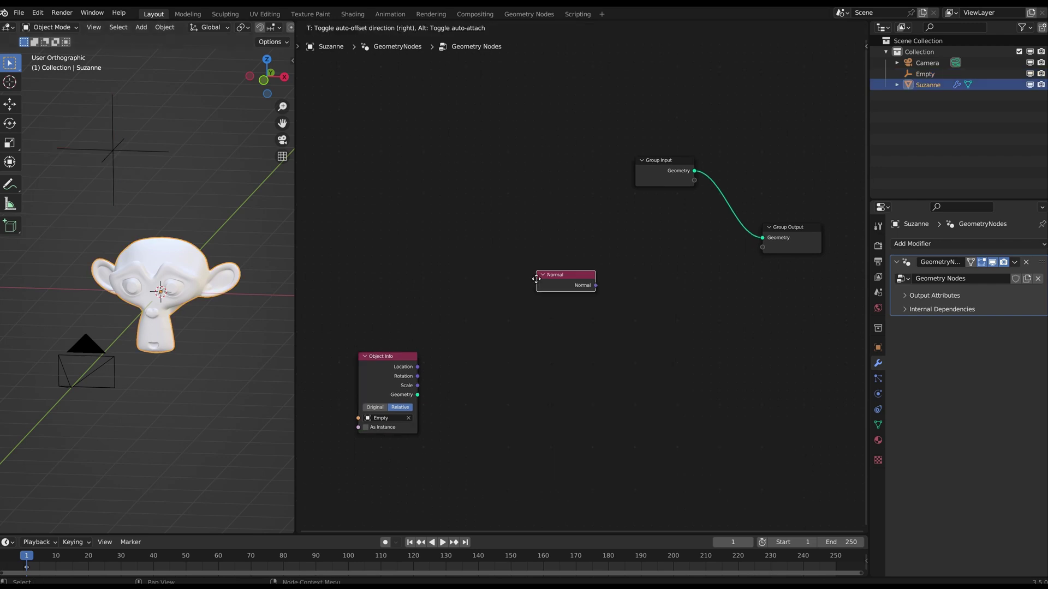
{"action": "left_click", "coordinate": [360, 322]}
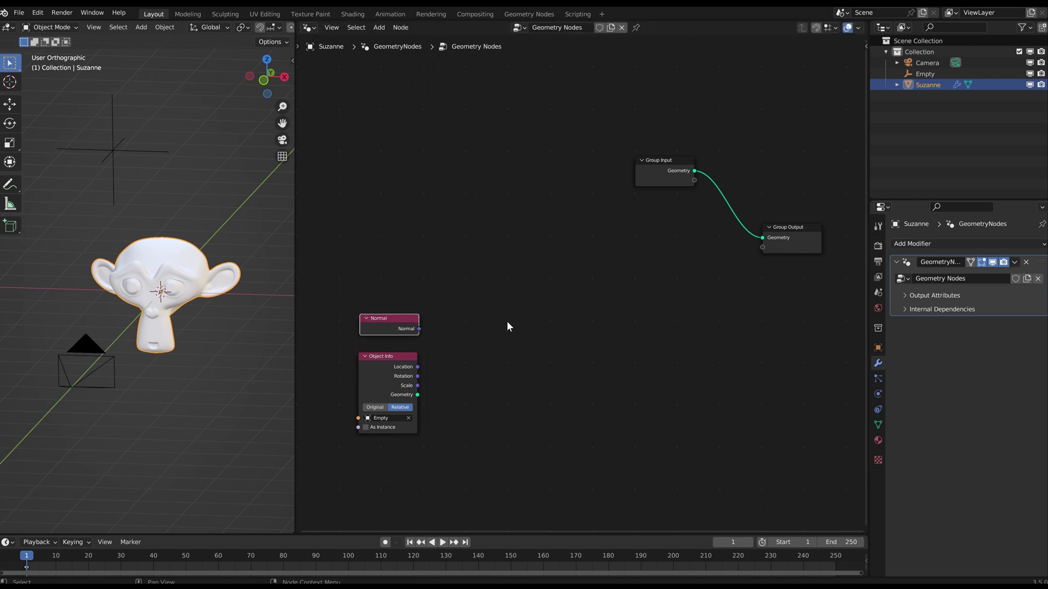
- Add a Vector Math node beside the Normal node and set its operation to Dot Product
{"action": "key", "text": "shift+a"}
{"action": "type", "text": "vecot"}
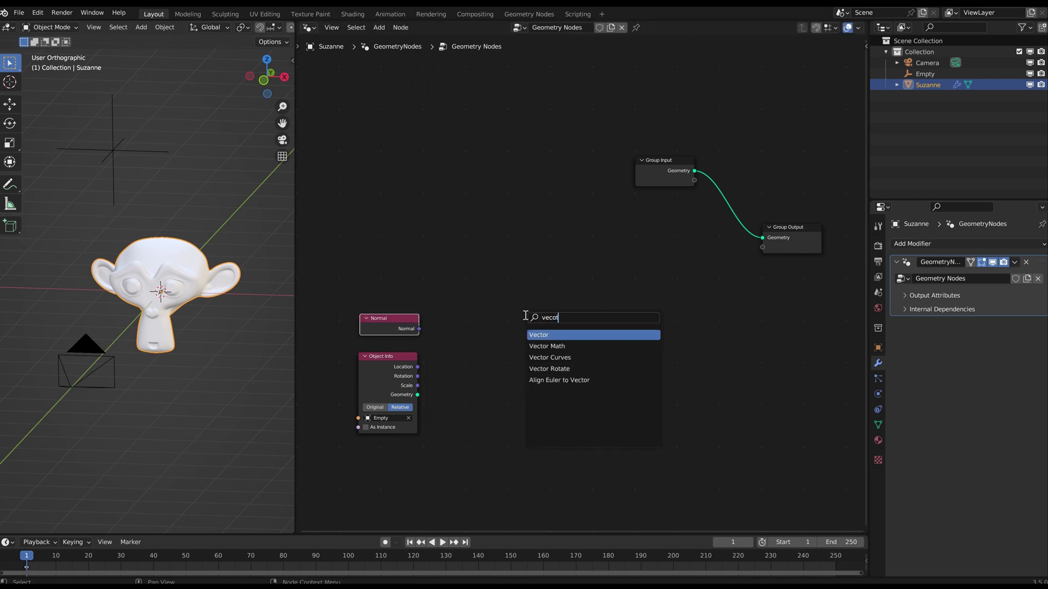
{"action": "key", "text": "BackSpace"}
{"action": "key", "text": "BackSpace"}
{"action": "type", "text": "to"}
{"action": "key", "text": "Down"}
{"action": "key", "text": "Return"}
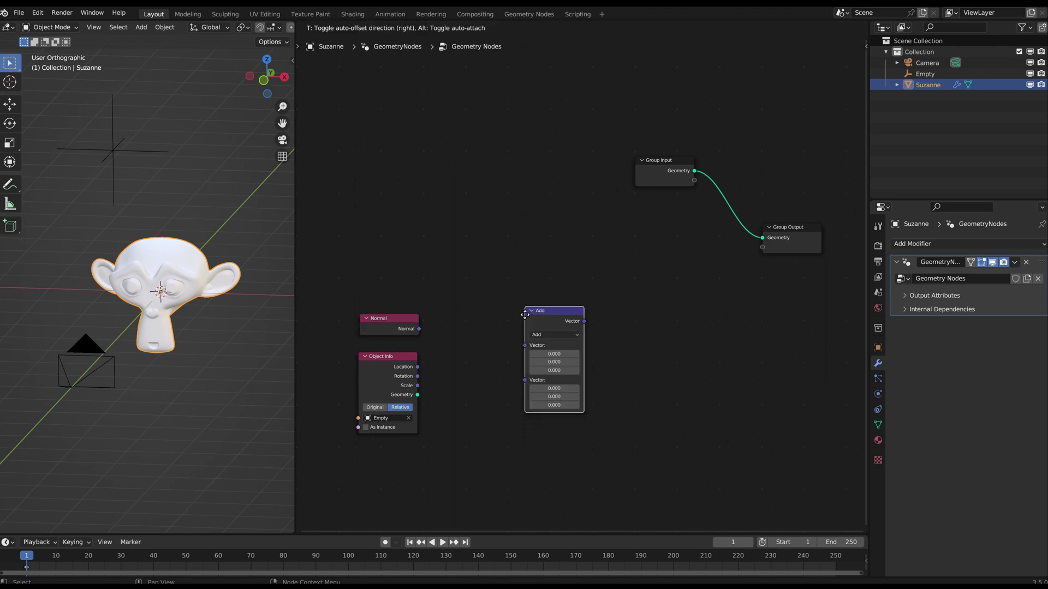
{"action": "left_click", "coordinate": [502, 341]}
{"action": "left_click", "coordinate": [502, 340]}
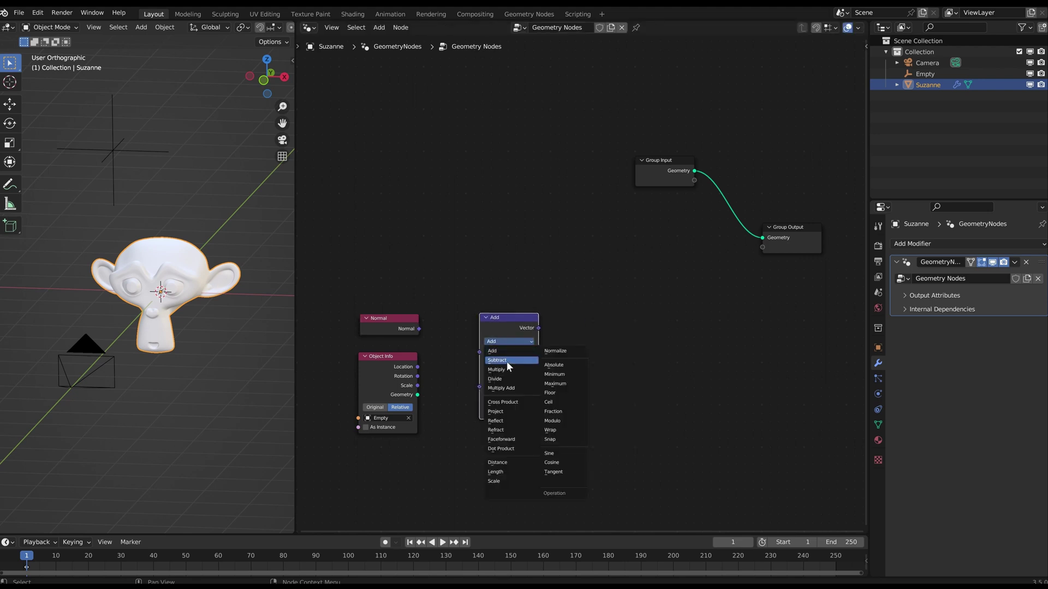
{"action": "left_click", "coordinate": [516, 448]}
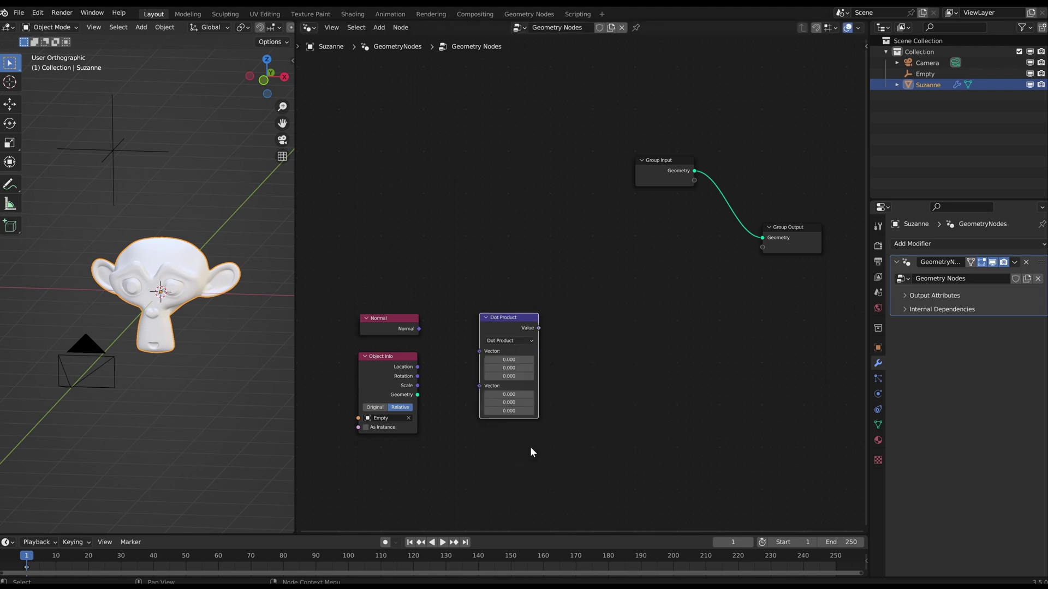
- Feed Normal and the Empty's Location into the Dot Product, and output its Value as a new Group Output socket
{"action": "left_click_drag", "start_coordinate": [417, 329], "coordinate": [479, 351]}
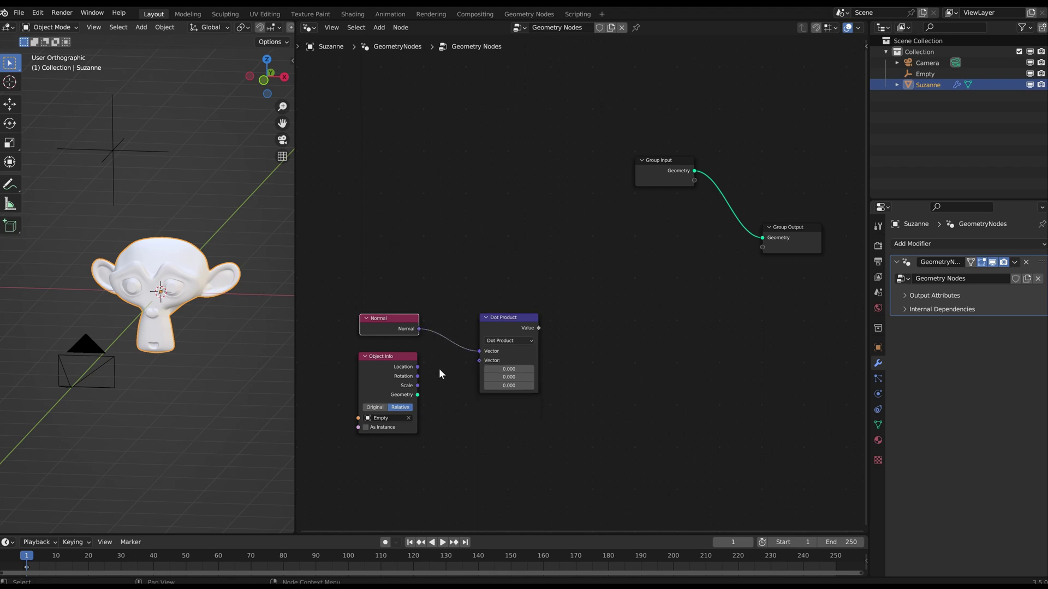
{"action": "left_click_drag", "start_coordinate": [418, 367], "coordinate": [478, 361]}
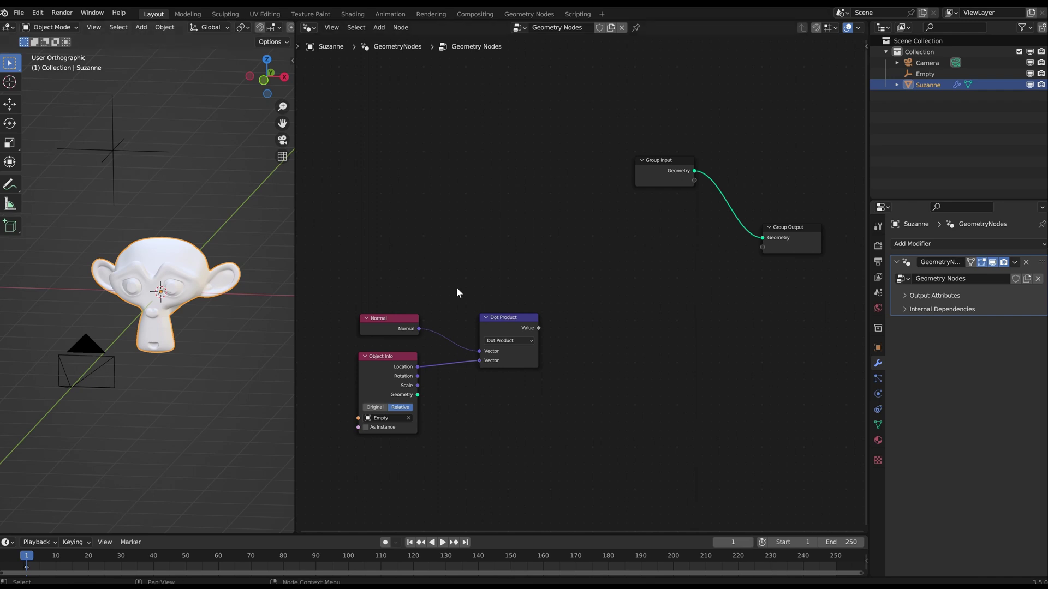
{"action": "middle_click_drag", "start_coordinate": [561, 303], "coordinate": [435, 374]}
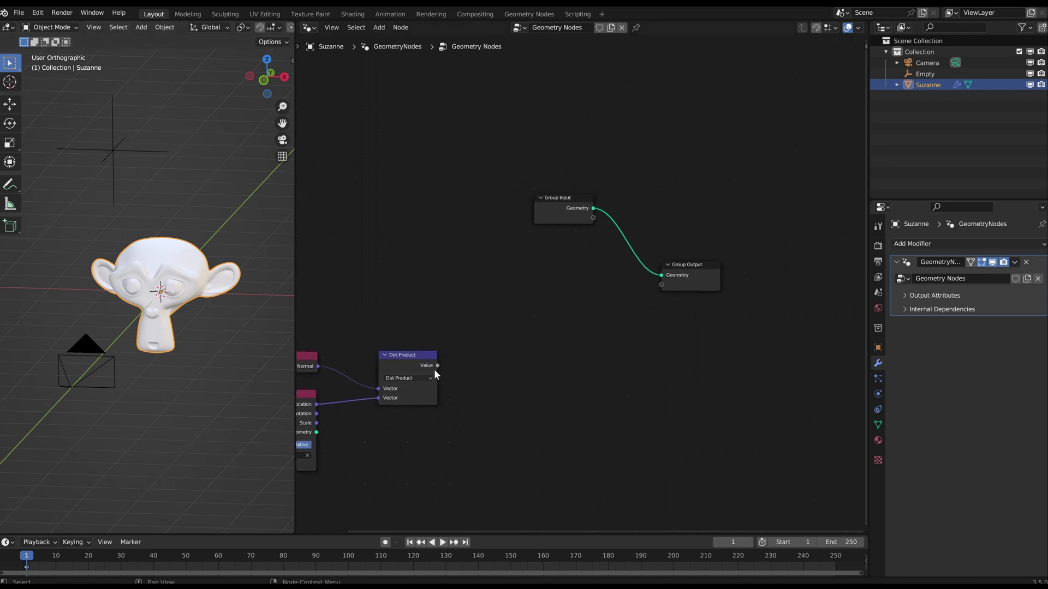
{"action": "left_click_drag", "start_coordinate": [437, 366], "coordinate": [661, 285]}
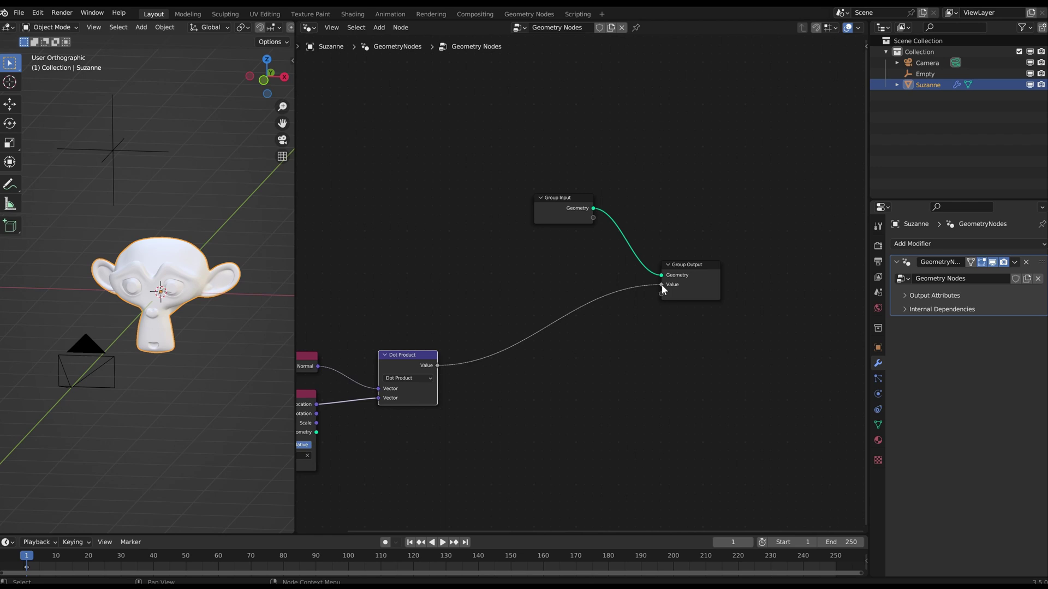
- Split the node editor horizontally and switch the upper area to the Shader Editor
{"action": "left_click_drag", "start_coordinate": [866, 23], "coordinate": [652, 264]}
{"action": "key", "text": "shift+F3"}
{"action": "left_click", "coordinate": [592, 26]}
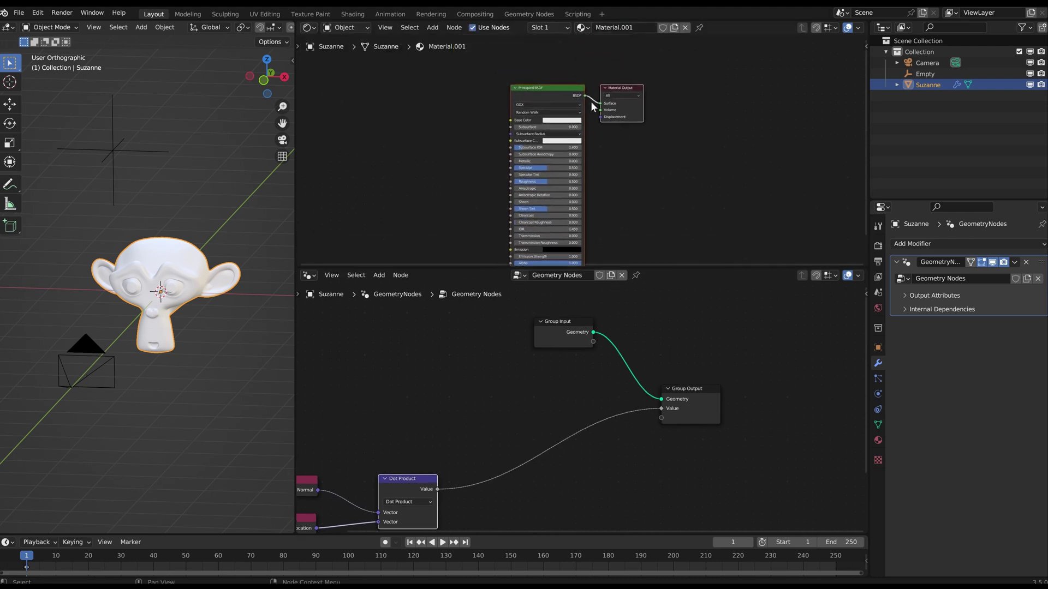
- Replace the Principled BSDF with an Attribute node and connect its Color to the Material Output's Surface
{"action": "left_click", "coordinate": [562, 131]}
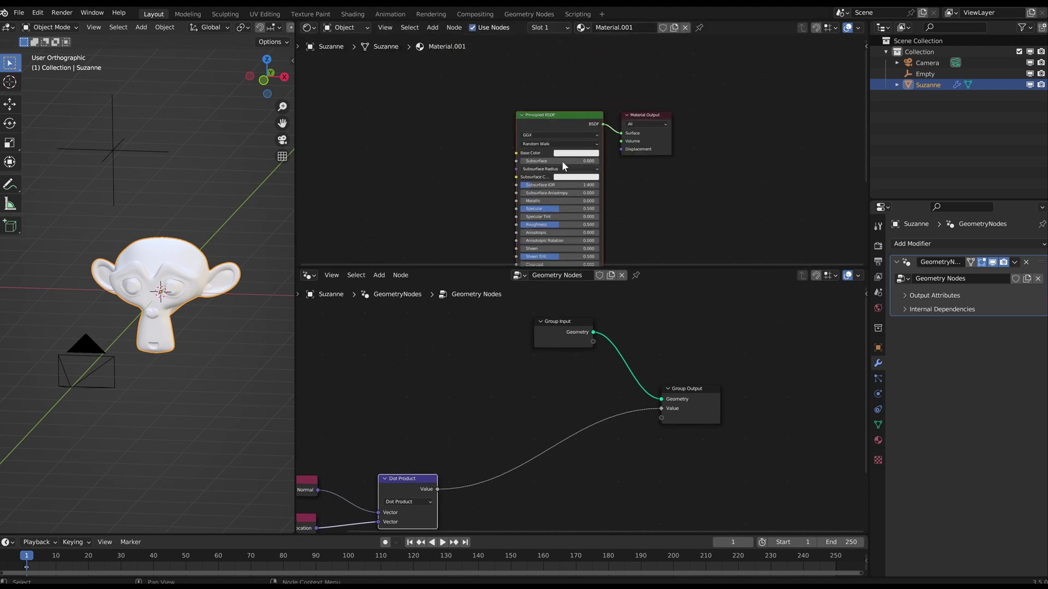
{"action": "key", "text": "x"}
{"action": "key", "text": "shift+a"}
{"action": "type", "text": "attri"}
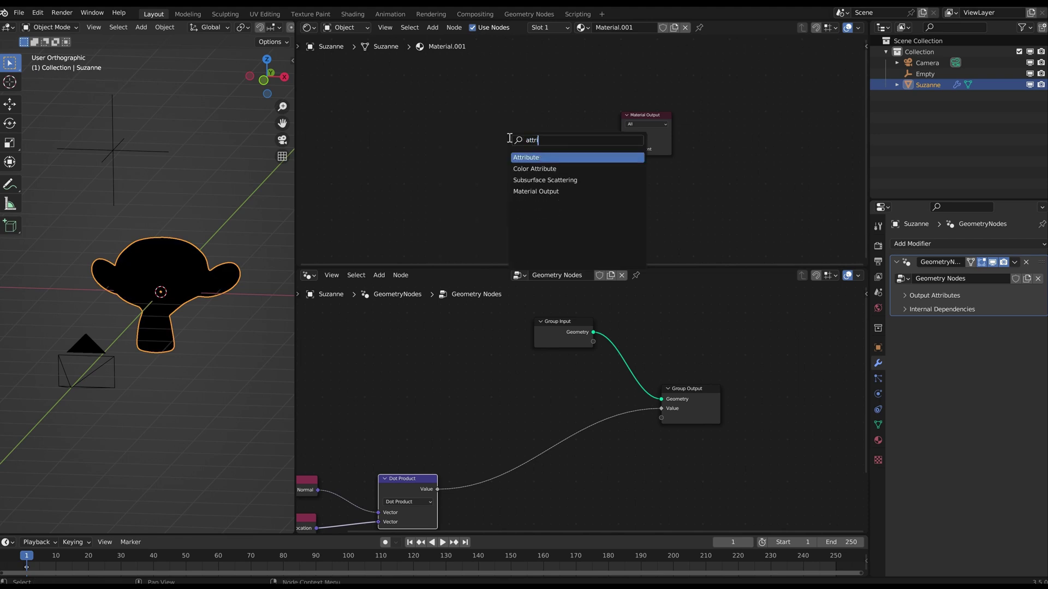
{"action": "key", "text": "Return"}
{"action": "left_click", "coordinate": [491, 109]}
{"action": "scroll", "coordinate": [524, 114], "scroll_direction": "up", "scroll_amount": 1}
{"action": "left_click_drag", "start_coordinate": [537, 116], "coordinate": [628, 130]}
{"action": "scroll", "coordinate": [573, 137], "scroll_direction": "up", "scroll_amount": 2}
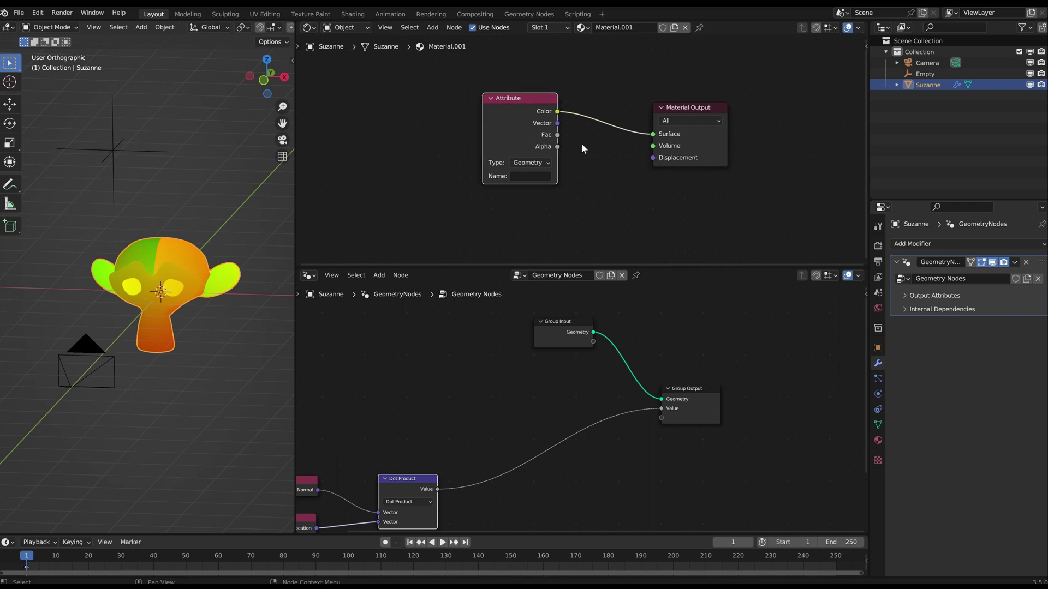
- Name both the shader's Attribute node attribute and the modifier's Value output attribute "light"
{"action": "left_click", "coordinate": [516, 182]}
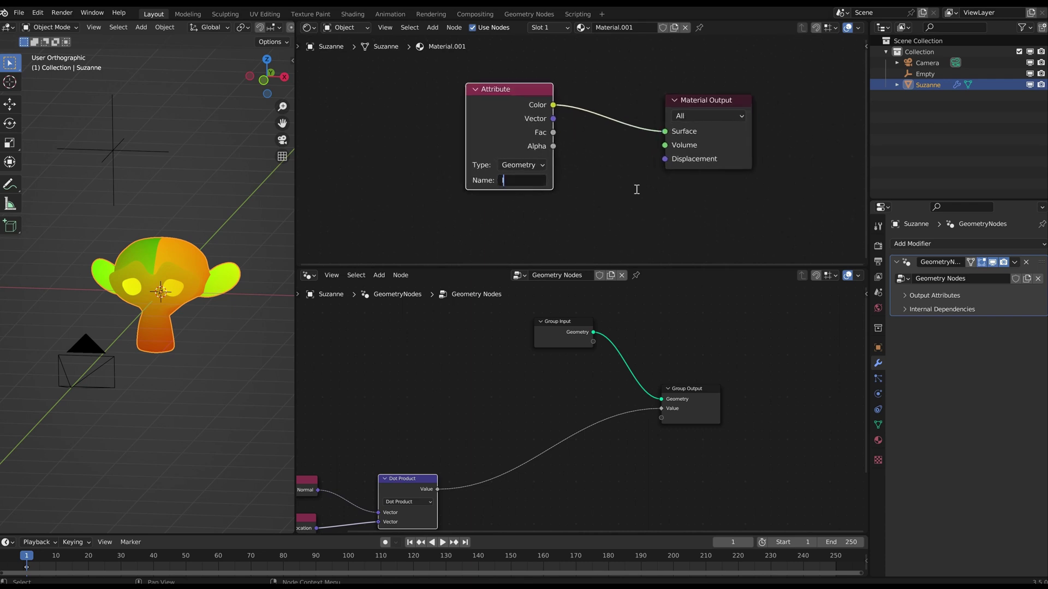
{"action": "type", "text": "light"}
{"action": "key", "text": "Return"}
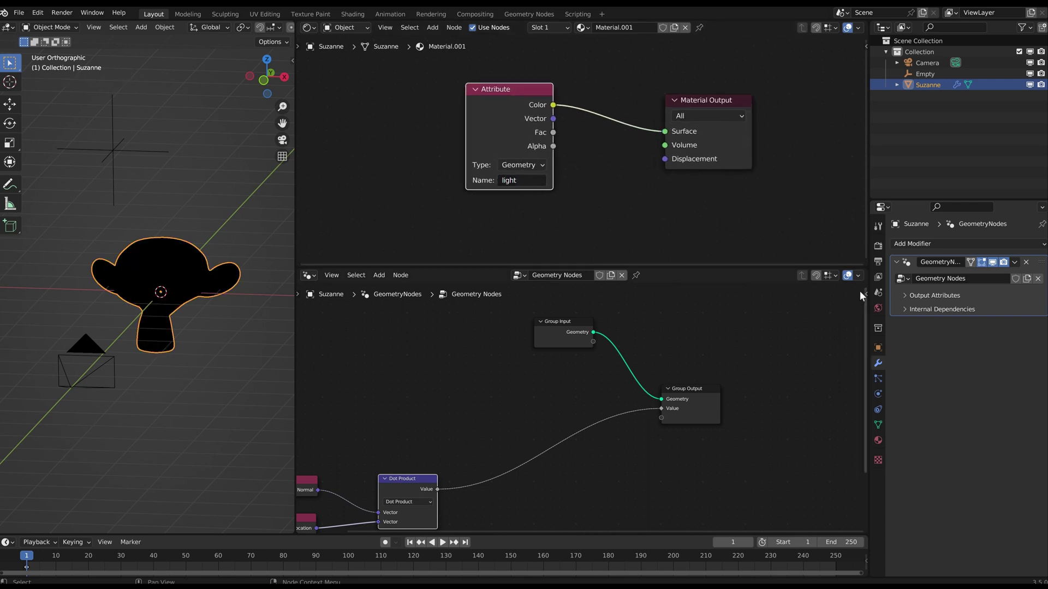
{"action": "left_click", "coordinate": [904, 295]}
{"action": "left_click", "coordinate": [974, 311]}
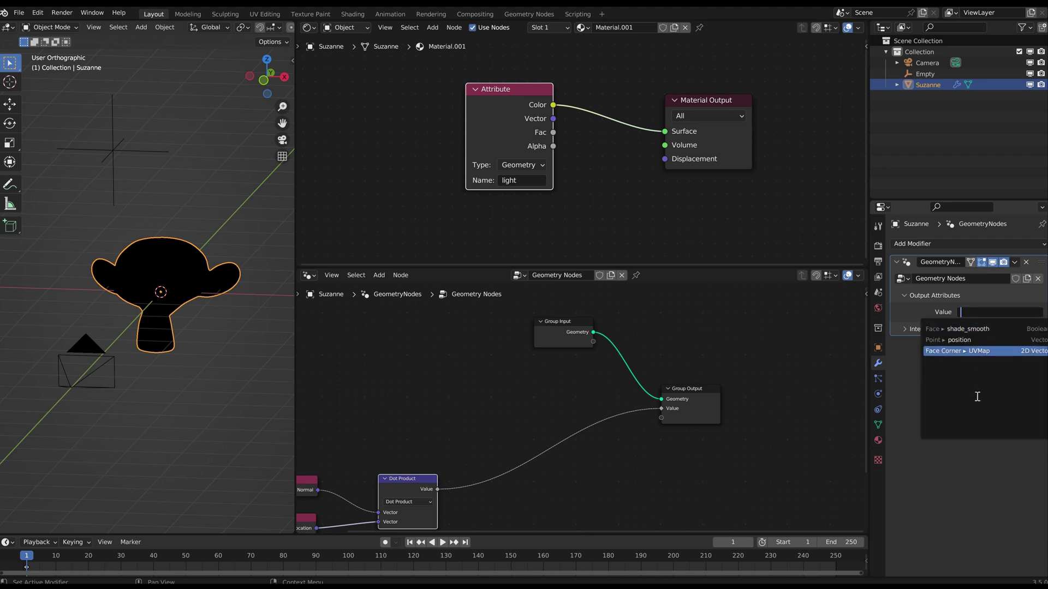
{"action": "type", "text": "light"}
{"action": "key", "text": "Return"}
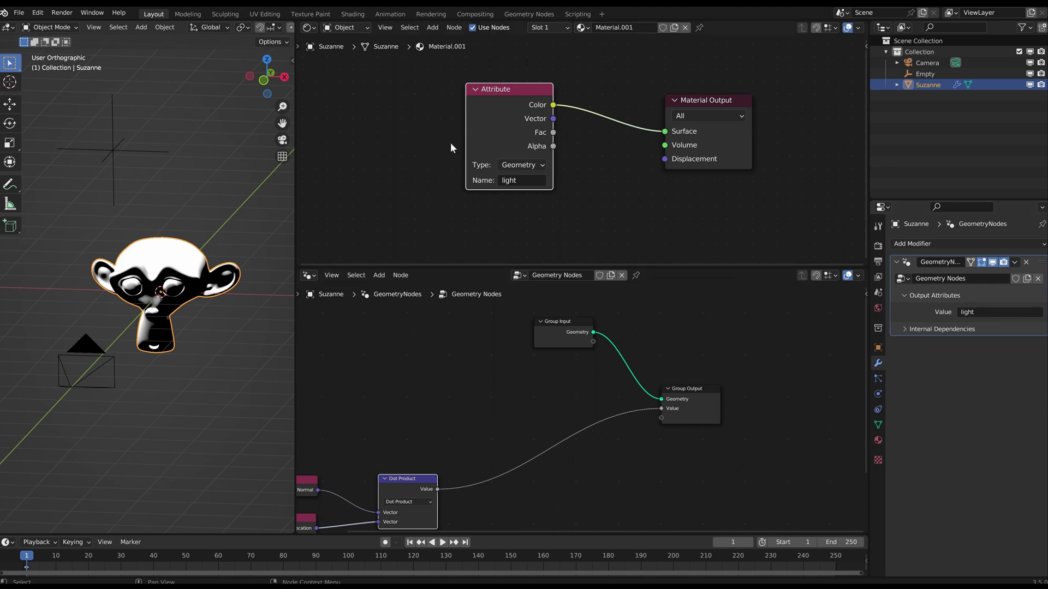
{"action": "left_click_drag", "start_coordinate": [538, 88], "coordinate": [550, 89]}
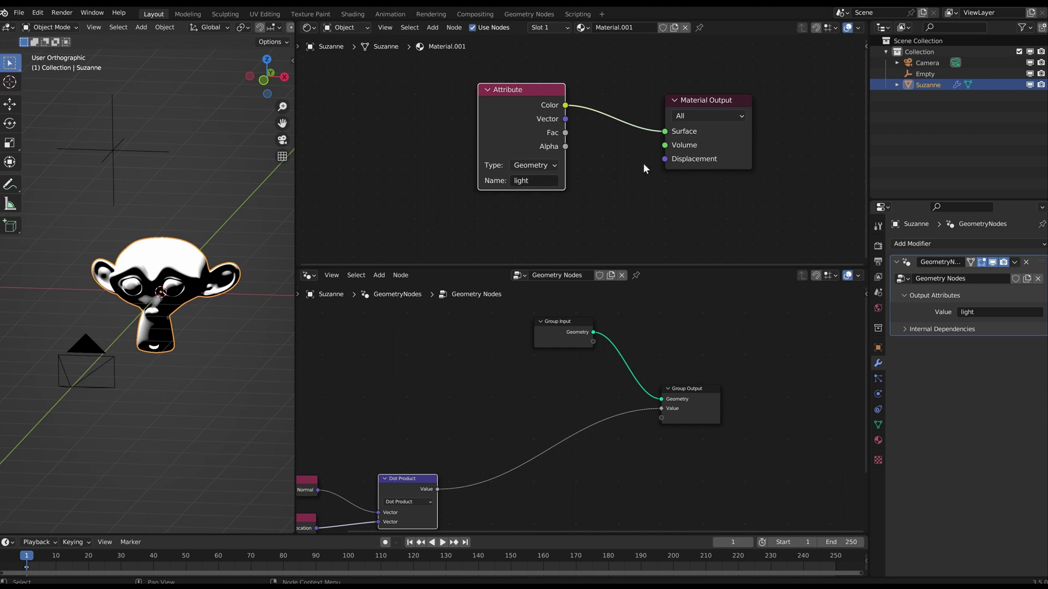
- Move the Empty above Suzanne's head to about X -1.16 m, Y -0.08 m, Z 2.70 m
{"action": "left_click", "coordinate": [113, 149]}
{"action": "scroll", "coordinate": [113, 153], "scroll_direction": "down", "scroll_amount": 2}
{"action": "key", "text": "g"}
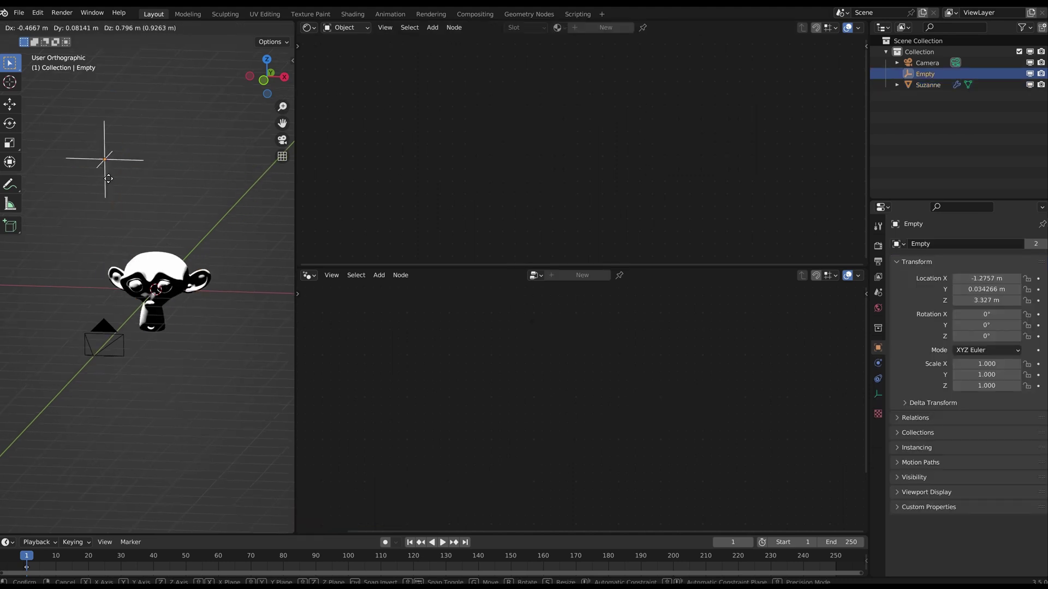
{"action": "left_click", "coordinate": [98, 190]}
{"action": "middle_click_drag", "start_coordinate": [206, 183], "coordinate": [173, 183]}
{"action": "key", "text": "g"}
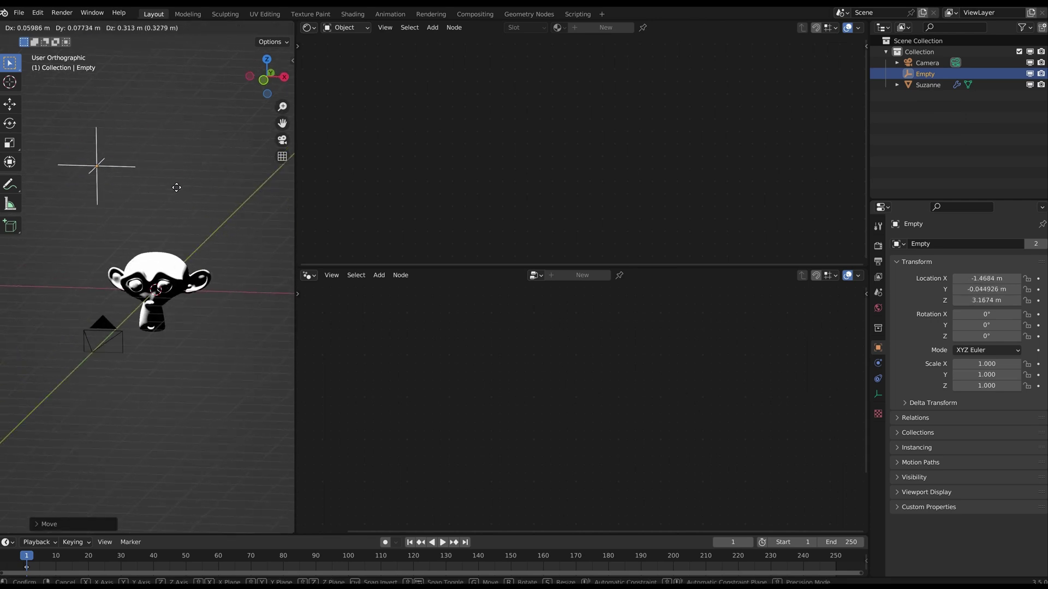
{"action": "left_click", "coordinate": [188, 206]}
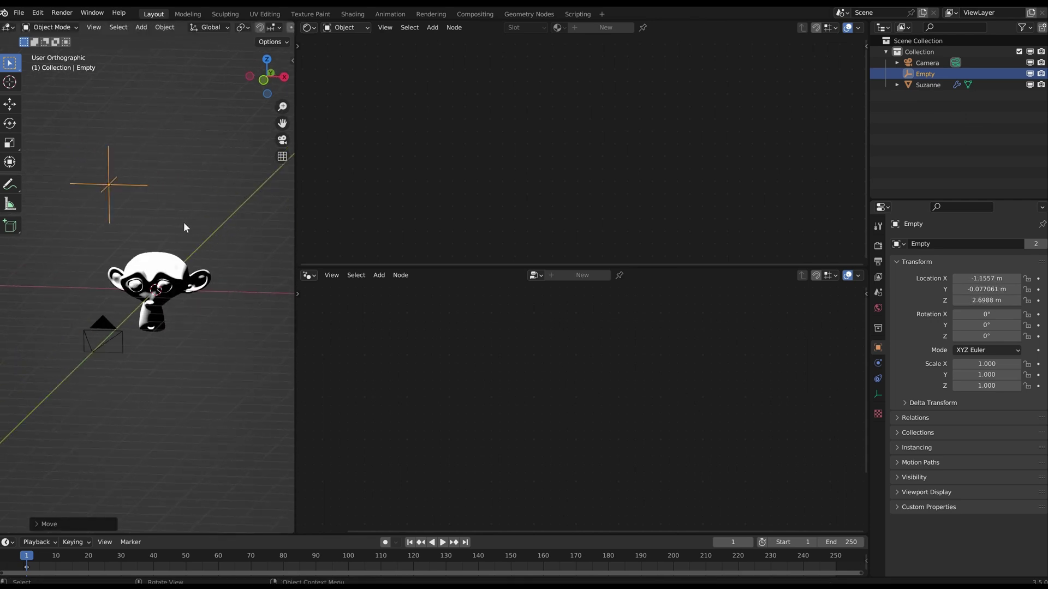
{"action": "middle_click_drag", "start_coordinate": [207, 191], "coordinate": [131, 233]}
{"action": "scroll", "coordinate": [131, 233], "scroll_direction": "up", "scroll_amount": 2}
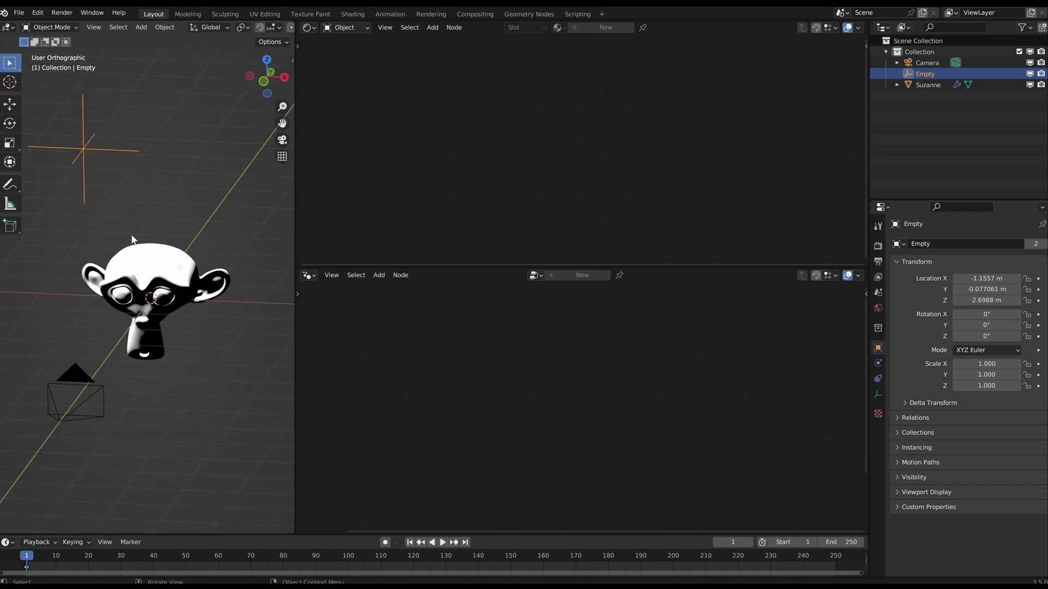
- Sketch temporary annotation strokes around the Empty and Suzanne's head to illustrate the light, and inspect the head's shading up close
{"action": "left_click_drag", "start_coordinate": [129, 232], "coordinate": [98, 164]}
{"action": "left_click_drag", "start_coordinate": [186, 323], "coordinate": [234, 373]}
{"action": "scroll", "coordinate": [147, 241], "scroll_direction": "up", "scroll_amount": 8}
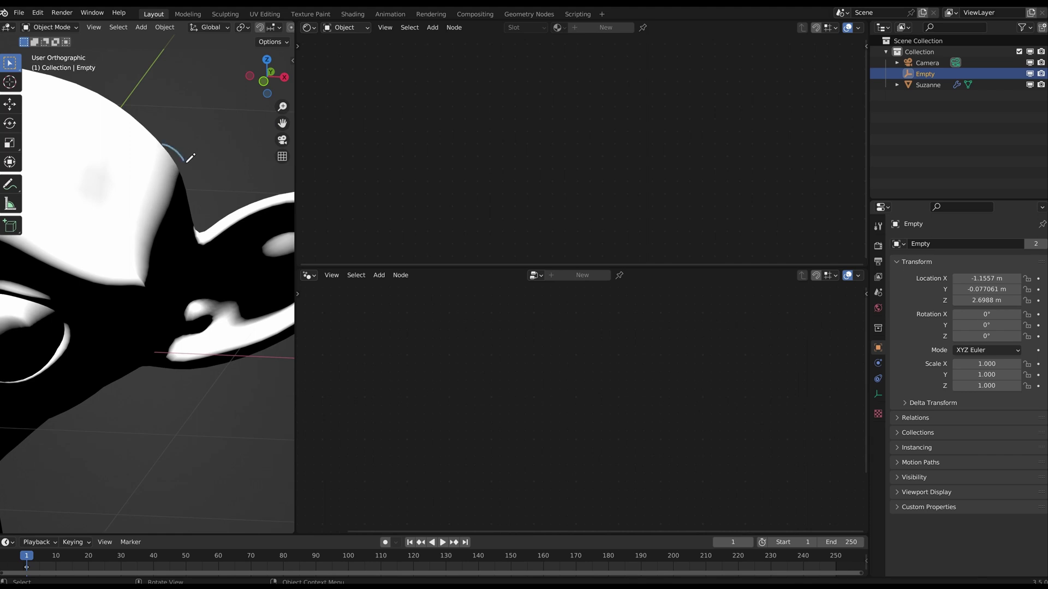
{"action": "scroll", "coordinate": [172, 149], "scroll_direction": "down", "scroll_amount": 8}
{"action": "scroll", "coordinate": [96, 146], "scroll_direction": "up", "scroll_amount": 3}
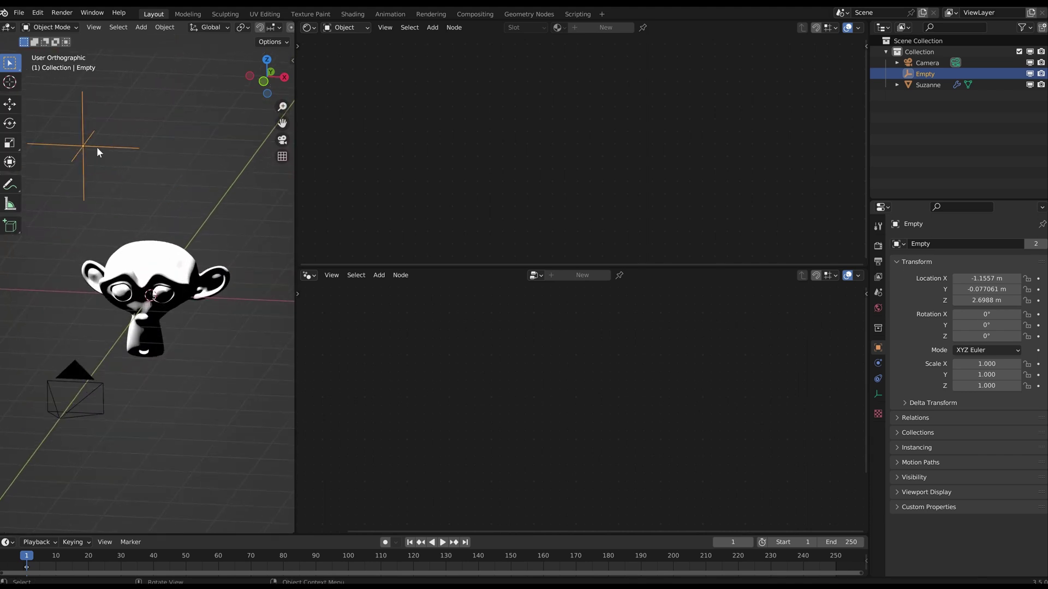
- Reposition the Normal, Object Info and Dot Product nodes in Suzanne's node tree and enlarge the geometry node editor over the Shader Editor
{"action": "left_click", "coordinate": [174, 230]}
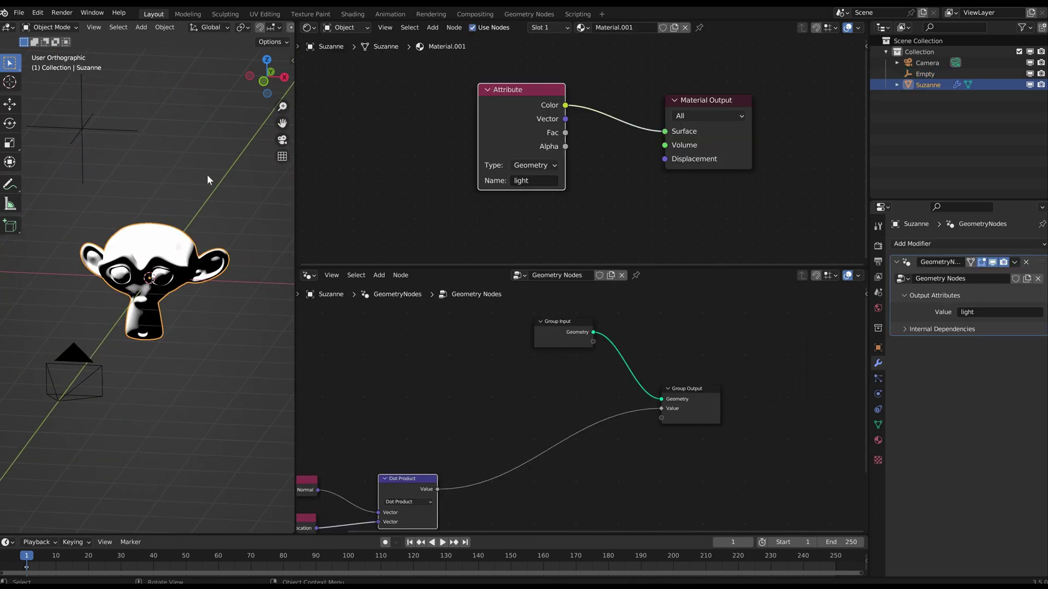
{"action": "middle_click_drag", "start_coordinate": [207, 175], "coordinate": [207, 197]}
{"action": "scroll", "coordinate": [532, 387], "scroll_direction": "down", "scroll_amount": 5}
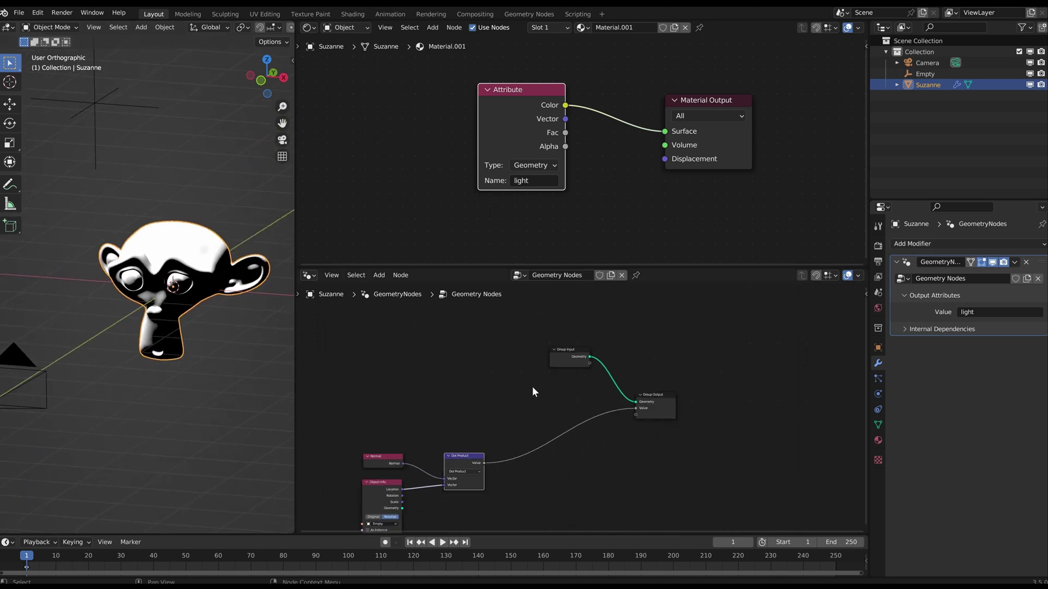
{"action": "scroll", "coordinate": [534, 391], "scroll_direction": "up", "scroll_amount": 1}
{"action": "middle_click_drag", "start_coordinate": [540, 407], "coordinate": [546, 364]}
{"action": "left_click_drag", "start_coordinate": [333, 395], "coordinate": [394, 479]}
{"action": "key", "text": "g"}
{"action": "left_click", "coordinate": [416, 467]}
{"action": "left_click_drag", "start_coordinate": [371, 409], "coordinate": [481, 457]}
{"action": "key", "text": "g"}
{"action": "left_click", "coordinate": [489, 476]}
{"action": "scroll", "coordinate": [577, 462], "scroll_direction": "up", "scroll_amount": 2}
{"action": "middle_click_drag", "start_coordinate": [540, 414], "coordinate": [561, 405]}
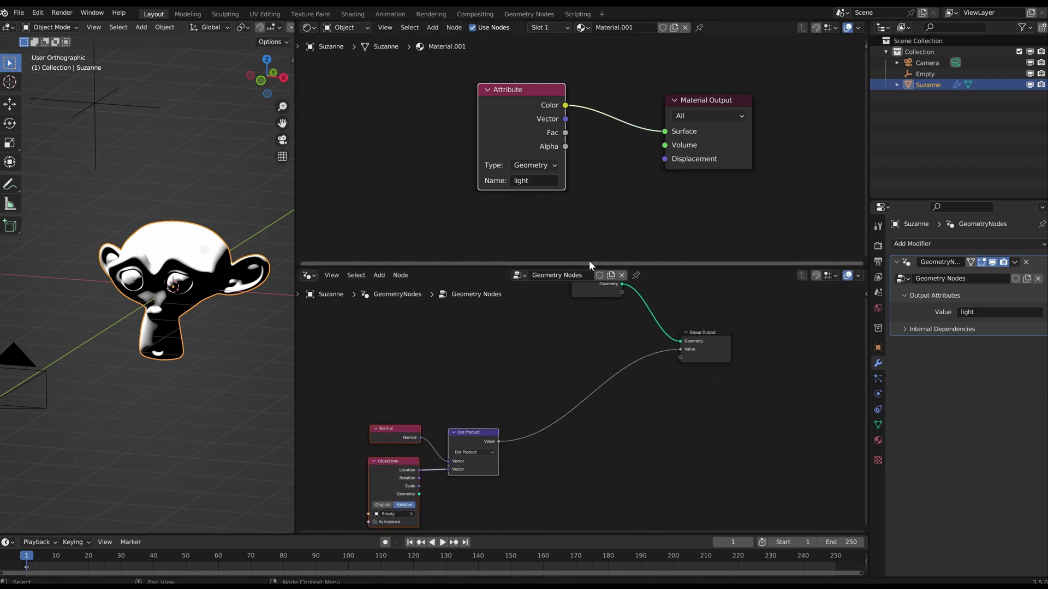
{"action": "left_click_drag", "start_coordinate": [590, 267], "coordinate": [590, 109]}
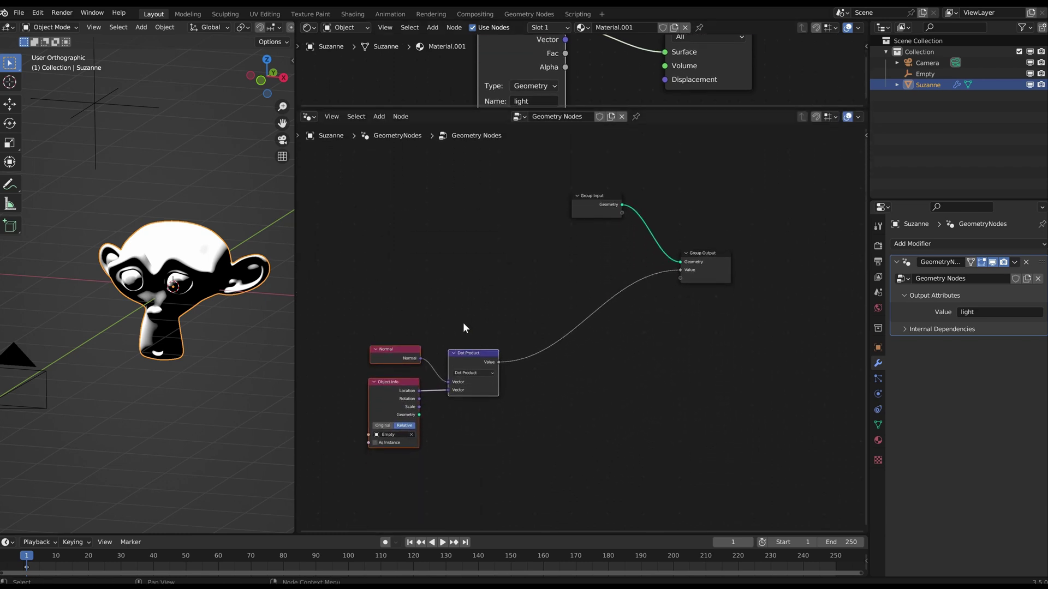
{"action": "middle_click_drag", "start_coordinate": [556, 249], "coordinate": [550, 270]}
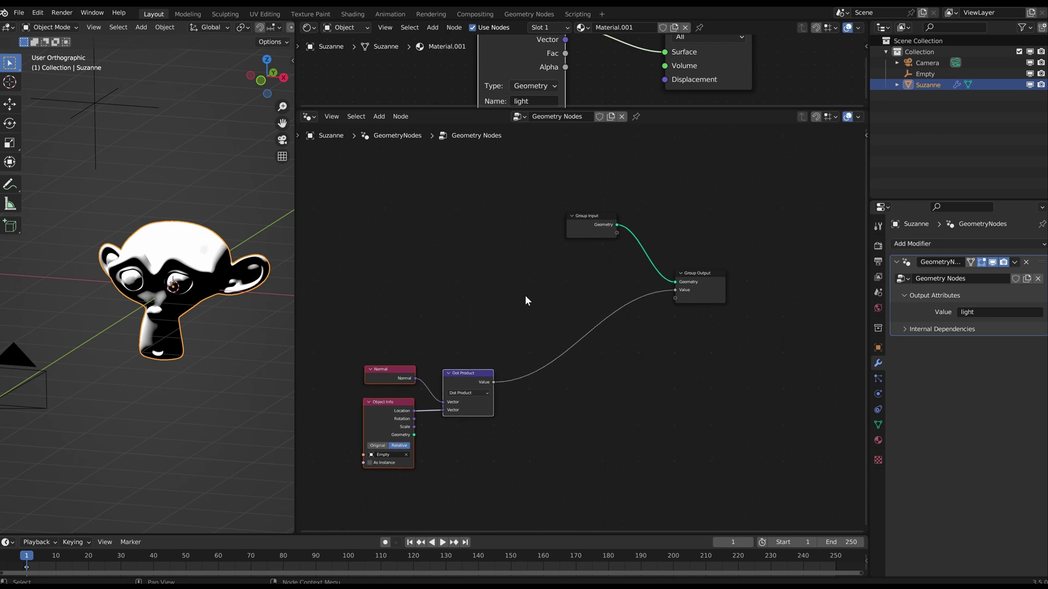
- Add a Math node set to Multiply and insert it between the Dot Product and the Group Output's Value
{"action": "key", "text": "shift+a"}
{"action": "left_click", "coordinate": [491, 283]}
{"action": "type", "text": "ul"}
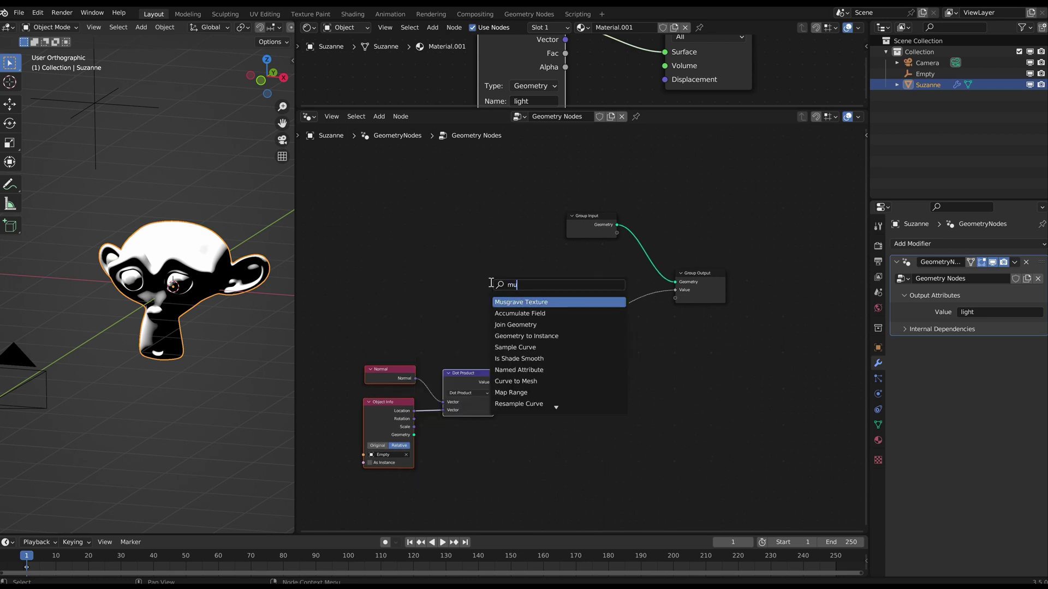
{"action": "key", "text": "BackSpace"}
{"action": "key", "text": "BackSpace"}
{"action": "type", "text": "at"}
{"action": "key", "text": "Return"}
{"action": "left_click", "coordinate": [491, 282]}
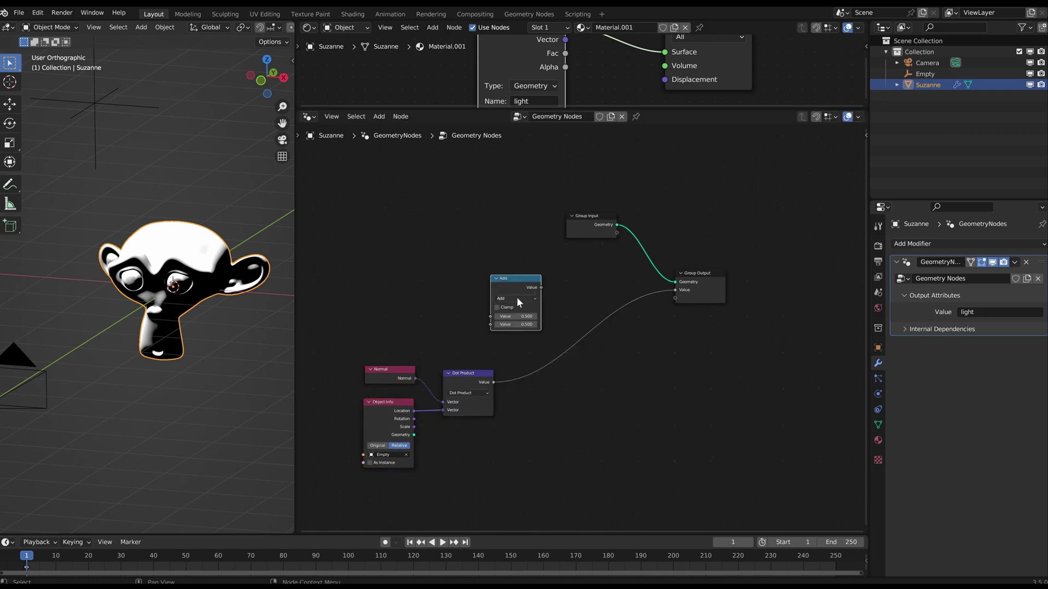
{"action": "left_click", "coordinate": [516, 298]}
{"action": "left_click", "coordinate": [515, 307]}
{"action": "key", "text": "g"}
{"action": "left_click", "coordinate": [610, 320]}
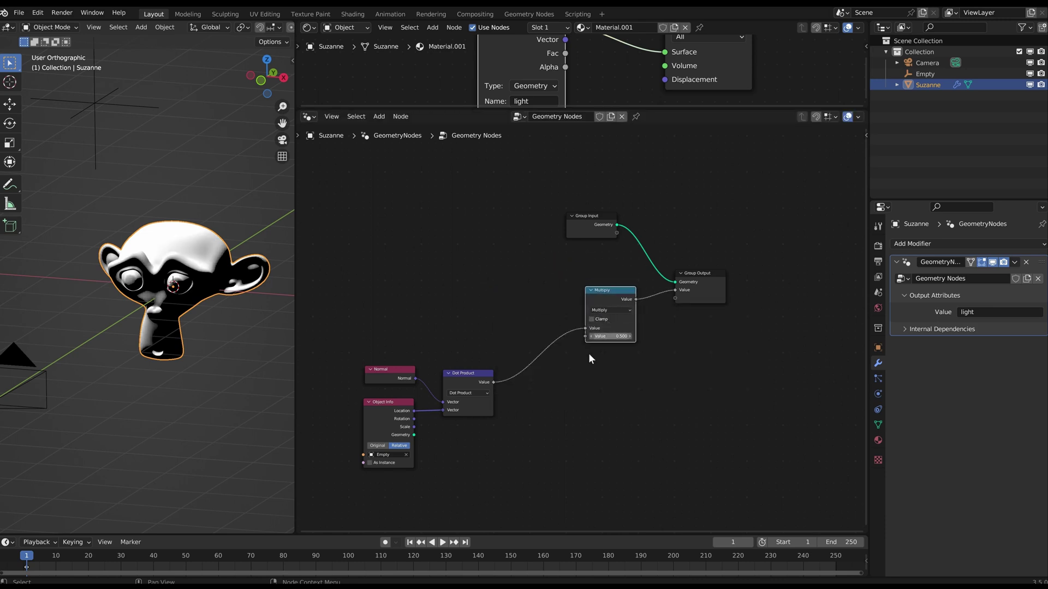
- Shift the dot product nodes and Group Input to make room, and relink Dot Product to Multiply's second Value input
{"action": "middle_click_drag", "start_coordinate": [432, 350], "coordinate": [449, 360]}
{"action": "left_click_drag", "start_coordinate": [401, 357], "coordinate": [495, 462]}
{"action": "key", "text": "g"}
{"action": "left_click", "coordinate": [535, 484]}
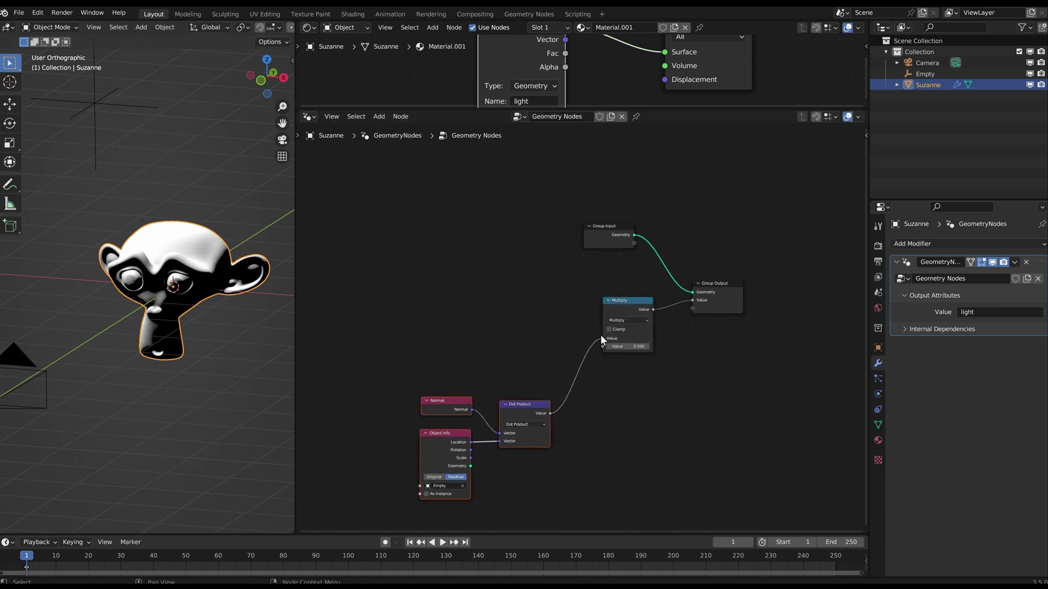
{"action": "left_click_drag", "start_coordinate": [603, 338], "coordinate": [604, 346]}
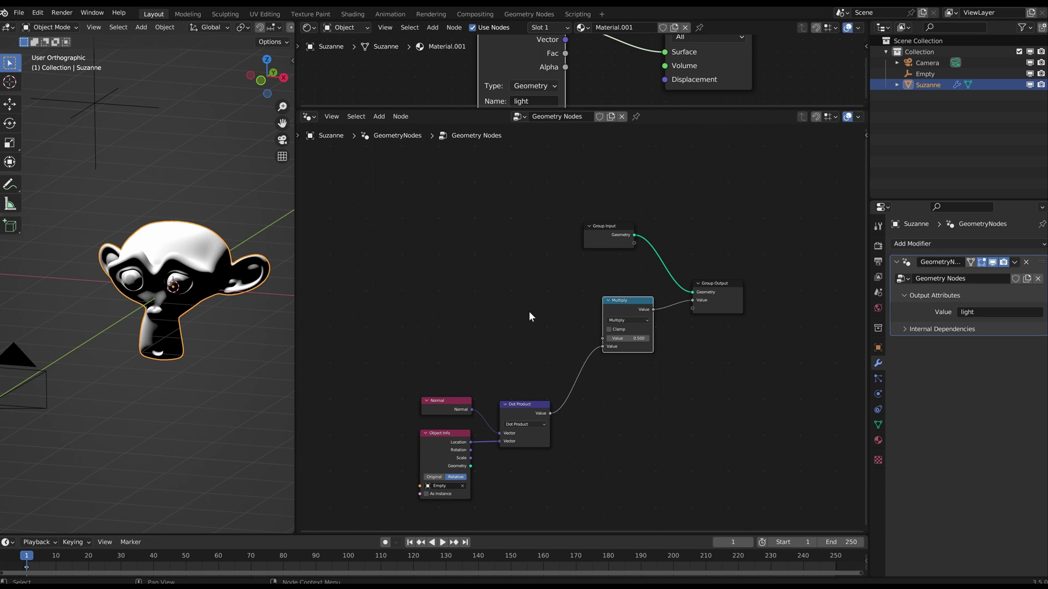
{"action": "middle_click_drag", "start_coordinate": [527, 318], "coordinate": [514, 345]}
{"action": "left_click_drag", "start_coordinate": [600, 253], "coordinate": [619, 230]}
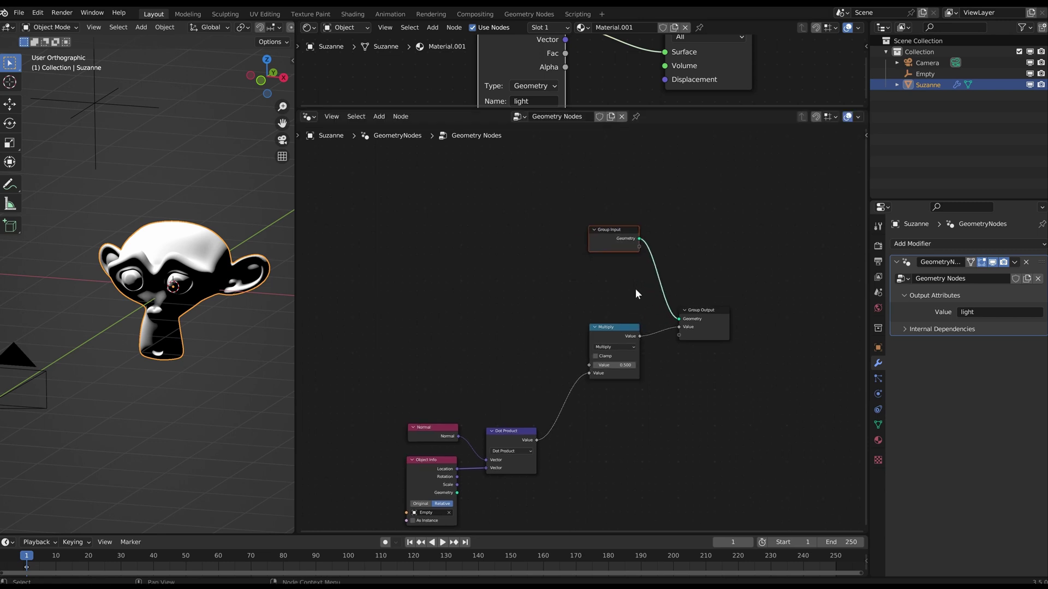
- Add a Position node above the dot product nodes and space Object Info away from the Normal node
{"action": "key", "text": "shift+a"}
{"action": "left_click", "coordinate": [455, 259]}
{"action": "type", "text": "position"}
{"action": "key", "text": "Return"}
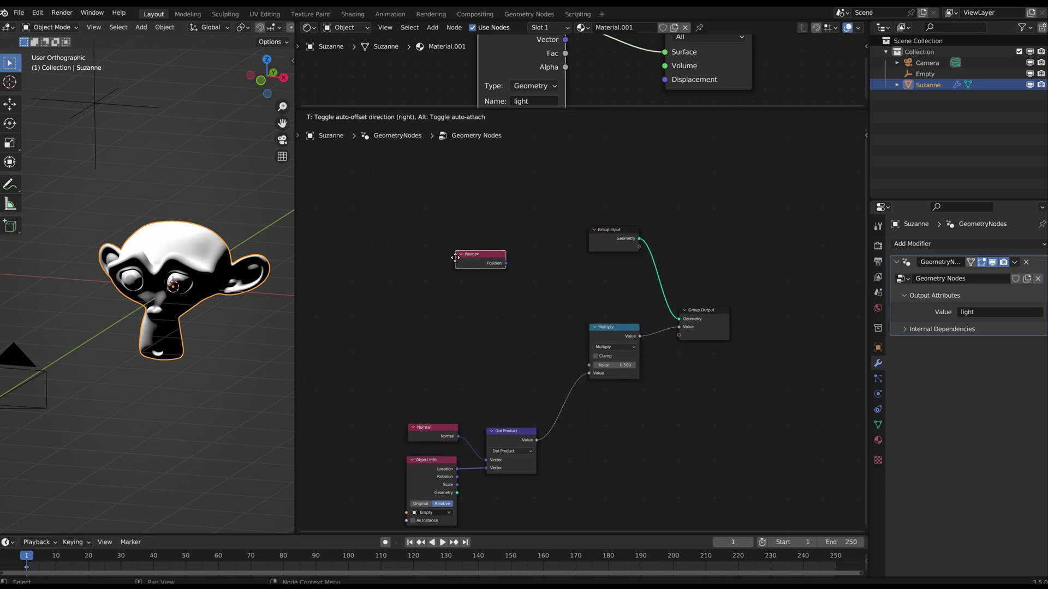
{"action": "left_click", "coordinate": [455, 257]}
{"action": "left_click", "coordinate": [429, 477]}
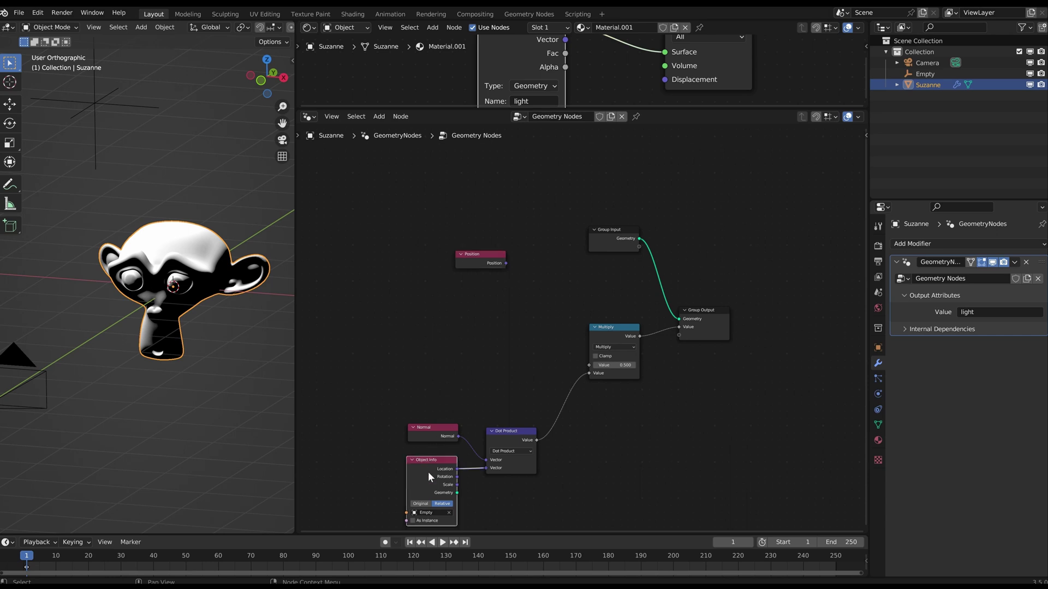
{"action": "left_click_drag", "start_coordinate": [421, 428], "coordinate": [435, 429]}
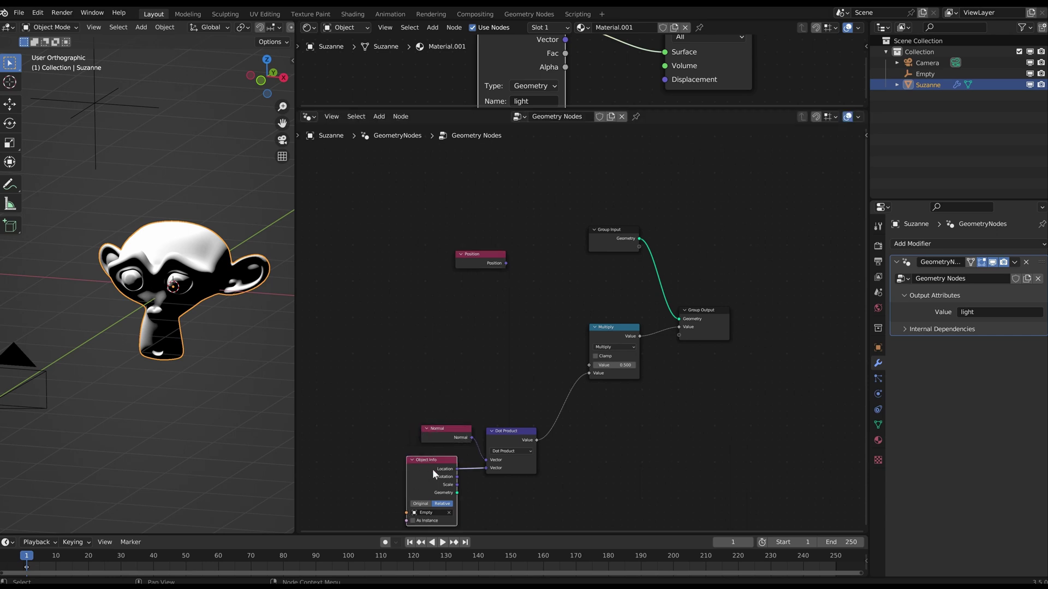
{"action": "left_click_drag", "start_coordinate": [452, 473], "coordinate": [382, 472]}
- Duplicate the Dot Product node above the original and change the copy's operation to Distance
{"action": "left_click", "coordinate": [515, 440]}
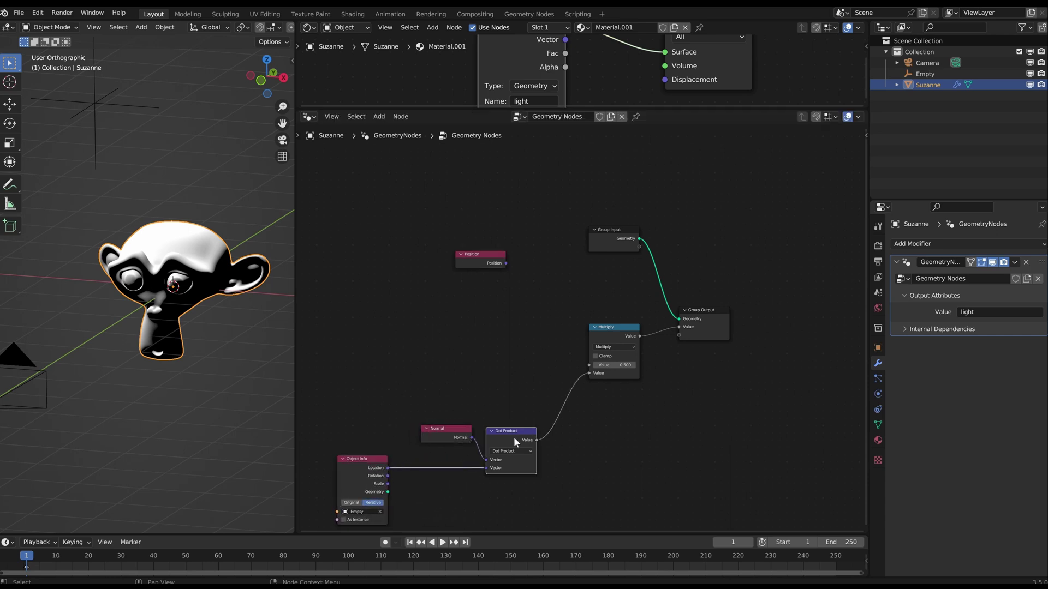
{"action": "key", "text": "shift+d"}
{"action": "left_click", "coordinate": [524, 304]}
{"action": "scroll", "coordinate": [471, 299], "scroll_direction": "up", "scroll_amount": 3}
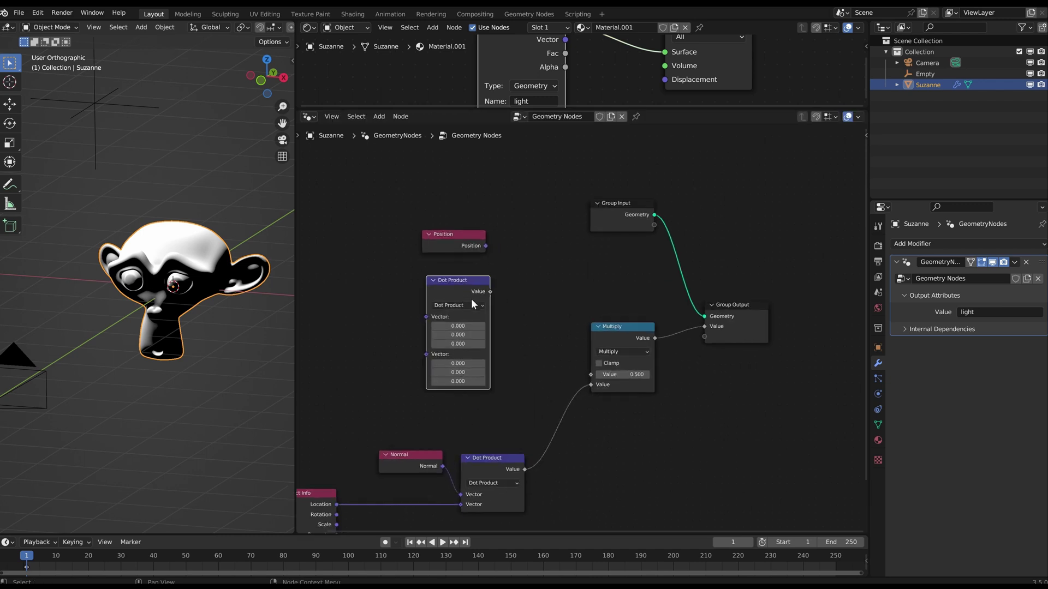
{"action": "left_click", "coordinate": [502, 297]}
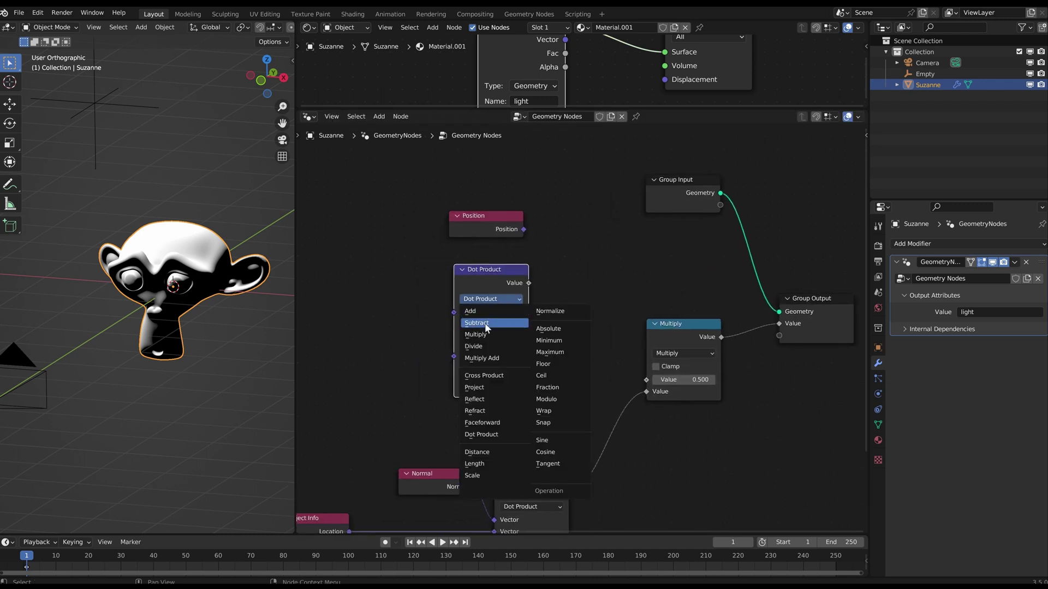
{"action": "left_click", "coordinate": [487, 452]}
{"action": "scroll", "coordinate": [565, 309], "scroll_direction": "down", "scroll_amount": 2}
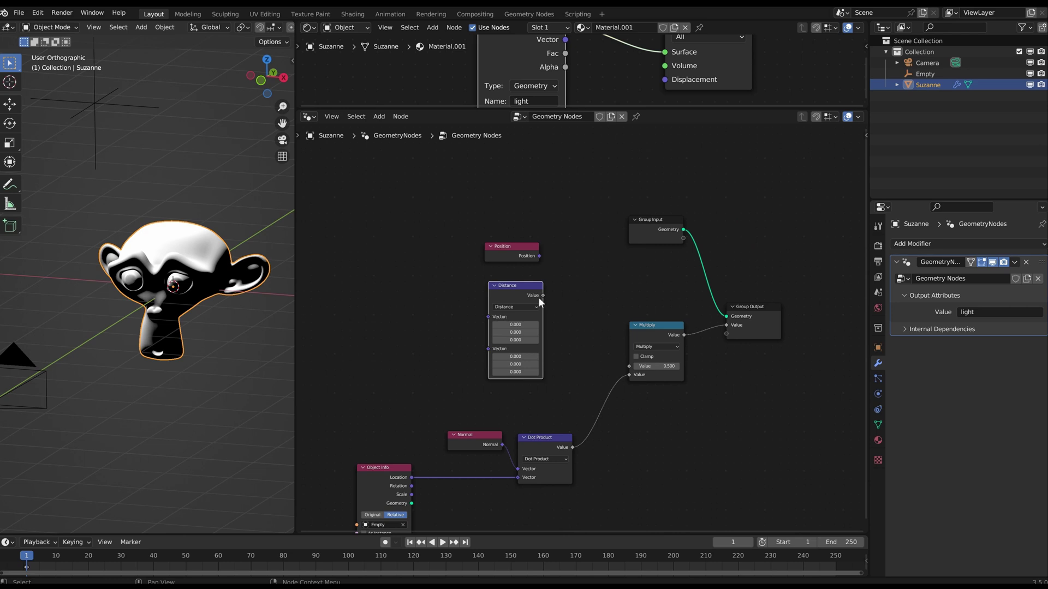
{"action": "middle_click_drag", "start_coordinate": [390, 356], "coordinate": [427, 333]}
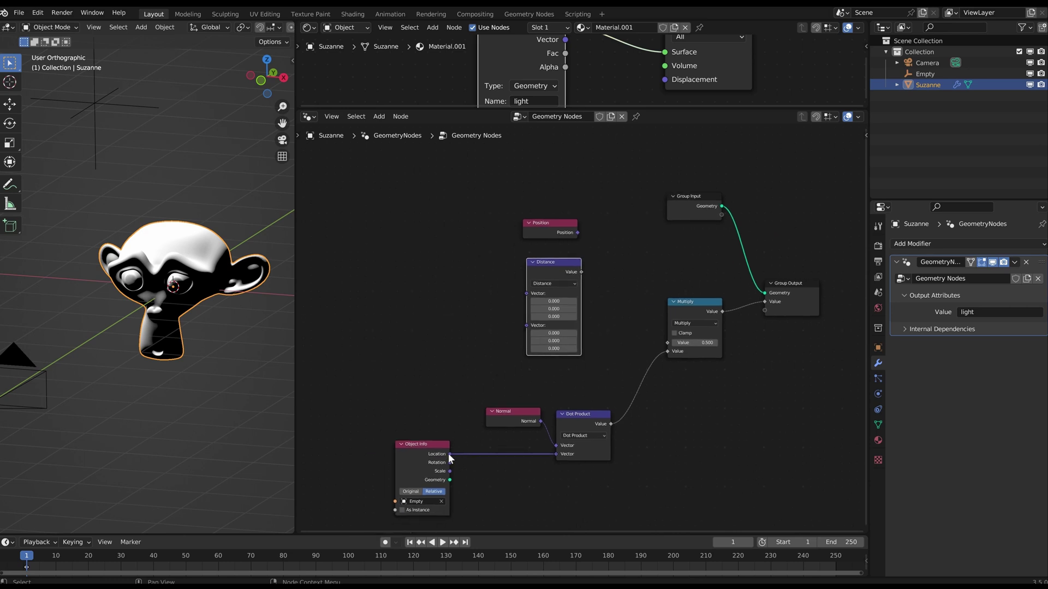
- Feed Position and the Object Info's Location into Distance, and connect its Value to Multiply's first Value input
{"action": "left_click_drag", "start_coordinate": [449, 453], "coordinate": [526, 325]}
{"action": "left_click_drag", "start_coordinate": [546, 234], "coordinate": [526, 291]}
{"action": "middle_click_drag", "start_coordinate": [614, 280], "coordinate": [546, 275]}
{"action": "left_click_drag", "start_coordinate": [514, 267], "coordinate": [597, 336]}
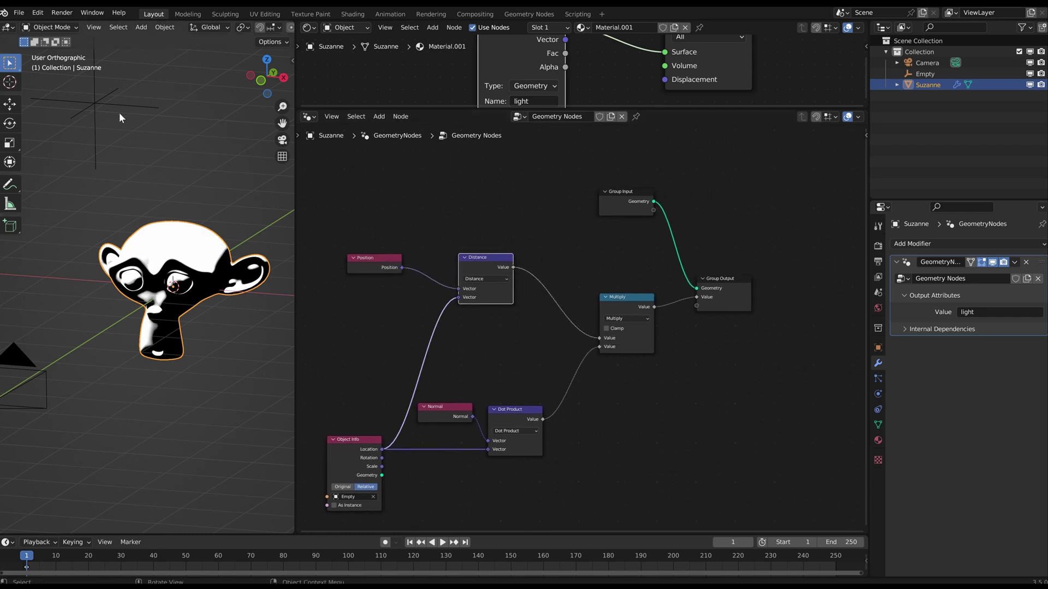
- Preview the Distance Value through a Viewer node that takes its Geometry from the Group Input
{"action": "left_click", "coordinate": [486, 263], "text": "ctrl+shift"}
{"action": "left_click", "coordinate": [630, 191], "text": "ctrl+shift"}
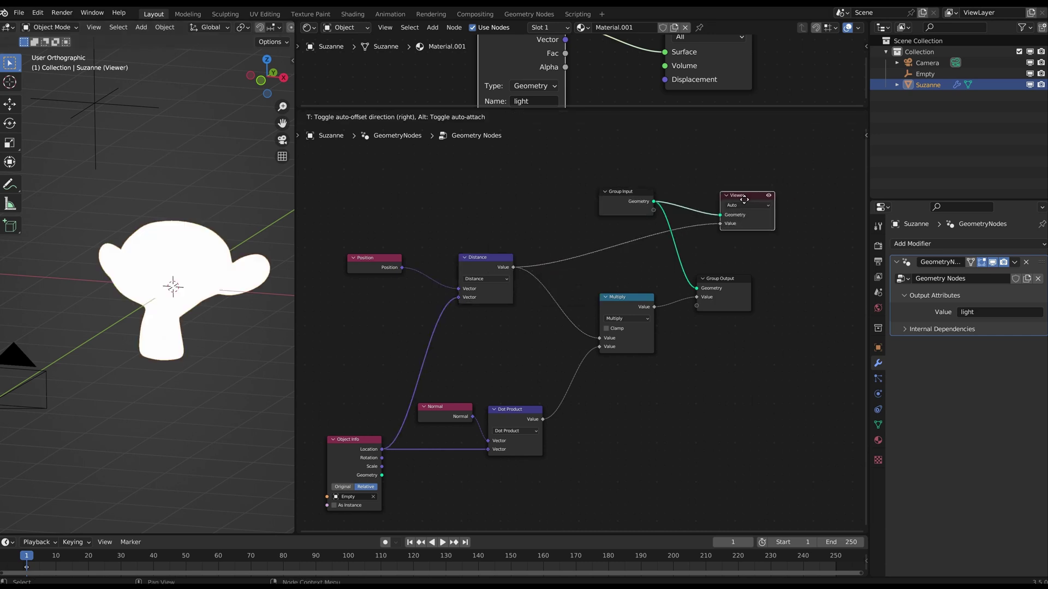
- Move the Empty onto Suzanne's head at about X -0.30 m, Y -0.18 m, Z 1.03 m, and reselect Suzanne
{"action": "left_click", "coordinate": [107, 104]}
{"action": "key", "text": "g"}
{"action": "left_click", "coordinate": [168, 232]}
{"action": "left_click", "coordinate": [169, 233]}
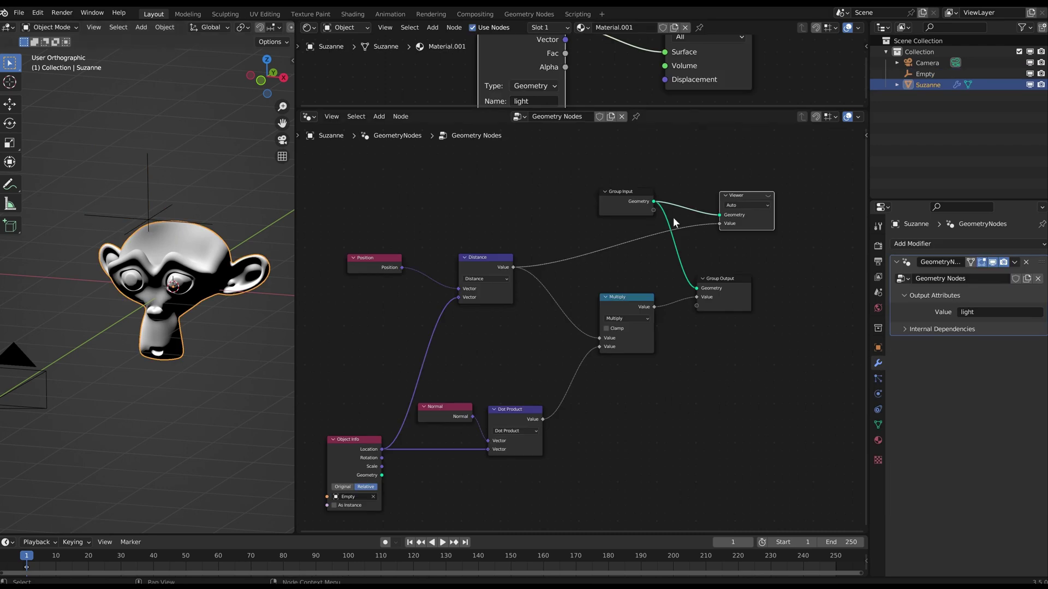
- Reactivate the Viewer node, pin the geometry node tree, and examine the distance gradient around the Empty
{"action": "left_click", "coordinate": [764, 195]}
{"action": "left_click", "coordinate": [636, 117]}
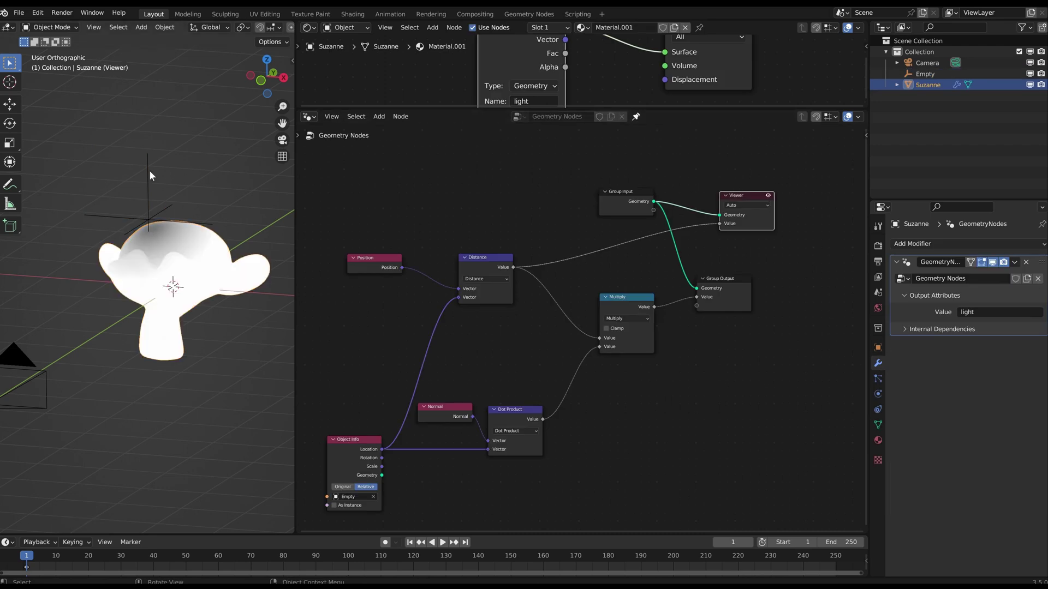
{"action": "left_click", "coordinate": [148, 211]}
{"action": "scroll", "coordinate": [175, 221], "scroll_direction": "up", "scroll_amount": 5}
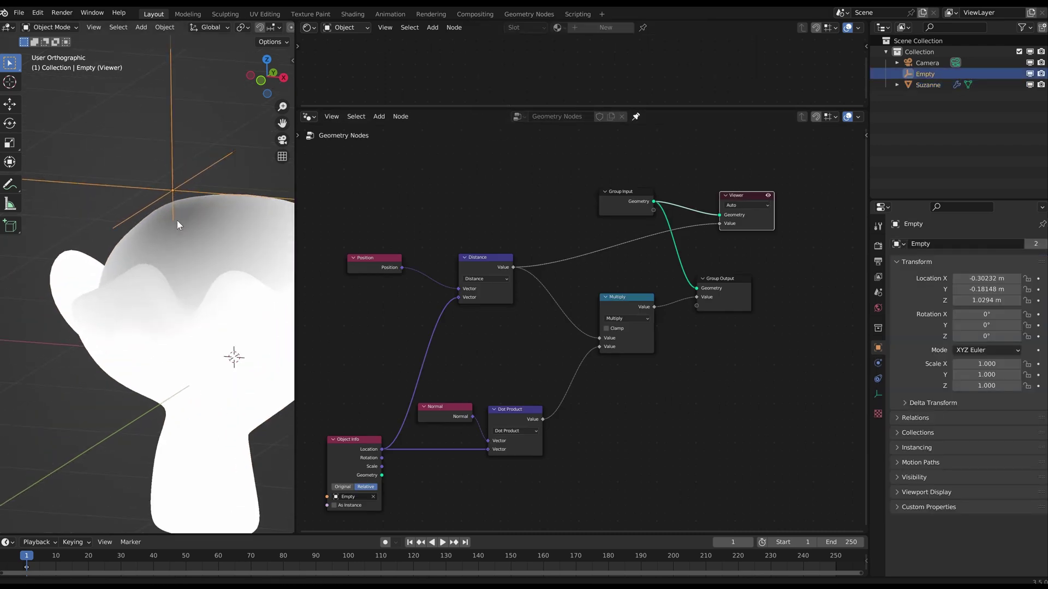
{"action": "middle_click_drag", "start_coordinate": [177, 220], "coordinate": [171, 231], "text": "shift"}
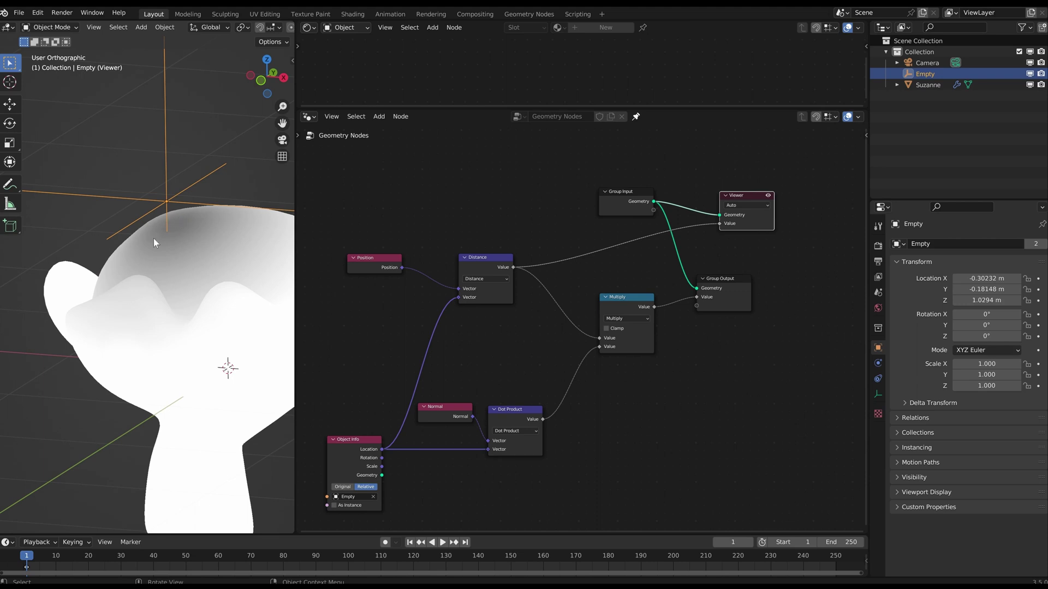
{"action": "scroll", "coordinate": [152, 238], "scroll_direction": "down", "scroll_amount": 2}
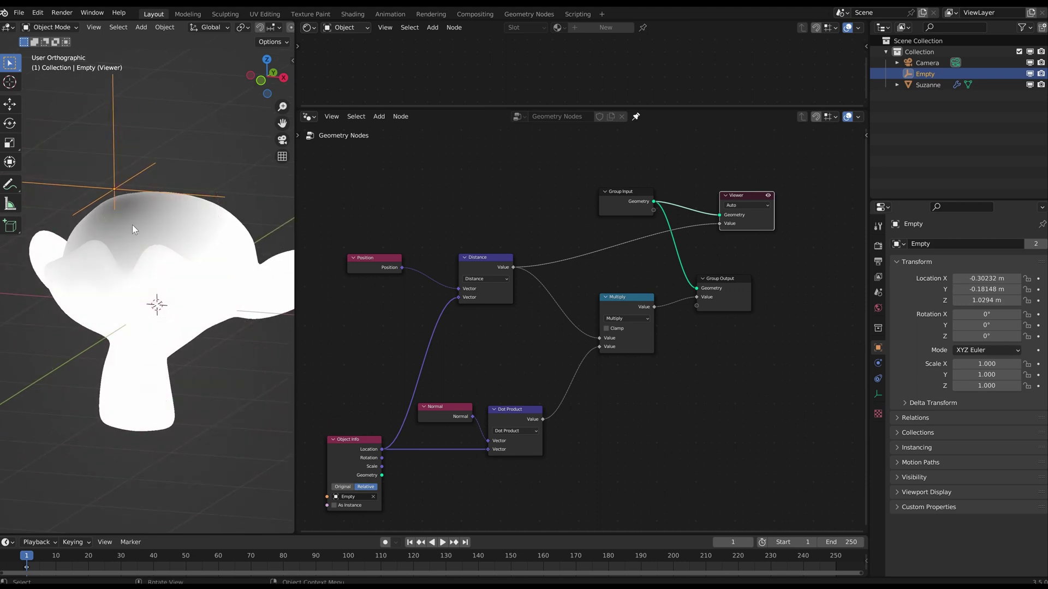
{"action": "scroll", "coordinate": [131, 225], "scroll_direction": "down", "scroll_amount": 2}
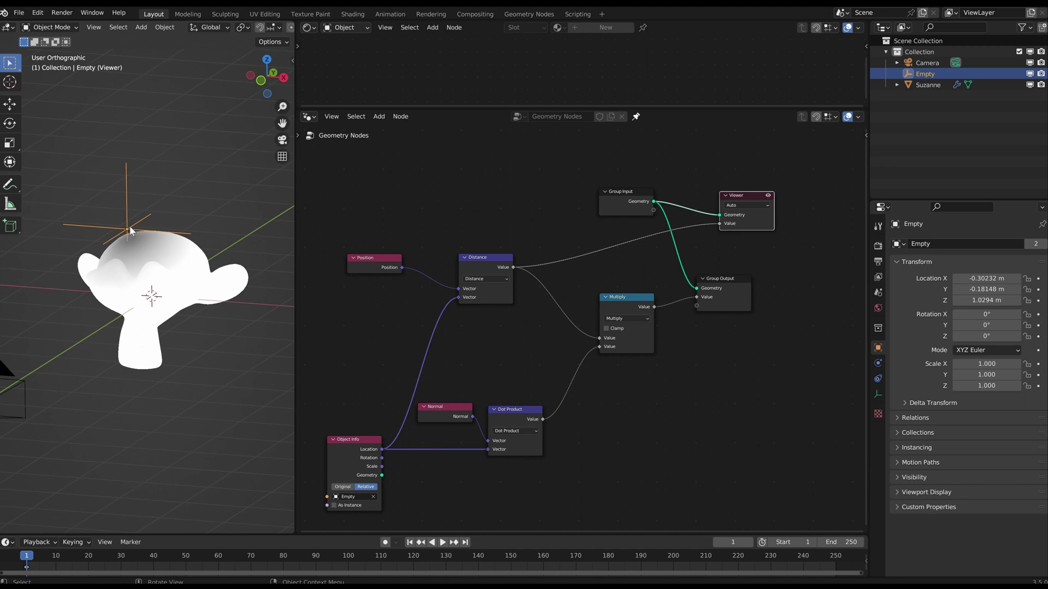
- Select Suzanne and add a Float Curve node above the Distance node
{"action": "left_click", "coordinate": [152, 260]}
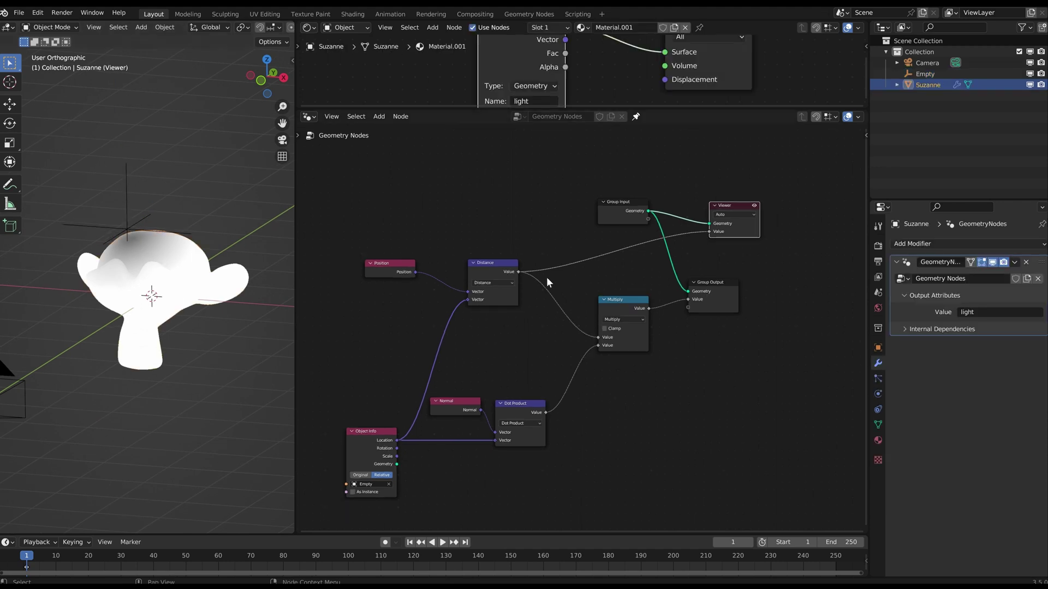
{"action": "scroll", "coordinate": [660, 241], "scroll_direction": "up", "scroll_amount": 1}
{"action": "scroll", "coordinate": [606, 229], "scroll_direction": "down", "scroll_amount": 2}
{"action": "middle_click_drag", "start_coordinate": [597, 248], "coordinate": [508, 250]}
{"action": "key", "text": "shift+a"}
{"action": "type", "text": "s"}
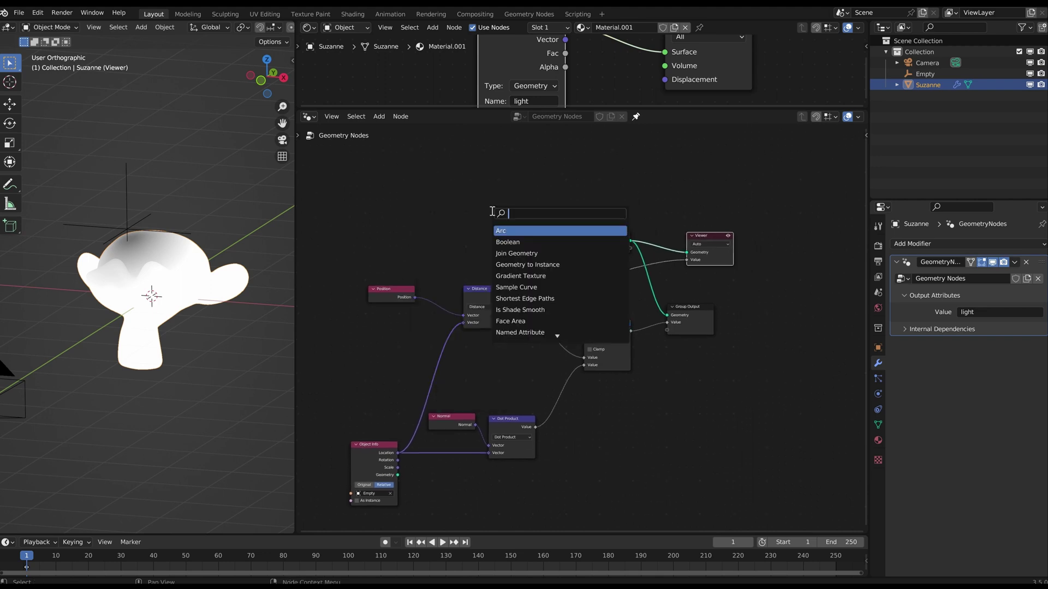
{"action": "type", "text": "float"}
{"action": "key", "text": "Return"}
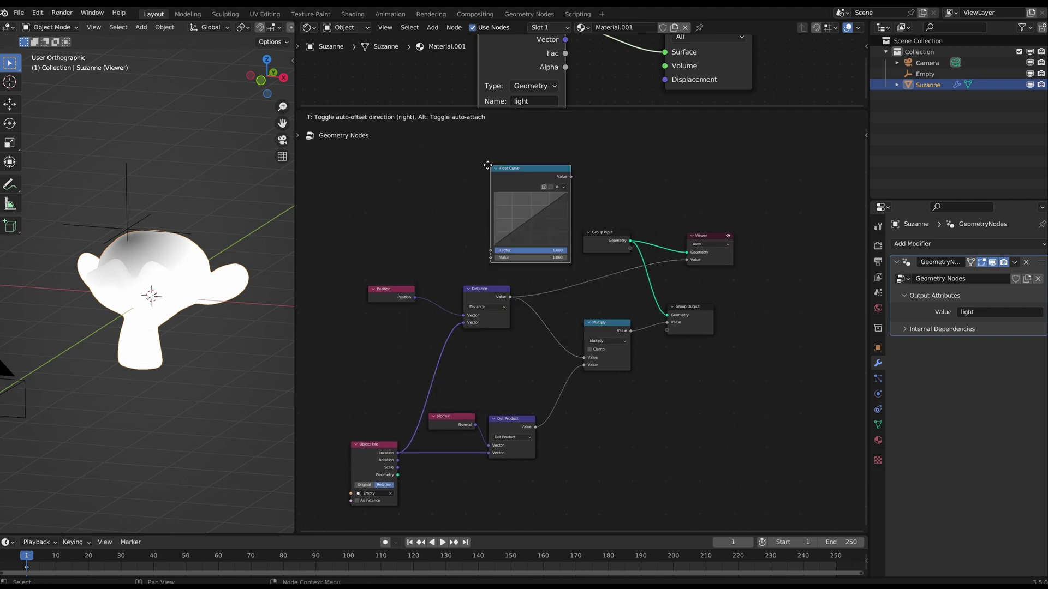
{"action": "left_click", "coordinate": [484, 164]}
- Invert the Float Curve so it falls linearly from 1 at its start to 0 at X 1
{"action": "scroll", "coordinate": [535, 218], "scroll_direction": "up", "scroll_amount": 2}
{"action": "left_click_drag", "start_coordinate": [470, 243], "coordinate": [471, 173]}
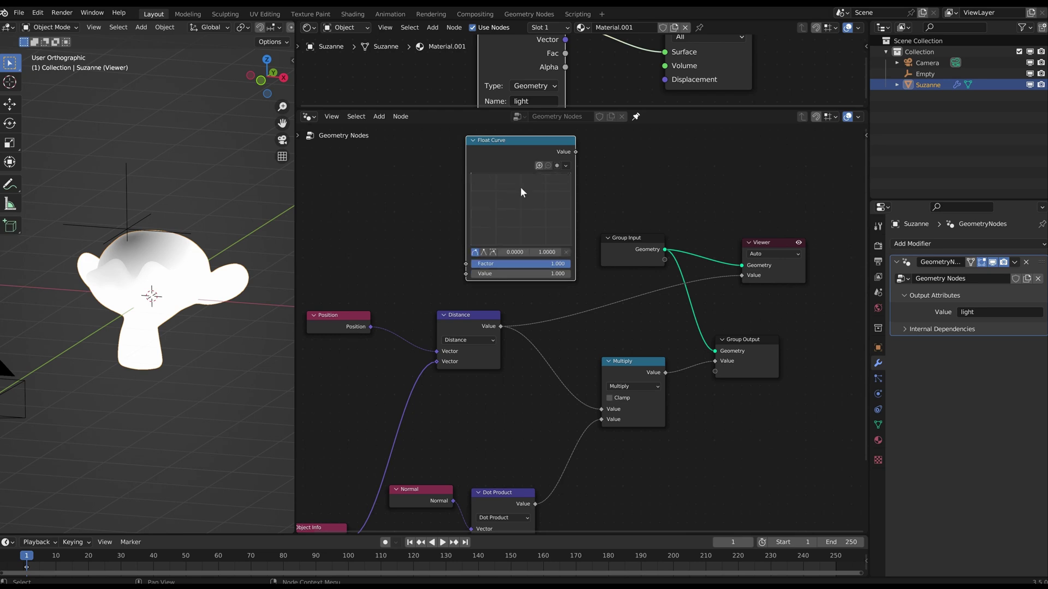
{"action": "left_click_drag", "start_coordinate": [571, 175], "coordinate": [571, 238]}
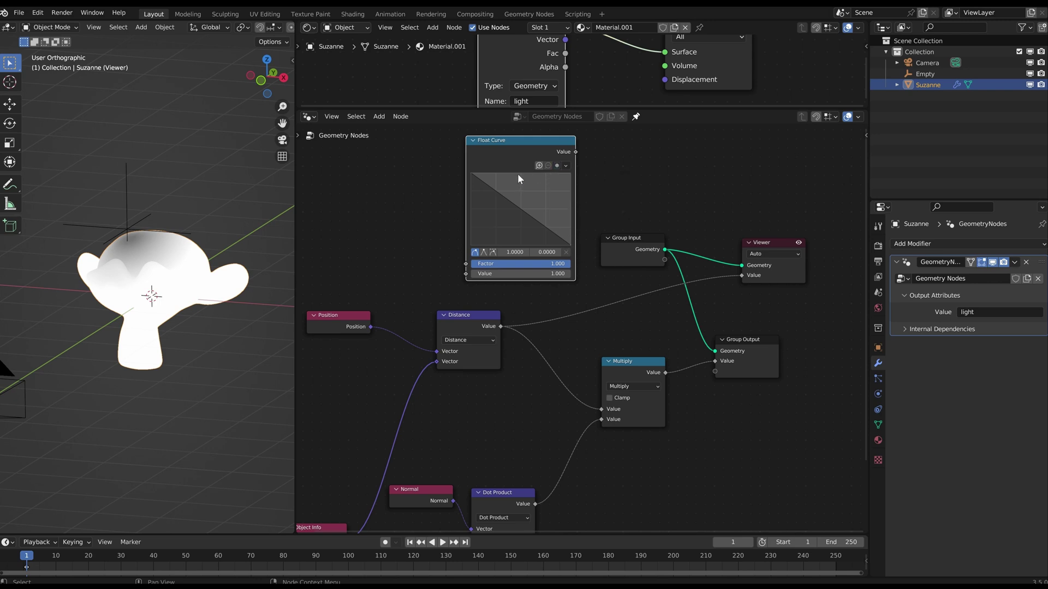
- Extend the Float Curve's clipping to Max X 3, reset its view, and place the end point at 3.0, 0.0
{"action": "left_click", "coordinate": [557, 166]}
{"action": "left_click", "coordinate": [584, 203]}
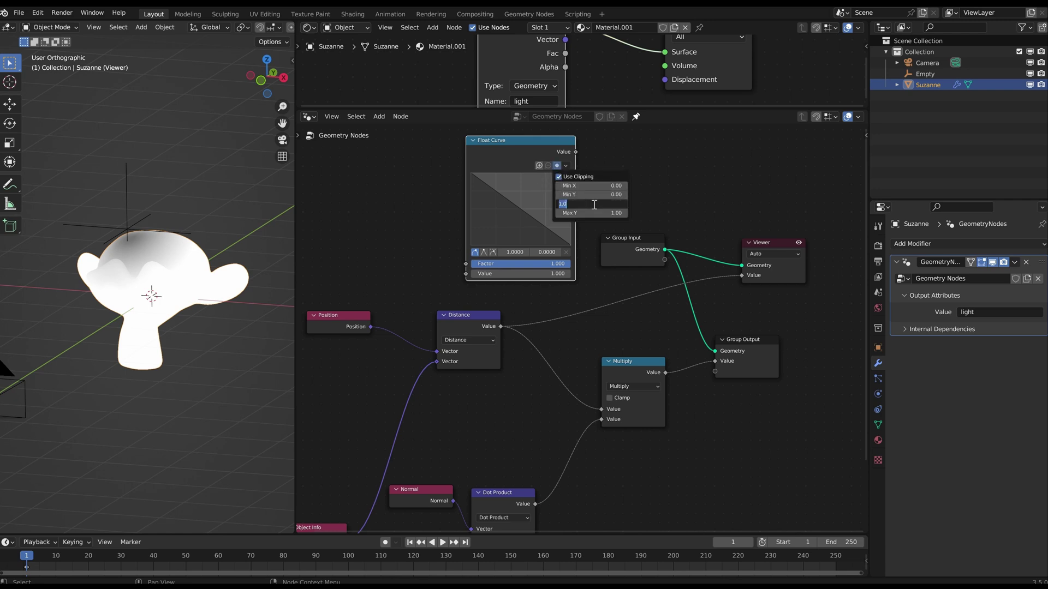
{"action": "key", "text": "Return"}
{"action": "left_click", "coordinate": [565, 165]}
{"action": "left_click", "coordinate": [571, 175]}
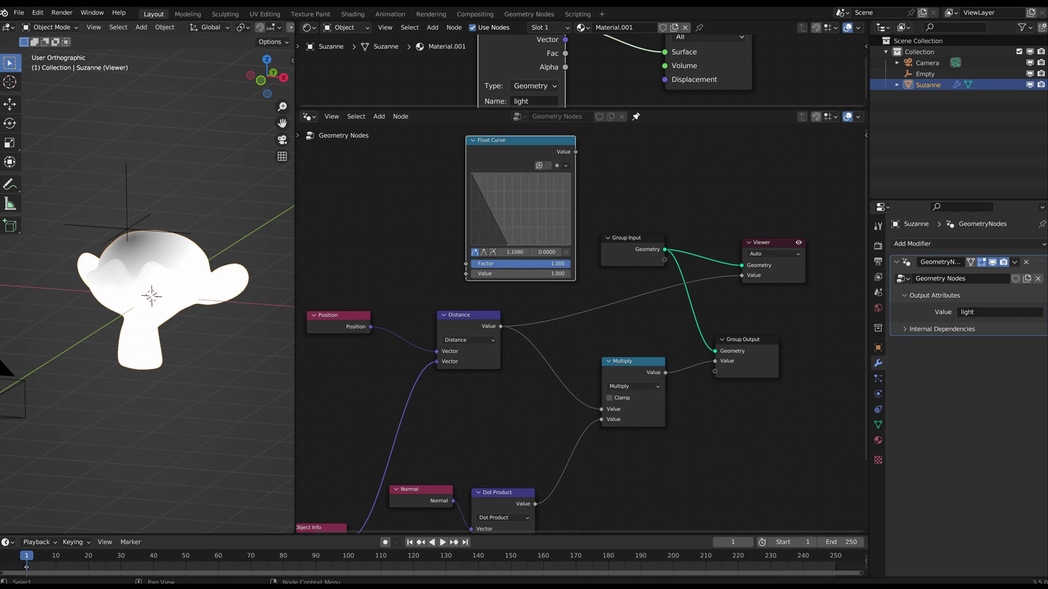
{"action": "left_click_drag", "start_coordinate": [508, 245], "coordinate": [571, 245]}
- Insert the Float Curve between Distance and Viewer, and move the Empty to about X -0.76 m, Y -0.22 m, Z 1.56 m
{"action": "scroll", "coordinate": [524, 153], "scroll_direction": "down", "scroll_amount": 1}
{"action": "left_click_drag", "start_coordinate": [523, 159], "coordinate": [590, 202]}
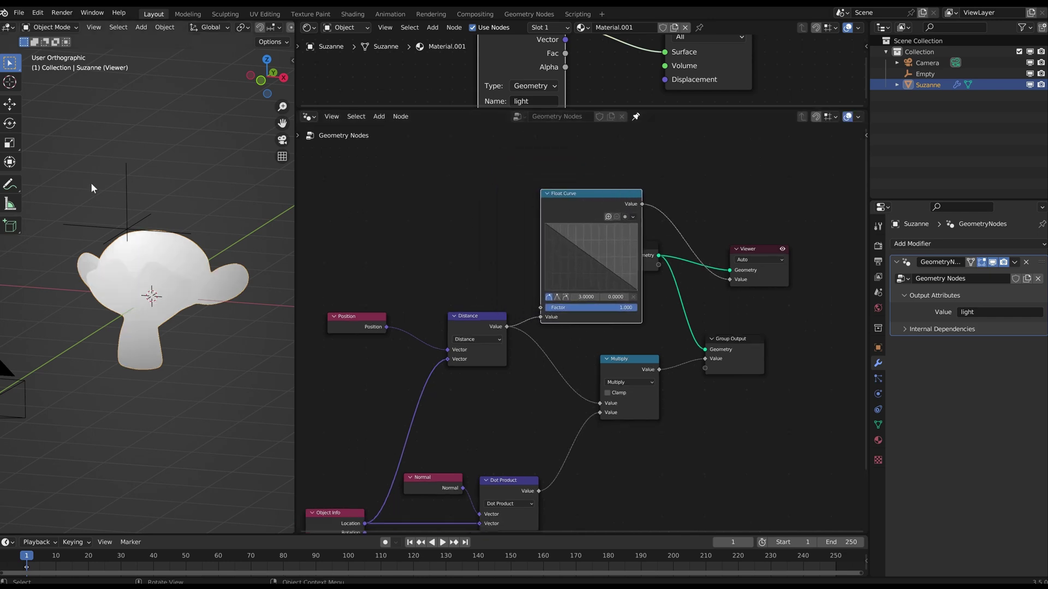
{"action": "left_click", "coordinate": [125, 194]}
{"action": "key", "text": "g"}
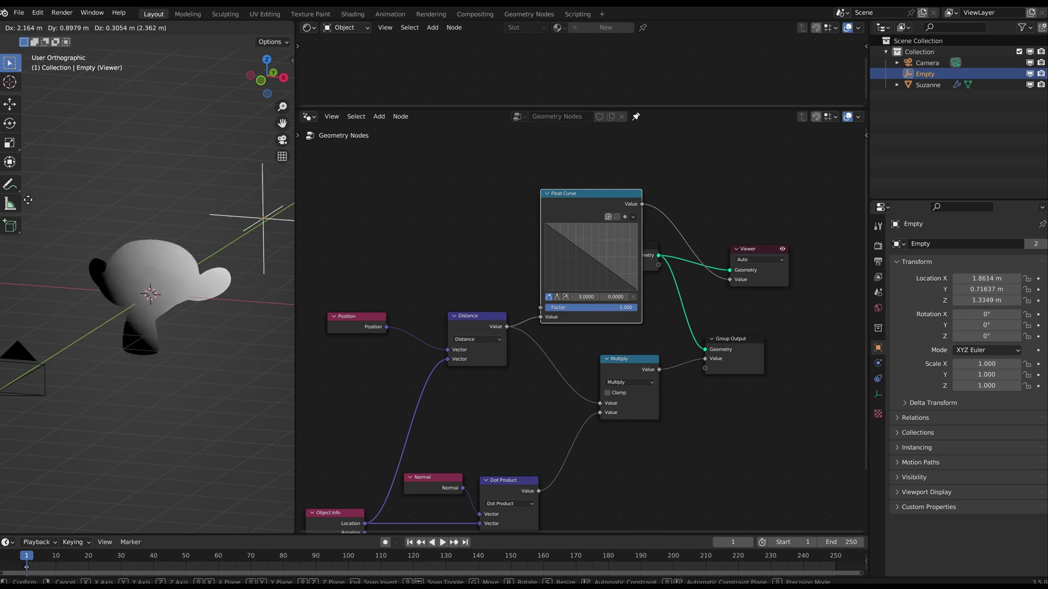
{"action": "left_click", "coordinate": [128, 243]}
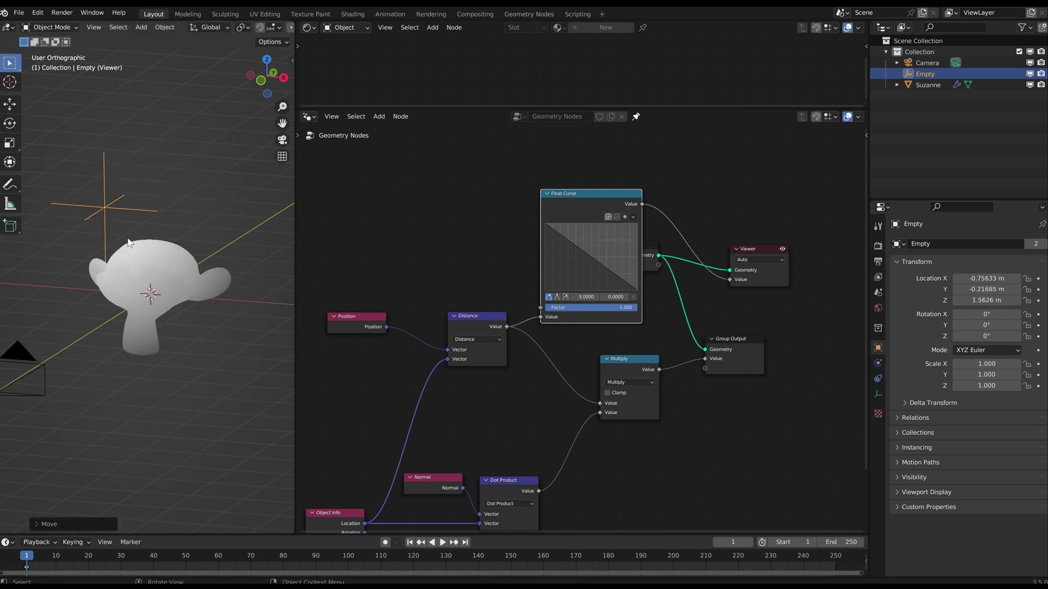
- Move the Float Curve clear of the Group Input, and delete the Group Input and Viewer nodes
{"action": "left_click_drag", "start_coordinate": [601, 199], "coordinate": [576, 187]}
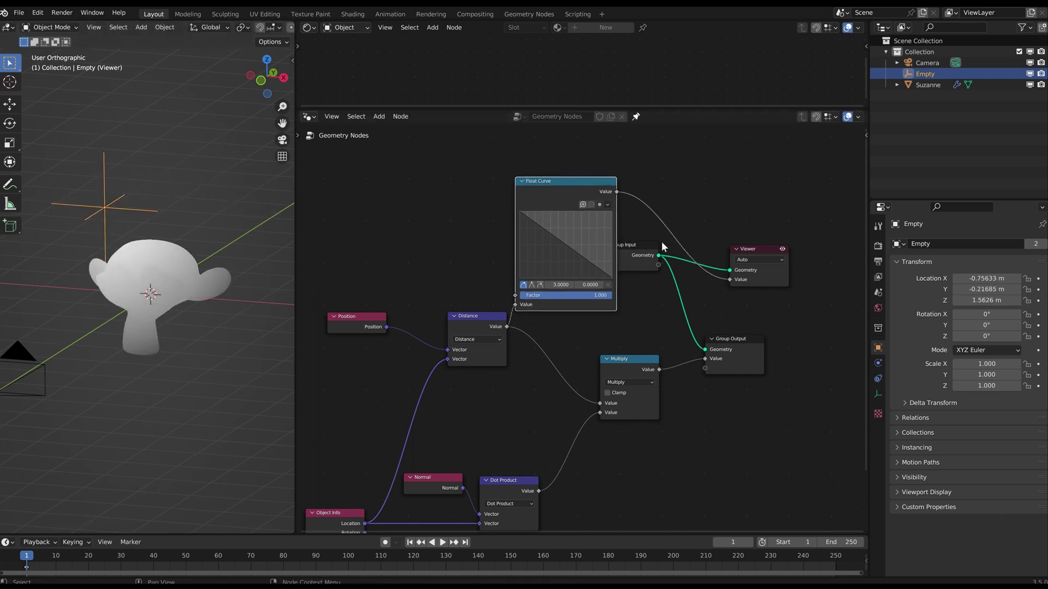
{"action": "left_click", "coordinate": [640, 254]}
{"action": "key", "text": "x"}
{"action": "left_click_drag", "start_coordinate": [708, 224], "coordinate": [756, 268]}
{"action": "key", "text": "x"}
- Rearrange the Float Curve, Multiply and Group Output nodes, and connect the Float Curve's Value to Multiply's first Value input
{"action": "middle_click_drag", "start_coordinate": [651, 194], "coordinate": [610, 181]}
{"action": "left_click_drag", "start_coordinate": [525, 170], "coordinate": [557, 176]}
{"action": "middle_click_drag", "start_coordinate": [649, 252], "coordinate": [656, 234]}
{"action": "left_click_drag", "start_coordinate": [734, 297], "coordinate": [657, 342]}
{"action": "key", "text": "g"}
{"action": "left_click_drag", "start_coordinate": [573, 306], "coordinate": [709, 357]}
{"action": "left_click", "coordinate": [651, 351]}
{"action": "key", "text": "g"}
{"action": "left_click", "coordinate": [800, 358]}
{"action": "left_click_drag", "start_coordinate": [615, 167], "coordinate": [706, 366]}
- Add a new Group Input above Multiply, connect its Geometry to the Group Output, and tidy both nodes
{"action": "middle_click_drag", "start_coordinate": [726, 258], "coordinate": [655, 279]}
{"action": "scroll", "coordinate": [649, 281], "scroll_direction": "down", "scroll_amount": 5}
{"action": "middle_click_drag", "start_coordinate": [420, 257], "coordinate": [453, 263]}
{"action": "key", "text": "shift+a"}
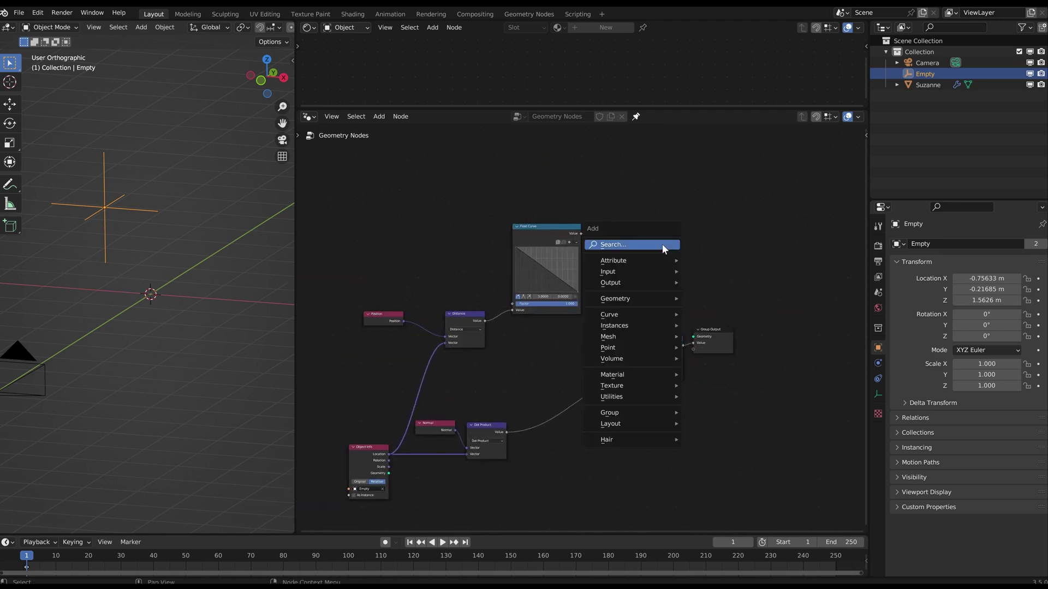
{"action": "type", "text": "group"}
{"action": "key", "text": "Return"}
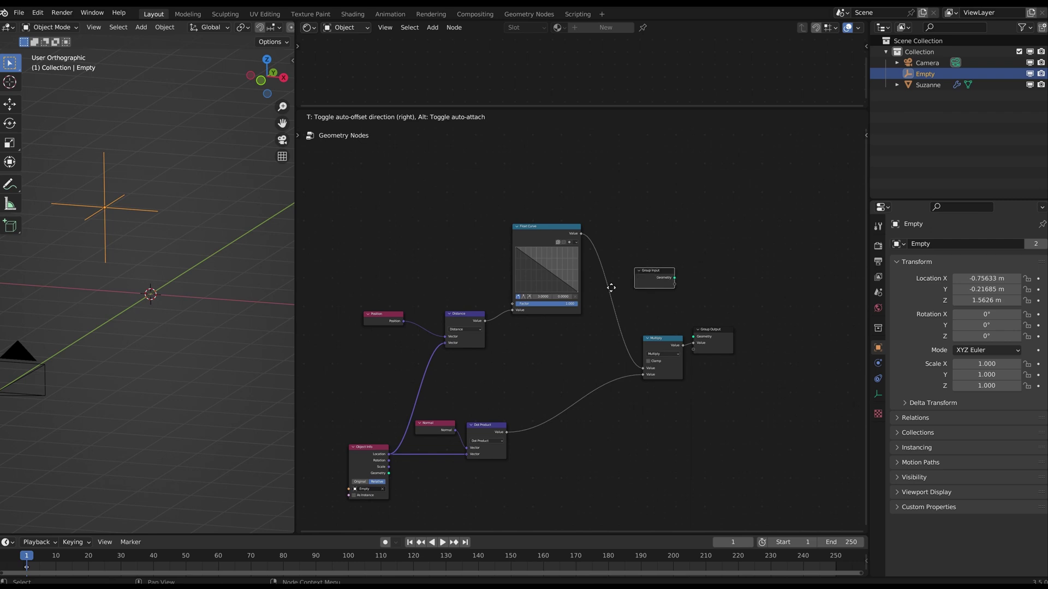
{"action": "left_click", "coordinate": [611, 293]}
{"action": "left_click_drag", "start_coordinate": [650, 298], "coordinate": [697, 338]}
{"action": "left_click_drag", "start_coordinate": [704, 310], "coordinate": [723, 348]}
{"action": "key", "text": "g"}
{"action": "left_click", "coordinate": [732, 330]}
{"action": "left_click_drag", "start_coordinate": [644, 298], "coordinate": [674, 307]}
- Feed the Dot Product straight into the Group Output's Value, and move the Empty to about X -0.96 m, Y -0.24 m, Z 1.78 m
{"action": "scroll", "coordinate": [120, 275], "scroll_direction": "up", "scroll_amount": 2}
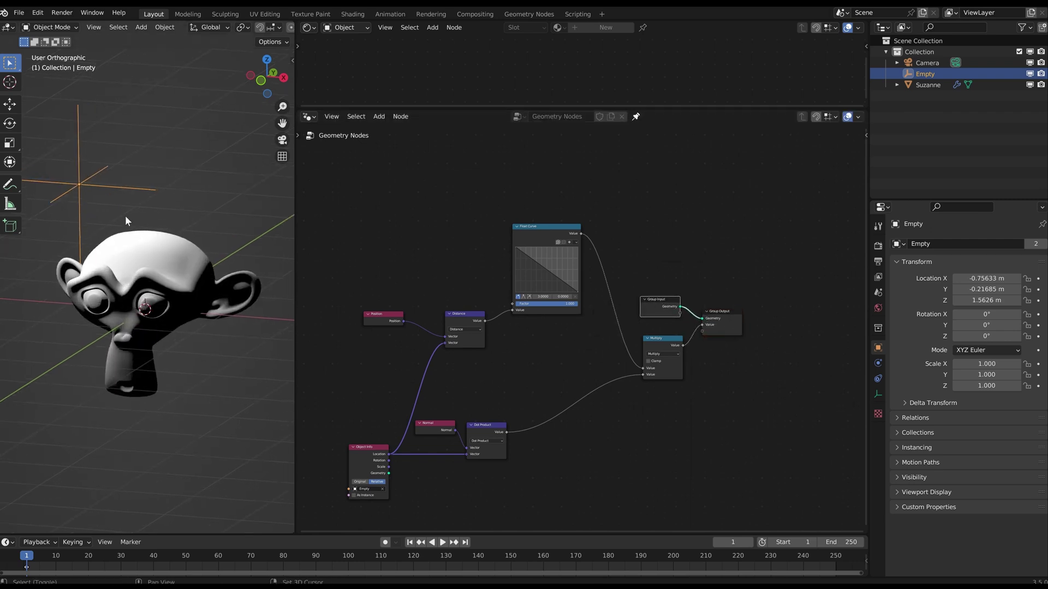
{"action": "scroll", "coordinate": [129, 235], "scroll_direction": "down", "scroll_amount": 2}
{"action": "scroll", "coordinate": [580, 330], "scroll_direction": "up", "scroll_amount": 1}
{"action": "scroll", "coordinate": [698, 335], "scroll_direction": "up", "scroll_amount": 1}
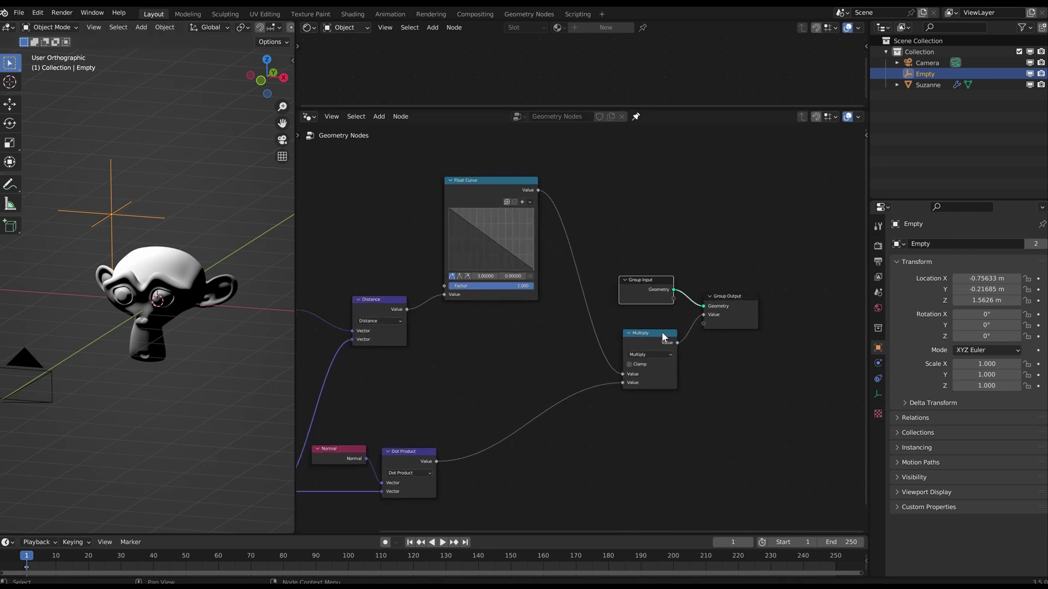
{"action": "left_click_drag", "start_coordinate": [622, 382], "coordinate": [703, 312]}
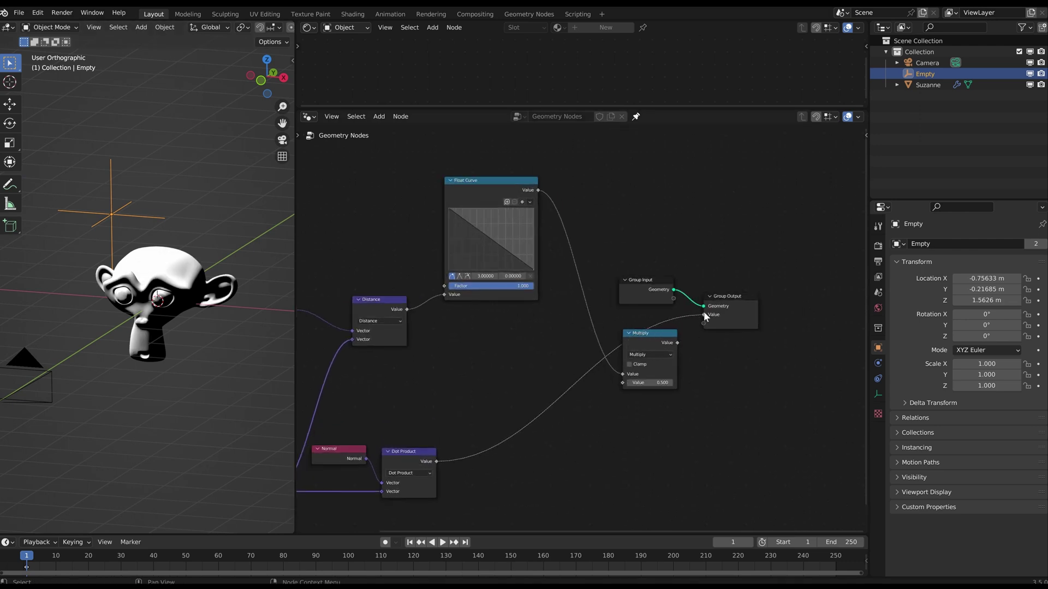
{"action": "scroll", "coordinate": [365, 297], "scroll_direction": "up", "scroll_amount": 1}
{"action": "key", "text": "g"}
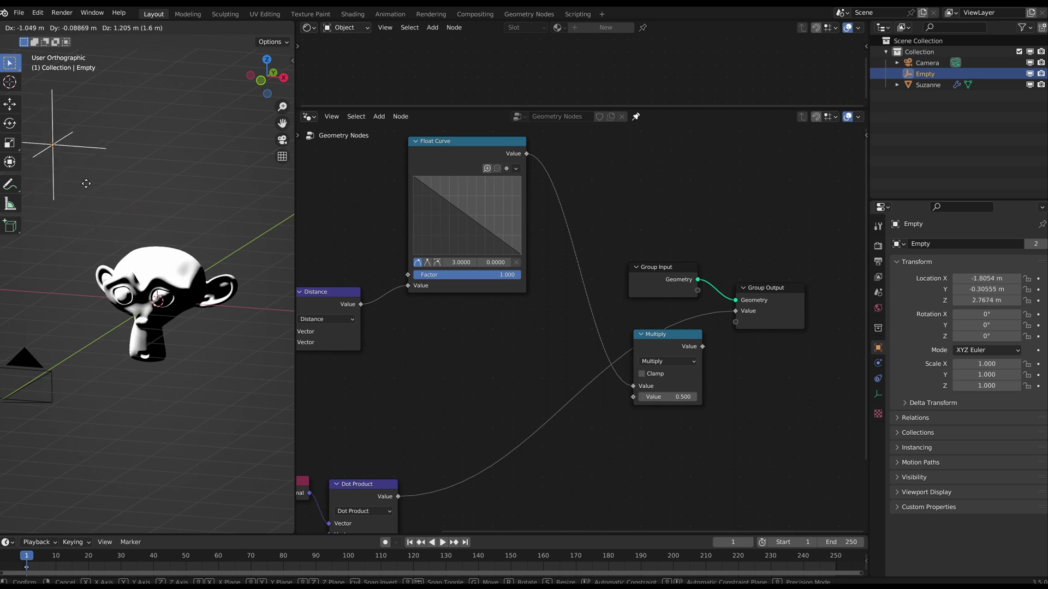
{"action": "left_click", "coordinate": [118, 219]}
- Route the Dot Product back through Multiply into the Group Output's Value, and move the Empty to about X -1.10 m, Y -0.17 m, Z 2.27 m
{"action": "left_click_drag", "start_coordinate": [736, 313], "coordinate": [633, 397]}
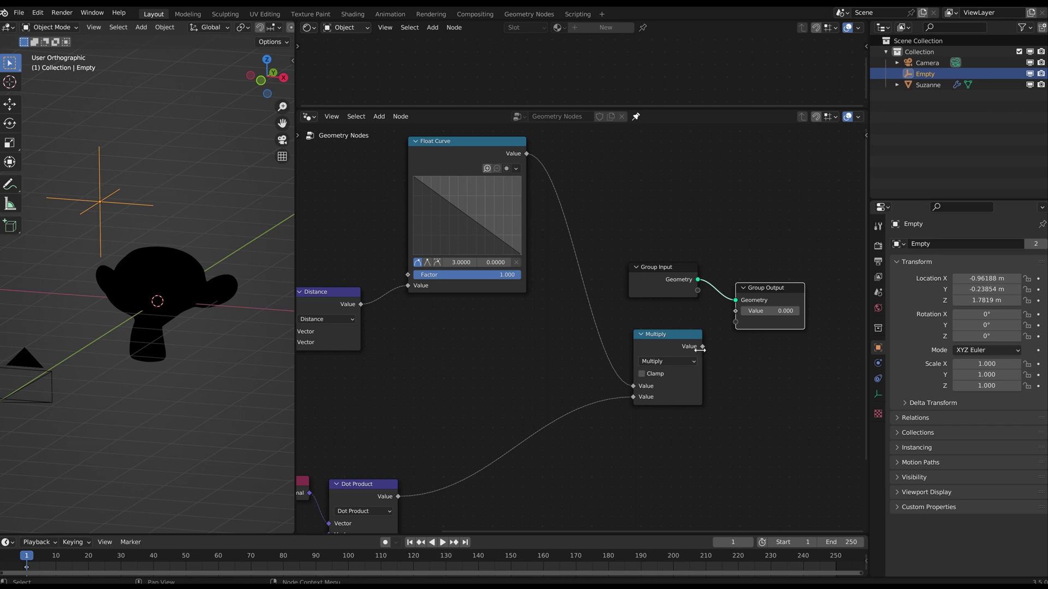
{"action": "left_click_drag", "start_coordinate": [700, 349], "coordinate": [735, 311]}
{"action": "key", "text": "g"}
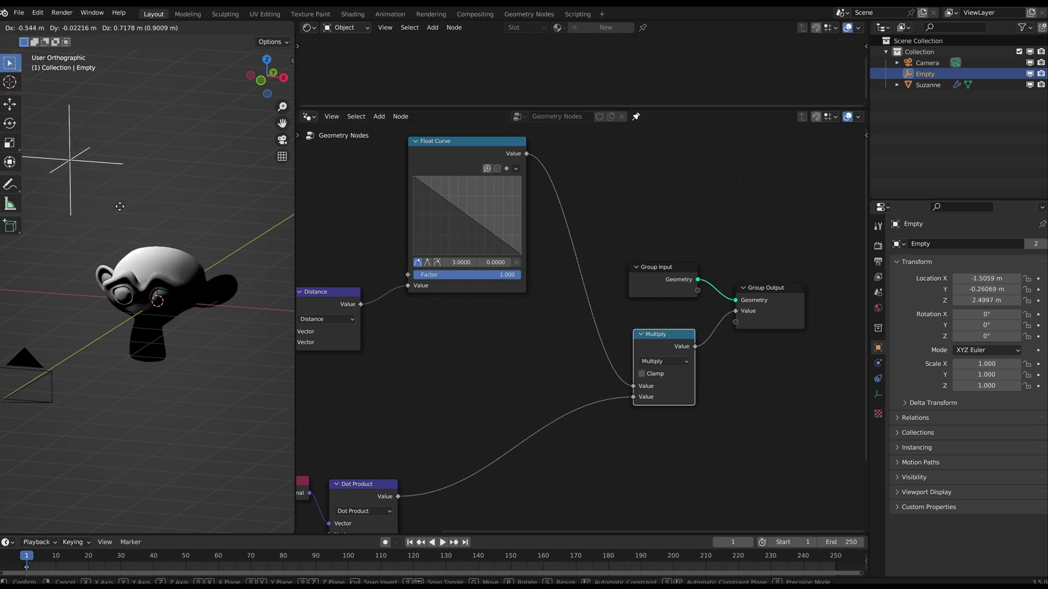
{"action": "left_click", "coordinate": [152, 225]}
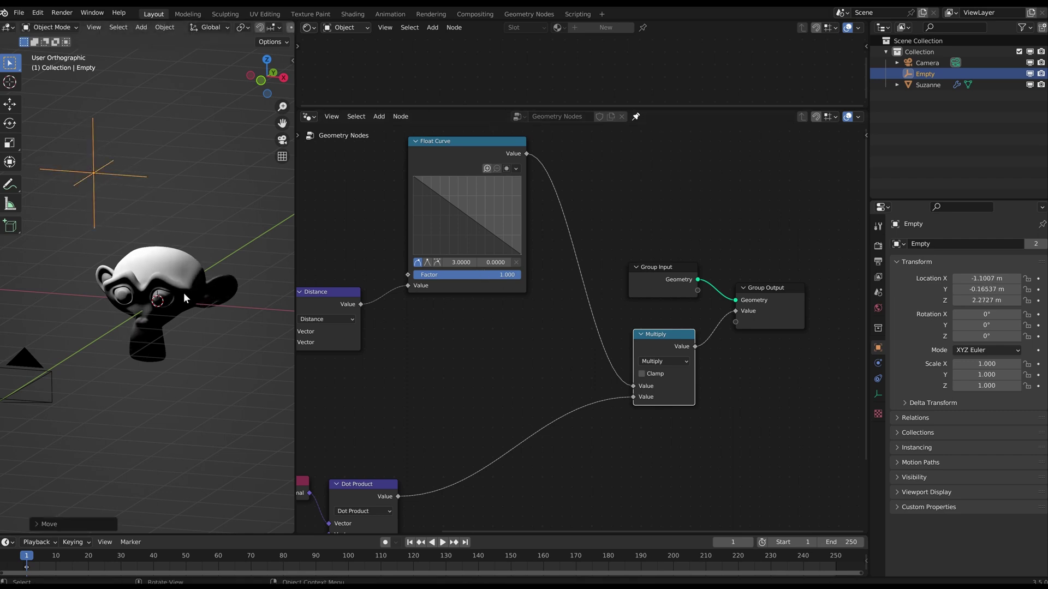
- Raise the Float Curve's end point to 0.125, and move the Empty to about X -0.94 m, Y -0.14 m, Z 2.12 m
{"action": "left_click_drag", "start_coordinate": [519, 253], "coordinate": [521, 243]}
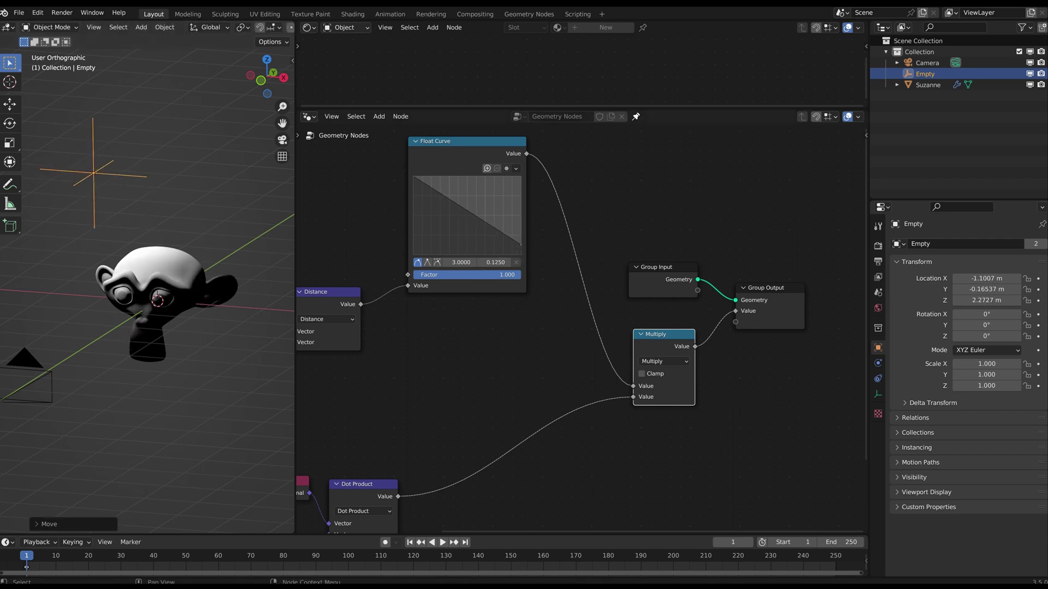
{"action": "key", "text": "g"}
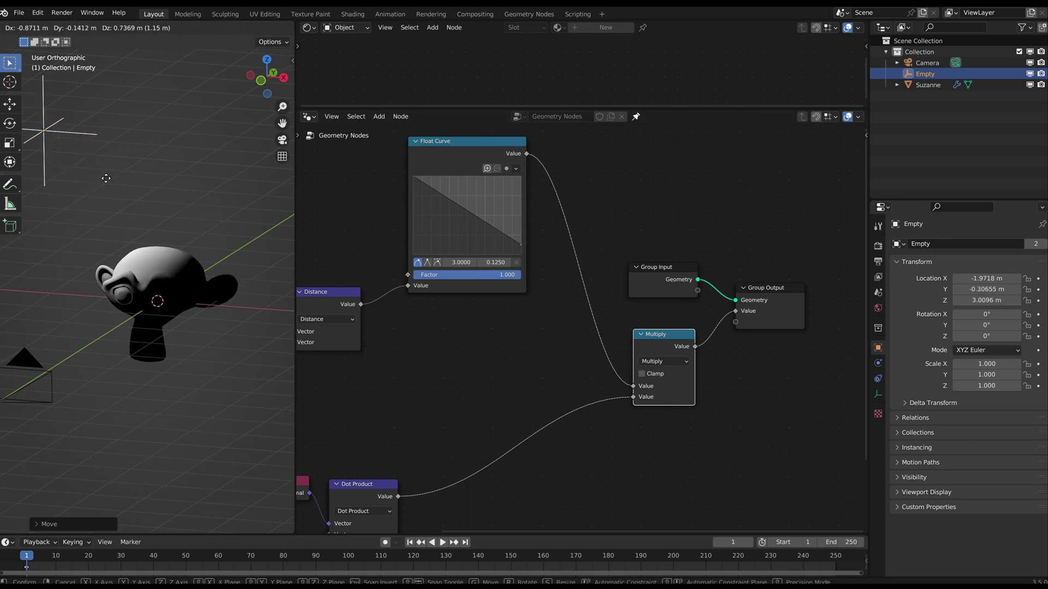
{"action": "left_click", "coordinate": [167, 233]}
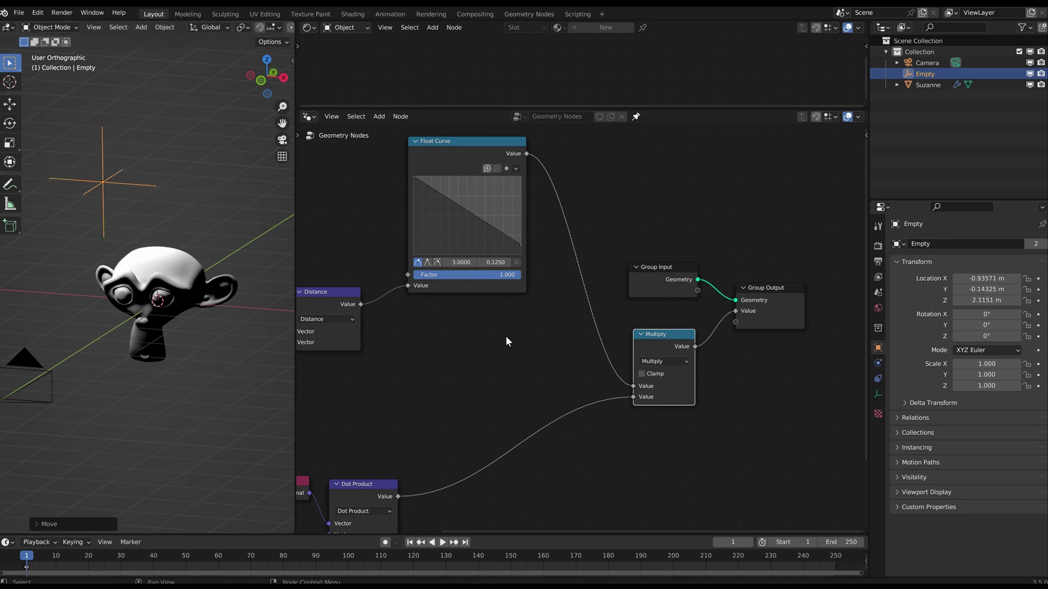
- Move the Empty around and below Suzanne to test the lighting, and place it at about X -0.95 m, Y -0.21 m, Z 1.86 m
{"action": "scroll", "coordinate": [506, 336], "scroll_direction": "down", "scroll_amount": 1}
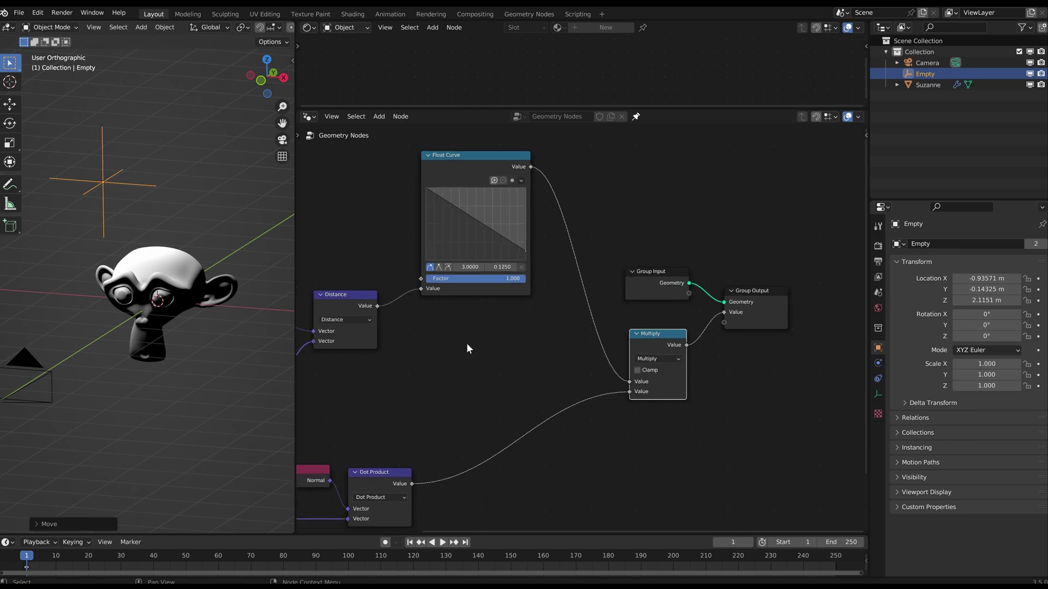
{"action": "scroll", "coordinate": [126, 219], "scroll_direction": "down", "scroll_amount": 1}
{"action": "key", "text": "g"}
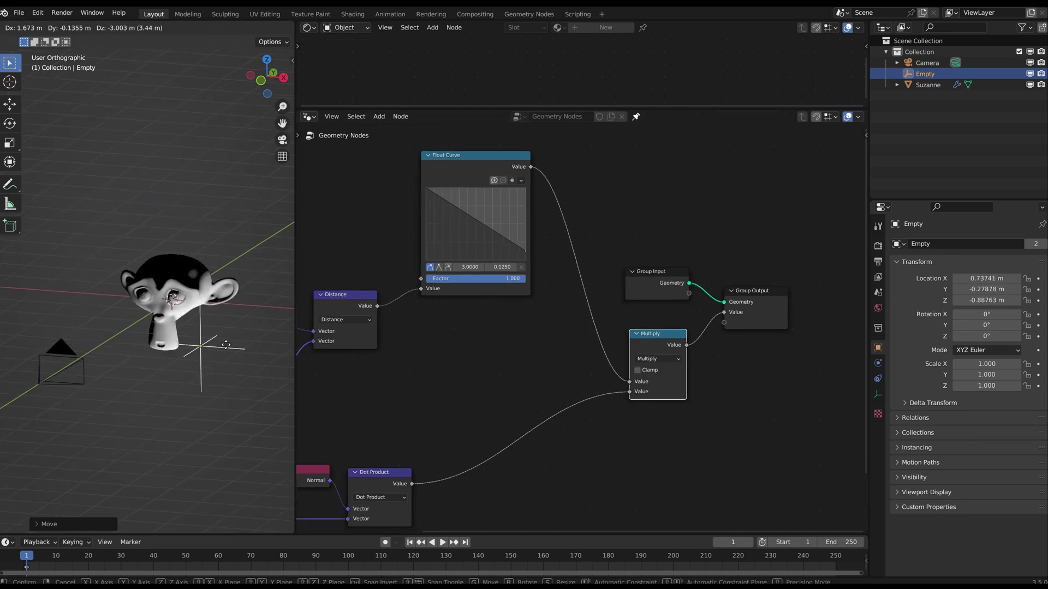
{"action": "left_click", "coordinate": [124, 228]}
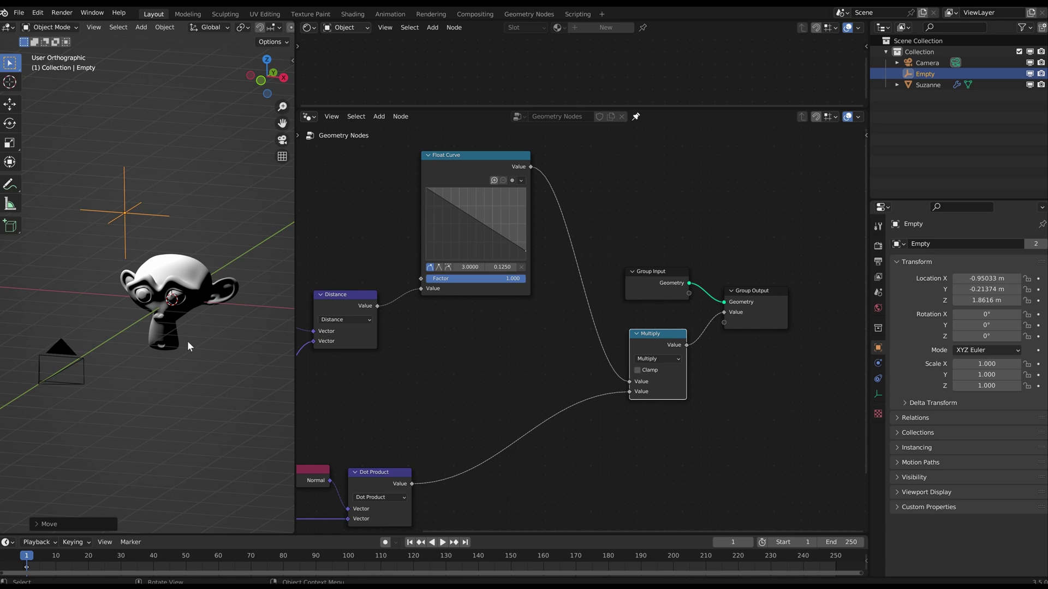
- Add a mesh plane at the 3D cursor, intersecting Suzanne
{"action": "middle_click_drag", "start_coordinate": [188, 341], "coordinate": [68, 242]}
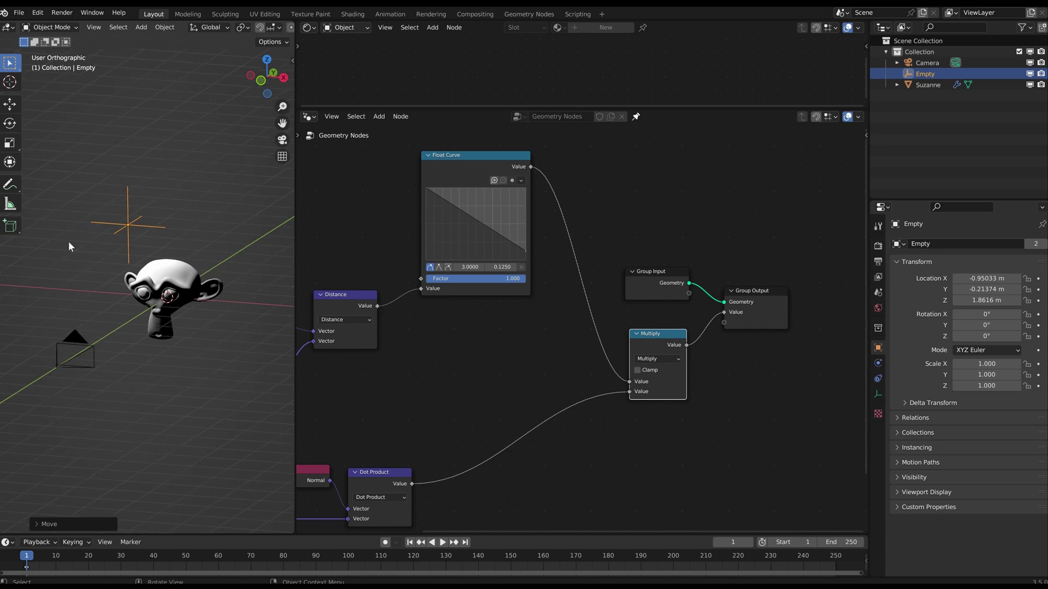
{"action": "middle_click_drag", "start_coordinate": [134, 382], "coordinate": [199, 334]}
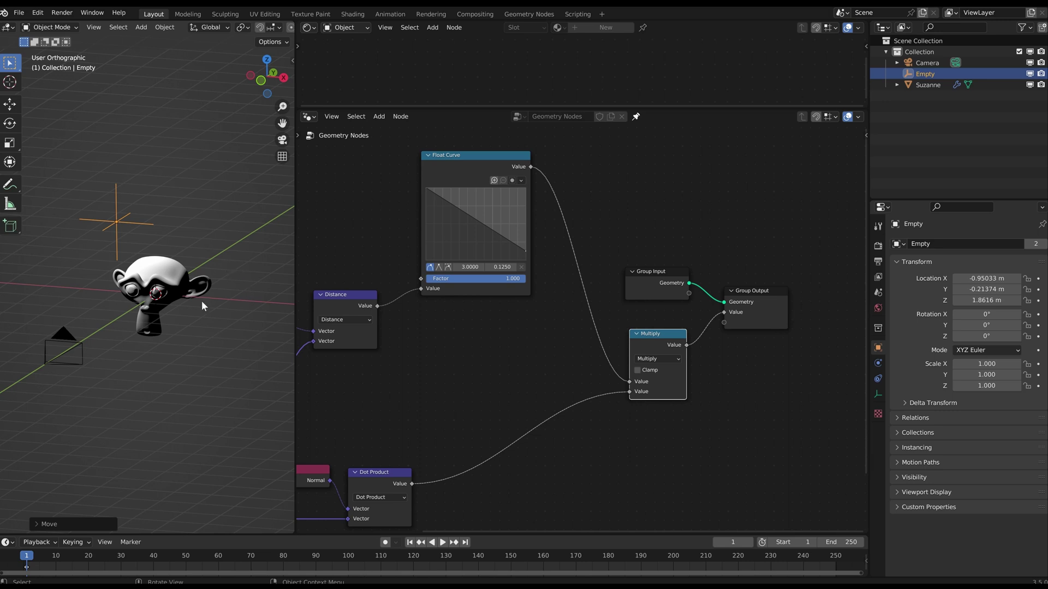
{"action": "key", "text": "shift+a"}
{"action": "mouse_move", "coordinate": [201, 332]}
{"action": "left_click", "coordinate": [246, 335]}
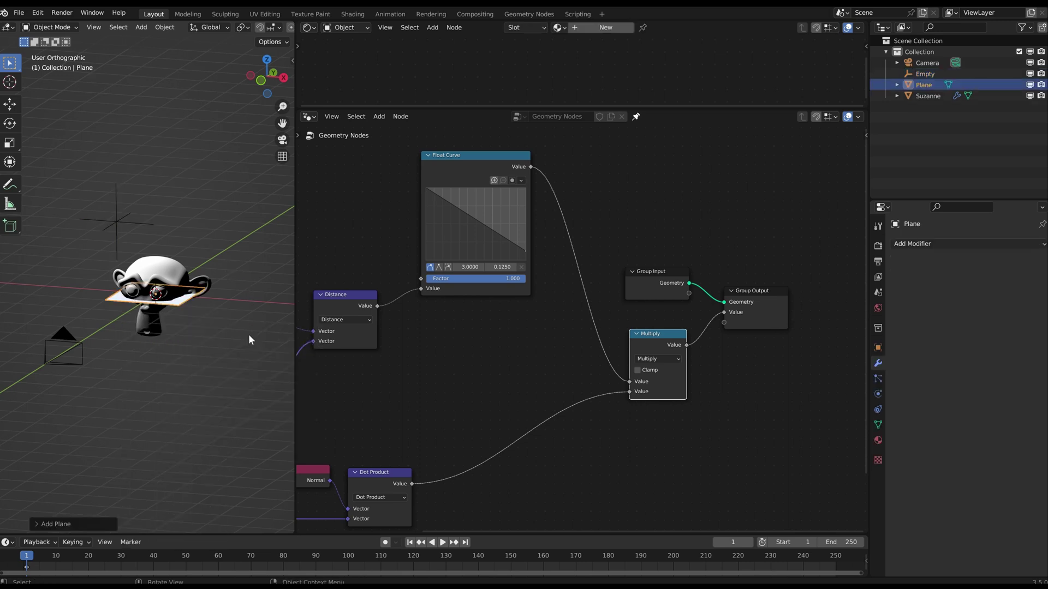
{"action": "middle_click_drag", "start_coordinate": [247, 334], "coordinate": [221, 297]}
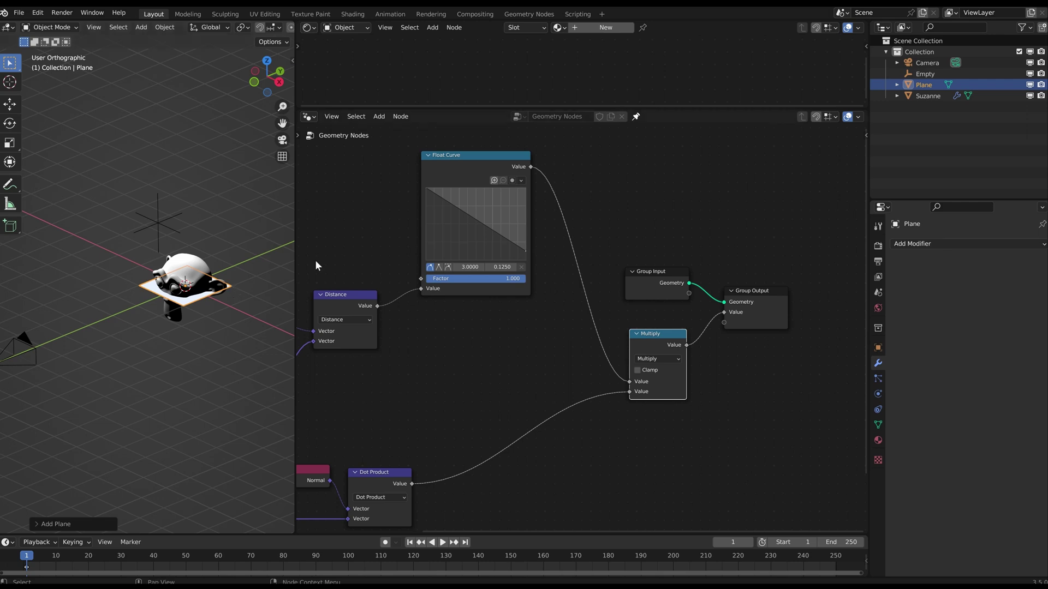
- Unpin Suzanne's node tree and create a new geometry node tree on the plane
{"action": "left_click", "coordinate": [636, 116]}
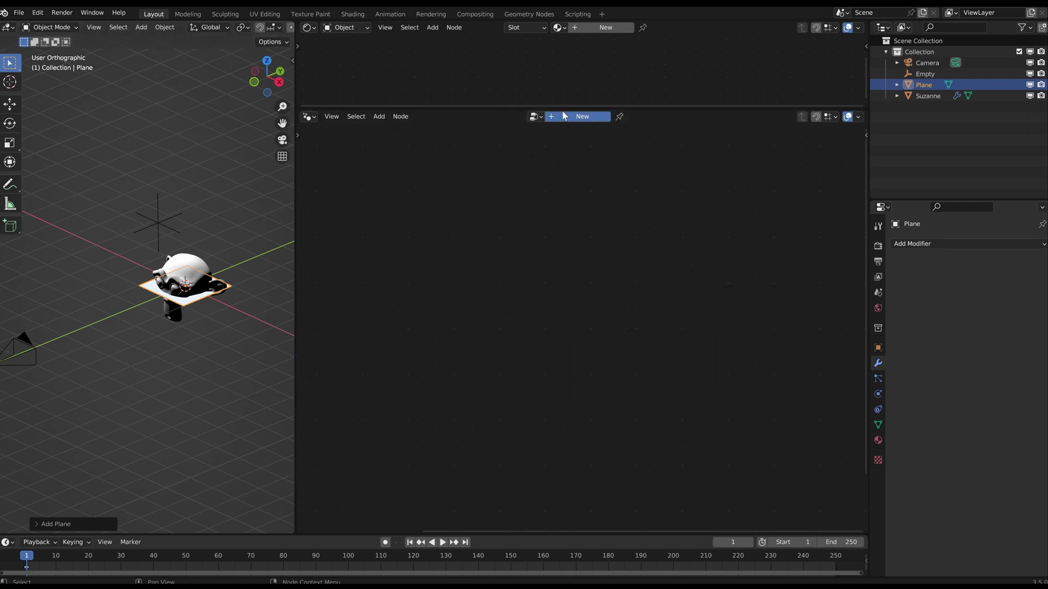
{"action": "left_click", "coordinate": [583, 116]}
{"action": "key", "text": "Home"}
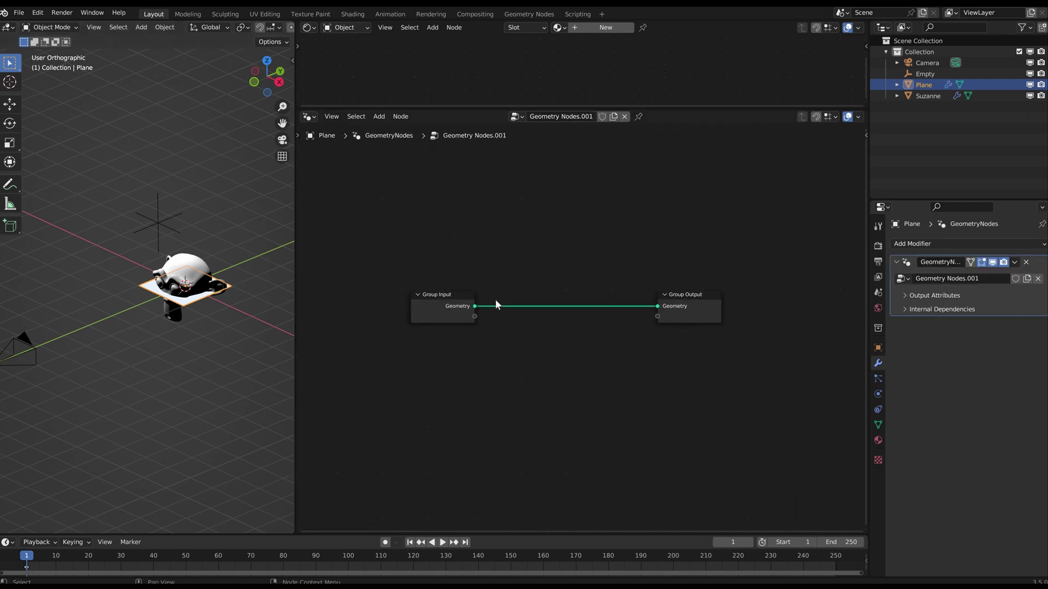
- Cut the Geometry link between Group Input and Group Output, and move the Group Input out of the way
{"action": "right_click_drag", "start_coordinate": [503, 282], "coordinate": [499, 345], "text": "ctrl"}
{"action": "left_click_drag", "start_coordinate": [381, 271], "coordinate": [507, 342]}
{"action": "scroll", "coordinate": [505, 338], "scroll_direction": "down", "scroll_amount": 1}
{"action": "key", "text": "g"}
{"action": "left_click", "coordinate": [499, 220]}
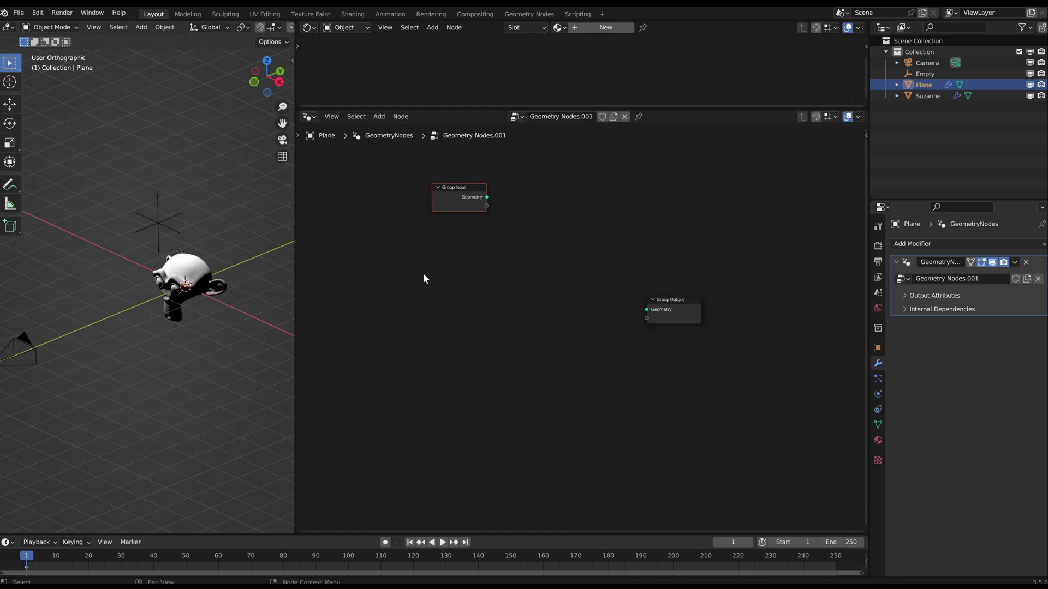
- Add a Grid node below the Group Input and connect its Mesh to the Group Output's Geometry
{"action": "scroll", "coordinate": [453, 284], "scroll_direction": "up", "scroll_amount": 1}
{"action": "key", "text": "shift+a"}
{"action": "left_click", "coordinate": [480, 172]}
{"action": "type", "text": "g"}
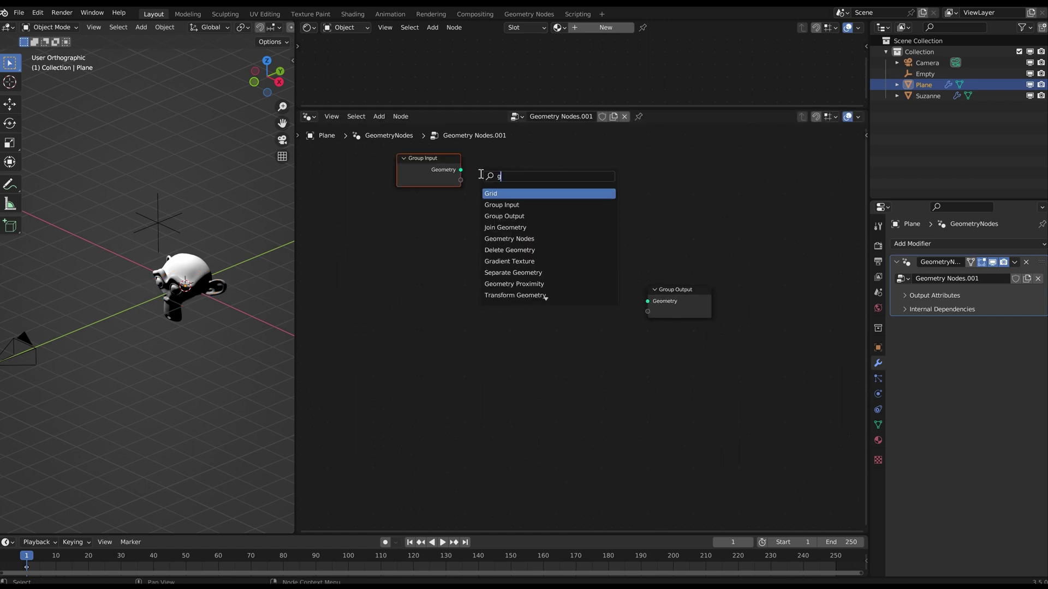
{"action": "key", "text": "Return"}
{"action": "left_click", "coordinate": [421, 294]}
{"action": "left_click_drag", "start_coordinate": [467, 301], "coordinate": [646, 301]}
- Move the plane along the negative Y axis until it is clear of Suzanne
{"action": "middle_click_drag", "start_coordinate": [187, 259], "coordinate": [194, 283], "text": "shift"}
{"action": "key", "text": "g"}
{"action": "key", "text": "y"}
{"action": "left_click", "coordinate": [138, 282]}
{"action": "scroll", "coordinate": [195, 282], "scroll_direction": "up", "scroll_amount": 2}
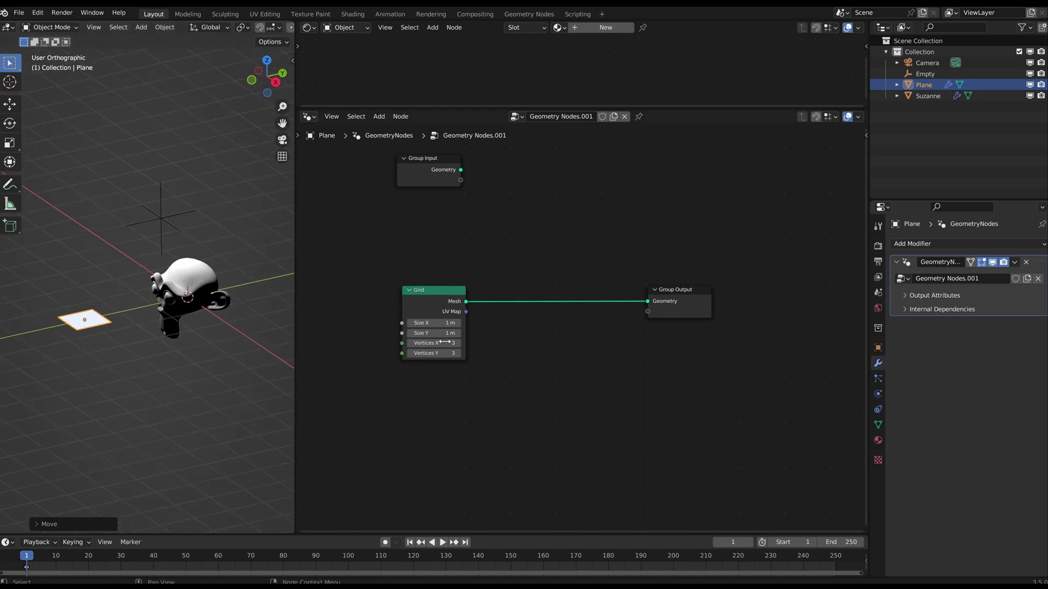
- Insert a Transform Geometry node on the link between the Grid and the Group Output
{"action": "key", "text": "shift+a"}
{"action": "type", "text": "trans"}
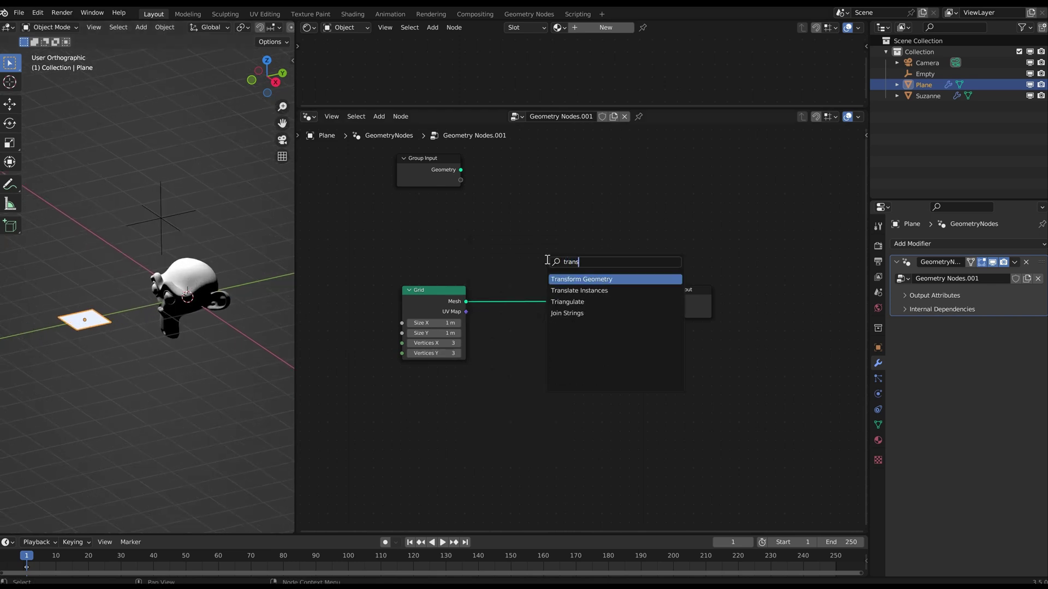
{"action": "key", "text": "Return"}
{"action": "left_click", "coordinate": [516, 262]}
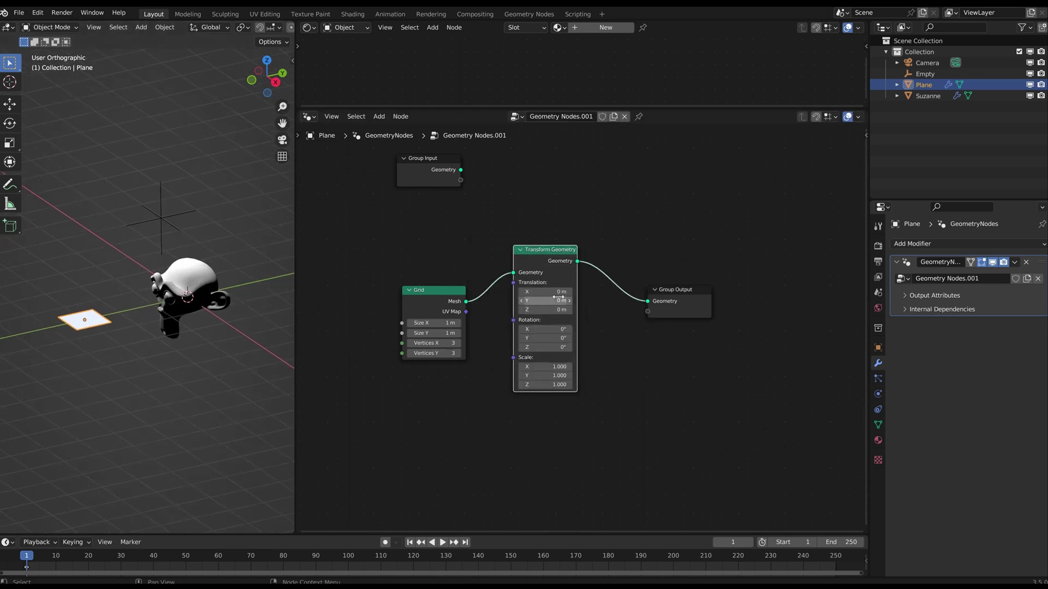
- Turn on the Face Orientation overlay to check which way the plane's normals point
{"action": "scroll", "coordinate": [251, 22], "scroll_direction": "down", "scroll_amount": 5}
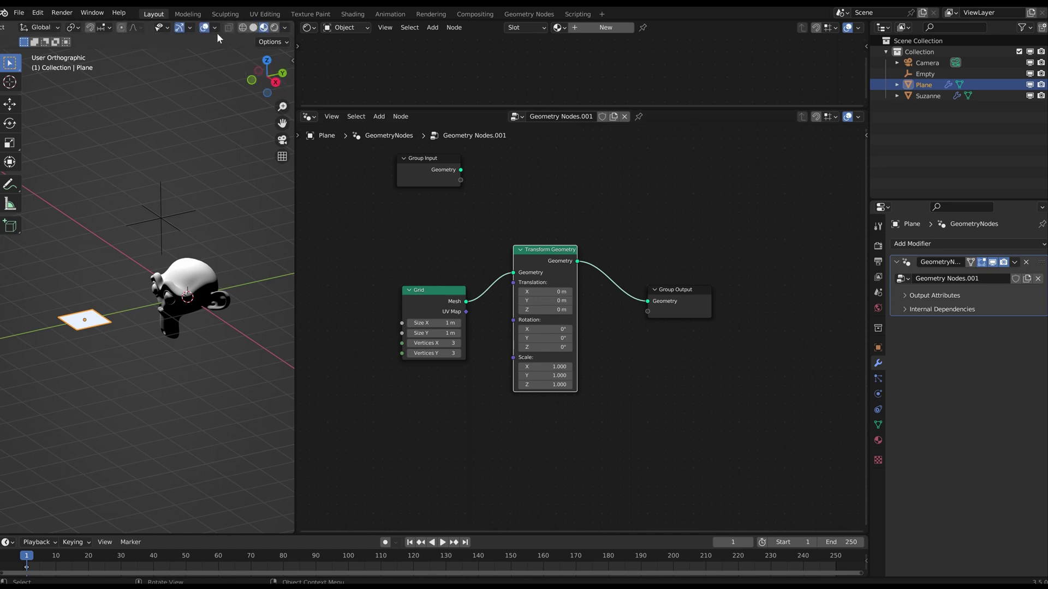
{"action": "left_click", "coordinate": [215, 28]}
{"action": "left_click", "coordinate": [146, 251]}
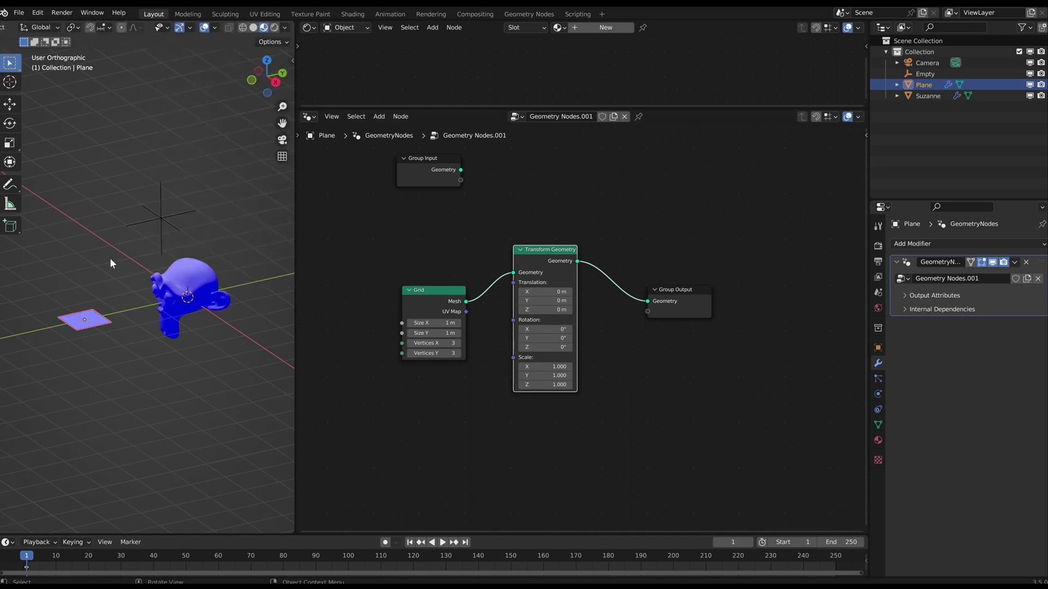
{"action": "middle_click_drag", "start_coordinate": [110, 258], "coordinate": [142, 284]}
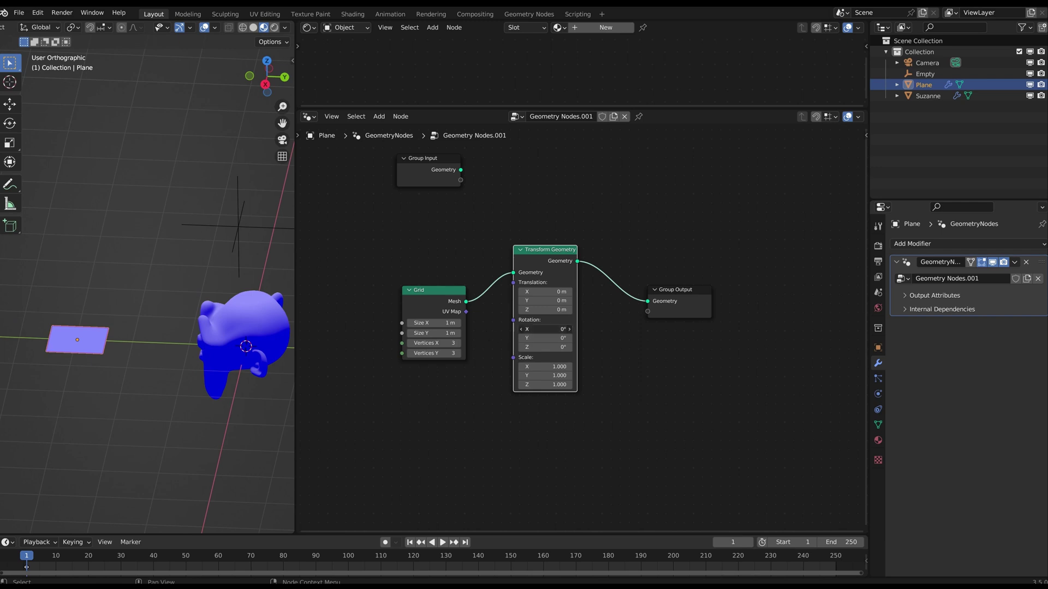
- Set the Transform Geometry node's X rotation to -90° so the grid stands upright facing the camera
{"action": "left_click_drag", "start_coordinate": [545, 329], "coordinate": [463, 328]}
{"action": "mouse_move", "coordinate": [94, 332]}
{"action": "left_mouse_down"}
{"action": "mouse_move", "coordinate": [283, 335]}
{"action": "mouse_move", "coordinate": [243, 343]}
{"action": "left_mouse_up"}
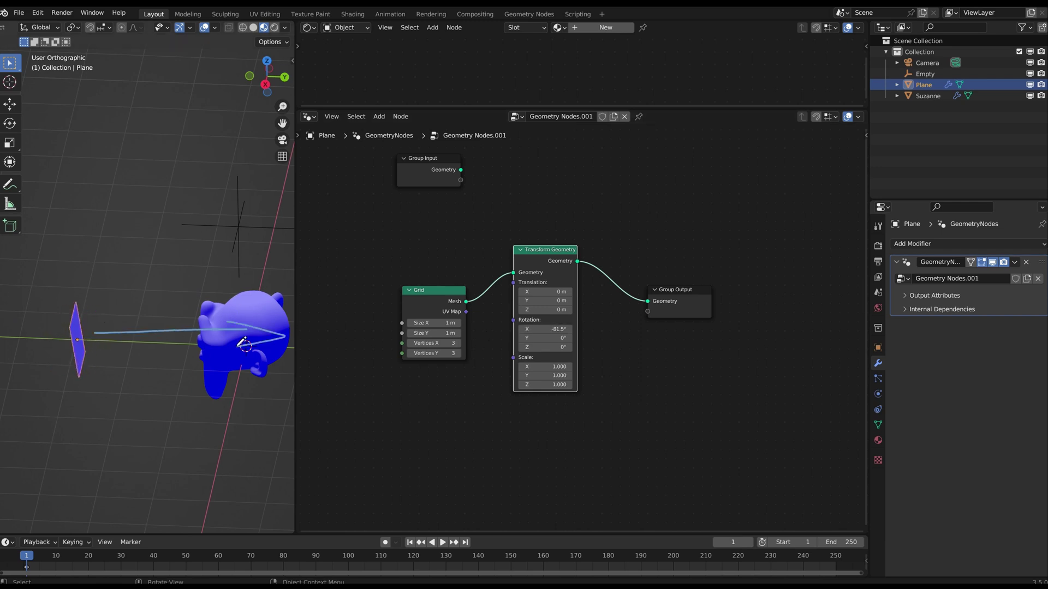
{"action": "left_click_drag", "start_coordinate": [87, 348], "coordinate": [206, 353]}
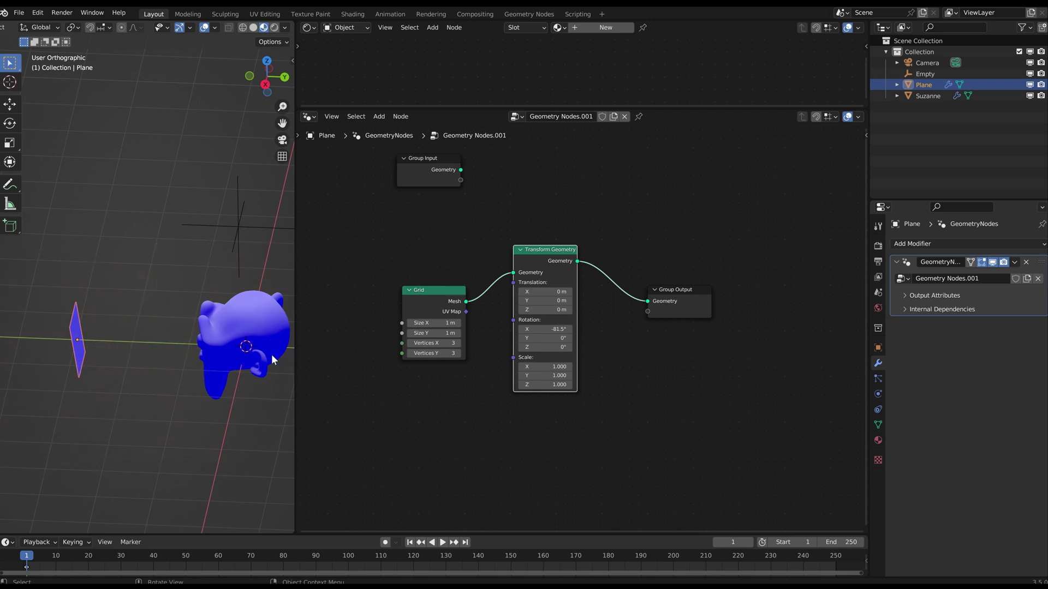
{"action": "middle_click_drag", "start_coordinate": [121, 346], "coordinate": [150, 332]}
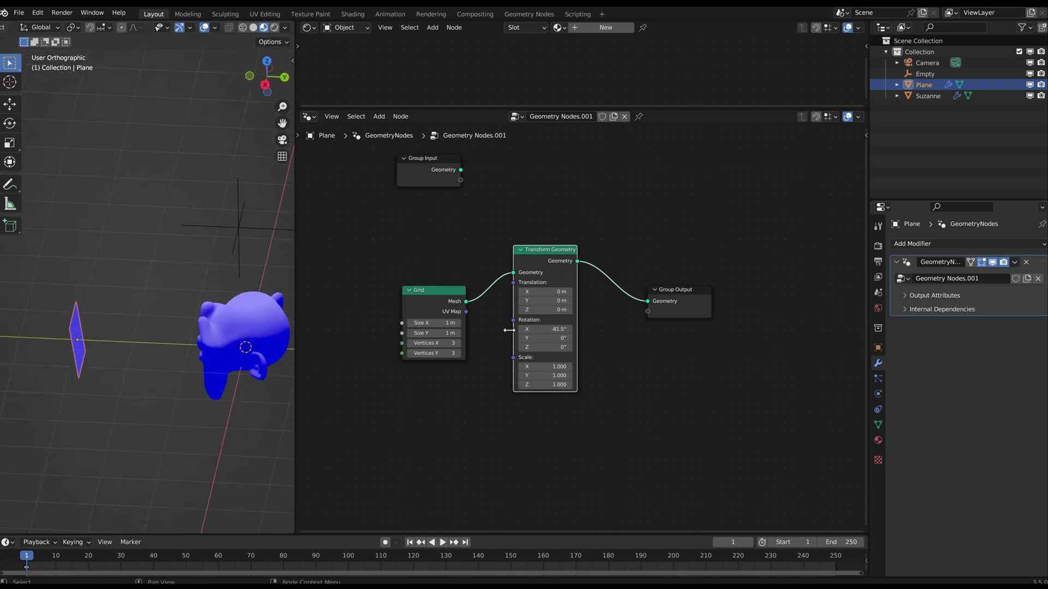
{"action": "left_click_drag", "start_coordinate": [542, 330], "coordinate": [540, 329]}
{"action": "left_click", "coordinate": [543, 331]}
{"action": "type", "text": "-90"}
{"action": "key", "text": "Return"}
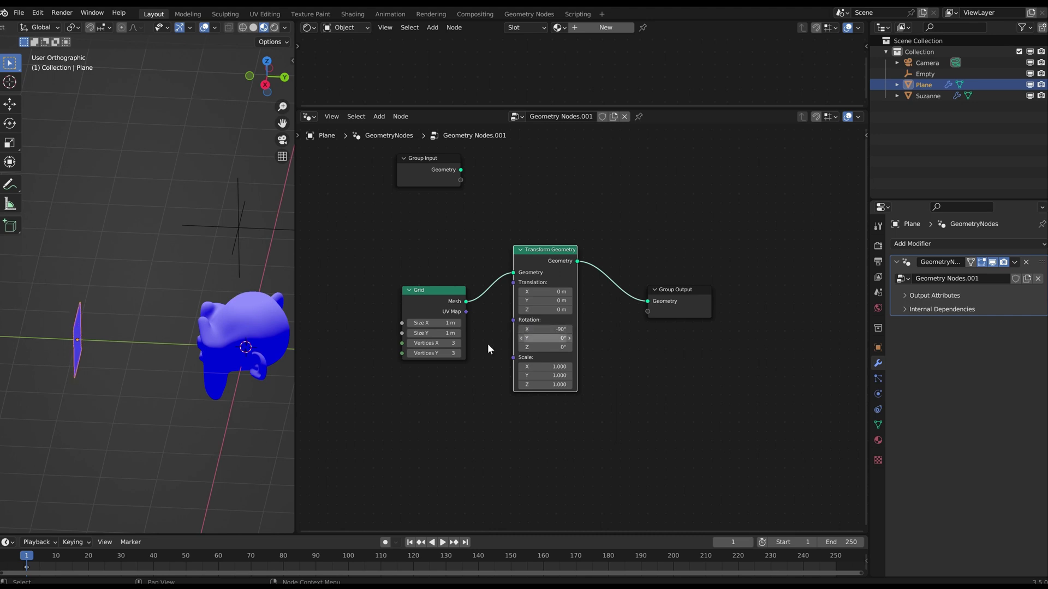
{"action": "mouse_move", "coordinate": [180, 327]}
{"action": "middle_mouse_down"}
{"action": "mouse_move", "coordinate": [34, 322]}
{"action": "mouse_move", "coordinate": [167, 323]}
{"action": "middle_mouse_up"}
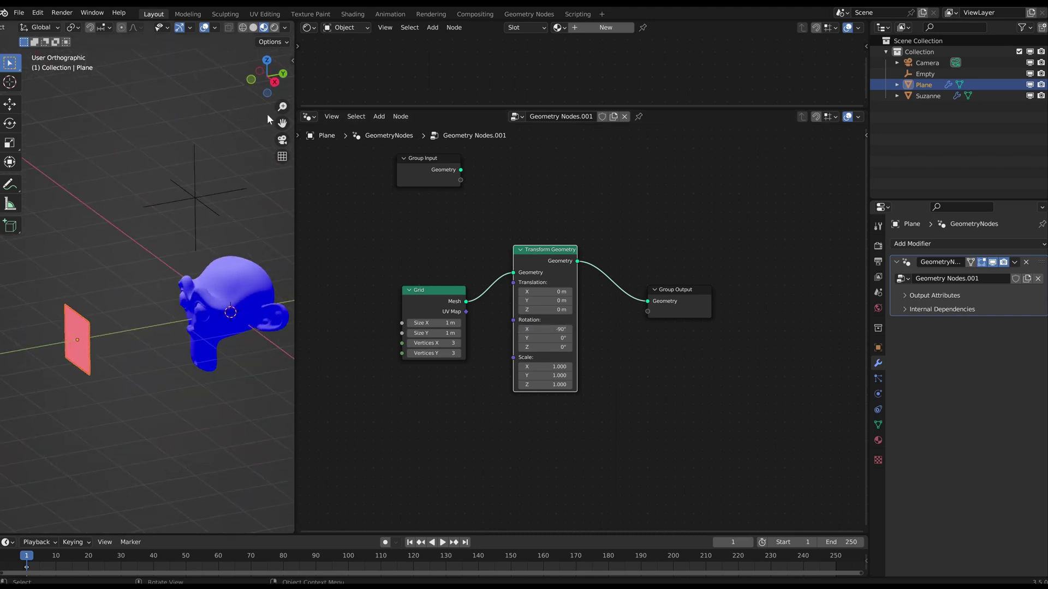
- Turn off the Face Orientation overlay and check through the camera how the plane covers Suzanne
{"action": "key", "text": "q"}
{"action": "left_click", "coordinate": [199, 213]}
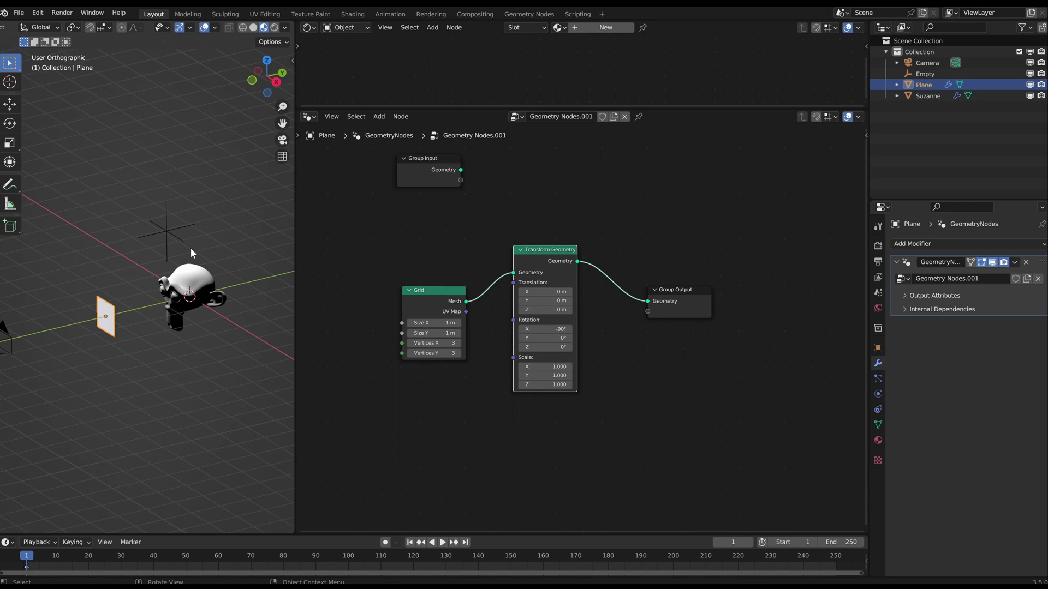
{"action": "middle_click_drag", "start_coordinate": [191, 248], "coordinate": [111, 331]}
{"action": "key", "text": "KP_0"}
{"action": "scroll", "coordinate": [141, 319], "scroll_direction": "down", "scroll_amount": 1}
{"action": "scroll", "coordinate": [166, 286], "scroll_direction": "up", "scroll_amount": 3}
{"action": "middle_click_drag", "start_coordinate": [169, 284], "coordinate": [158, 295], "text": "shift"}
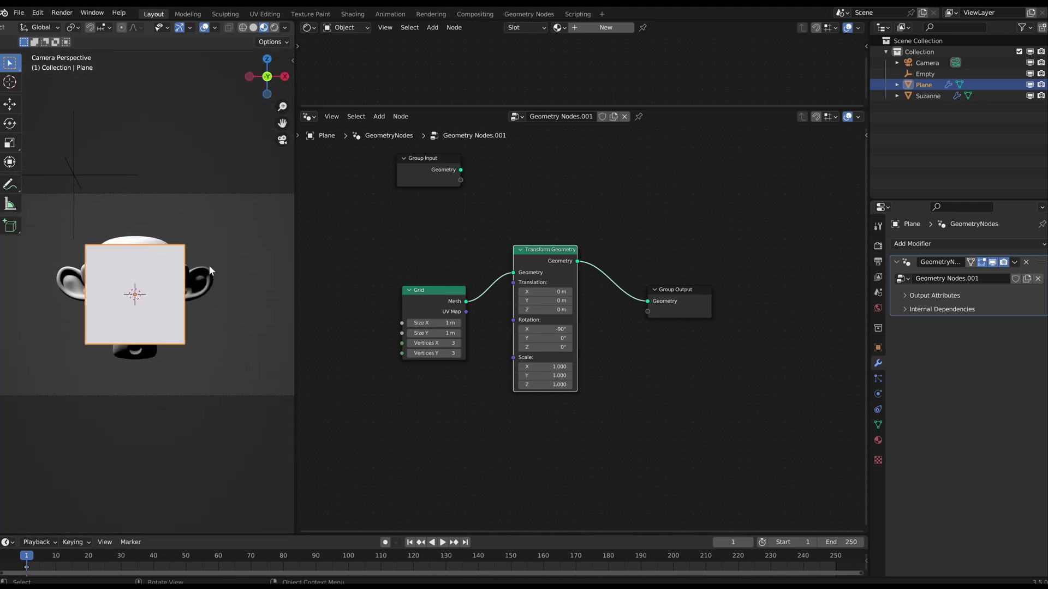
{"action": "scroll", "coordinate": [178, 276], "scroll_direction": "down", "scroll_amount": 3}
{"action": "scroll", "coordinate": [179, 276], "scroll_direction": "up", "scroll_amount": 2}
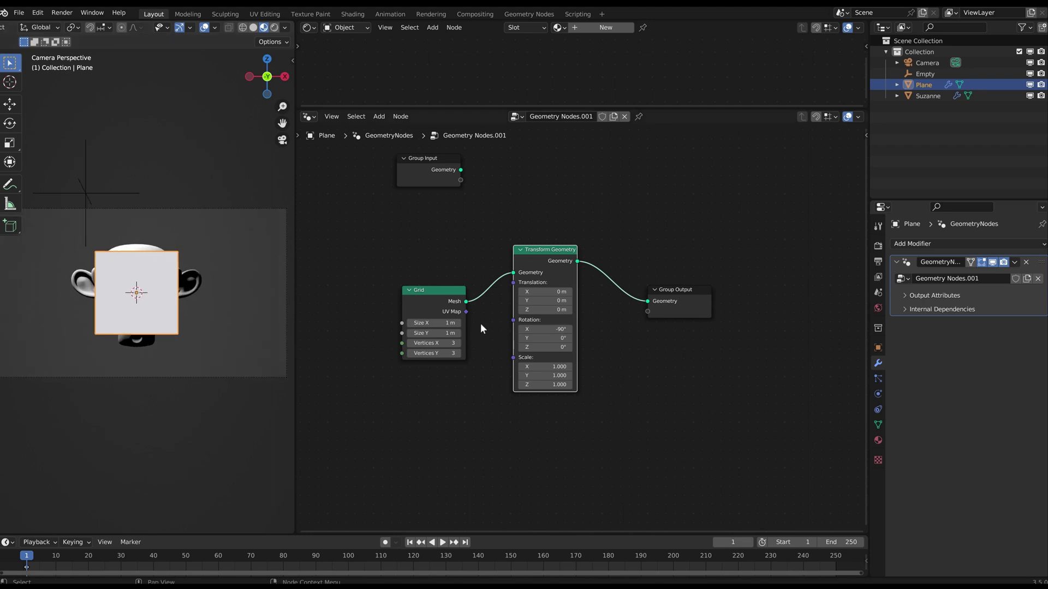
- Set the Grid's Size X and Size Y to 3 m and its Vertices X and Y to 100
{"action": "left_click_drag", "start_coordinate": [433, 323], "coordinate": [489, 333]}
{"action": "middle_click_drag", "start_coordinate": [176, 248], "coordinate": [146, 248]}
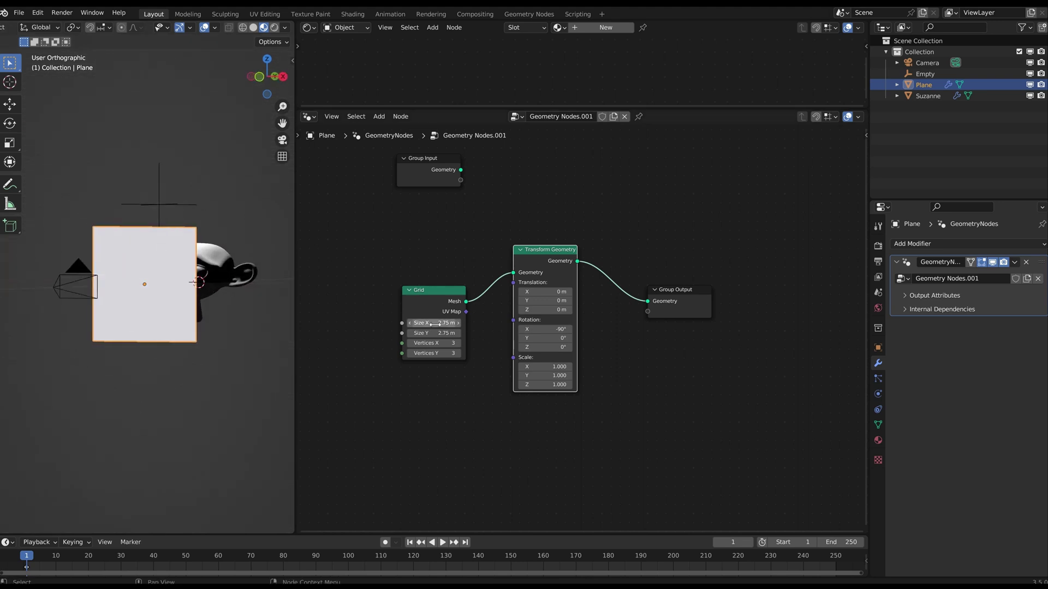
{"action": "left_click_drag", "start_coordinate": [434, 322], "coordinate": [433, 333]}
{"action": "type", "text": "30"}
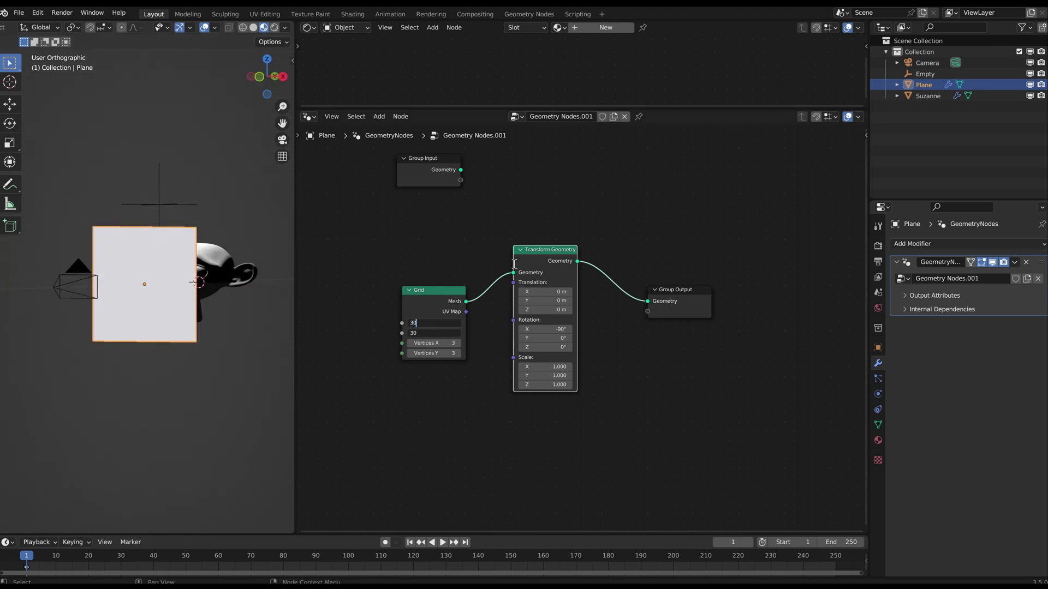
{"action": "key", "text": "BackSpace"}
{"action": "key", "text": "Return"}
{"action": "mouse_move", "coordinate": [192, 254]}
{"action": "middle_mouse_down"}
{"action": "mouse_move", "coordinate": [171, 269]}
{"action": "mouse_move", "coordinate": [211, 271]}
{"action": "mouse_move", "coordinate": [197, 254]}
{"action": "mouse_move", "coordinate": [211, 242]}
{"action": "mouse_move", "coordinate": [202, 251]}
{"action": "middle_mouse_up"}
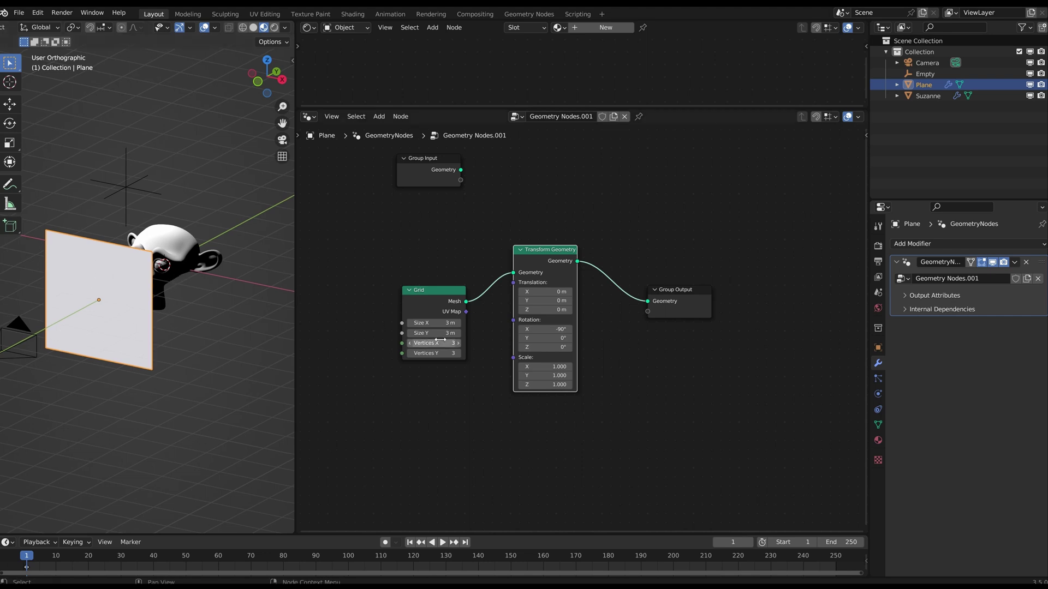
{"action": "left_click_drag", "start_coordinate": [431, 343], "coordinate": [431, 353]}
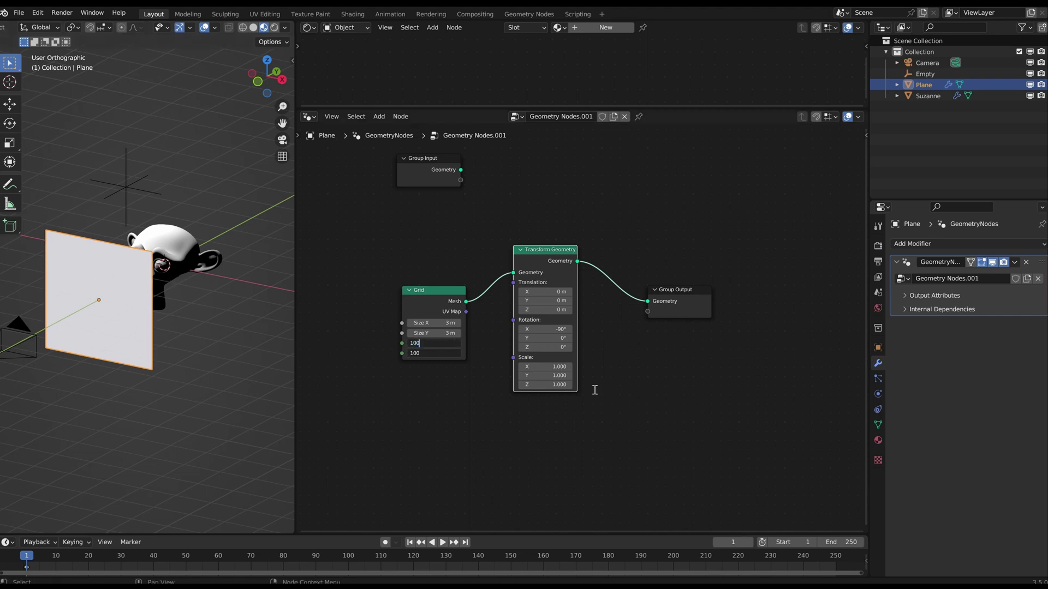
{"action": "key", "text": "Return"}
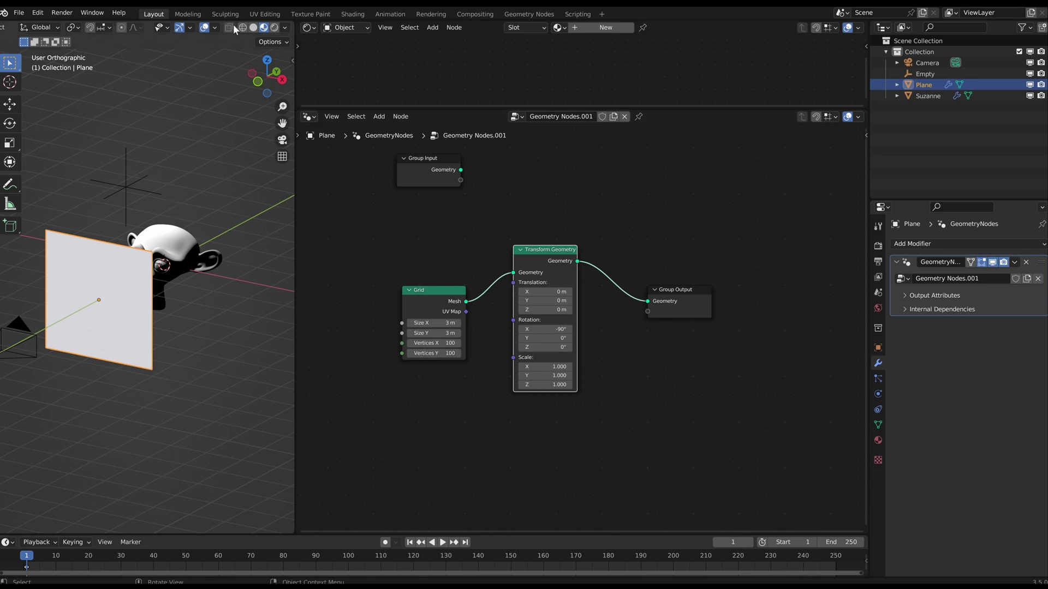
- Temporarily show the Wireframe overlay to inspect the grid's vertex density, and hide it again
{"action": "left_click", "coordinate": [215, 27]}
{"action": "left_click", "coordinate": [146, 226]}
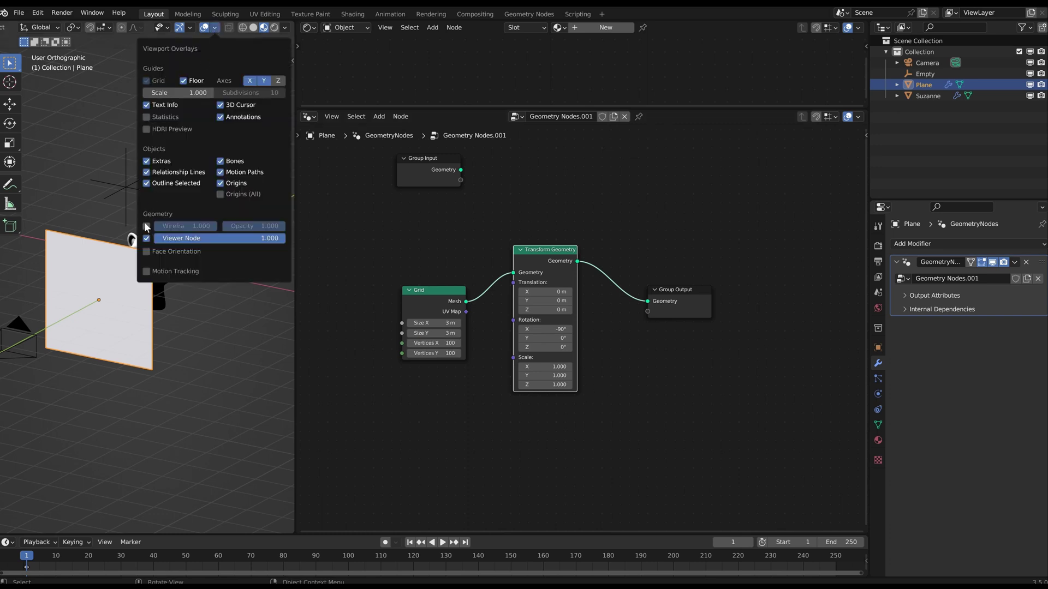
{"action": "scroll", "coordinate": [140, 250], "scroll_direction": "up", "scroll_amount": 3}
{"action": "scroll", "coordinate": [141, 251], "scroll_direction": "down", "scroll_amount": 2}
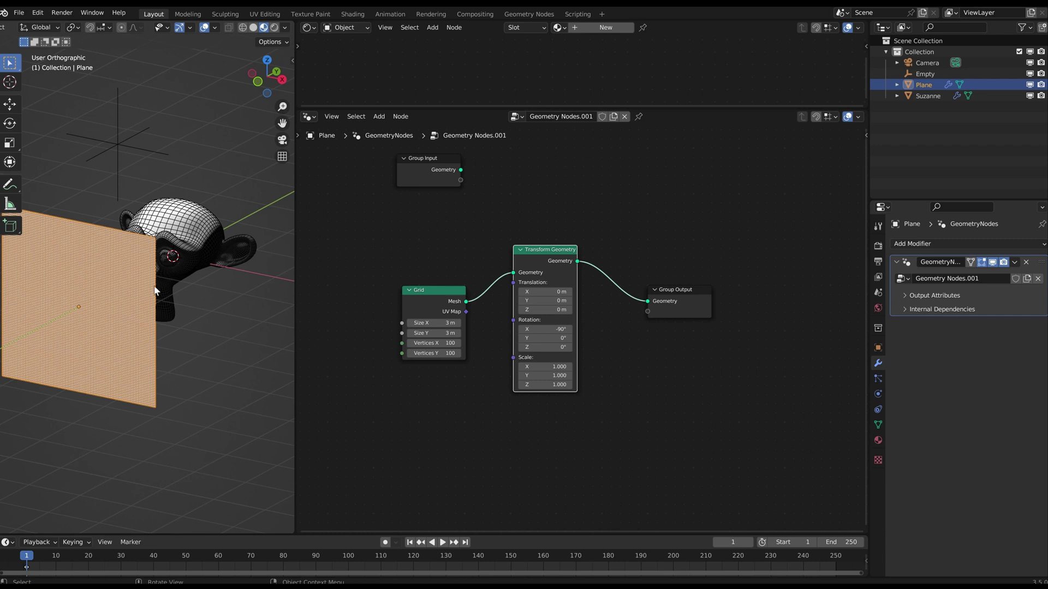
{"action": "middle_click_drag", "start_coordinate": [141, 285], "coordinate": [194, 288], "text": "shift"}
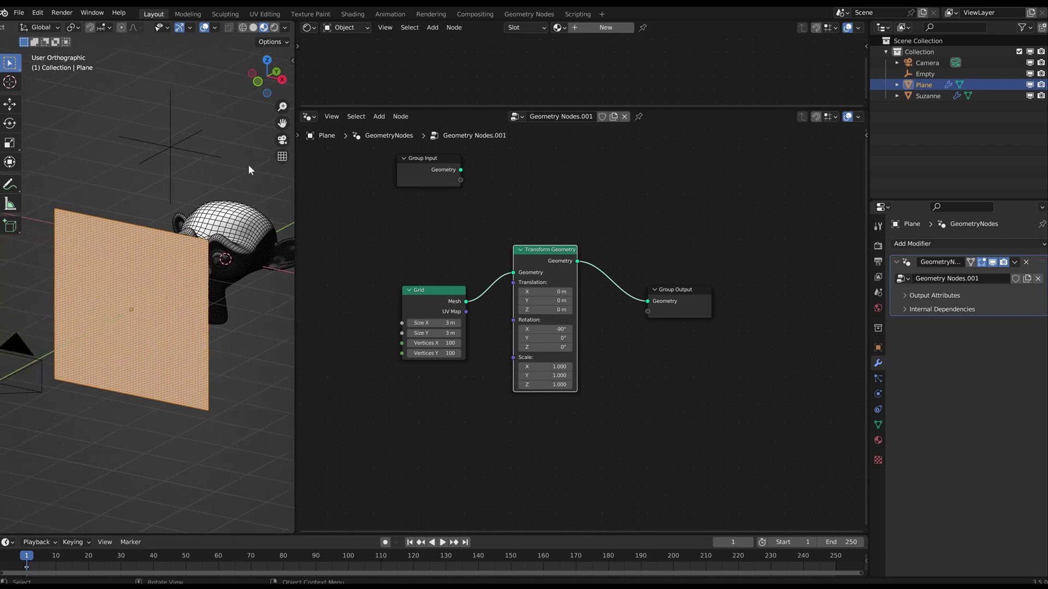
{"action": "left_click", "coordinate": [214, 27]}
{"action": "left_click", "coordinate": [147, 225]}
- Move the Group Output farther from the Transform Geometry node to make room for more nodes
{"action": "scroll", "coordinate": [601, 271], "scroll_direction": "down", "scroll_amount": 2}
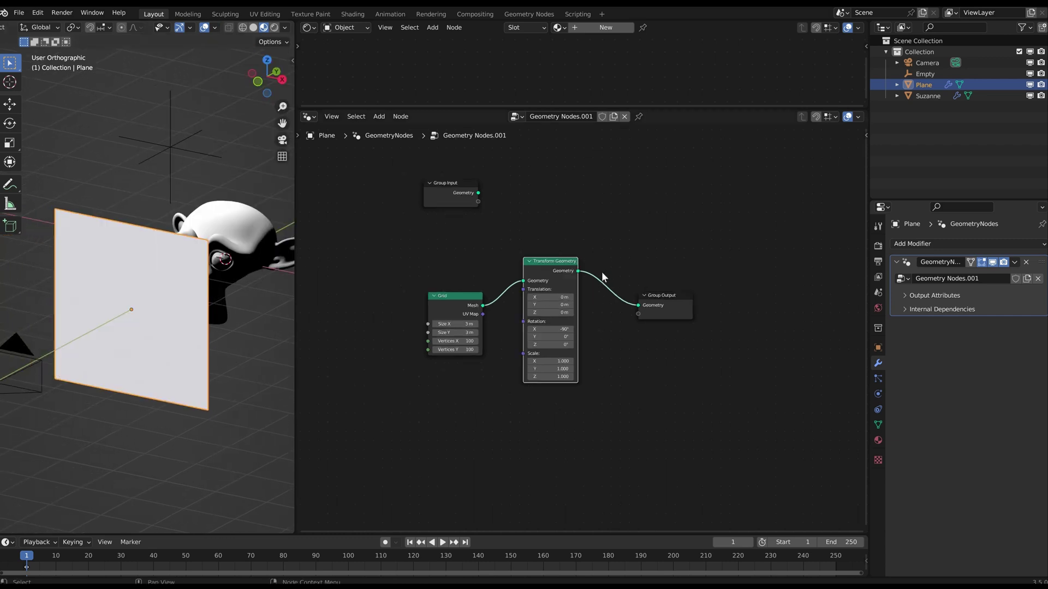
{"action": "middle_click_drag", "start_coordinate": [634, 293], "coordinate": [589, 278]}
{"action": "left_click_drag", "start_coordinate": [523, 218], "coordinate": [628, 297]}
{"action": "key", "text": "g"}
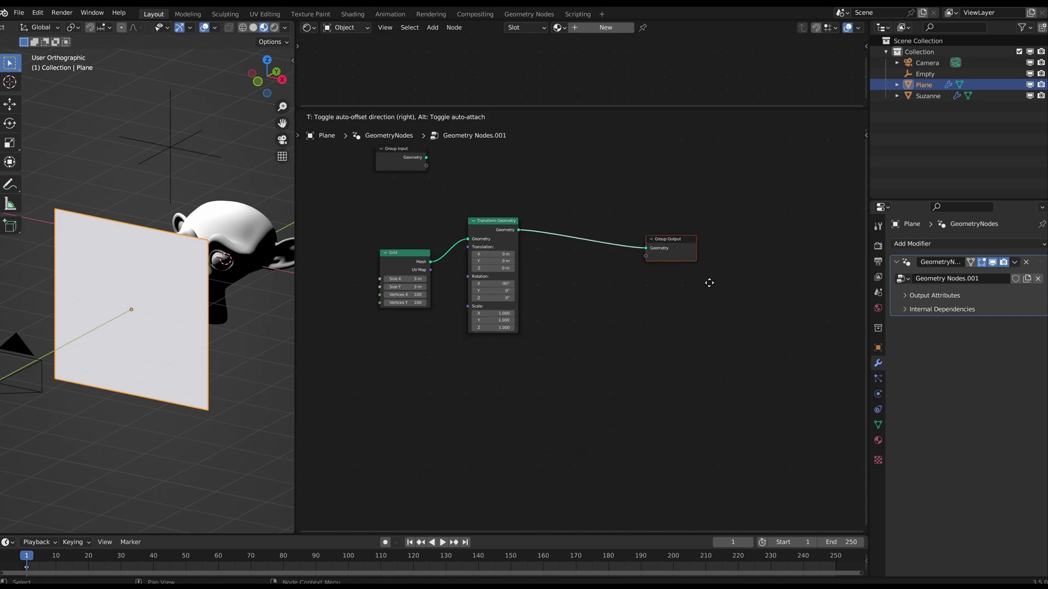
{"action": "left_click", "coordinate": [740, 278]}
- Add an Ico Sphere node below the Transform Geometry node with a radius of 0.1 m
{"action": "middle_click_drag", "start_coordinate": [625, 291], "coordinate": [552, 287]}
{"action": "key", "text": "shift+a"}
{"action": "type", "text": "ico sp"}
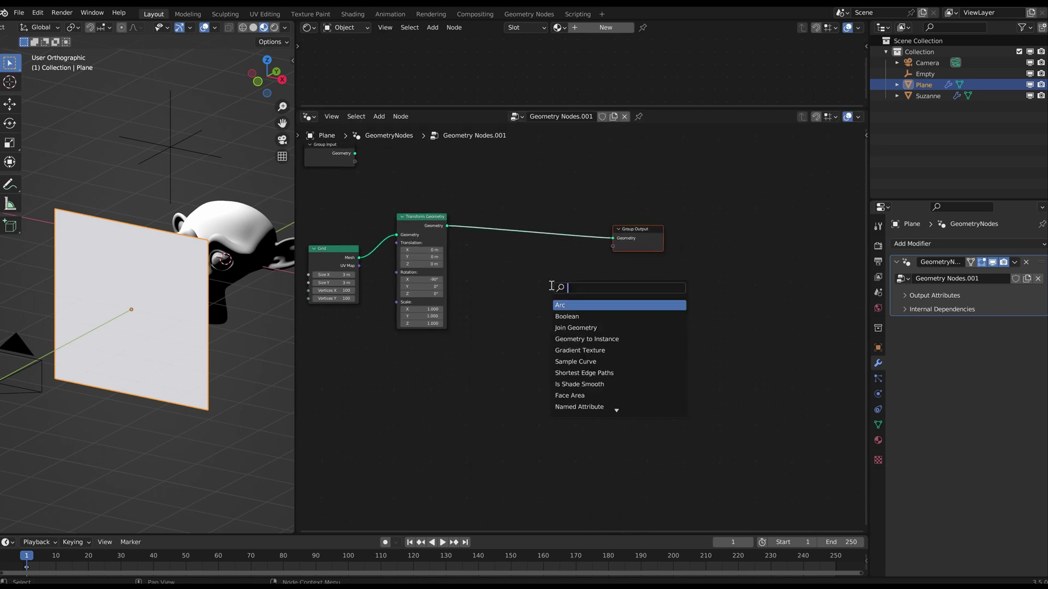
{"action": "key", "text": "Return"}
{"action": "left_click", "coordinate": [464, 332]}
{"action": "left_click", "coordinate": [495, 356]}
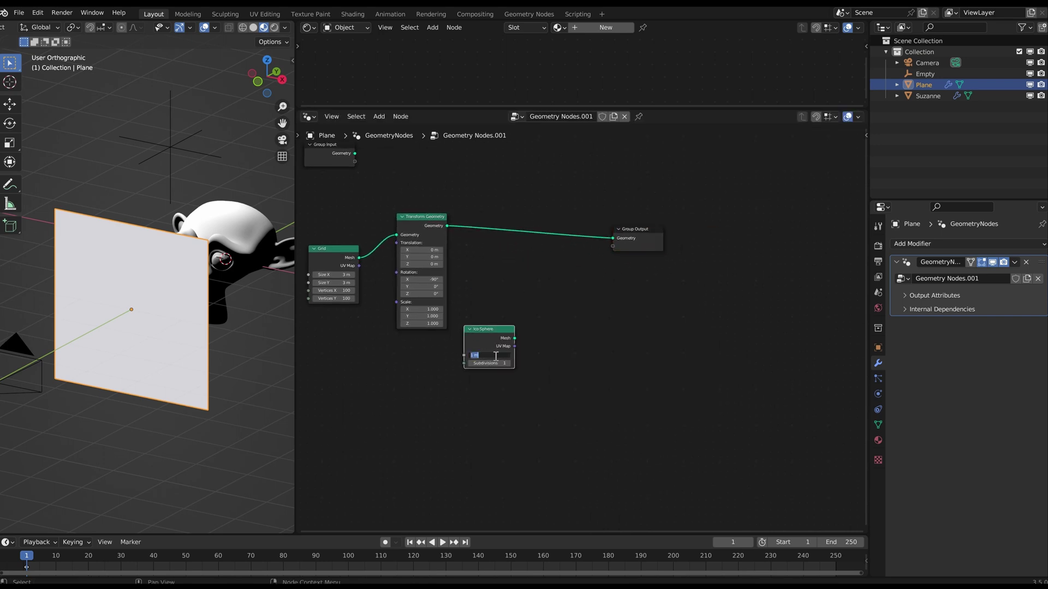
{"action": "type", "text": "0.1"}
{"action": "key", "text": "Return"}
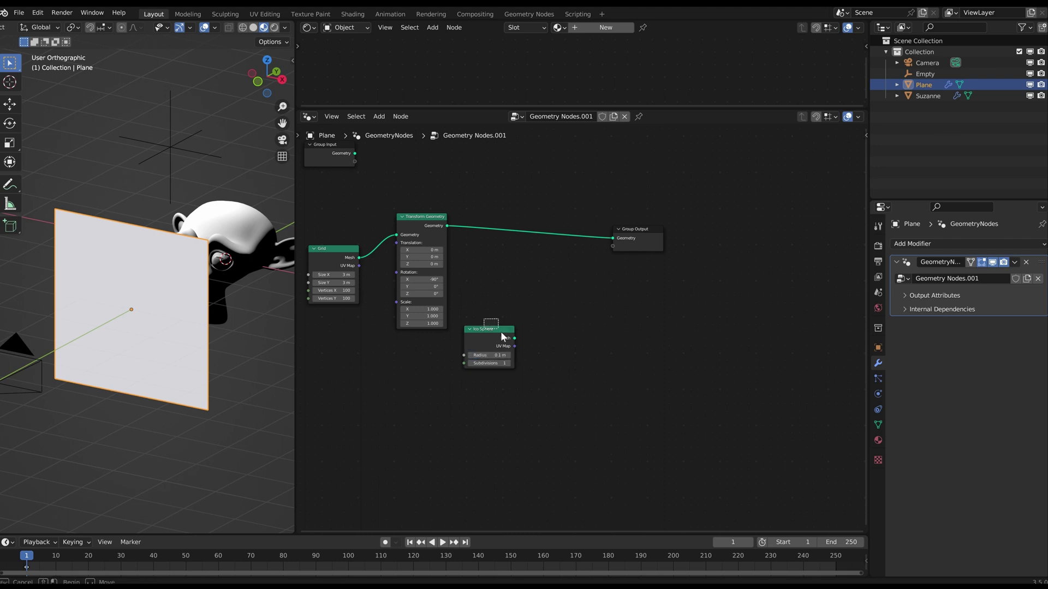
{"action": "left_click_drag", "start_coordinate": [500, 331], "coordinate": [482, 361]}
- Instance the Ico Sphere on the transformed grid's points with an Instance on Points node connected to the Group Output
{"action": "key", "text": "shift+a"}
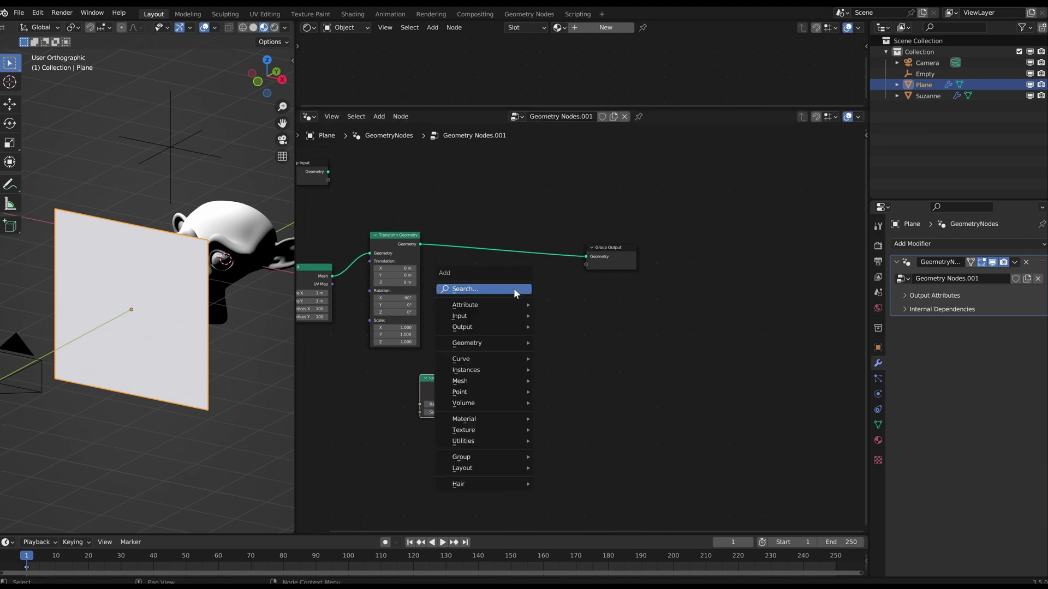
{"action": "type", "text": "instances on p"}
{"action": "key", "text": "Return"}
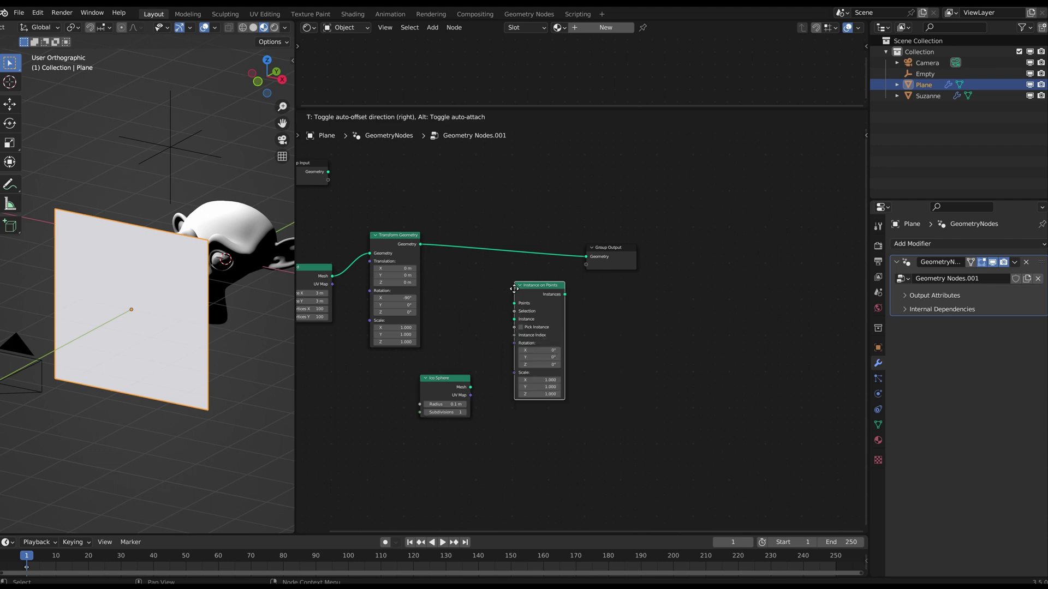
{"action": "left_click", "coordinate": [514, 289]}
{"action": "scroll", "coordinate": [491, 338], "scroll_direction": "up", "scroll_amount": 1}
{"action": "left_click_drag", "start_coordinate": [462, 392], "coordinate": [509, 318]}
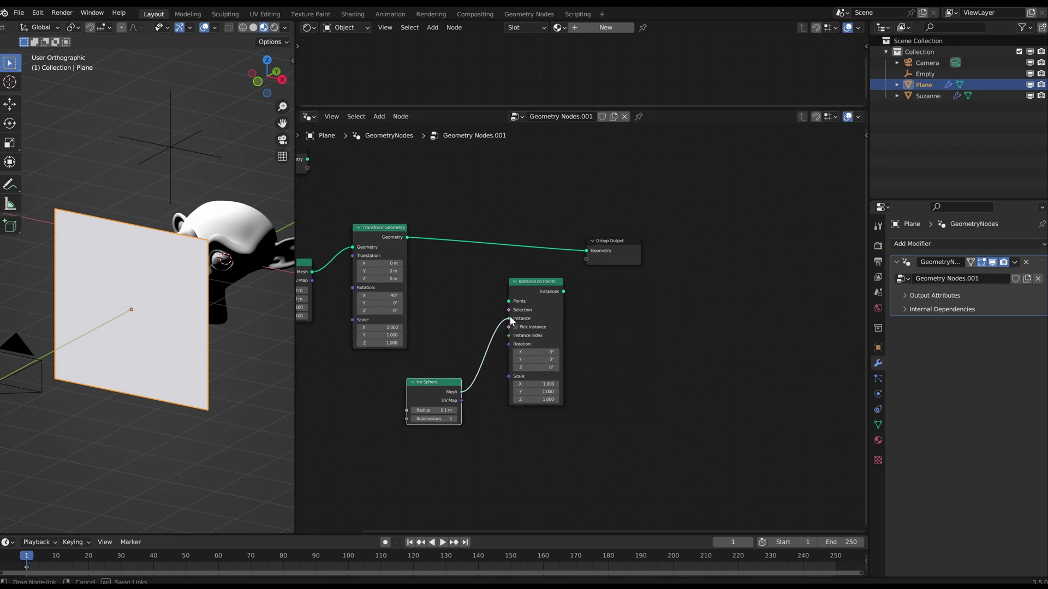
{"action": "mouse_move", "coordinate": [586, 250]}
{"action": "left_mouse_down"}
{"action": "mouse_move", "coordinate": [506, 271]}
{"action": "mouse_move", "coordinate": [509, 300]}
{"action": "mouse_move", "coordinate": [567, 290]}
{"action": "mouse_move", "coordinate": [586, 251]}
{"action": "left_mouse_up"}
- Reduce the Ico Sphere's radius to 0.01 m so the instances stand apart
{"action": "scroll", "coordinate": [187, 255], "scroll_direction": "up", "scroll_amount": 3}
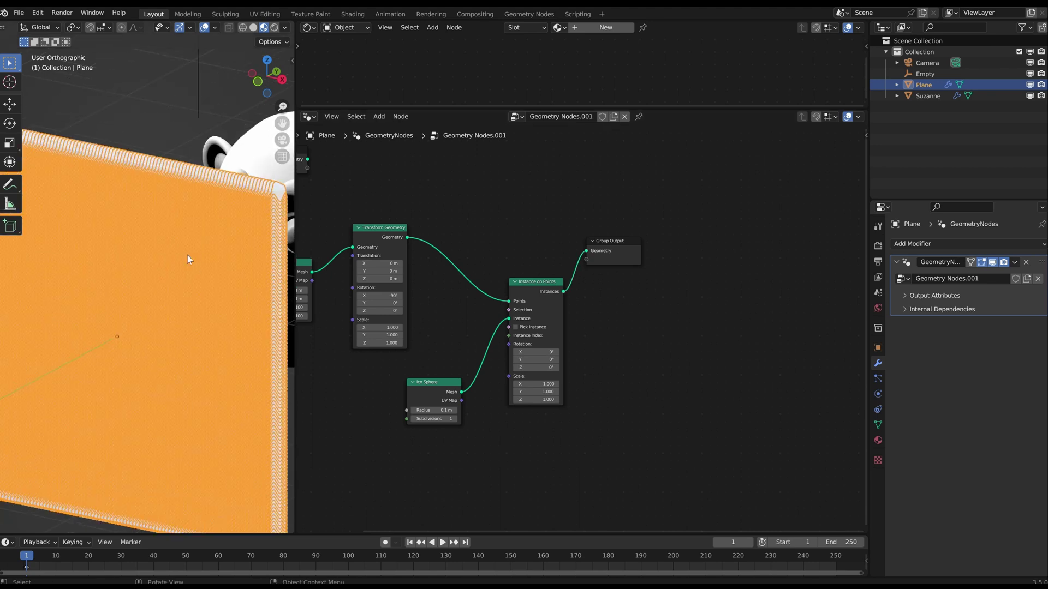
{"action": "scroll", "coordinate": [198, 242], "scroll_direction": "down", "scroll_amount": 1}
{"action": "scroll", "coordinate": [217, 234], "scroll_direction": "up", "scroll_amount": 2}
{"action": "scroll", "coordinate": [217, 240], "scroll_direction": "down", "scroll_amount": 2}
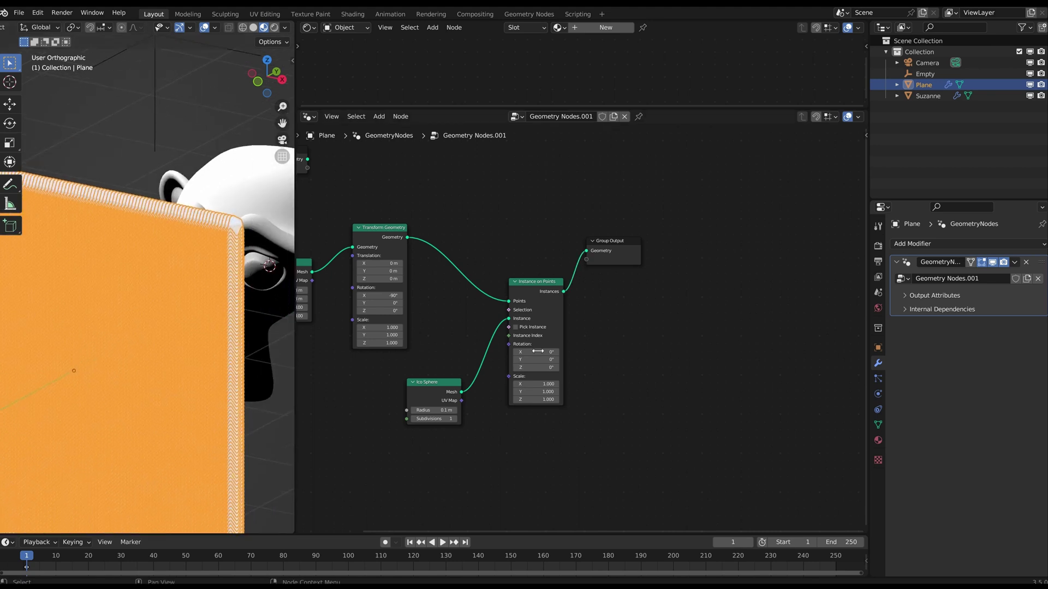
{"action": "left_click", "coordinate": [443, 410]}
{"action": "type", "text": "0.05"}
{"action": "key", "text": "Return"}
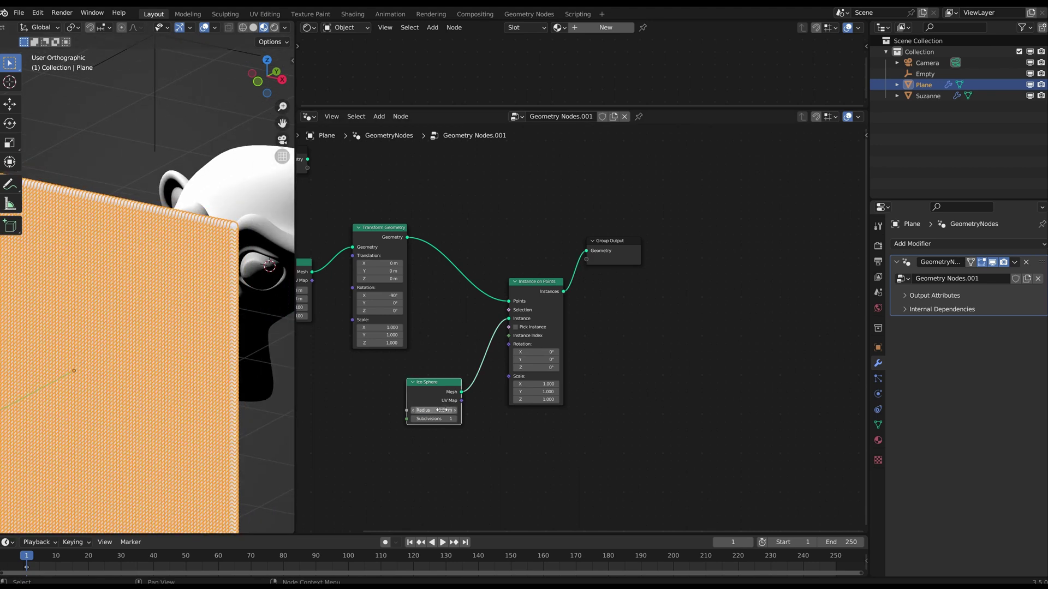
{"action": "left_click", "coordinate": [443, 410]}
{"action": "key", "text": "Return"}
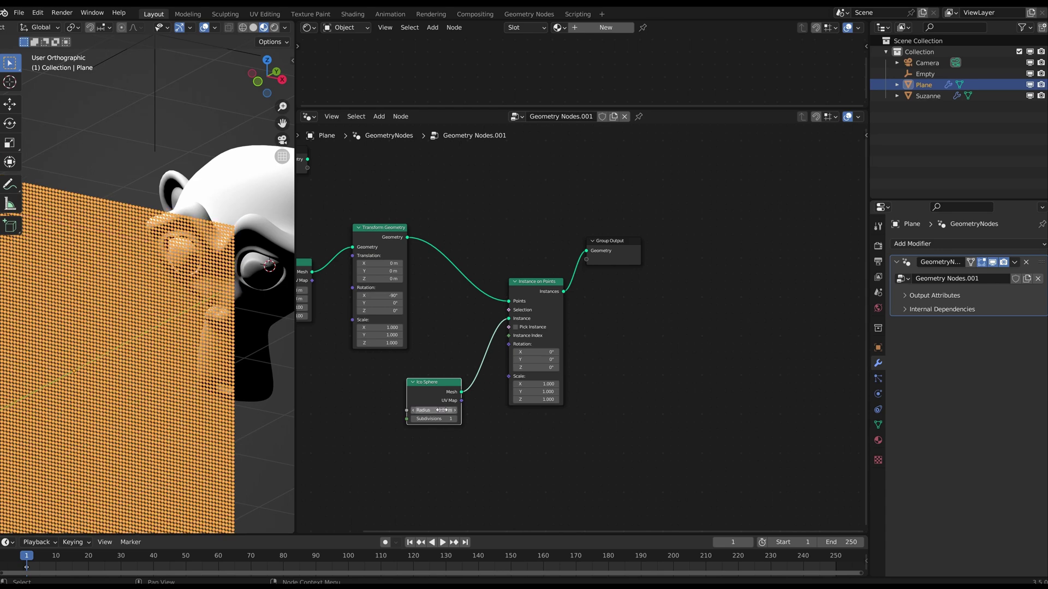
- Deselect everything and examine the sphere grid in front of Suzanne through the camera
{"action": "key", "text": "alt+a"}
{"action": "scroll", "coordinate": [182, 331], "scroll_direction": "down", "scroll_amount": 1}
{"action": "middle_click_drag", "start_coordinate": [160, 334], "coordinate": [173, 329]}
{"action": "scroll", "coordinate": [172, 329], "scroll_direction": "down", "scroll_amount": 1}
{"action": "key", "text": "KP_0"}
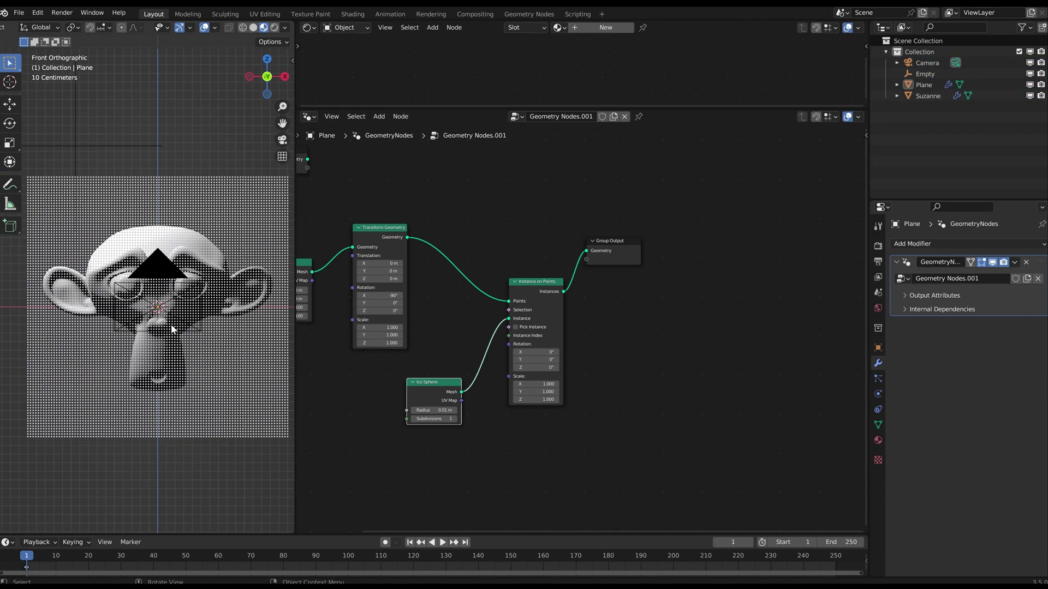
{"action": "scroll", "coordinate": [185, 273], "scroll_direction": "down", "scroll_amount": 2}
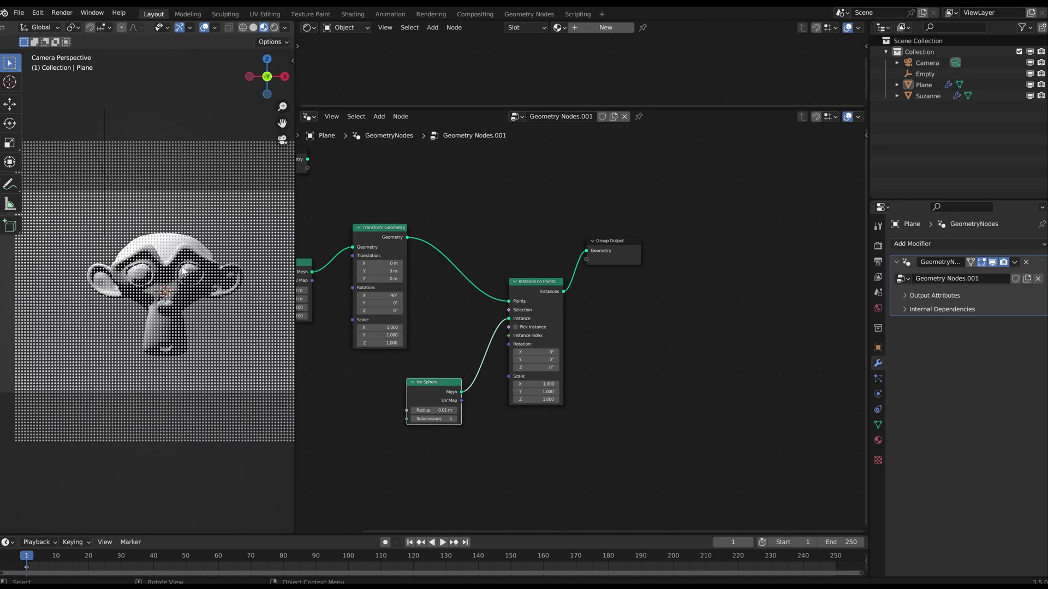
- View the scene from the front and move the unconnected Group Input node up, clear of the grid and instancing nodes
{"action": "key", "text": "KP_1"}
{"action": "scroll", "coordinate": [186, 266], "scroll_direction": "down", "scroll_amount": 2}
{"action": "scroll", "coordinate": [232, 229], "scroll_direction": "down", "scroll_amount": 1}
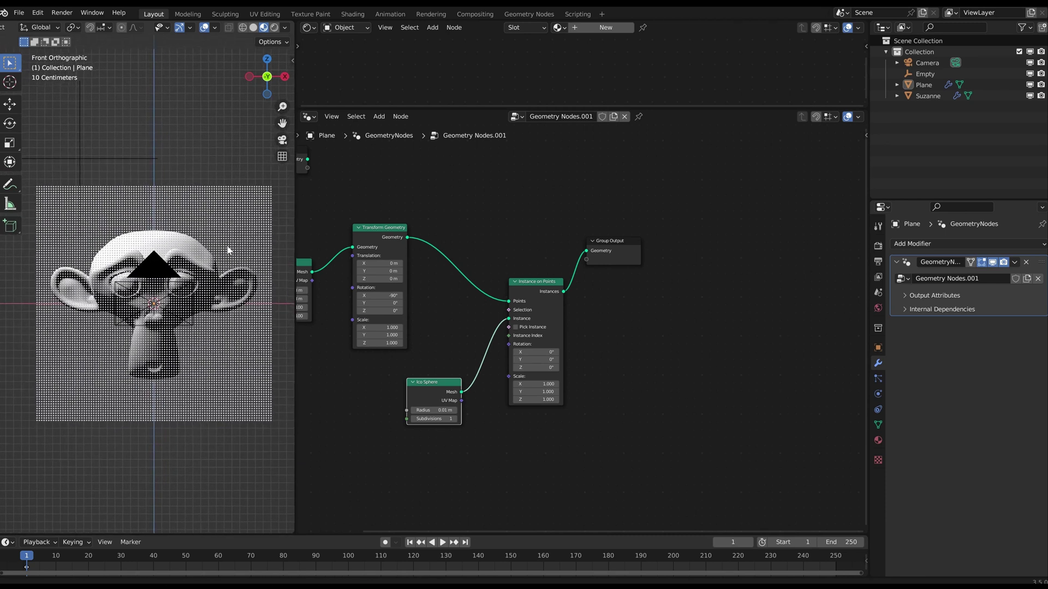
{"action": "middle_click_drag", "start_coordinate": [460, 317], "coordinate": [494, 336]}
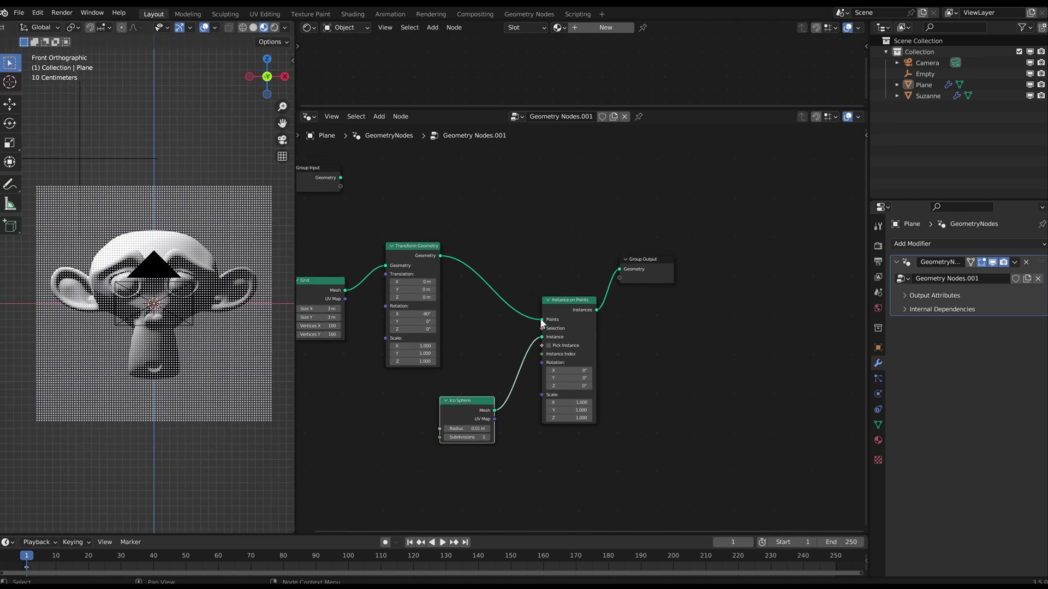
{"action": "scroll", "coordinate": [540, 323], "scroll_direction": "down", "scroll_amount": 1}
{"action": "middle_click_drag", "start_coordinate": [438, 223], "coordinate": [513, 295]}
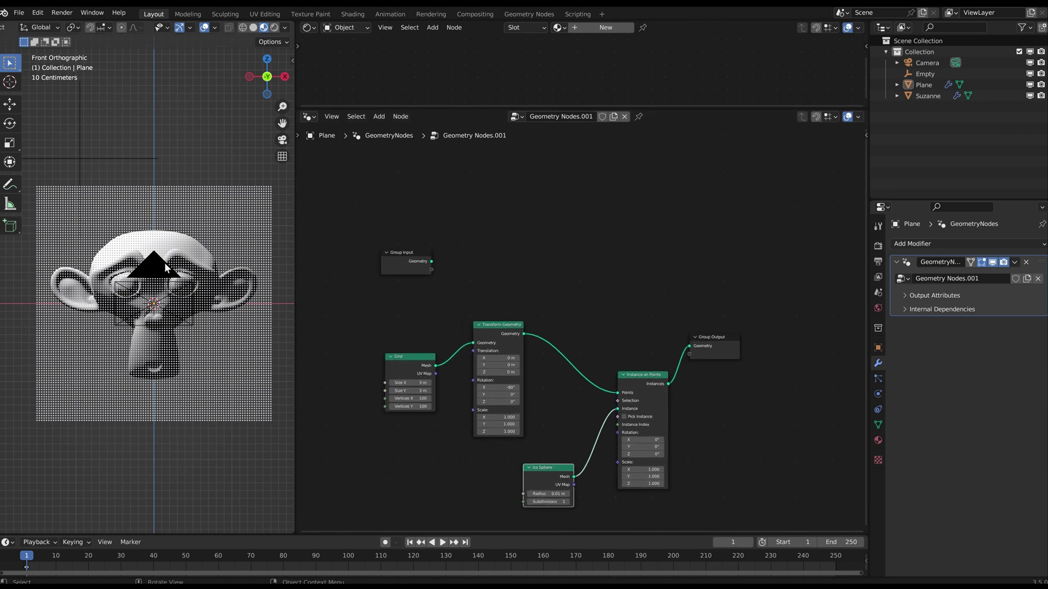
{"action": "scroll", "coordinate": [514, 296], "scroll_direction": "down", "scroll_amount": 1}
{"action": "left_click_drag", "start_coordinate": [362, 232], "coordinate": [461, 273]}
{"action": "key", "text": "g"}
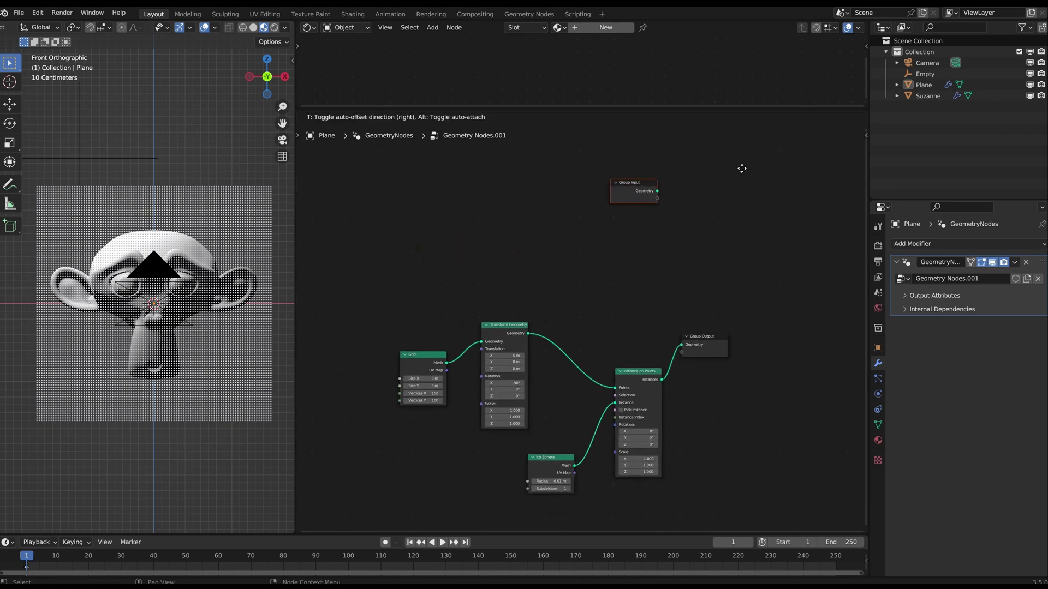
{"action": "left_click", "coordinate": [735, 175]}
{"action": "scroll", "coordinate": [559, 306], "scroll_direction": "up", "scroll_amount": 1}
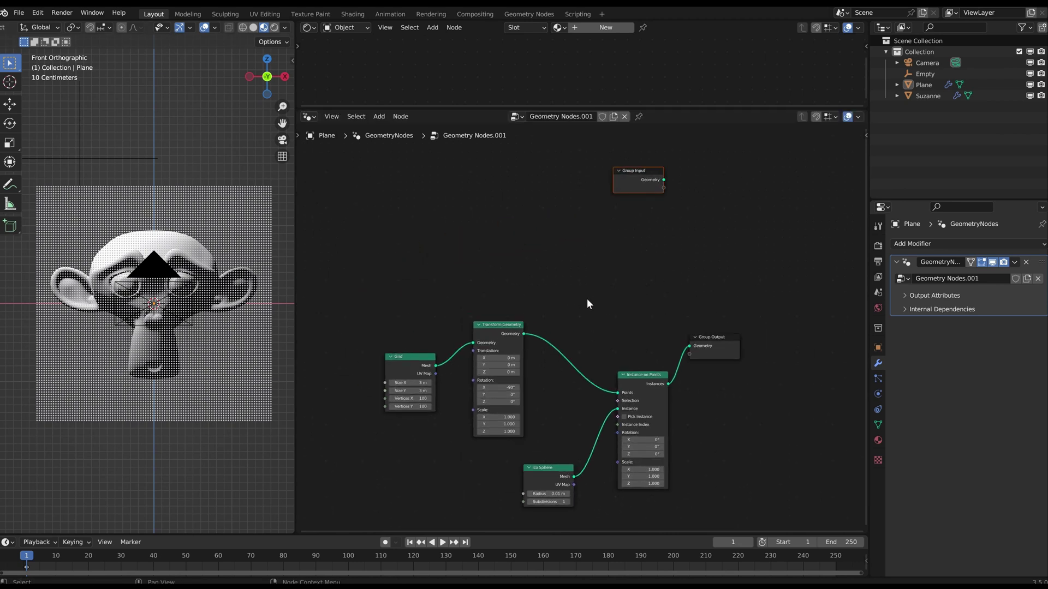
- Add a Raycast node in the space above the Transform Geometry node
{"action": "middle_click_drag", "start_coordinate": [587, 299], "coordinate": [572, 283]}
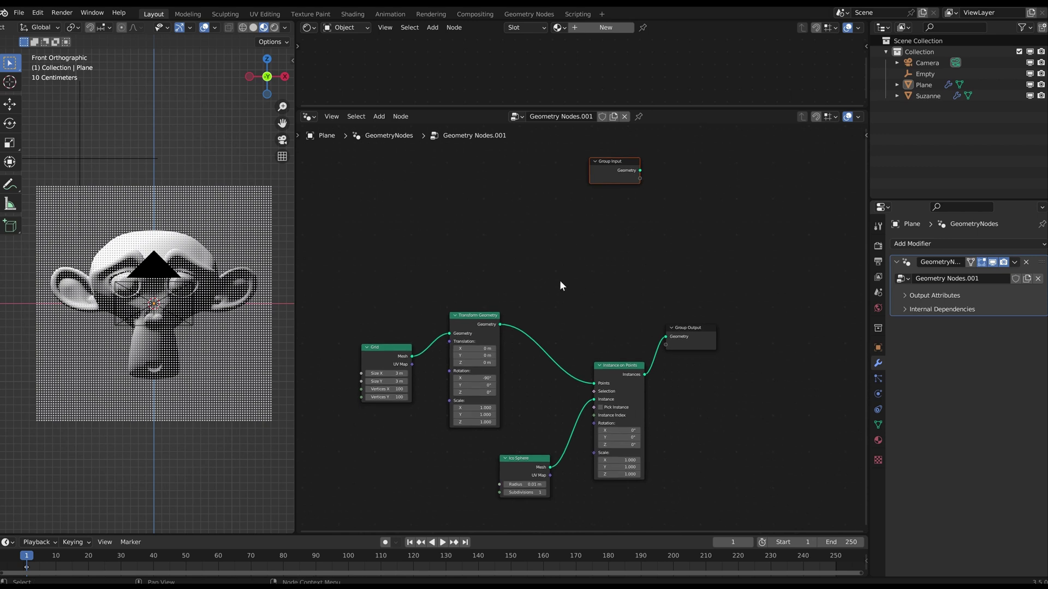
{"action": "key", "text": "shift+a"}
{"action": "type", "text": "rayca"}
{"action": "key", "text": "Return"}
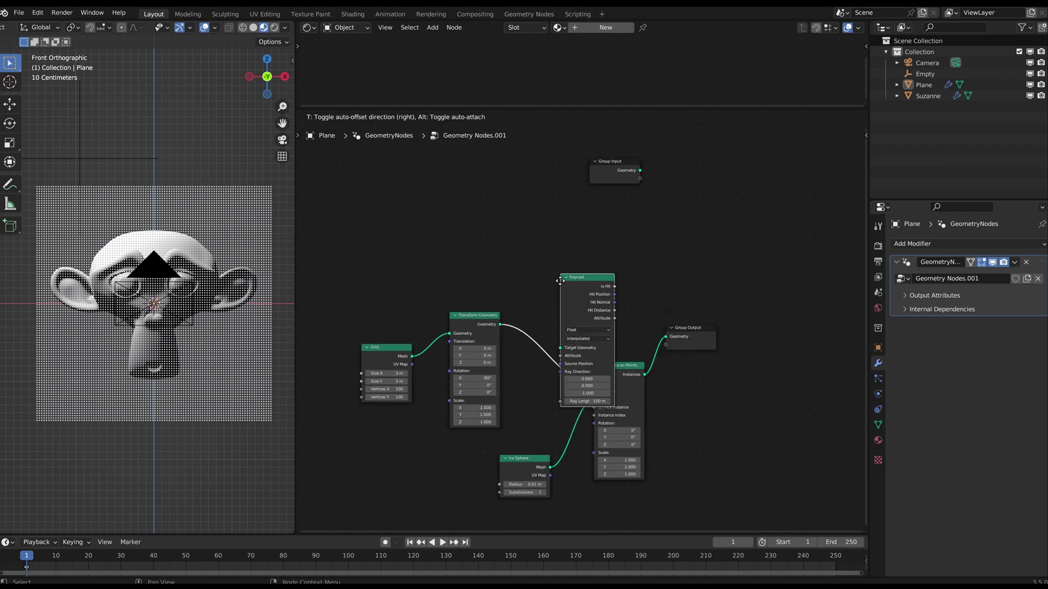
{"action": "left_click", "coordinate": [548, 217]}
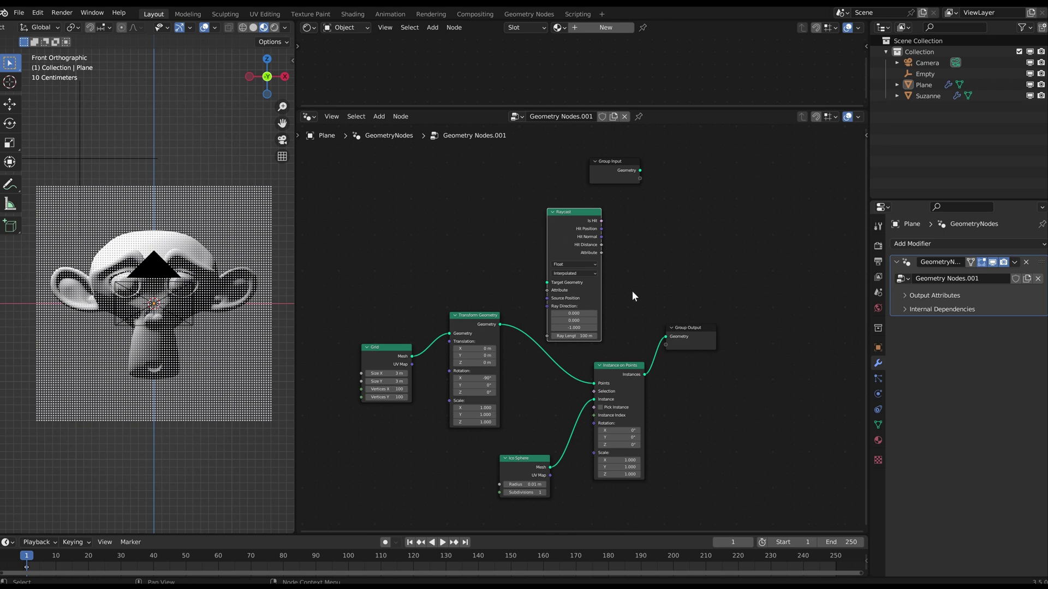
{"action": "key", "text": "g"}
{"action": "left_click", "coordinate": [582, 248]}
{"action": "middle_click_drag", "start_coordinate": [493, 273], "coordinate": [536, 304]}
{"action": "scroll", "coordinate": [535, 304], "scroll_direction": "up", "scroll_amount": 1}
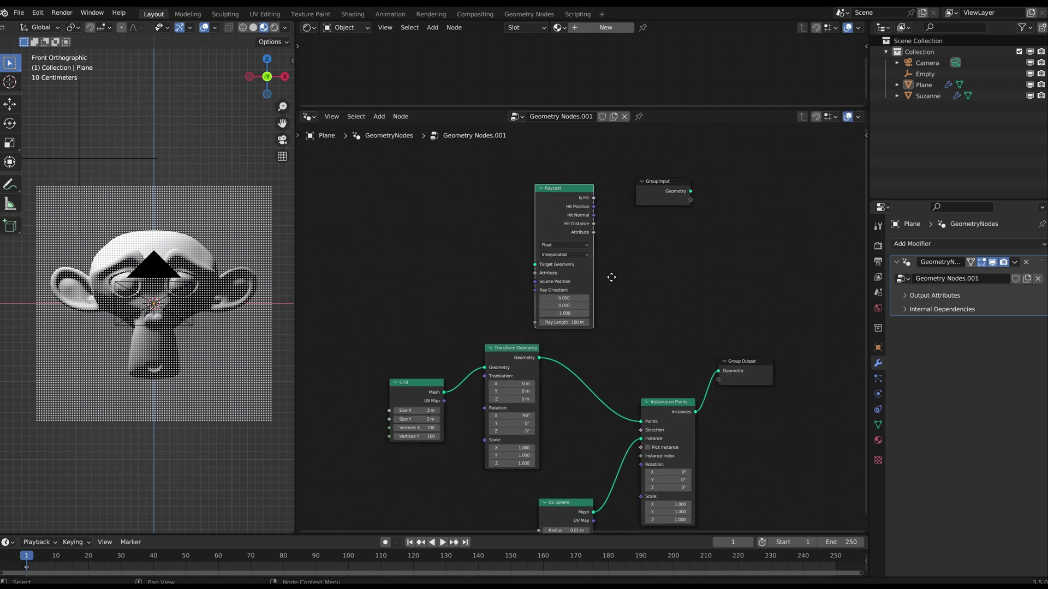
{"action": "middle_click_drag", "start_coordinate": [611, 277], "coordinate": [632, 324]}
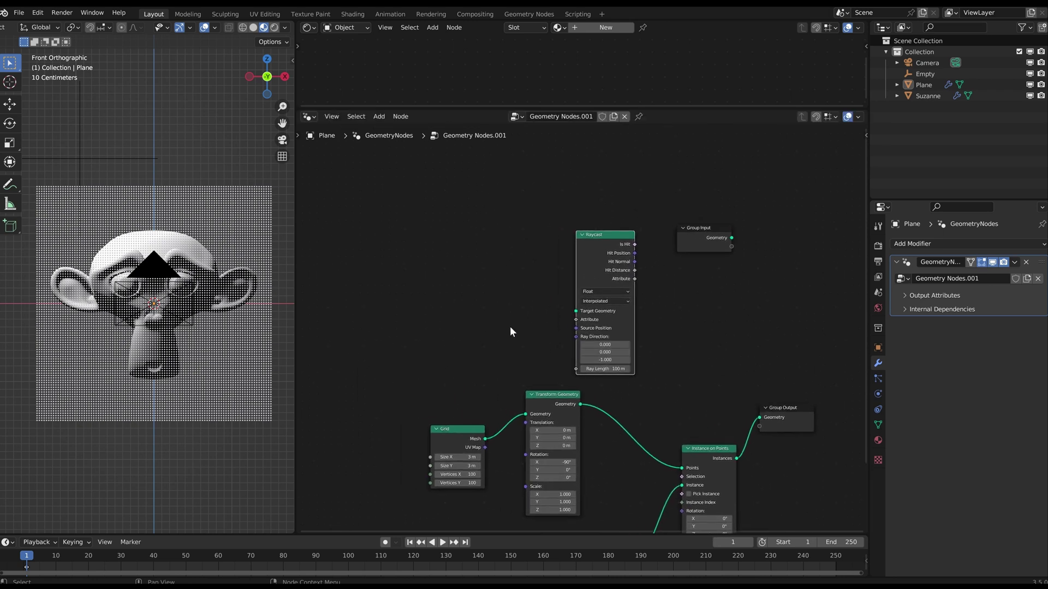
- Add an Object Info node for Suzanne set to Relative, link its Geometry to the Raycast's Target Geometry, and place it beside the Raycast
{"action": "left_click_drag", "start_coordinate": [925, 96], "coordinate": [447, 295]}
{"action": "key", "text": "g"}
{"action": "left_click", "coordinate": [506, 366]}
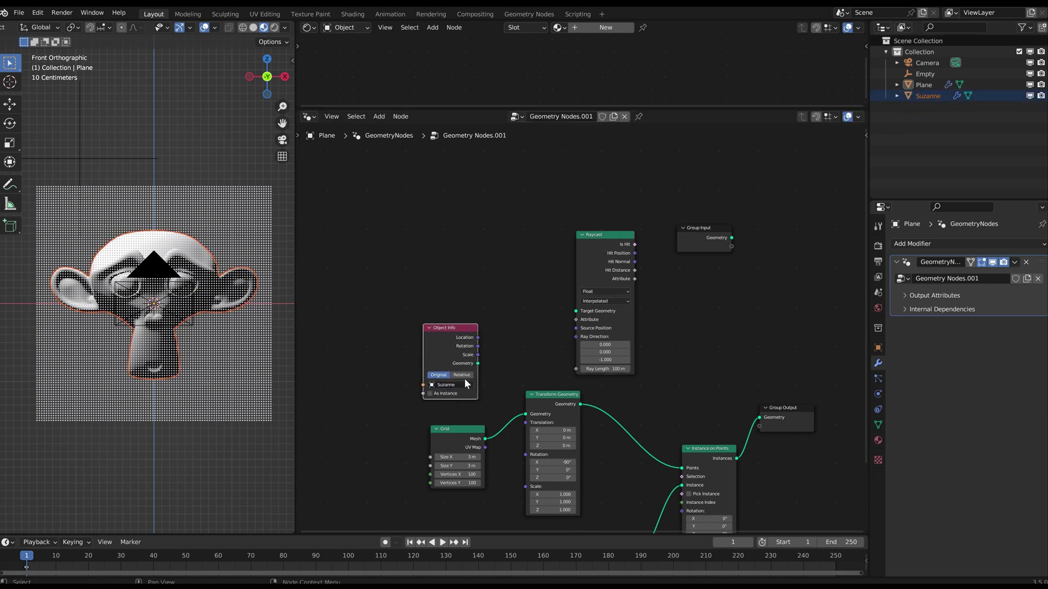
{"action": "left_click_drag", "start_coordinate": [478, 363], "coordinate": [576, 311]}
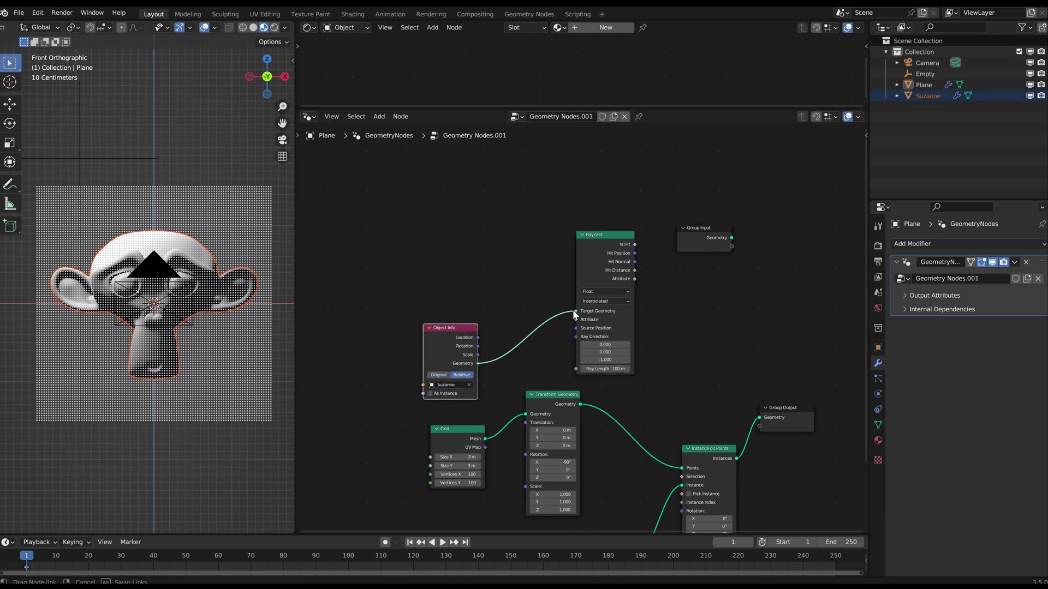
{"action": "key", "text": "g"}
{"action": "left_click", "coordinate": [515, 263]}
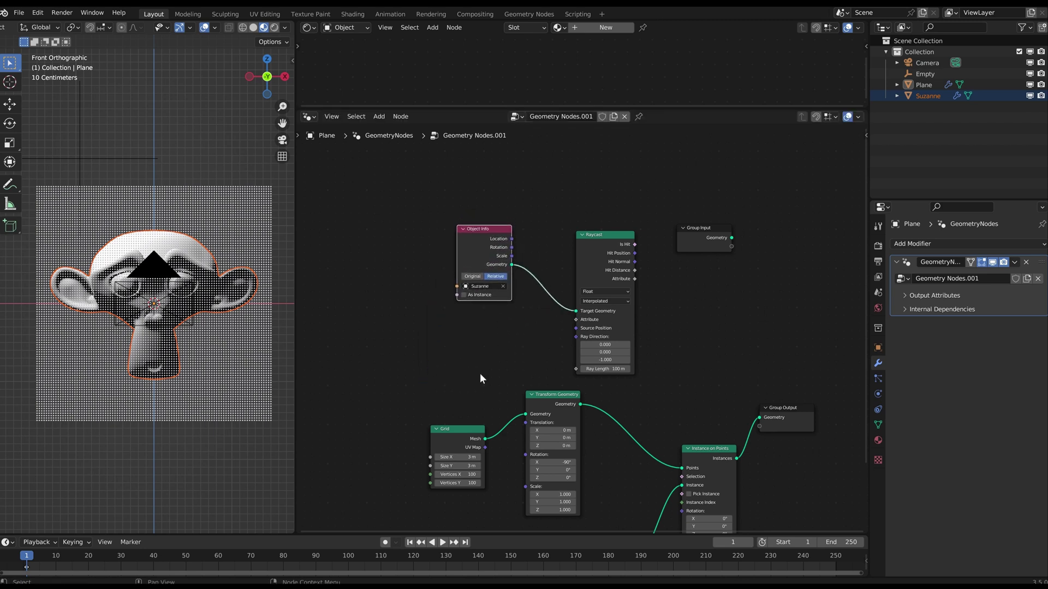
- Add a Named Attribute node below the Object Info node and set its attribute name to "light"
{"action": "middle_click_drag", "start_coordinate": [480, 373], "coordinate": [520, 332]}
{"action": "scroll", "coordinate": [519, 329], "scroll_direction": "down", "scroll_amount": 3}
{"action": "scroll", "coordinate": [524, 296], "scroll_direction": "up", "scroll_amount": 2}
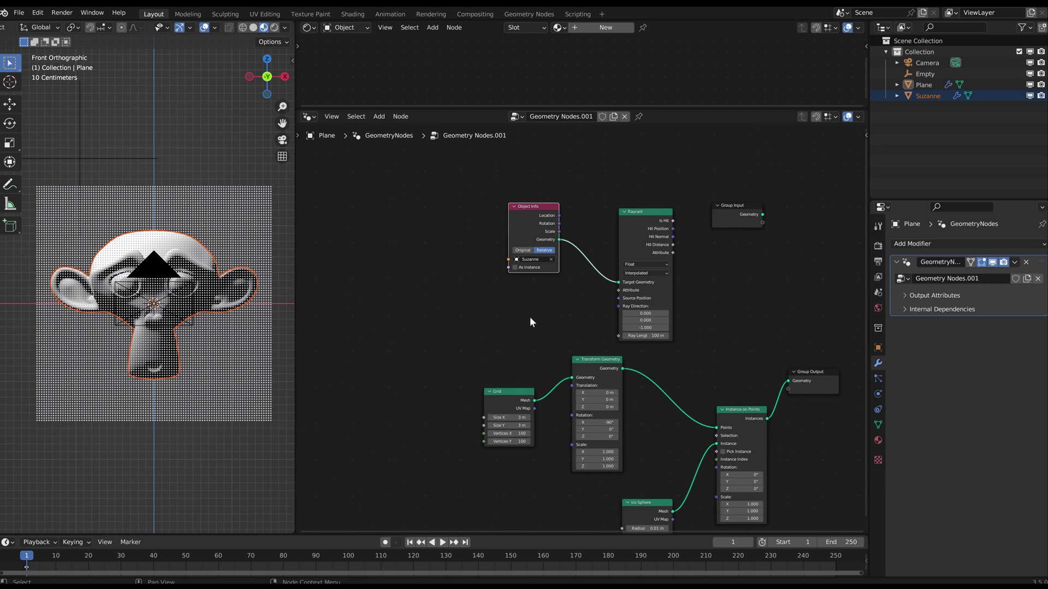
{"action": "scroll", "coordinate": [529, 322], "scroll_direction": "up", "scroll_amount": 1}
{"action": "key", "text": "shift+a"}
{"action": "type", "text": "nam"}
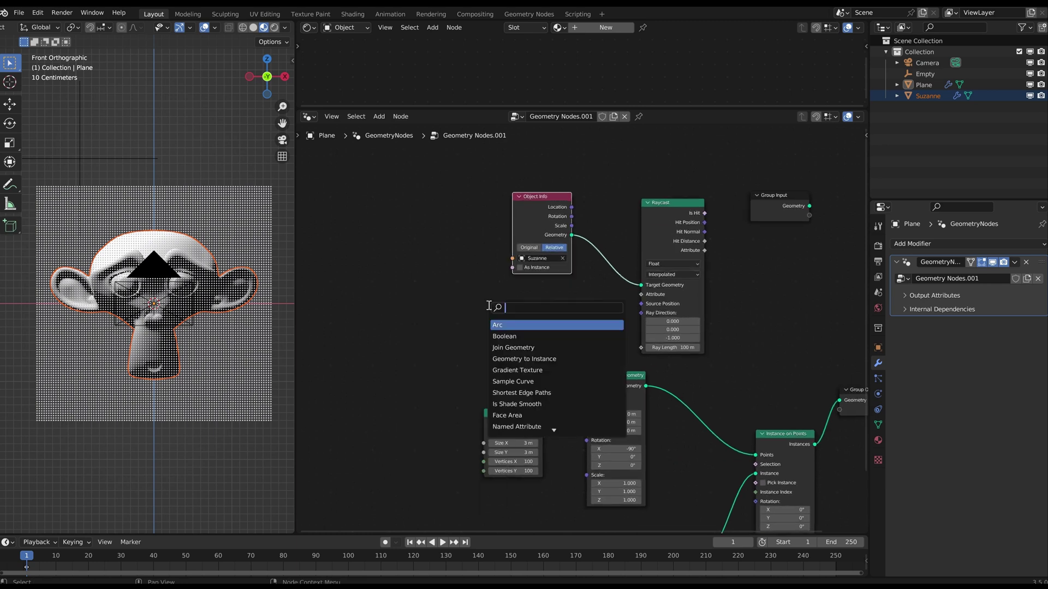
{"action": "key", "text": "Return"}
{"action": "left_click", "coordinate": [487, 304]}
{"action": "left_click", "coordinate": [525, 344]}
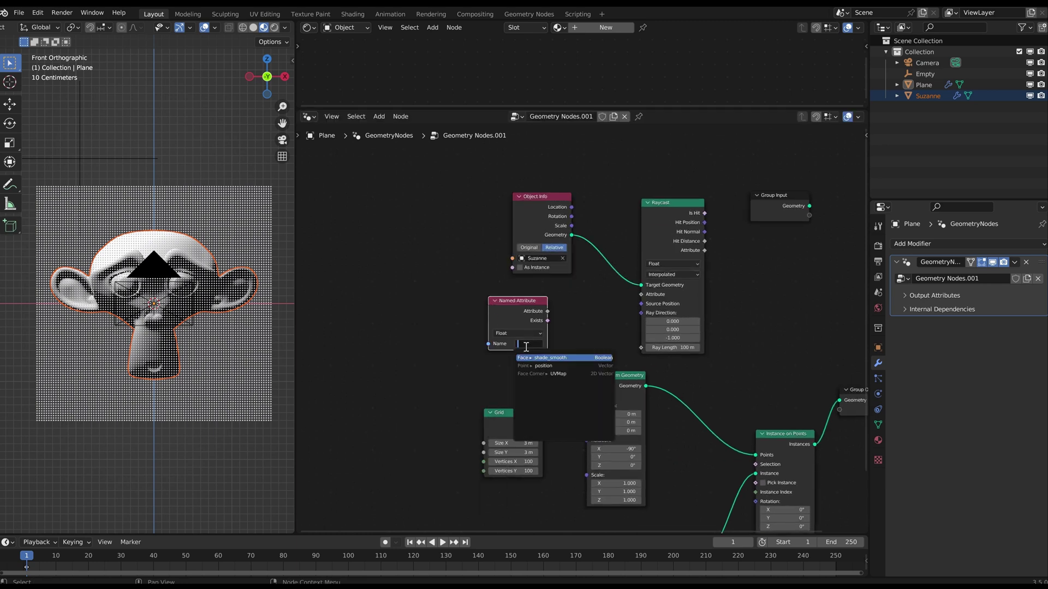
{"action": "type", "text": "light"}
{"action": "key", "text": "Return"}
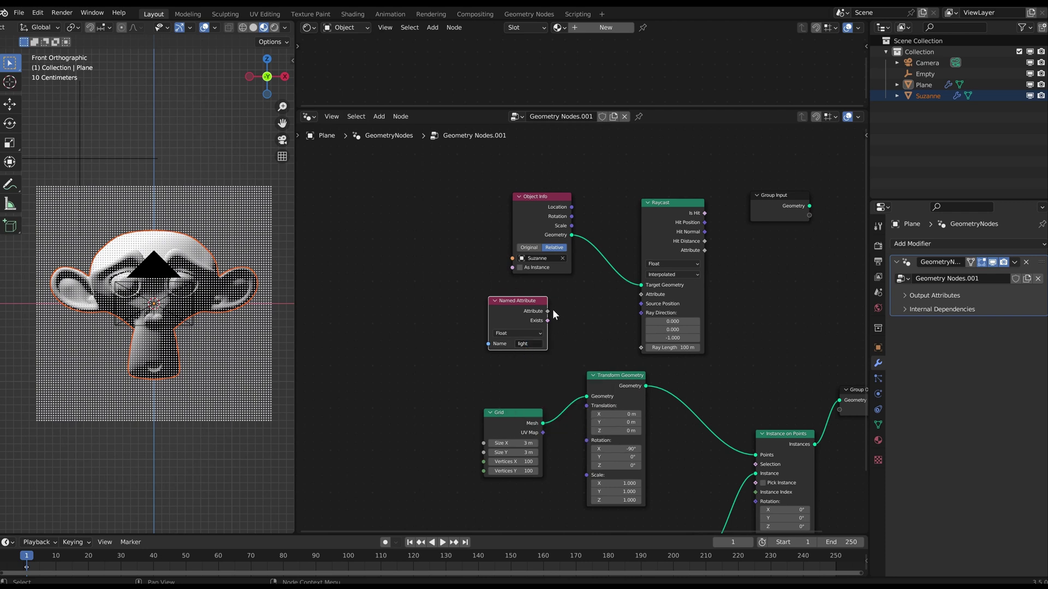
- Link the light attribute to the Raycast's Attribute input and arrange both source nodes up beside the Raycast
{"action": "left_click_drag", "start_coordinate": [548, 311], "coordinate": [641, 294]}
{"action": "left_click_drag", "start_coordinate": [496, 301], "coordinate": [519, 289]}
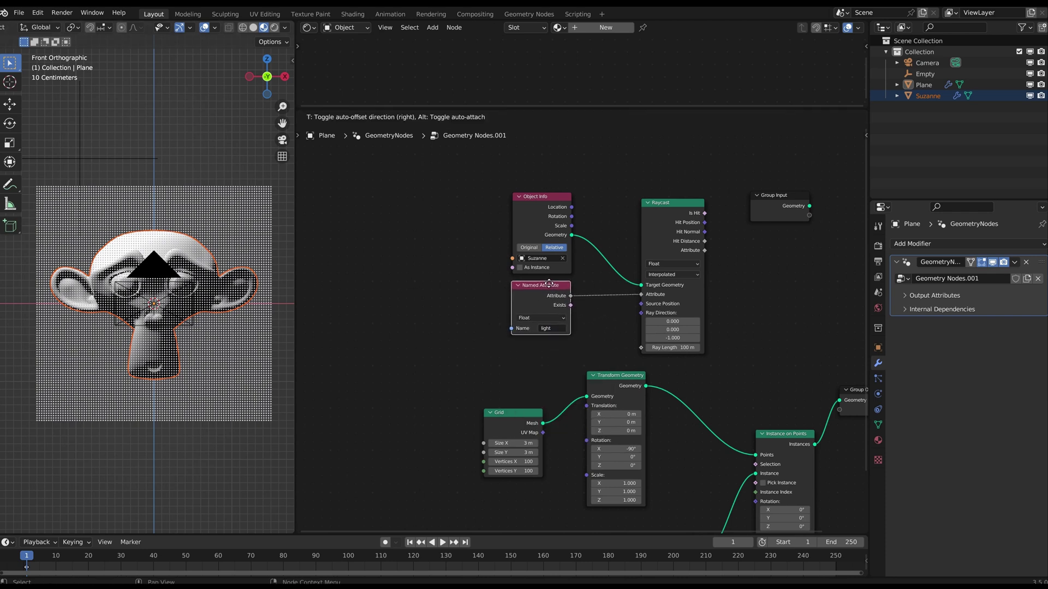
{"action": "scroll", "coordinate": [597, 326], "scroll_direction": "up", "scroll_amount": 1}
{"action": "scroll", "coordinate": [551, 253], "scroll_direction": "down", "scroll_amount": 3}
{"action": "left_click_drag", "start_coordinate": [494, 197], "coordinate": [592, 298]}
{"action": "key", "text": "g"}
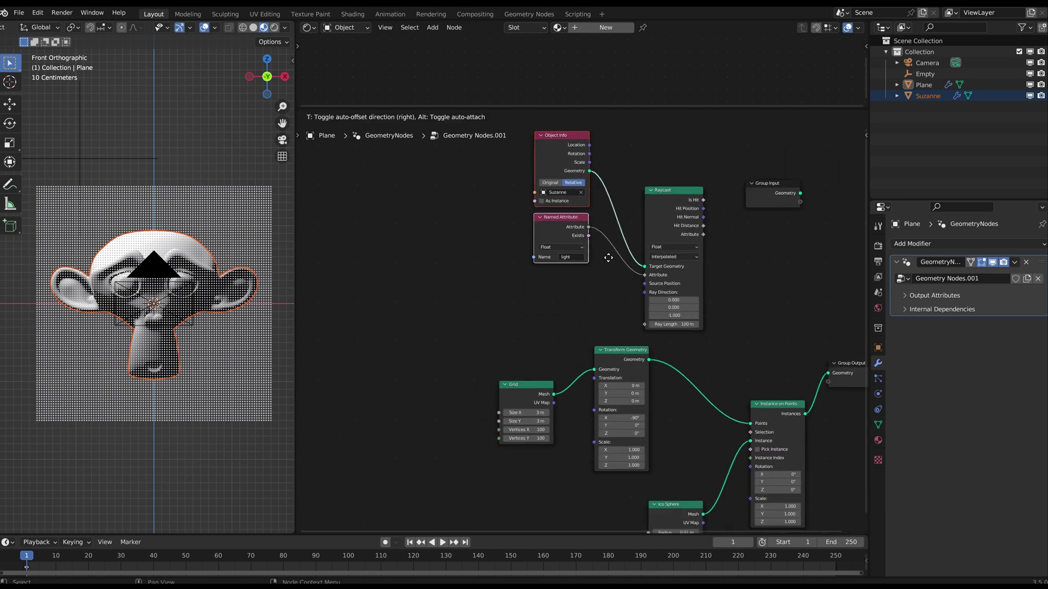
{"action": "left_click", "coordinate": [608, 255]}
- Add a Position node below the Named Attribute node and connect it to the Raycast's Source Position
{"action": "middle_click_drag", "start_coordinate": [551, 292], "coordinate": [548, 293]}
{"action": "key", "text": "shift+a"}
{"action": "left_click", "coordinate": [546, 283]}
{"action": "type", "text": "pos"}
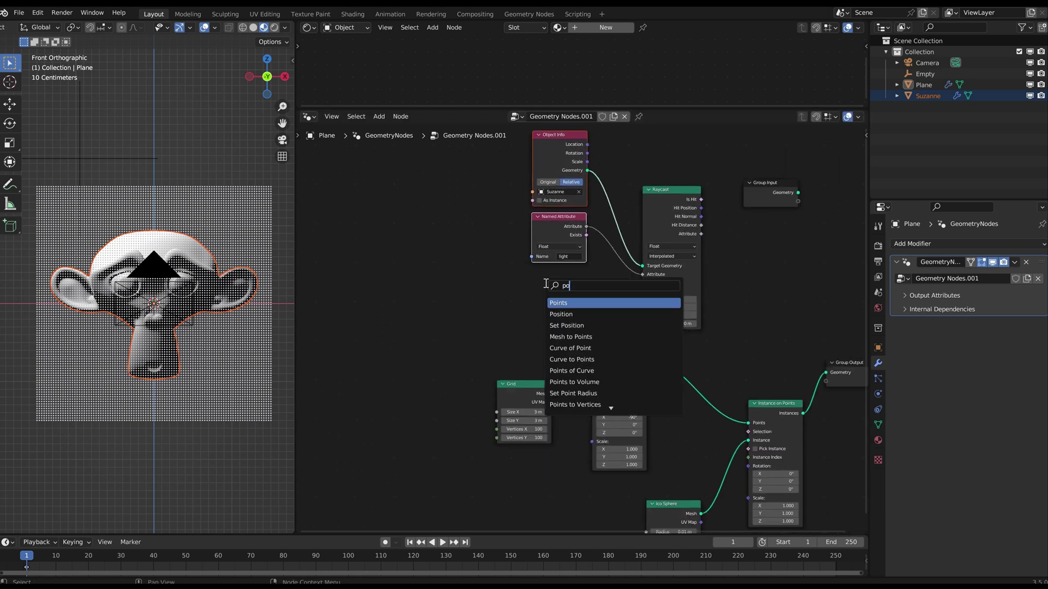
{"action": "key", "text": "Return"}
{"action": "left_click", "coordinate": [535, 276]}
{"action": "left_click_drag", "start_coordinate": [590, 282], "coordinate": [642, 283]}
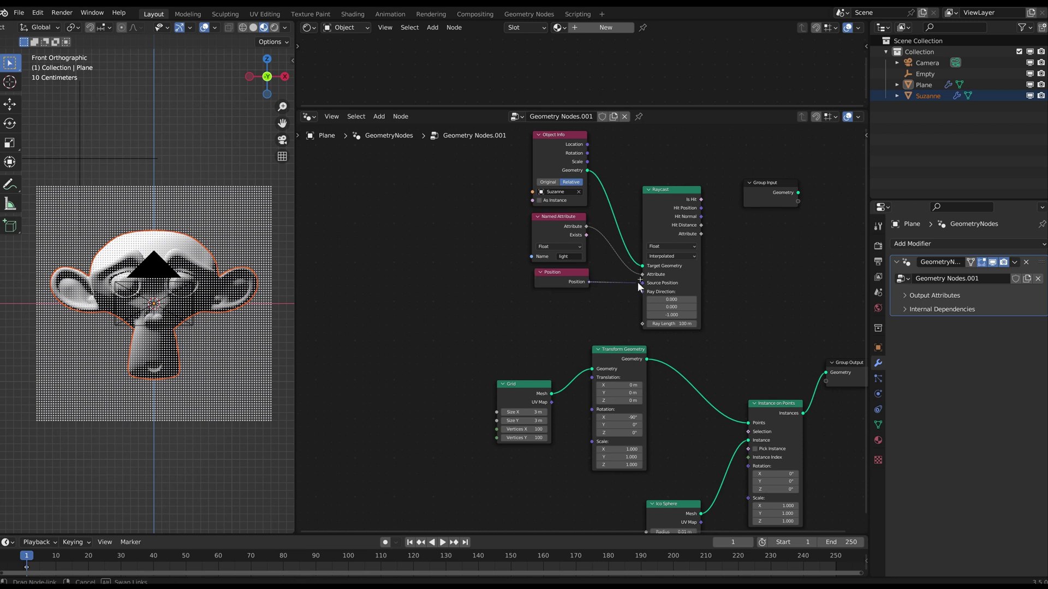
- Add a Normal node below the Position node and connect it to the Raycast's Ray Direction
{"action": "key", "text": "shift+a"}
{"action": "left_click", "coordinate": [542, 300]}
{"action": "type", "text": "normal"}
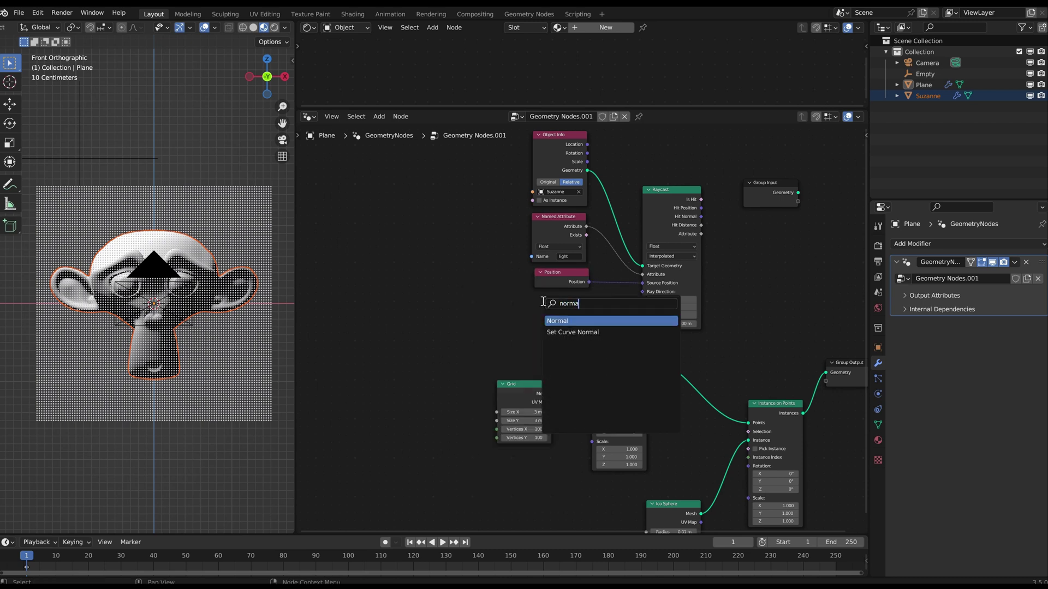
{"action": "key", "text": "Return"}
{"action": "left_click", "coordinate": [535, 300]}
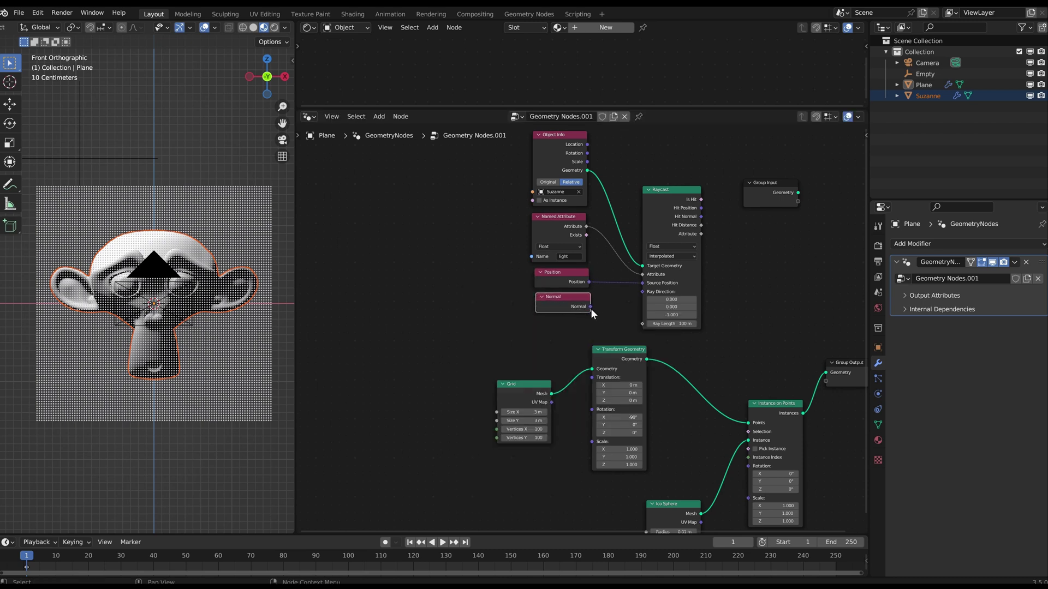
{"action": "left_click_drag", "start_coordinate": [590, 307], "coordinate": [644, 291]}
- Move the Group Input node out of the way and link the Raycast's Attribute output to the Instance on Points Selection
{"action": "middle_click_drag", "start_coordinate": [644, 291], "coordinate": [660, 276]}
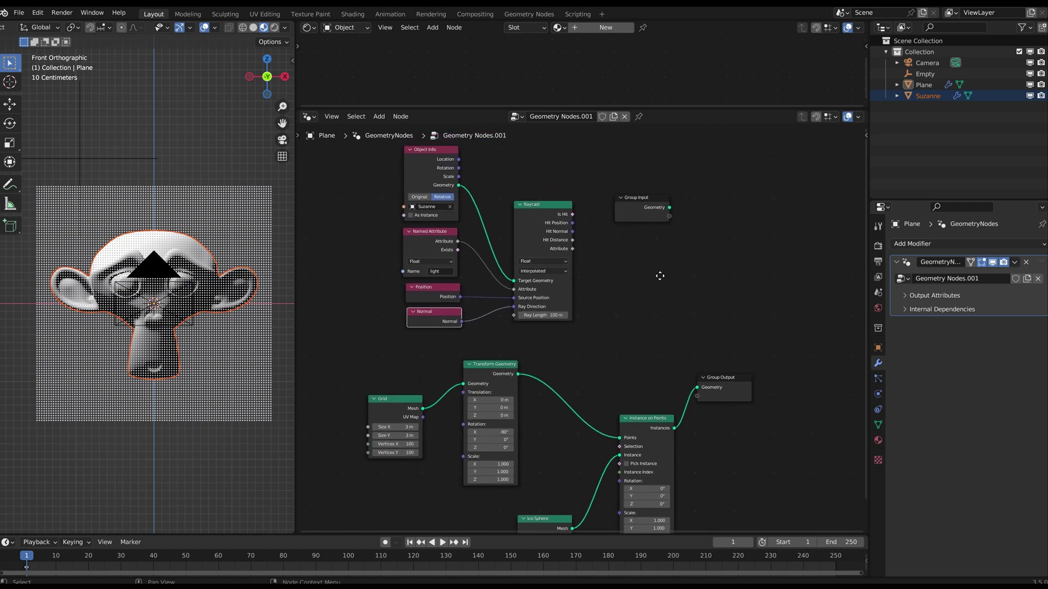
{"action": "left_click_drag", "start_coordinate": [633, 202], "coordinate": [620, 158]}
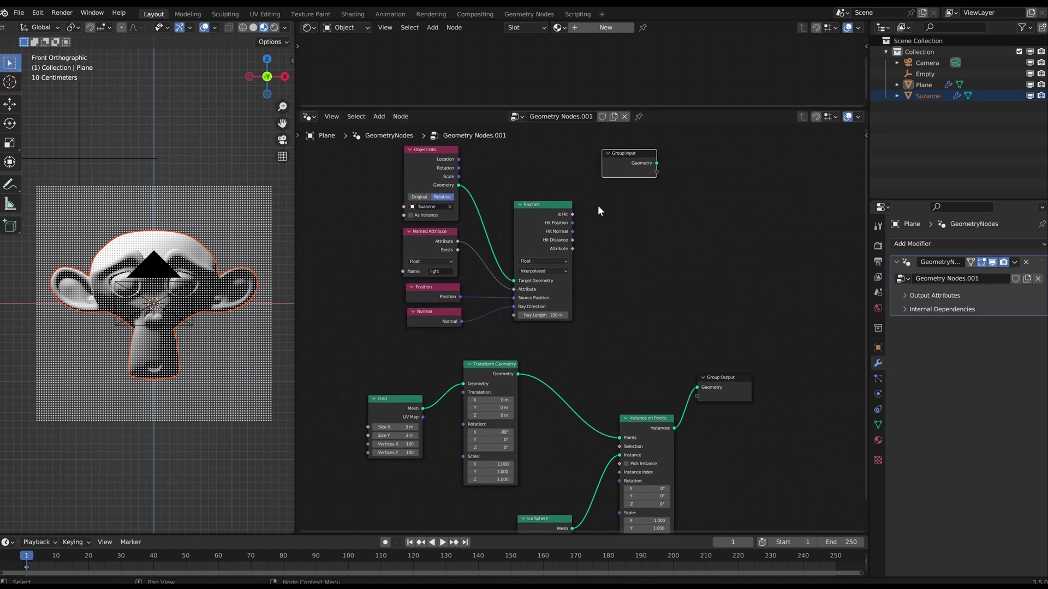
{"action": "middle_click_drag", "start_coordinate": [611, 283], "coordinate": [554, 226]}
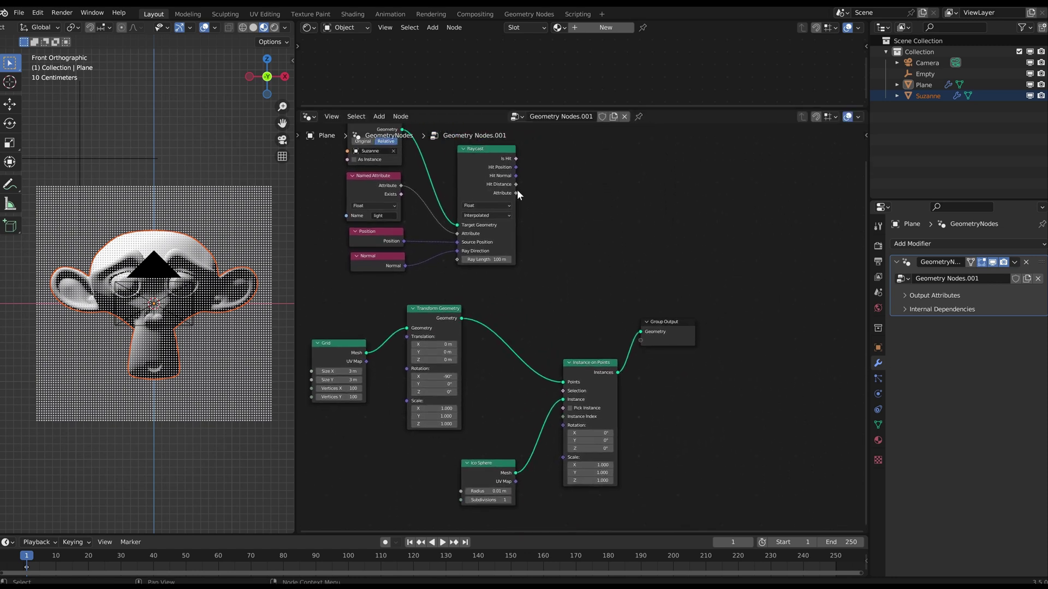
{"action": "left_click_drag", "start_coordinate": [516, 193], "coordinate": [563, 391]}
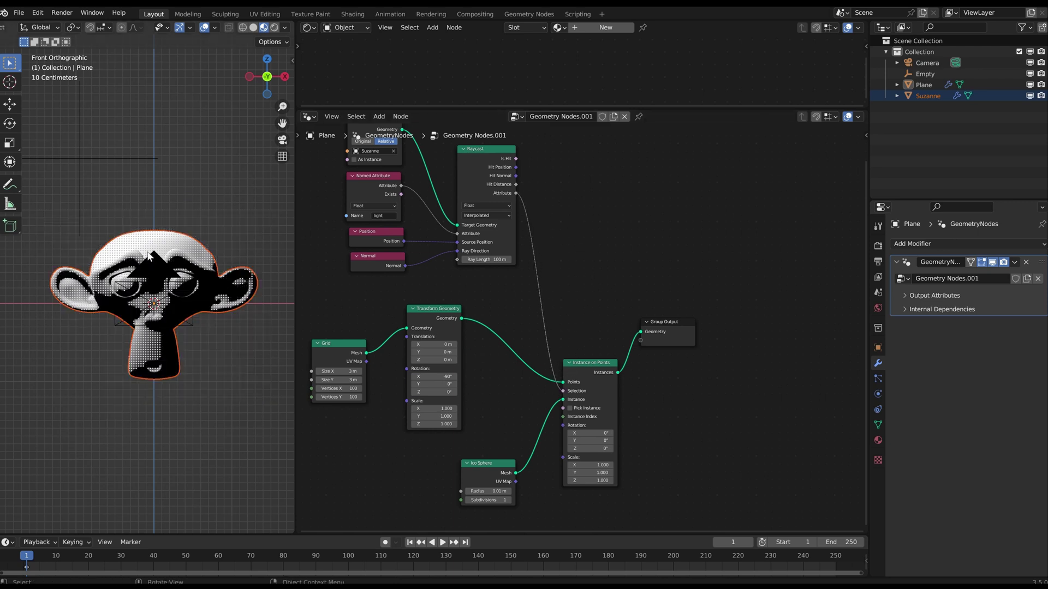
- Examine how the sphere instances follow Suzanne's lit areas, both close up from the front and from an angled view
{"action": "scroll", "coordinate": [137, 372], "scroll_direction": "up", "scroll_amount": 10}
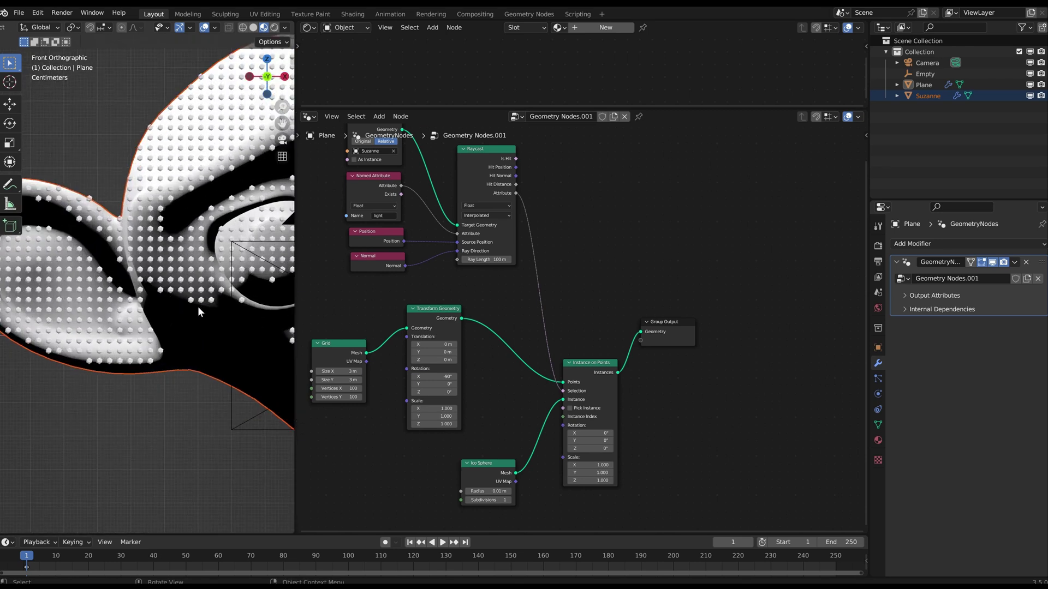
{"action": "scroll", "coordinate": [198, 310], "scroll_direction": "down", "scroll_amount": 3}
{"action": "scroll", "coordinate": [225, 294], "scroll_direction": "up", "scroll_amount": 6}
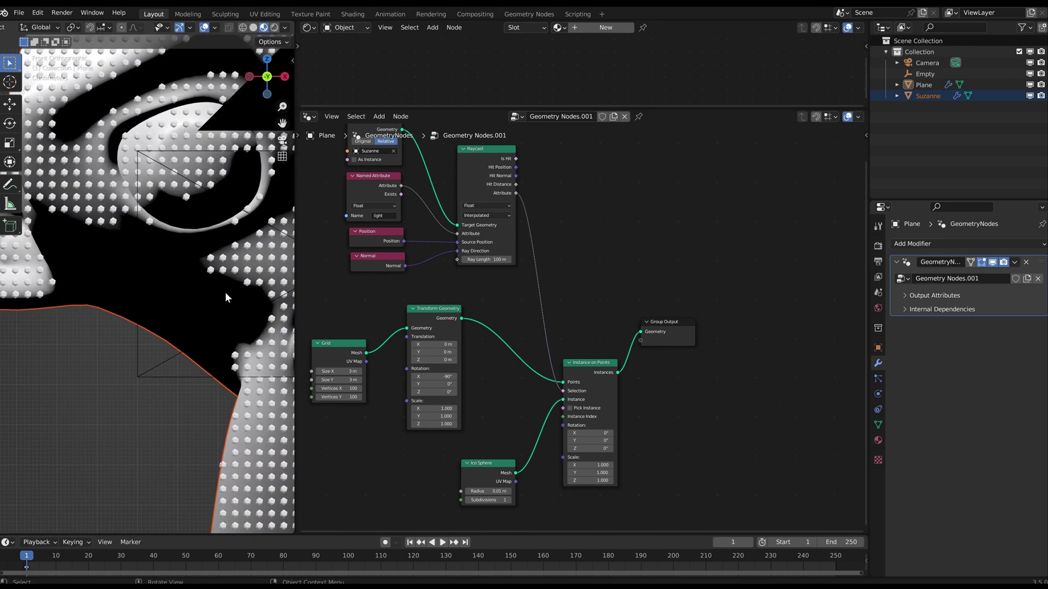
{"action": "scroll", "coordinate": [136, 263], "scroll_direction": "down", "scroll_amount": 3}
{"action": "middle_click_drag", "start_coordinate": [135, 263], "coordinate": [77, 311], "text": "shift"}
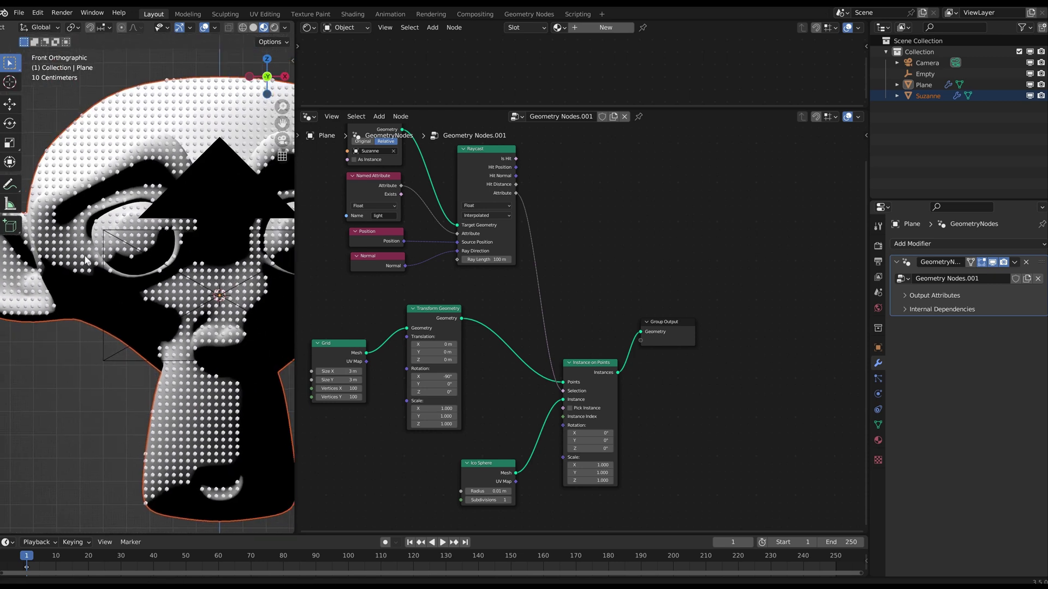
{"action": "scroll", "coordinate": [131, 278], "scroll_direction": "down", "scroll_amount": 3}
{"action": "middle_click_drag", "start_coordinate": [246, 240], "coordinate": [136, 226]}
{"action": "scroll", "coordinate": [189, 259], "scroll_direction": "up", "scroll_amount": 4}
{"action": "scroll", "coordinate": [129, 289], "scroll_direction": "down", "scroll_amount": 1}
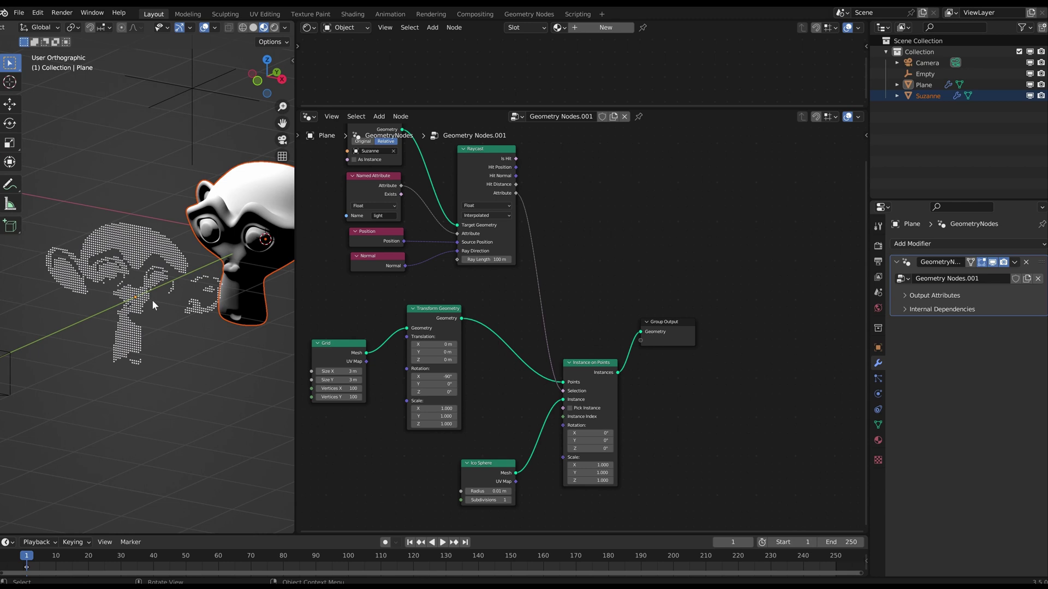
- Move the Empty behind Suzanne to about X 1.35 m, Y 0.98 m, Z 1.03 m to test the spheres' response
{"action": "left_click", "coordinate": [194, 88]}
{"action": "middle_click_drag", "start_coordinate": [197, 89], "coordinate": [165, 160]}
{"action": "key", "text": "g"}
{"action": "left_click", "coordinate": [207, 178]}
{"action": "key", "text": "g"}
{"action": "left_click", "coordinate": [5, 241]}
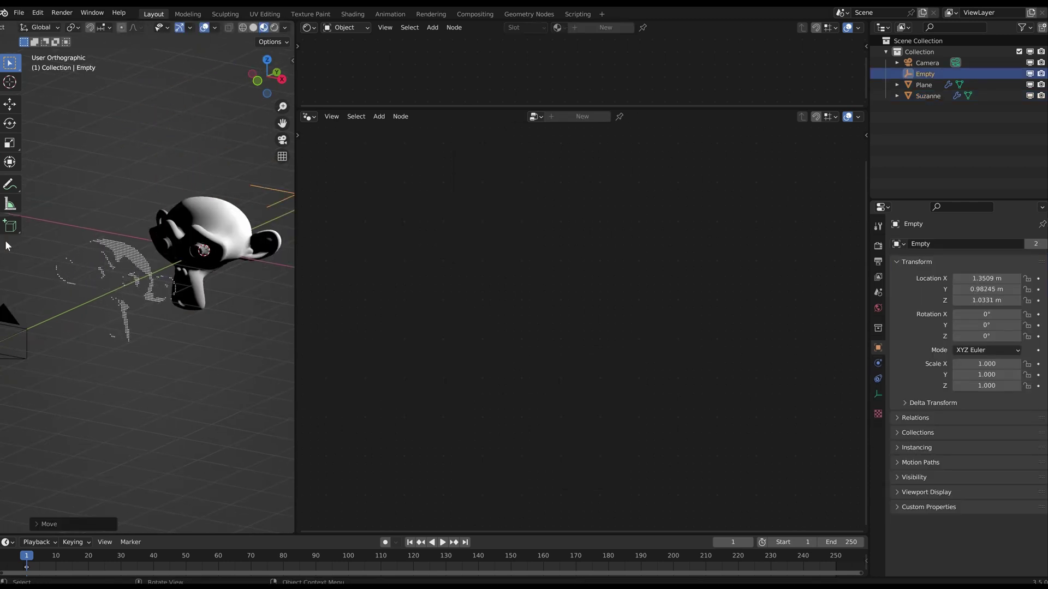
- Move the Empty above Suzanne to about X -1.18 m, Y -0.05 m, Z 2.07 m
{"action": "key", "text": "g"}
{"action": "left_click", "coordinate": [62, 156]}
{"action": "key", "text": "g"}
{"action": "mouse_move", "coordinate": [178, 137]}
{"action": "middle_mouse_down"}
{"action": "mouse_move", "coordinate": [155, 138]}
{"action": "mouse_move", "coordinate": [182, 150]}
{"action": "middle_mouse_up"}
{"action": "left_click", "coordinate": [241, 173]}
{"action": "key", "text": "g"}
{"action": "left_click", "coordinate": [182, 154]}
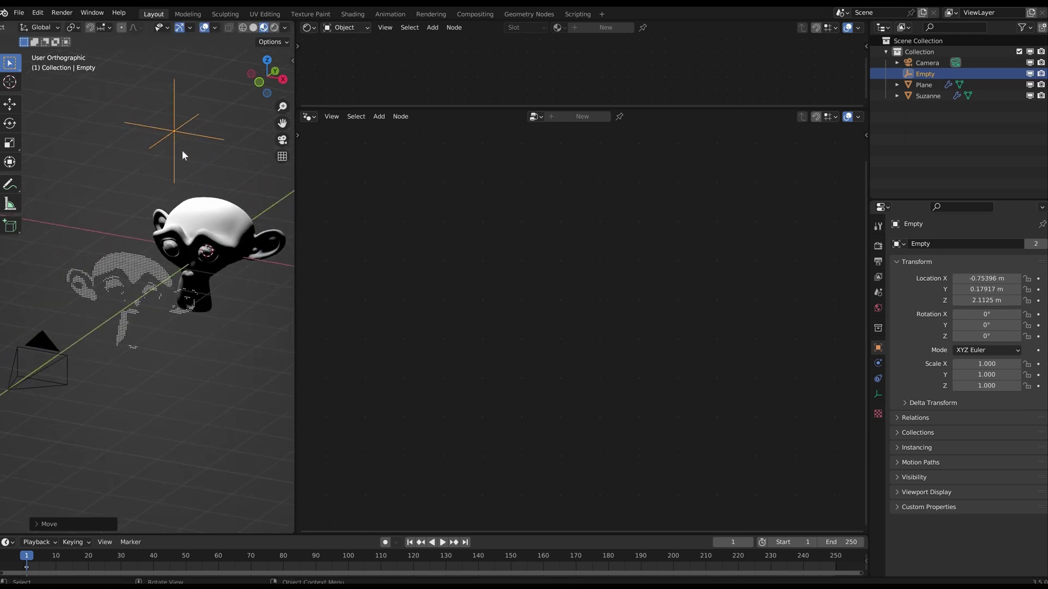
{"action": "key", "text": "g"}
{"action": "left_click", "coordinate": [152, 154]}
- Examine the individual sphere instances and their spacing close up
{"action": "scroll", "coordinate": [140, 244], "scroll_direction": "up", "scroll_amount": 5}
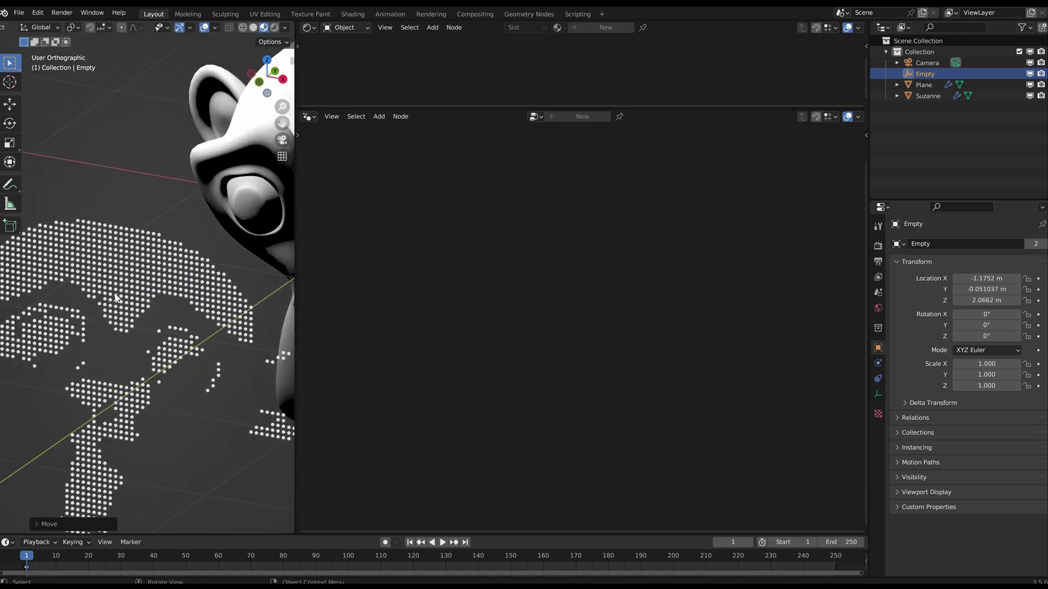
{"action": "scroll", "coordinate": [130, 295], "scroll_direction": "down", "scroll_amount": 2}
{"action": "scroll", "coordinate": [130, 294], "scroll_direction": "up", "scroll_amount": 5}
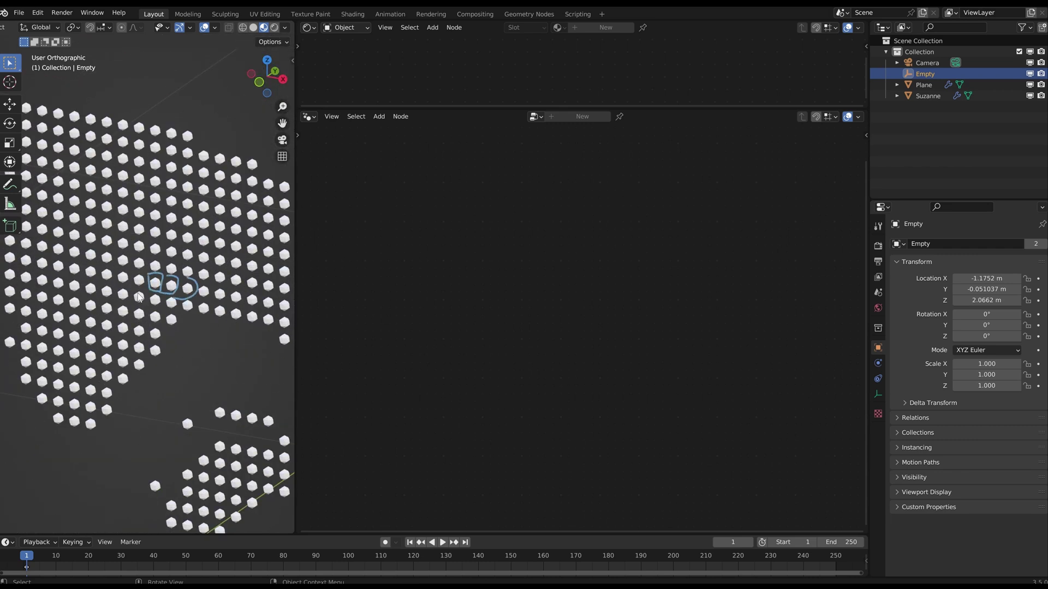
- Move the Empty to about X -1.31 m, Y -0.23 m, Z 1.80 m, above and beside Suzanne
{"action": "scroll", "coordinate": [140, 282], "scroll_direction": "down", "scroll_amount": 5}
{"action": "scroll", "coordinate": [140, 283], "scroll_direction": "down", "scroll_amount": 5}
{"action": "key", "text": "g"}
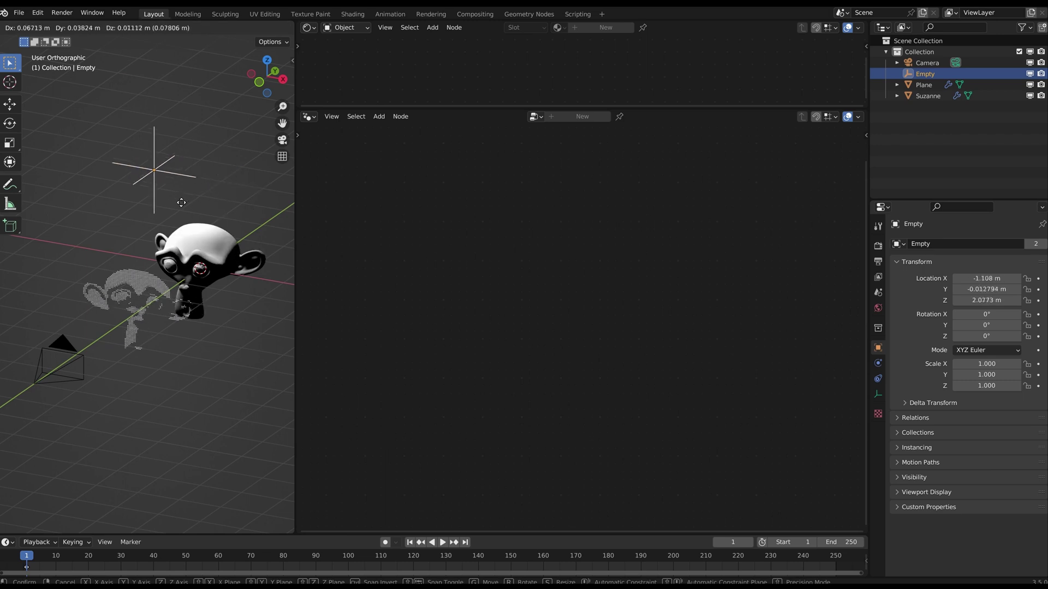
{"action": "left_click", "coordinate": [176, 220]}
{"action": "scroll", "coordinate": [175, 220], "scroll_direction": "up", "scroll_amount": 1}
{"action": "key", "text": "g"}
{"action": "left_click", "coordinate": [221, 166]}
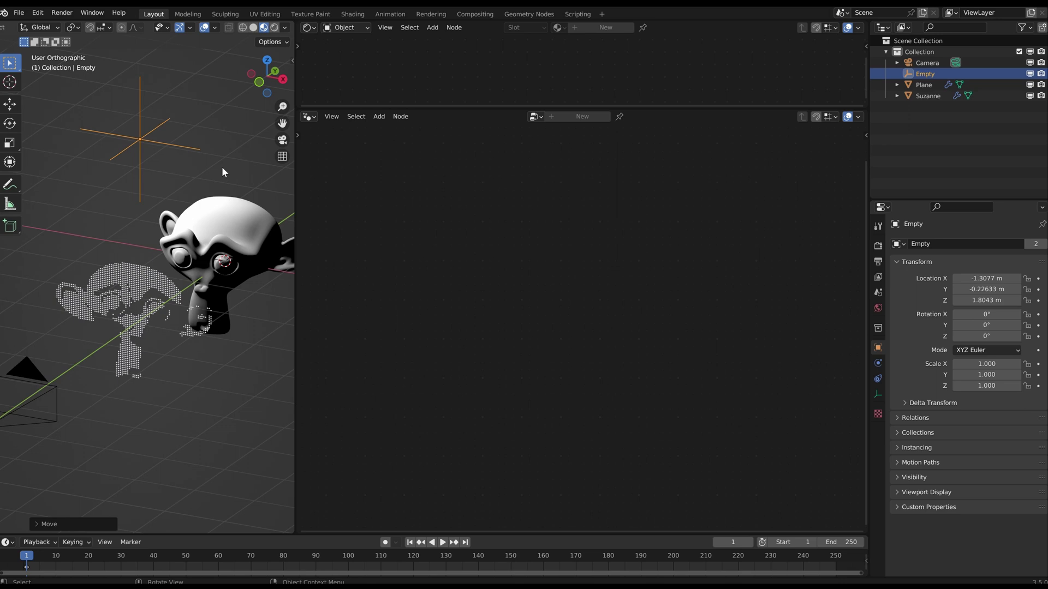
- Select the Plane and examine its sphere instances up close and from a wider view
{"action": "left_click", "coordinate": [129, 296]}
{"action": "scroll", "coordinate": [129, 297], "scroll_direction": "up", "scroll_amount": 4}
{"action": "scroll", "coordinate": [174, 282], "scroll_direction": "up", "scroll_amount": 1}
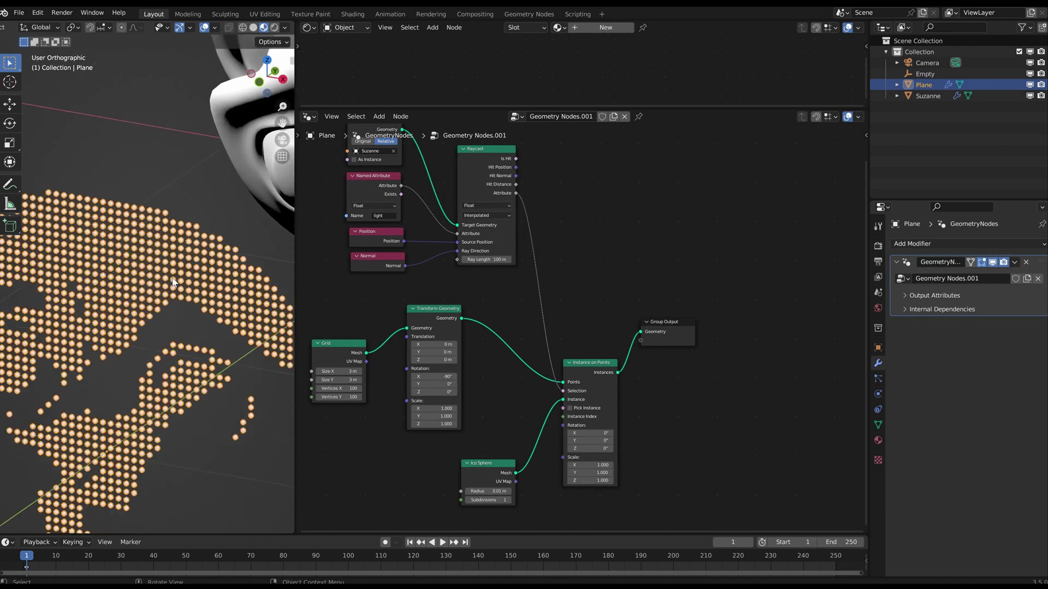
{"action": "scroll", "coordinate": [173, 282], "scroll_direction": "up", "scroll_amount": 5}
{"action": "scroll", "coordinate": [182, 276], "scroll_direction": "down", "scroll_amount": 8}
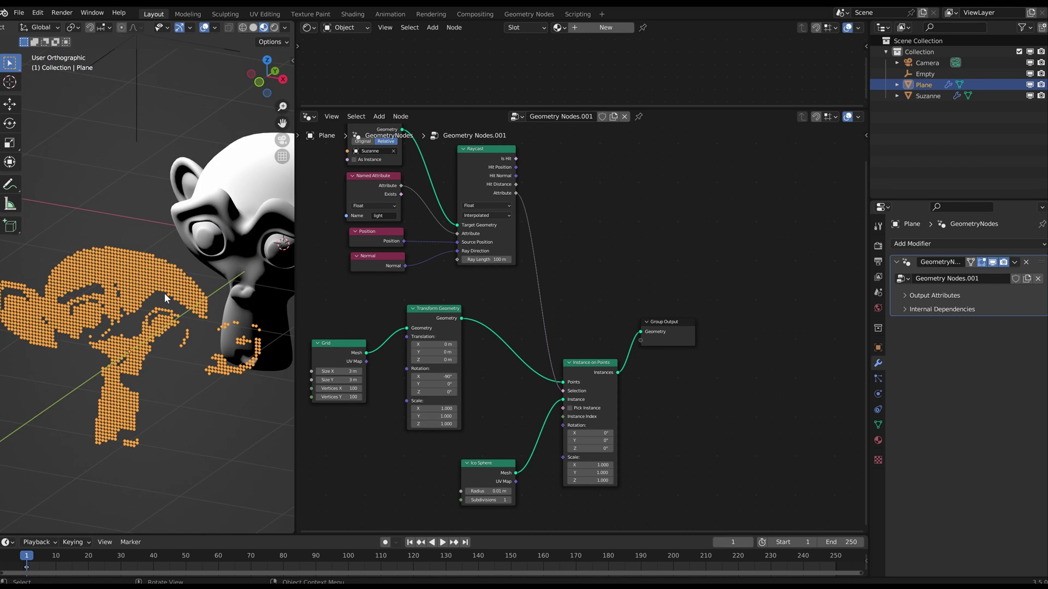
{"action": "middle_click_drag", "start_coordinate": [165, 293], "coordinate": [211, 257]}
{"action": "scroll", "coordinate": [594, 352], "scroll_direction": "down", "scroll_amount": 2}
- Rearrange the Plane's node tree, tidying the grid and instancing nodes and moving Group Output farther away to make room
{"action": "middle_click_drag", "start_coordinate": [593, 353], "coordinate": [591, 322]}
{"action": "left_click_drag", "start_coordinate": [652, 306], "coordinate": [741, 314]}
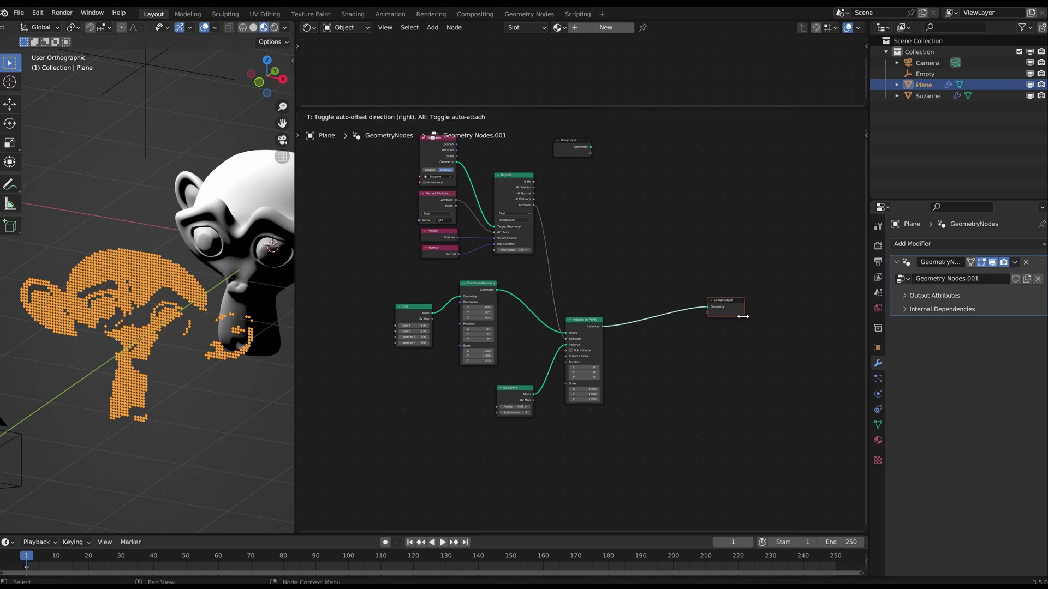
{"action": "left_click_drag", "start_coordinate": [575, 326], "coordinate": [620, 306]}
{"action": "left_click_drag", "start_coordinate": [516, 388], "coordinate": [556, 337]}
{"action": "left_click_drag", "start_coordinate": [474, 283], "coordinate": [495, 297]}
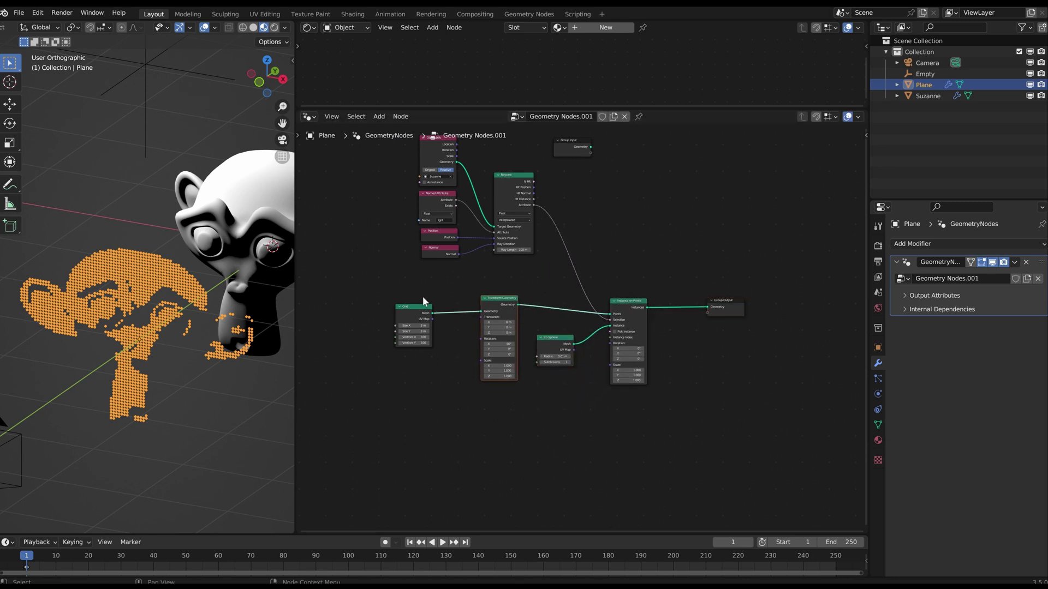
{"action": "left_click", "coordinate": [411, 306]}
{"action": "left_click", "coordinate": [604, 352]}
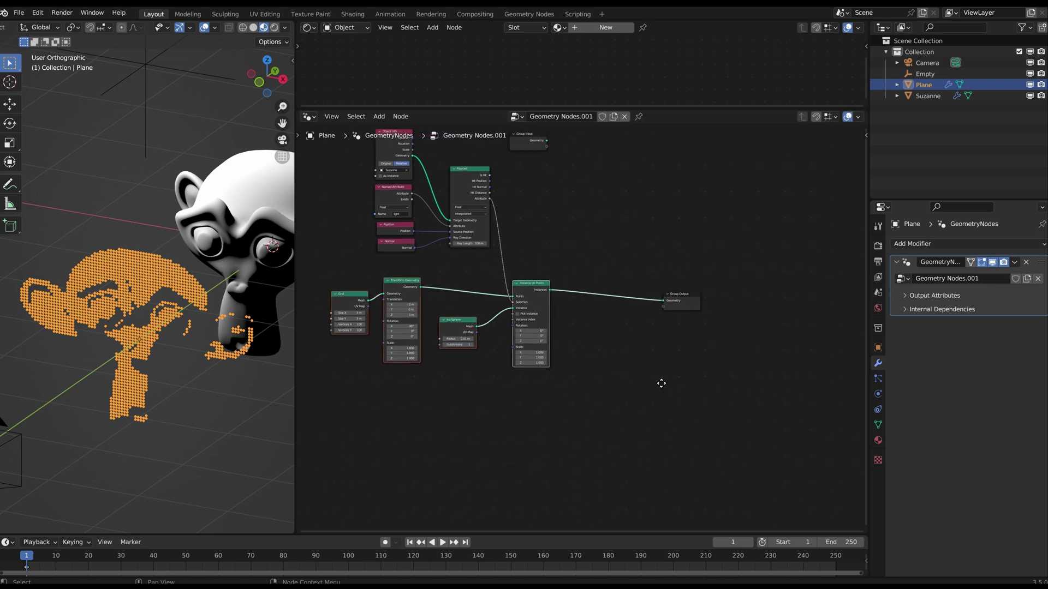
{"action": "key", "text": "g"}
{"action": "left_click", "coordinate": [634, 344]}
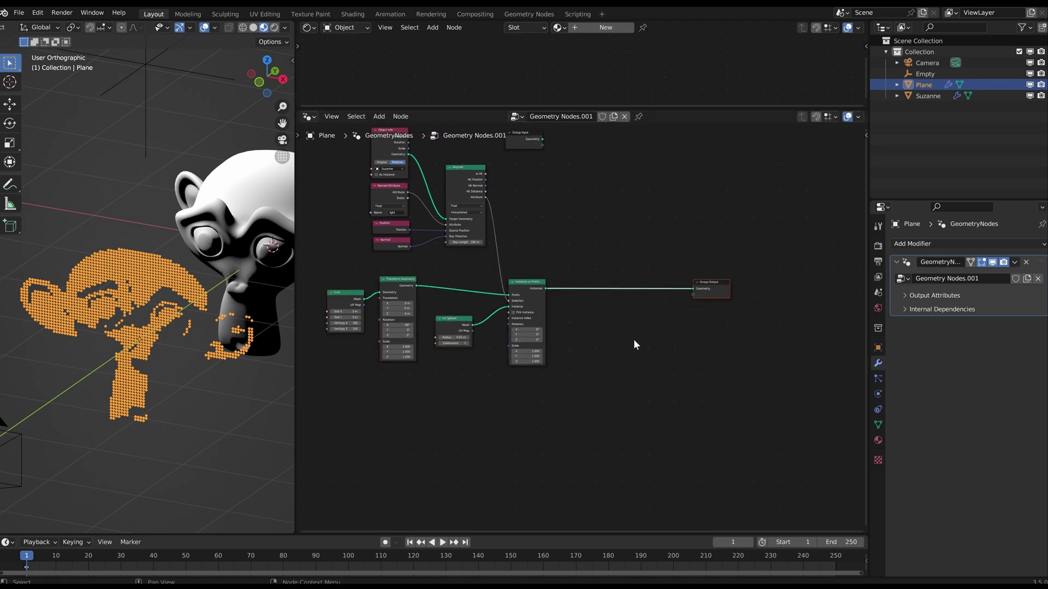
- Deselect the Plane and examine Suzanne's shading alongside the projected sphere instances
{"action": "left_click", "coordinate": [125, 206]}
{"action": "middle_click_drag", "start_coordinate": [126, 207], "coordinate": [216, 161]}
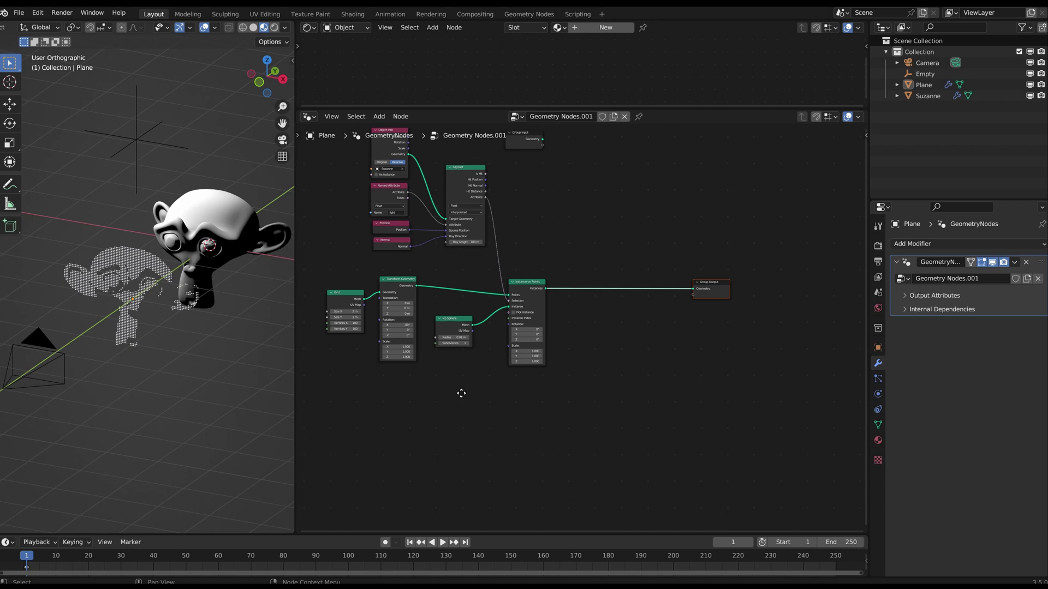
{"action": "scroll", "coordinate": [517, 354], "scroll_direction": "up", "scroll_amount": 3}
{"action": "middle_click_drag", "start_coordinate": [461, 393], "coordinate": [491, 341]}
{"action": "scroll", "coordinate": [489, 340], "scroll_direction": "up", "scroll_amount": 1}
{"action": "scroll", "coordinate": [205, 256], "scroll_direction": "up", "scroll_amount": 4}
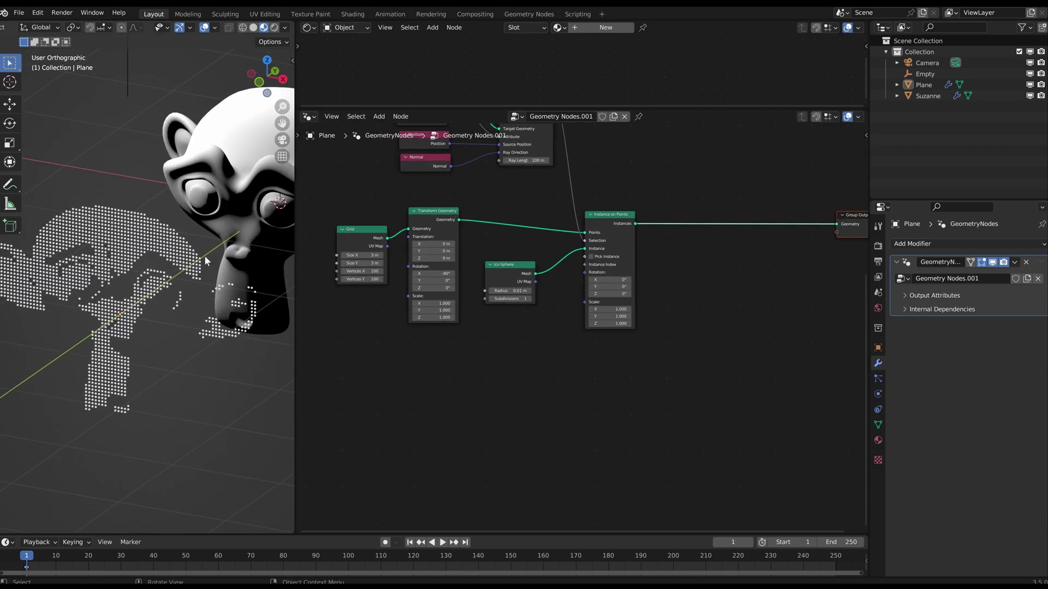
{"action": "middle_click_drag", "start_coordinate": [207, 250], "coordinate": [152, 267], "text": "shift"}
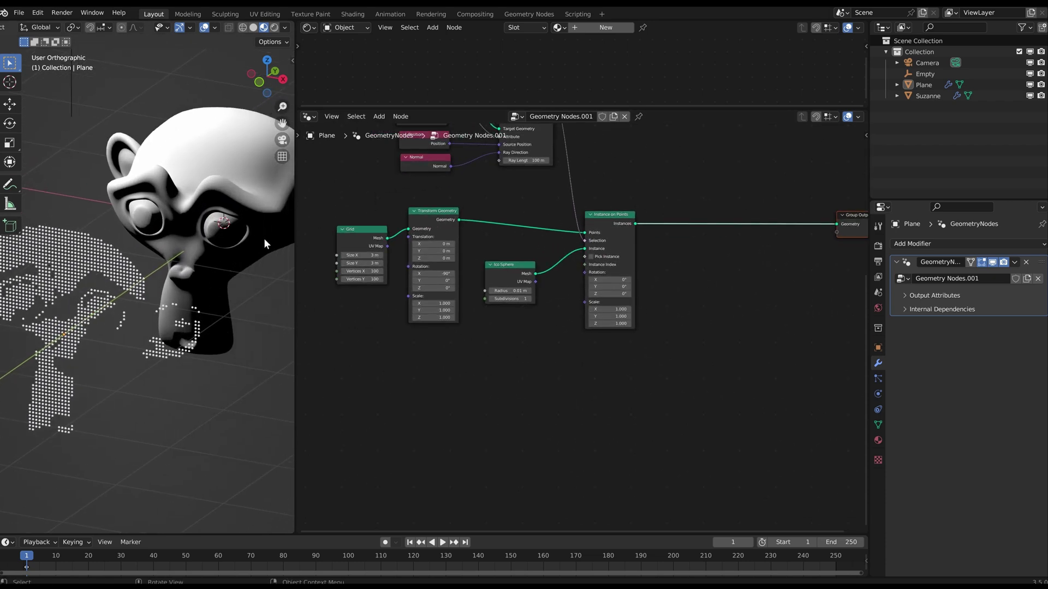
{"action": "middle_click_drag", "start_coordinate": [238, 256], "coordinate": [204, 249], "text": "shift"}
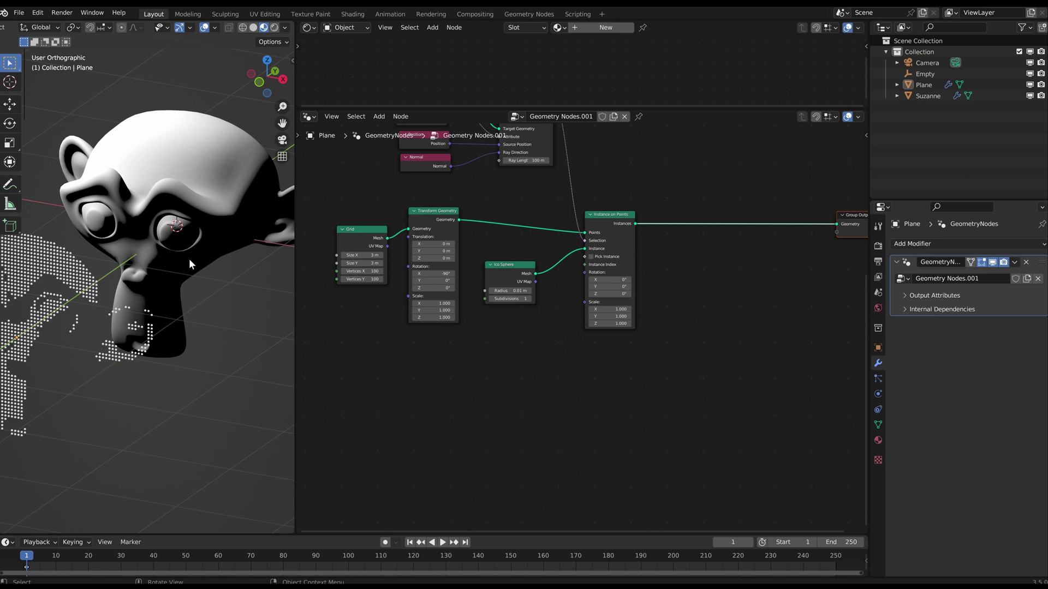
{"action": "scroll", "coordinate": [188, 259], "scroll_direction": "down", "scroll_amount": 4}
{"action": "scroll", "coordinate": [442, 342], "scroll_direction": "down", "scroll_amount": 5}
- Add a String node containing 1 in the free space below the Grid node
{"action": "middle_click_drag", "start_coordinate": [442, 342], "coordinate": [493, 288]}
{"action": "scroll", "coordinate": [545, 300], "scroll_direction": "up", "scroll_amount": 3}
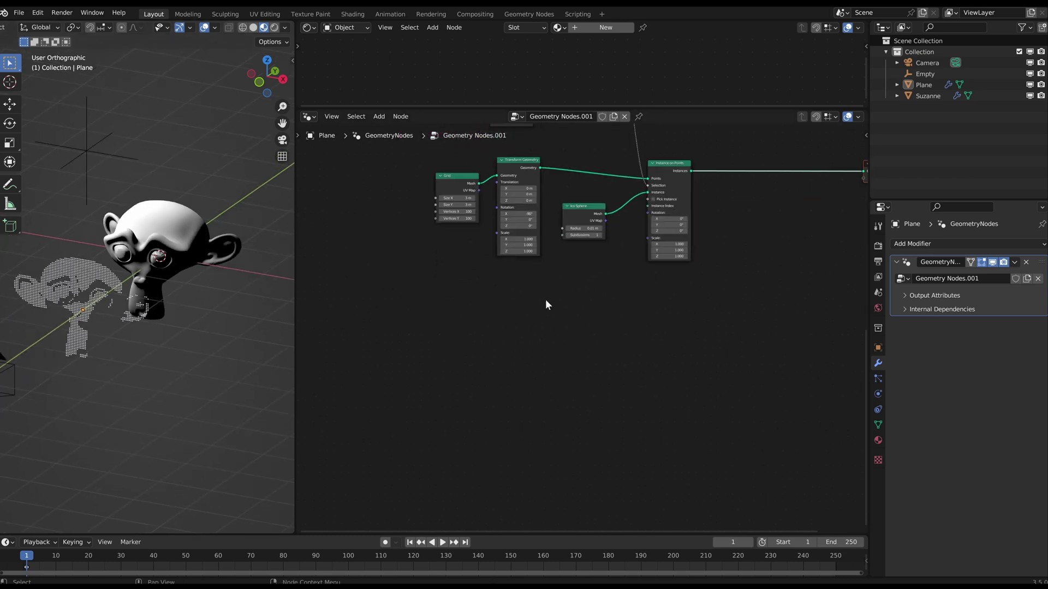
{"action": "scroll", "coordinate": [547, 304], "scroll_direction": "up", "scroll_amount": 1}
{"action": "key", "text": "shift+a"}
{"action": "type", "text": "string"}
{"action": "key", "text": "Return"}
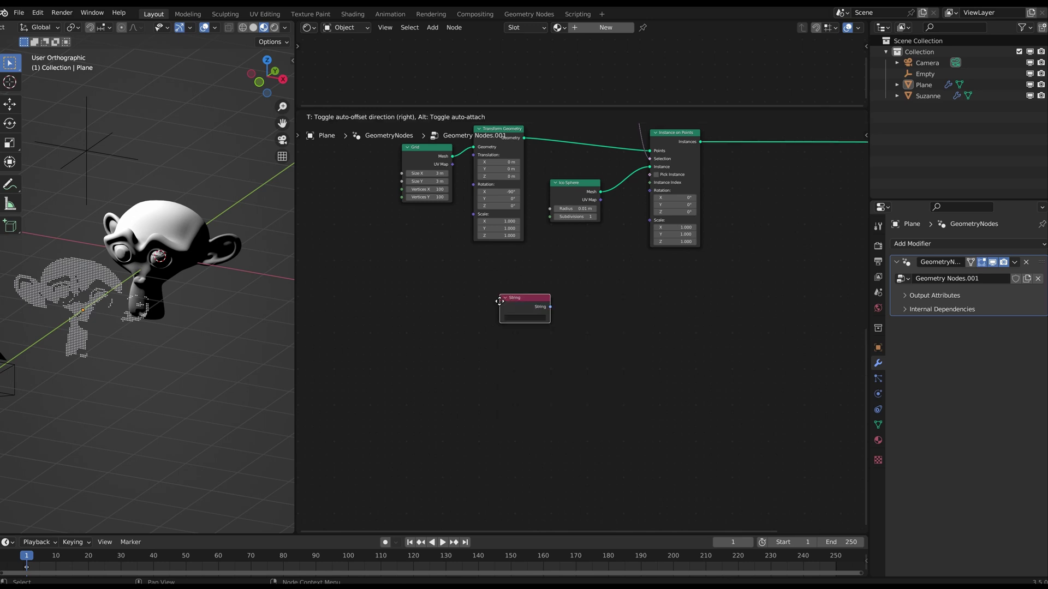
{"action": "left_click", "coordinate": [391, 342]}
{"action": "scroll", "coordinate": [399, 349], "scroll_direction": "up", "scroll_amount": 1}
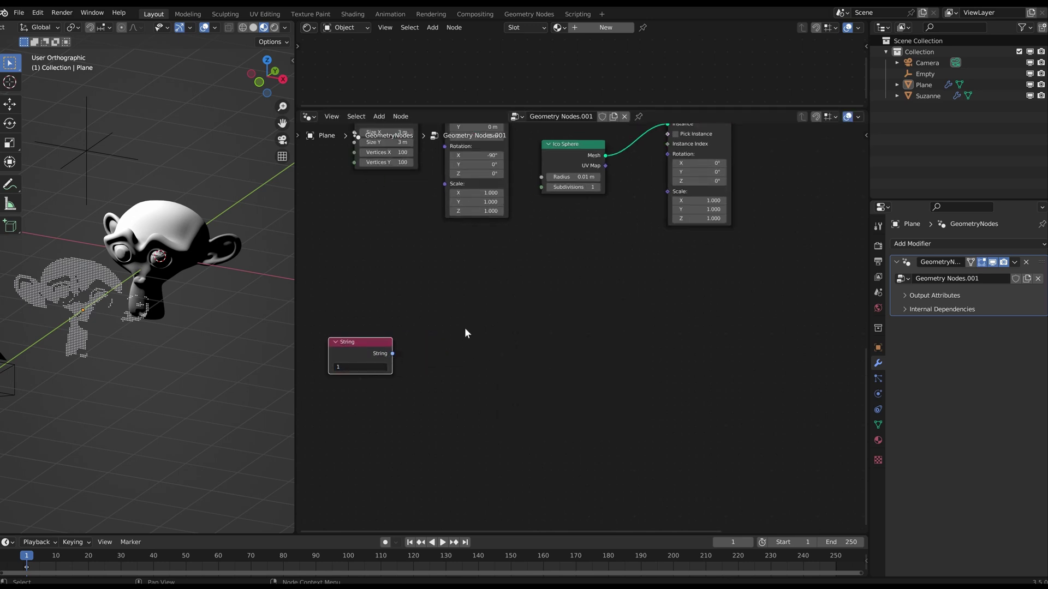
- Add a String to Curves node fed by the String output, placed beside the String node
{"action": "left_click_drag", "start_coordinate": [392, 354], "coordinate": [506, 326]}
{"action": "type", "text": "s"}
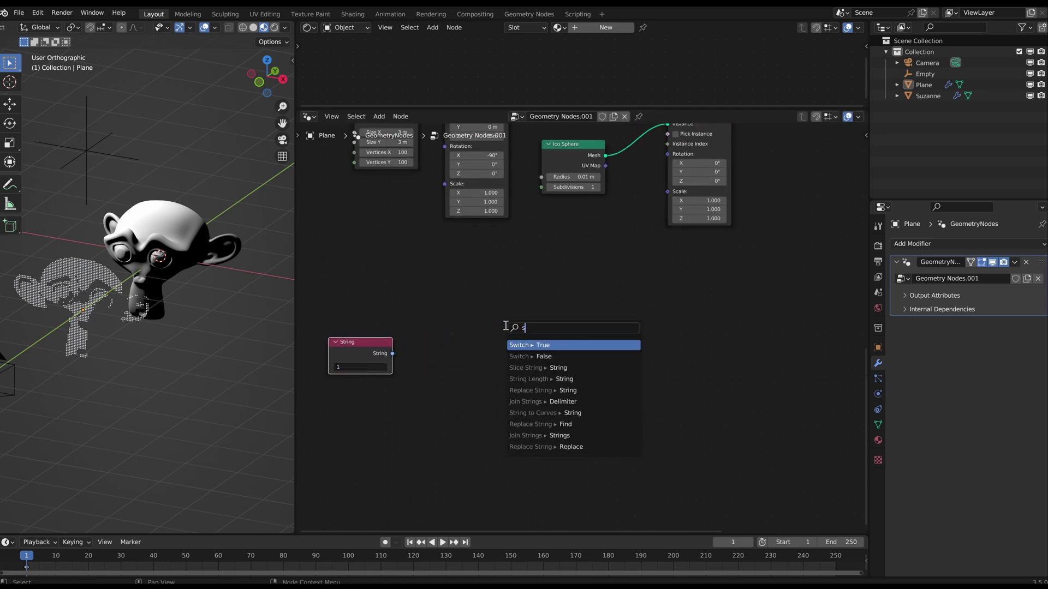
{"action": "type", "text": "tring to cu"}
{"action": "key", "text": "Return"}
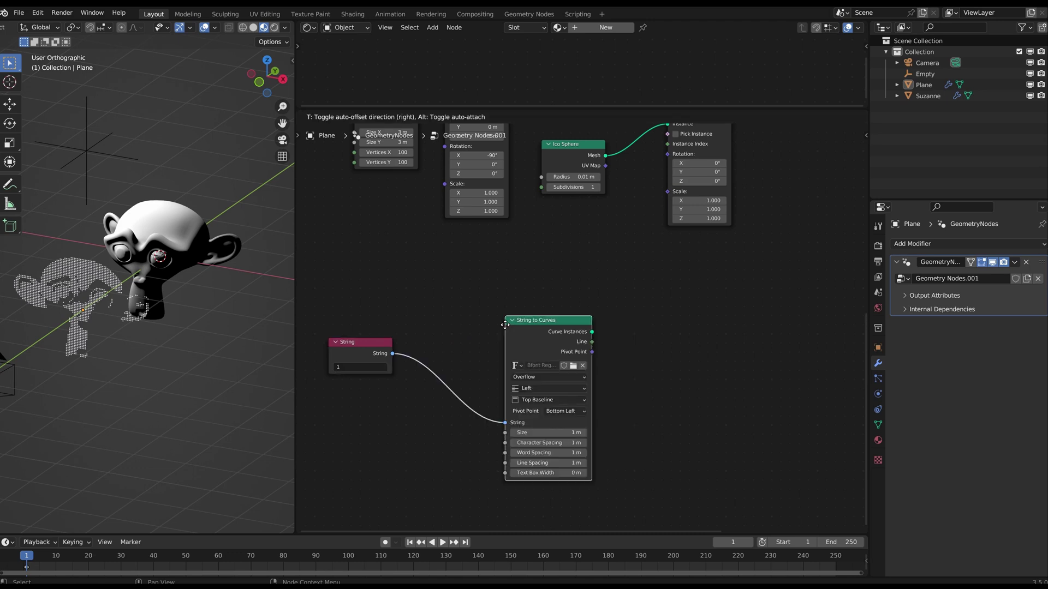
{"action": "left_click", "coordinate": [424, 282]}
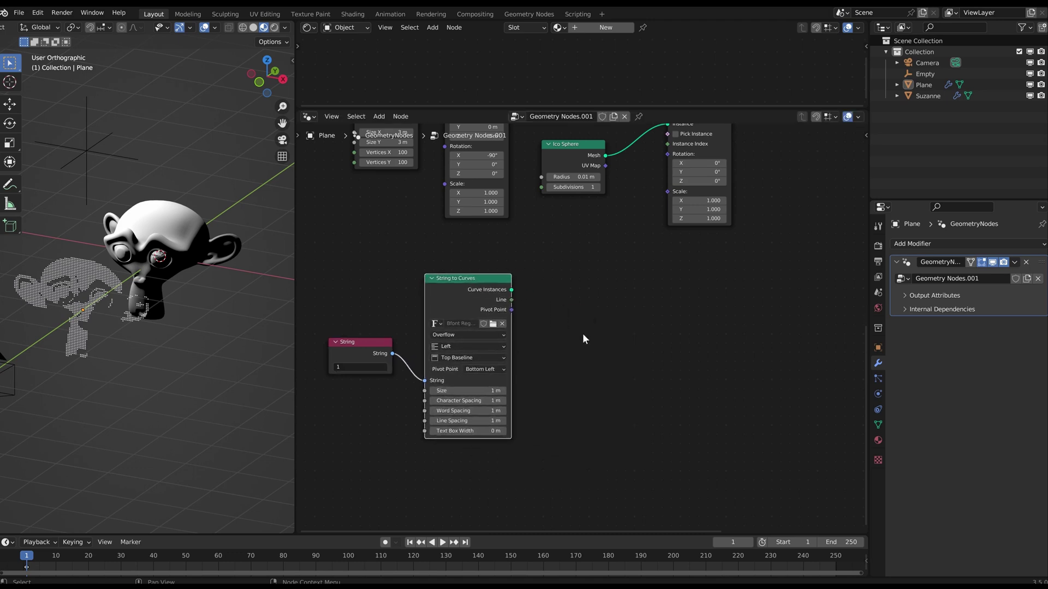
- Add a Fill Curve node fed by the Curve Instances output and place it beside String to Curves
{"action": "scroll", "coordinate": [582, 332], "scroll_direction": "up", "scroll_amount": 1}
{"action": "middle_click_drag", "start_coordinate": [545, 331], "coordinate": [504, 356]}
{"action": "left_click_drag", "start_coordinate": [466, 315], "coordinate": [555, 326]}
{"action": "type", "text": "fil"}
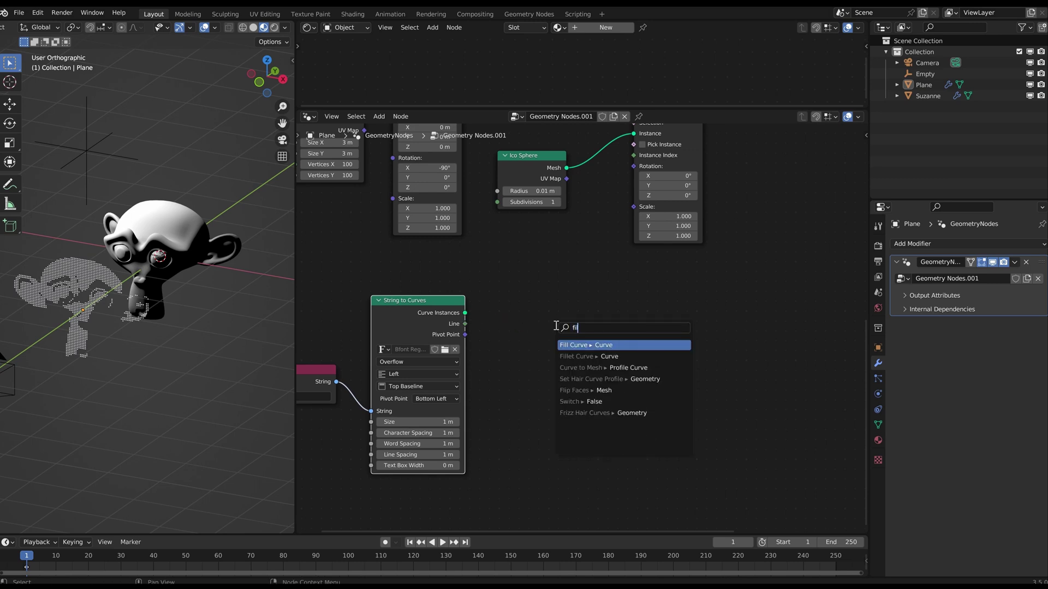
{"action": "key", "text": "Return"}
{"action": "left_click", "coordinate": [538, 321]}
{"action": "left_click", "coordinate": [583, 342]}
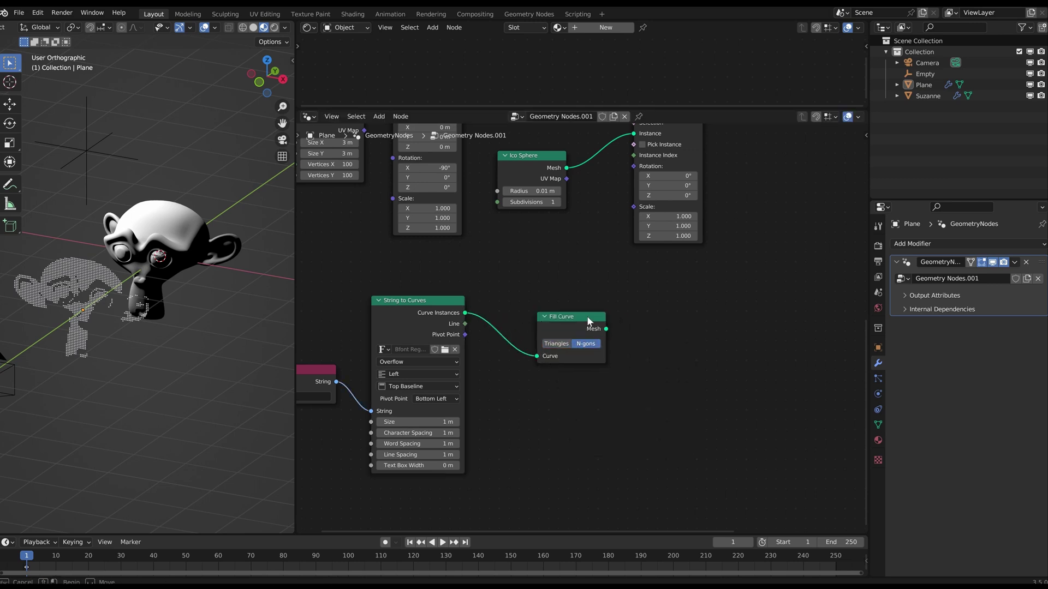
{"action": "left_click_drag", "start_coordinate": [600, 325], "coordinate": [566, 323]}
{"action": "middle_click_drag", "start_coordinate": [677, 322], "coordinate": [538, 341]}
{"action": "scroll", "coordinate": [538, 341], "scroll_direction": "up", "scroll_amount": 1}
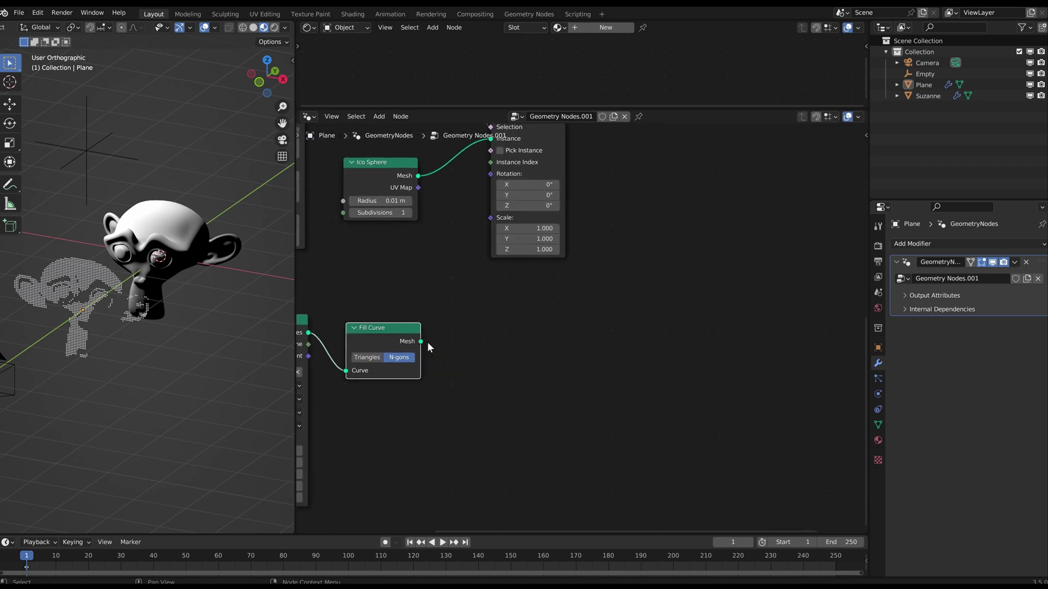
- Delete the Ico Sphere node and connect Fill Curve's Mesh to the Instance input of Instance on Points
{"action": "scroll", "coordinate": [428, 342], "scroll_direction": "down", "scroll_amount": 2}
{"action": "middle_click_drag", "start_coordinate": [527, 320], "coordinate": [564, 375]}
{"action": "left_click", "coordinate": [457, 252]}
{"action": "key", "text": "x"}
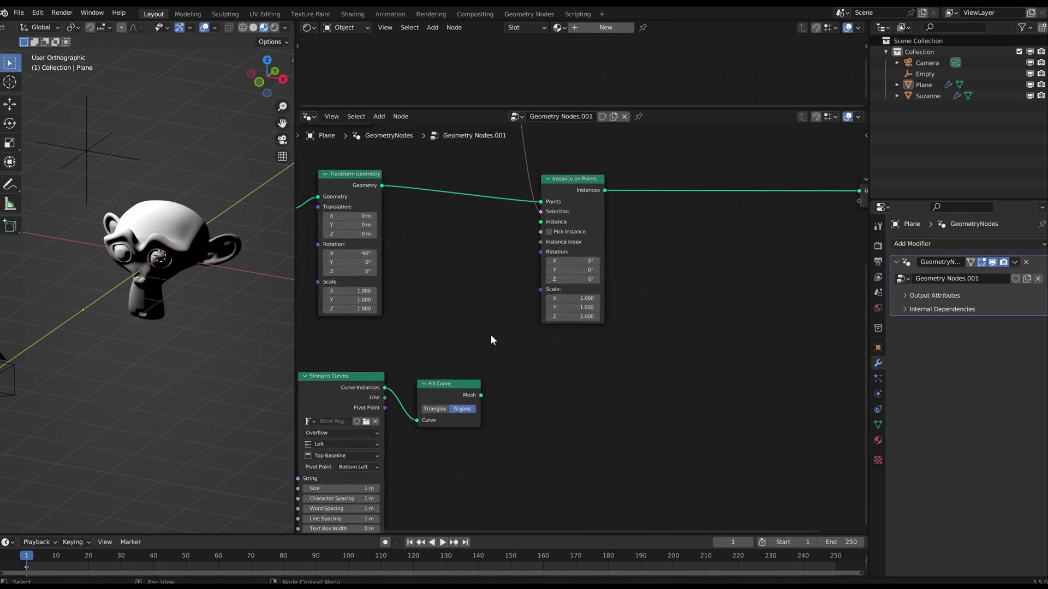
{"action": "left_click_drag", "start_coordinate": [481, 395], "coordinate": [539, 225]}
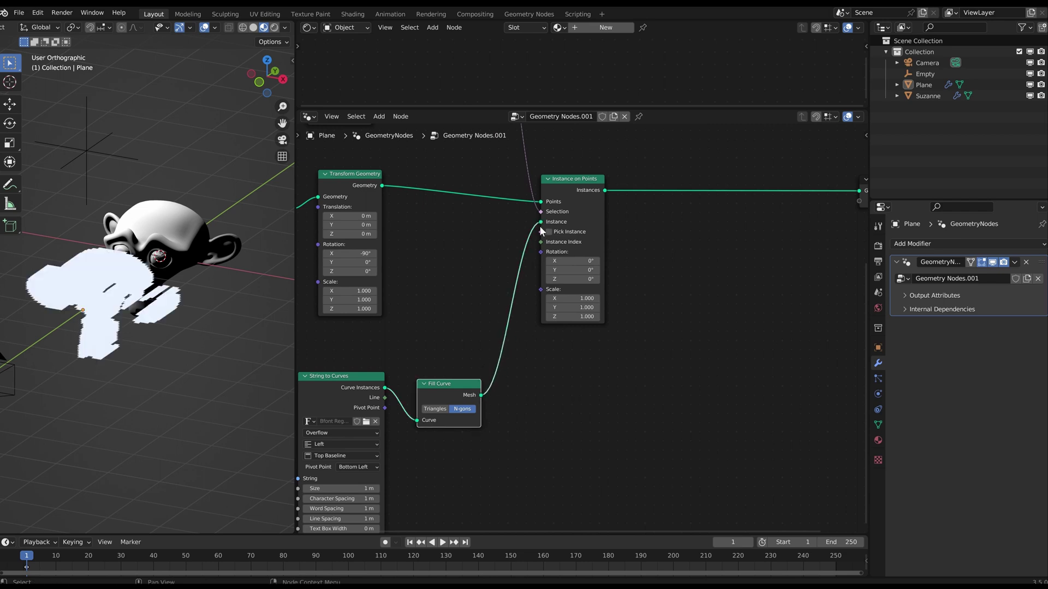
- Insert a Transform Geometry node between Fill Curve and Instance on Points
{"action": "scroll", "coordinate": [445, 325], "scroll_direction": "down", "scroll_amount": 1}
{"action": "middle_click_drag", "start_coordinate": [381, 341], "coordinate": [445, 325]}
{"action": "left_click_drag", "start_coordinate": [414, 357], "coordinate": [424, 353]}
{"action": "middle_click_drag", "start_coordinate": [235, 322], "coordinate": [211, 330]}
{"action": "key", "text": "shift+a"}
{"action": "type", "text": "transform"}
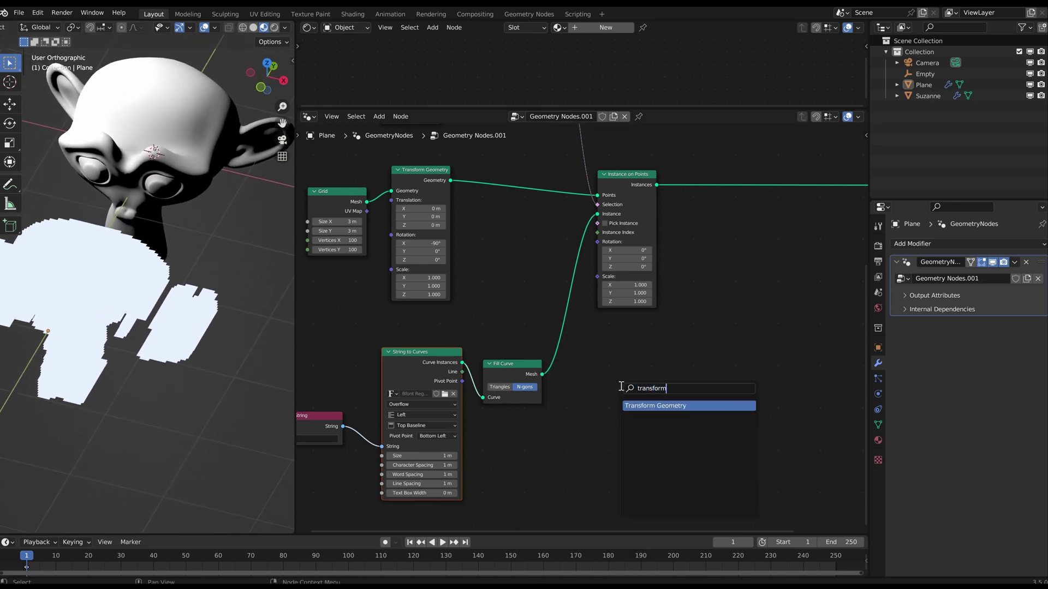
{"action": "key", "text": "Return"}
{"action": "left_click", "coordinate": [581, 341]}
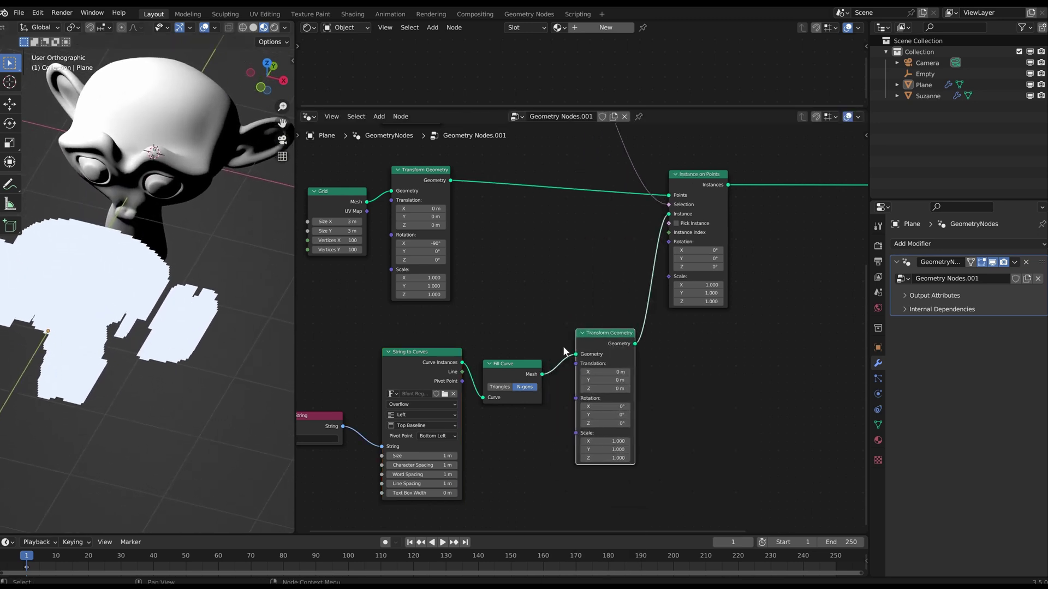
- Set the new Transform Geometry node's X rotation to 90° so the digit instances stand upright
{"action": "left_click", "coordinate": [602, 407]}
{"action": "type", "text": "90"}
{"action": "key", "text": "Return"}
{"action": "middle_click_drag", "start_coordinate": [137, 273], "coordinate": [207, 250]}
- Reduce the String to Curves size to 0.16 m and inspect the digit instances close up
{"action": "middle_click_drag", "start_coordinate": [575, 426], "coordinate": [694, 322]}
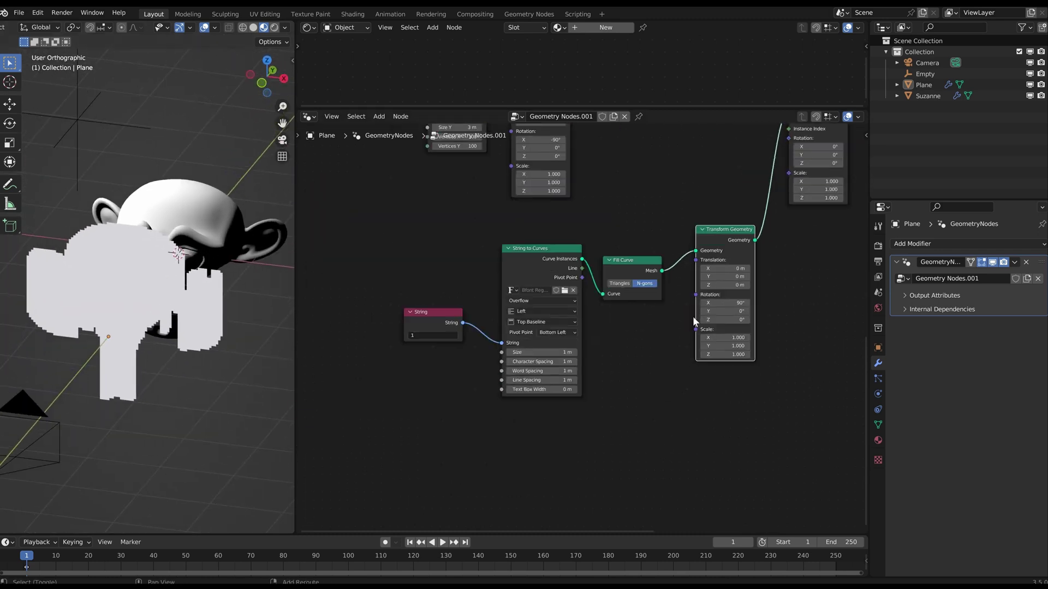
{"action": "scroll", "coordinate": [582, 328], "scroll_direction": "up", "scroll_amount": 3}
{"action": "left_click_drag", "start_coordinate": [494, 369], "coordinate": [450, 369]}
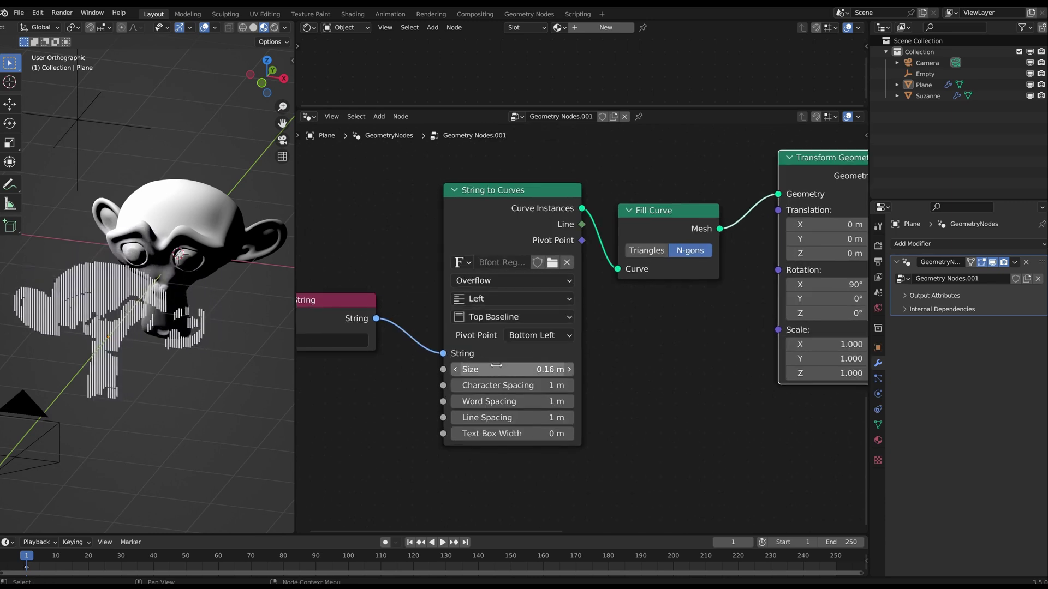
{"action": "scroll", "coordinate": [424, 342], "scroll_direction": "up", "scroll_amount": 1}
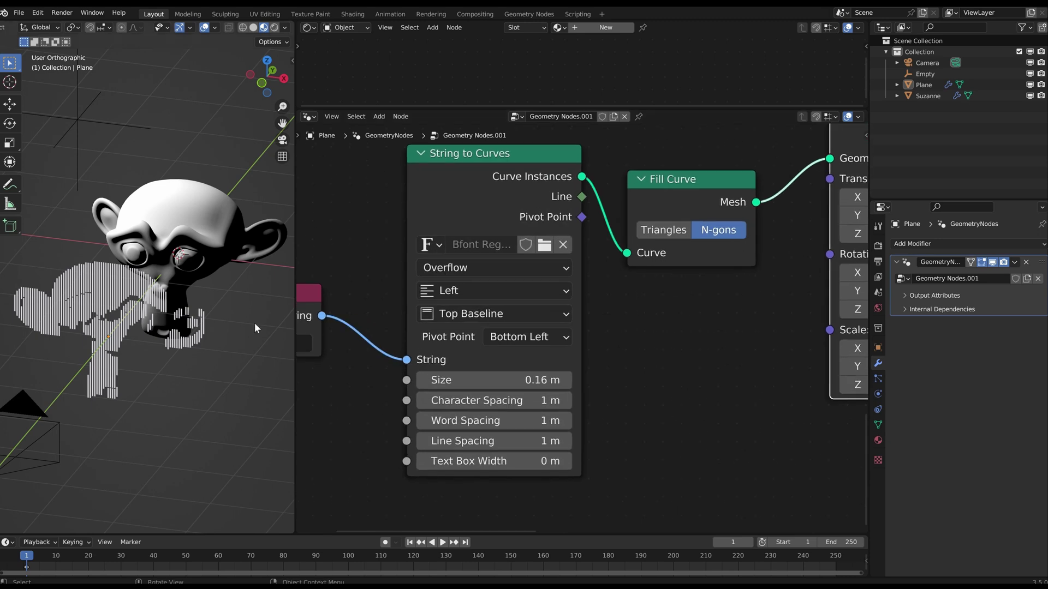
{"action": "scroll", "coordinate": [254, 323], "scroll_direction": "up", "scroll_amount": 6}
{"action": "middle_click_drag", "start_coordinate": [172, 294], "coordinate": [200, 266], "text": "shift"}
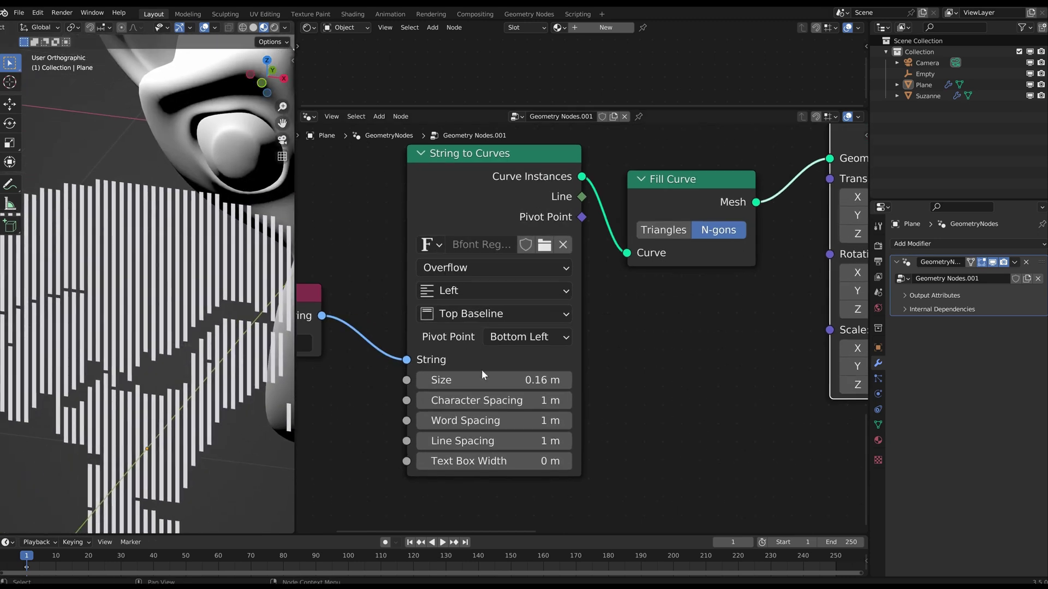
- Try String to Curves sizes of 0.1 m, 0.05 m and 0.02 m, checking the gaps between digits
{"action": "double_click", "coordinate": [489, 378]}
{"action": "key", "text": "BackSpace"}
{"action": "key", "text": "BackSpace"}
{"action": "key", "text": "BackSpace"}
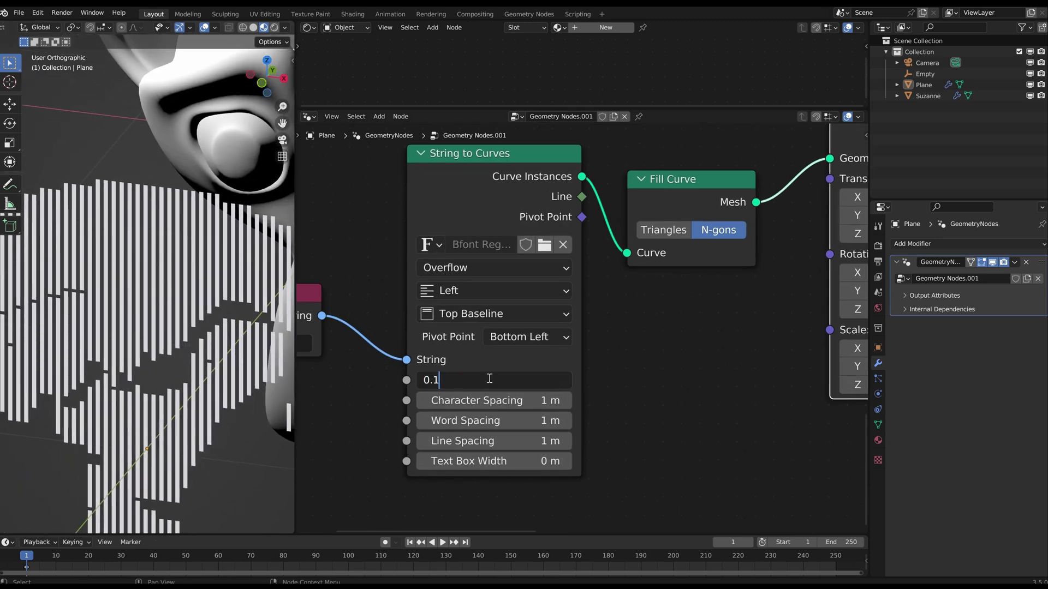
{"action": "key", "text": "Return"}
{"action": "double_click", "coordinate": [494, 378]}
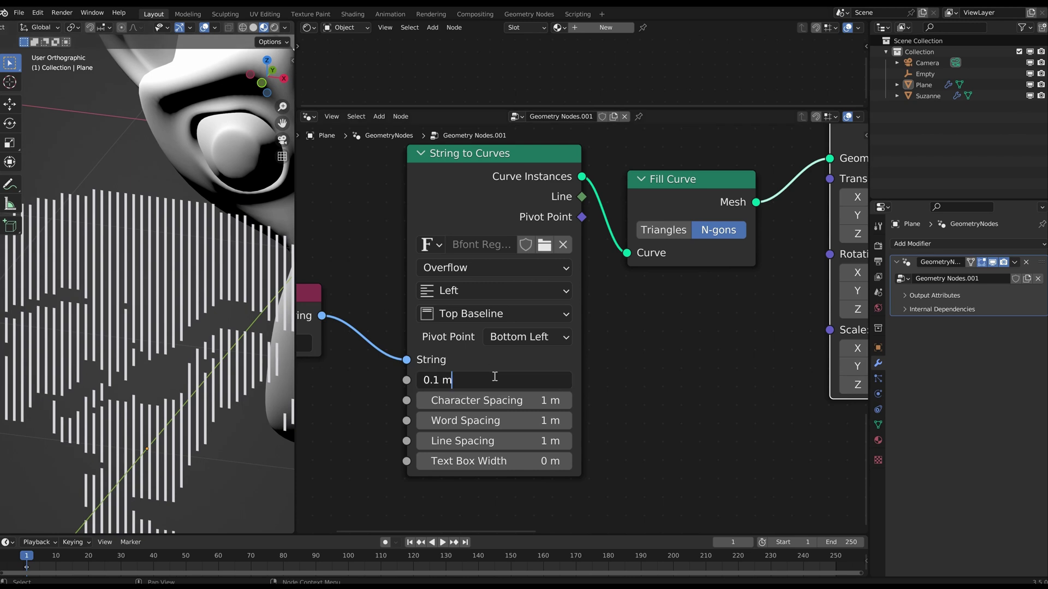
{"action": "type", "text": "05"}
{"action": "key", "text": "Return"}
{"action": "left_click", "coordinate": [496, 378]}
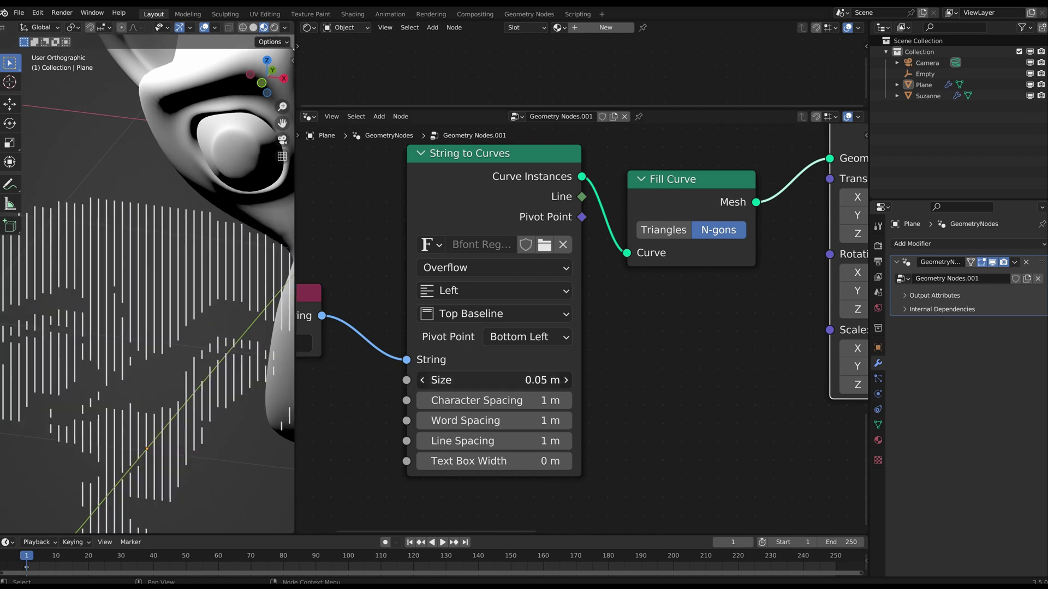
{"action": "left_click", "coordinate": [258, 300]}
{"action": "scroll", "coordinate": [223, 295], "scroll_direction": "up", "scroll_amount": 6}
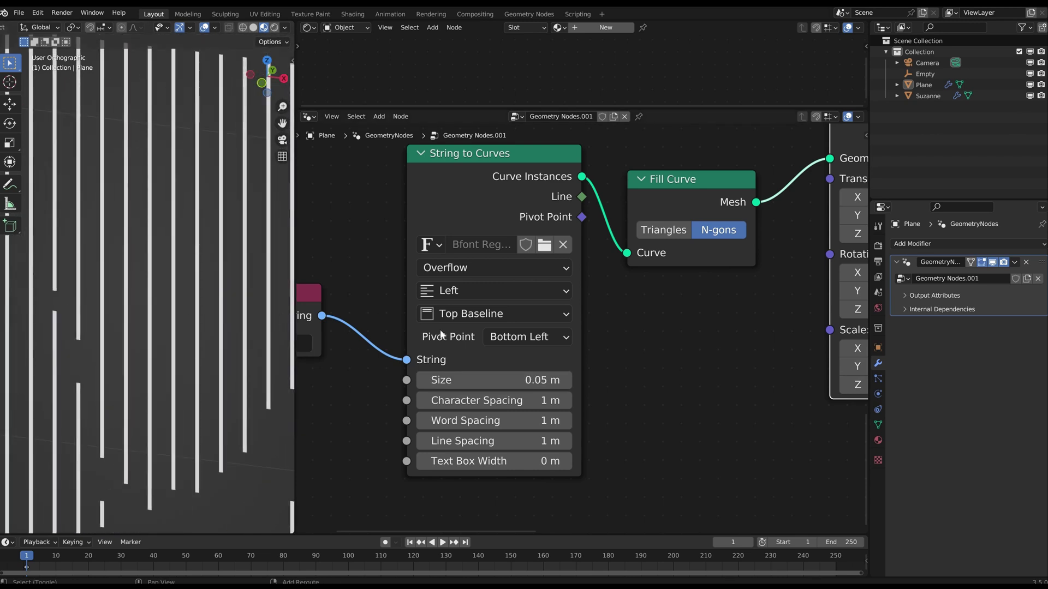
{"action": "left_click_drag", "start_coordinate": [463, 380], "coordinate": [446, 381]}
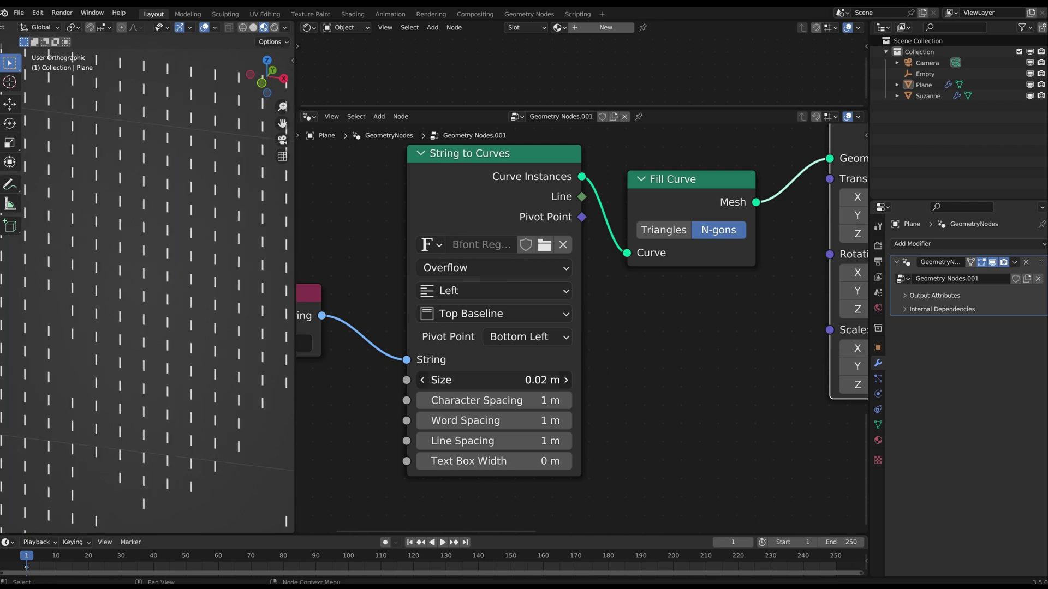
- Set the String to Curves size to 0.03 m
{"action": "double_click", "coordinate": [520, 377]}
{"action": "key", "text": "End"}
{"action": "key", "text": "BackSpace"}
{"action": "key", "text": "BackSpace"}
{"action": "key", "text": "BackSpace"}
{"action": "type", "text": "03"}
{"action": "key", "text": "Return"}
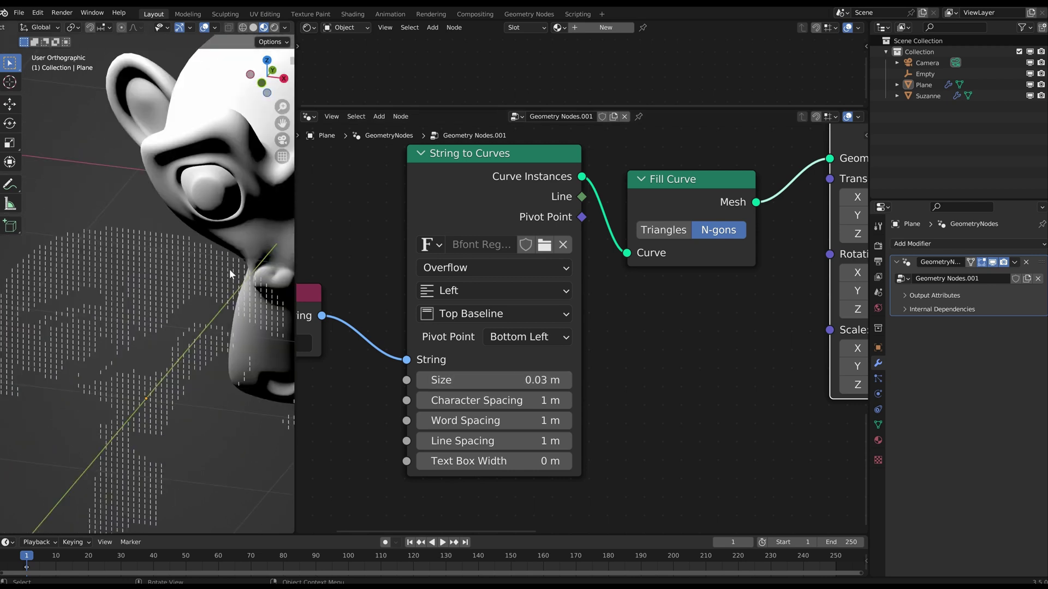
- Examine the instanced characters over Suzanne in front orthographic view and the connections of the Instance on Points node
{"action": "key", "text": "KP_1"}
{"action": "scroll", "coordinate": [212, 264], "scroll_direction": "up", "scroll_amount": 5}
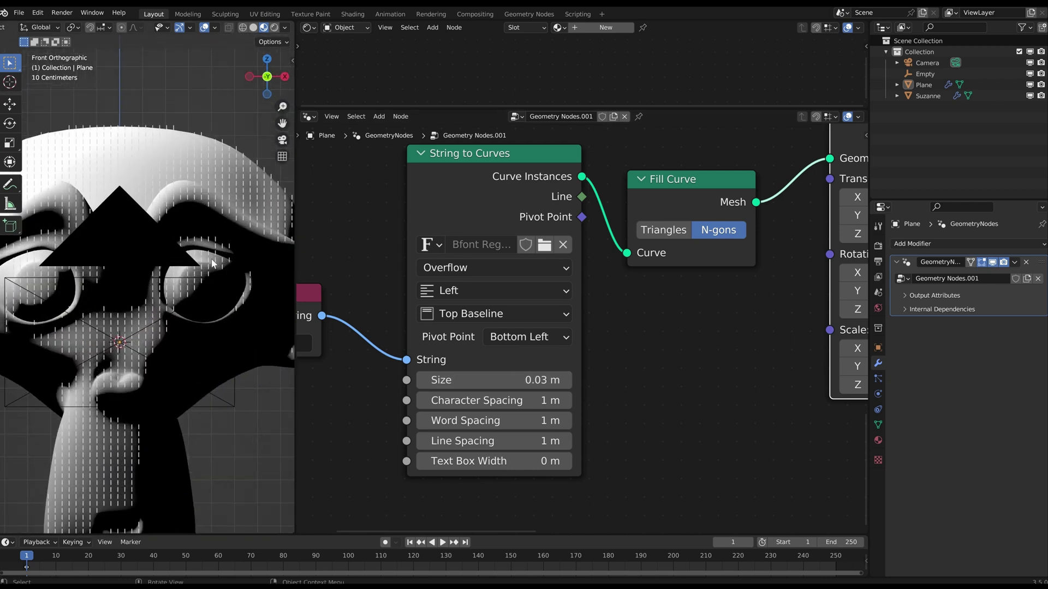
{"action": "scroll", "coordinate": [146, 322], "scroll_direction": "down", "scroll_amount": 3}
{"action": "scroll", "coordinate": [177, 263], "scroll_direction": "down", "scroll_amount": 1}
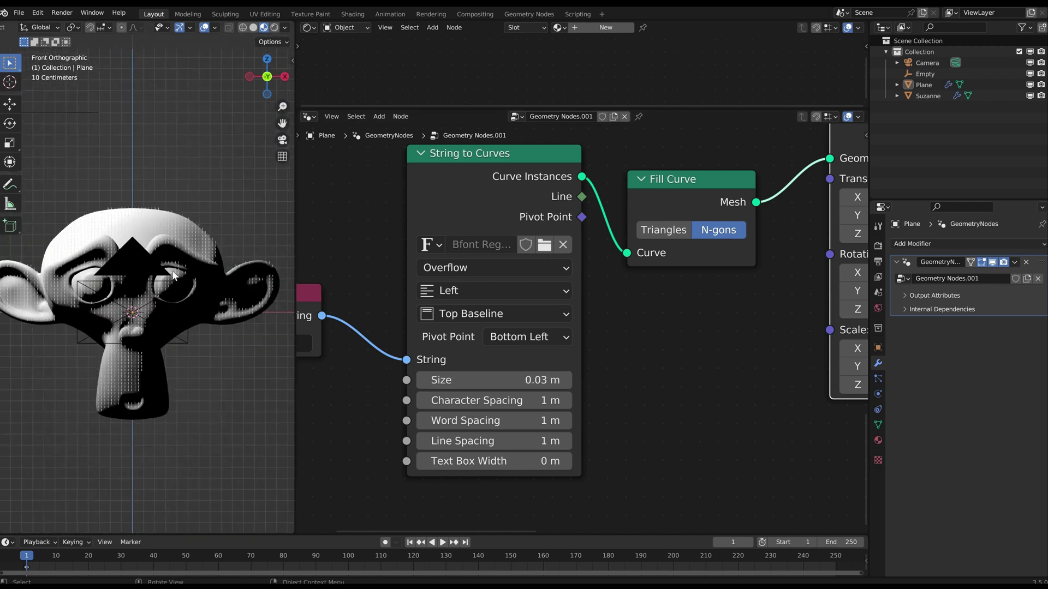
{"action": "middle_click_drag", "start_coordinate": [215, 265], "coordinate": [194, 274], "text": "shift"}
{"action": "scroll", "coordinate": [667, 353], "scroll_direction": "down", "scroll_amount": 15}
{"action": "middle_click_drag", "start_coordinate": [801, 241], "coordinate": [659, 328]}
{"action": "scroll", "coordinate": [678, 290], "scroll_direction": "up", "scroll_amount": 4}
{"action": "middle_click_drag", "start_coordinate": [660, 293], "coordinate": [658, 311]}
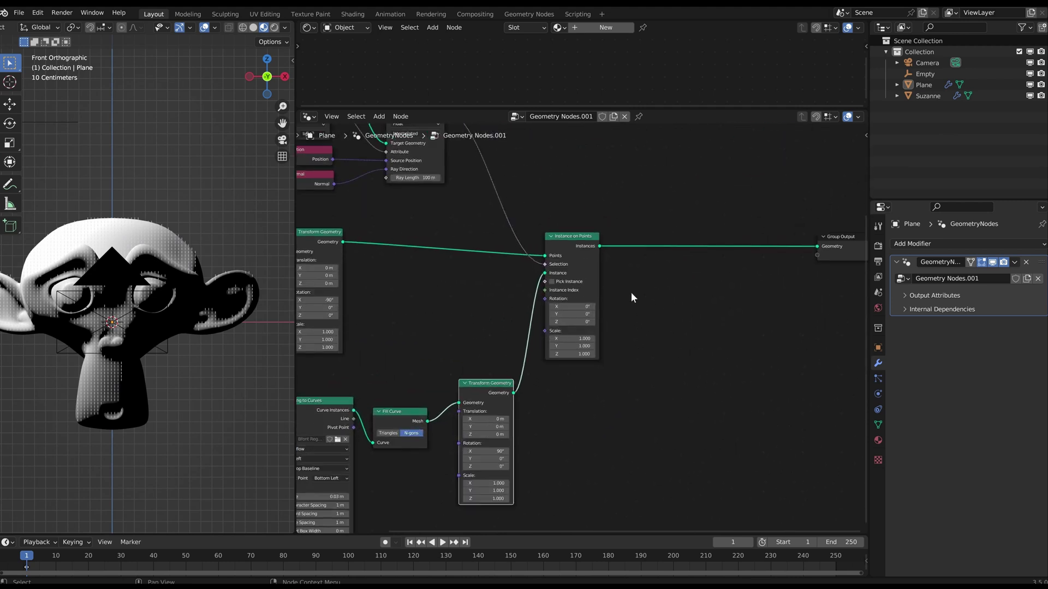
{"action": "scroll", "coordinate": [582, 257], "scroll_direction": "up", "scroll_amount": 2}
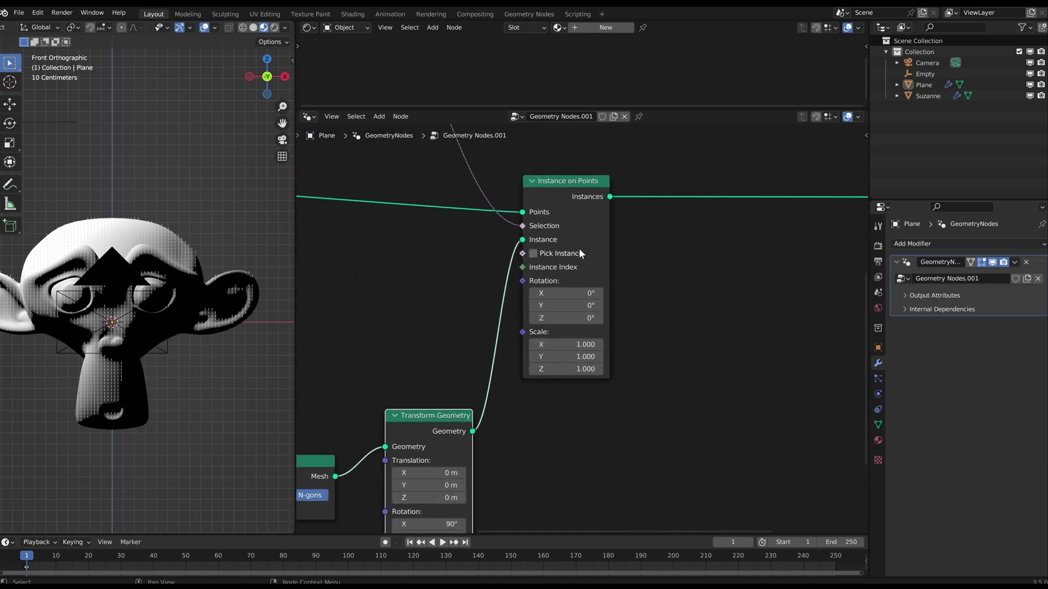
{"action": "scroll", "coordinate": [529, 259], "scroll_direction": "up", "scroll_amount": 1}
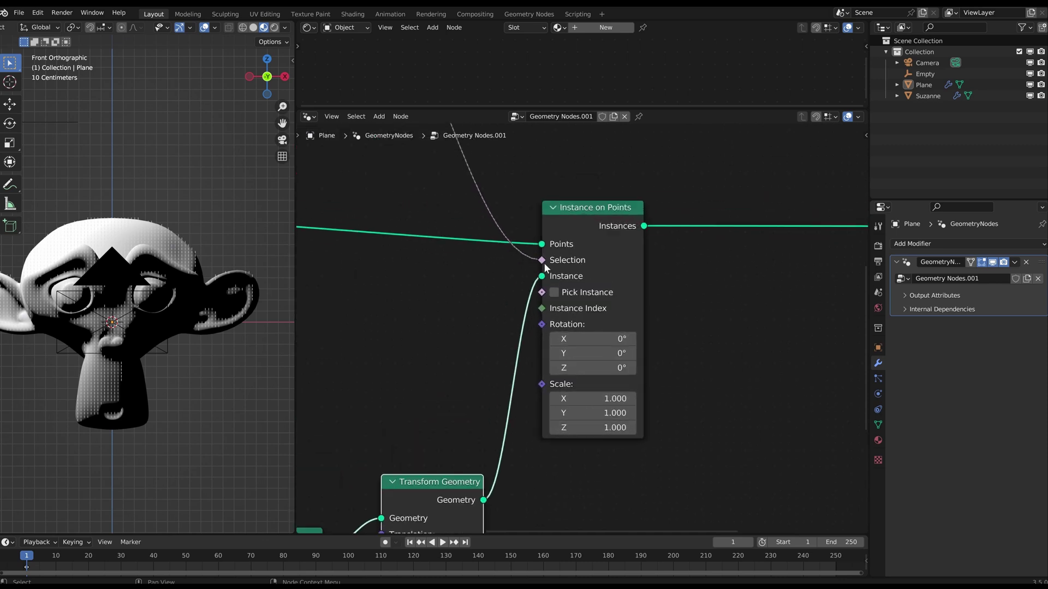
{"action": "mouse_move", "coordinate": [545, 264]}
{"action": "scroll", "coordinate": [543, 263], "scroll_direction": "down", "scroll_amount": 5}
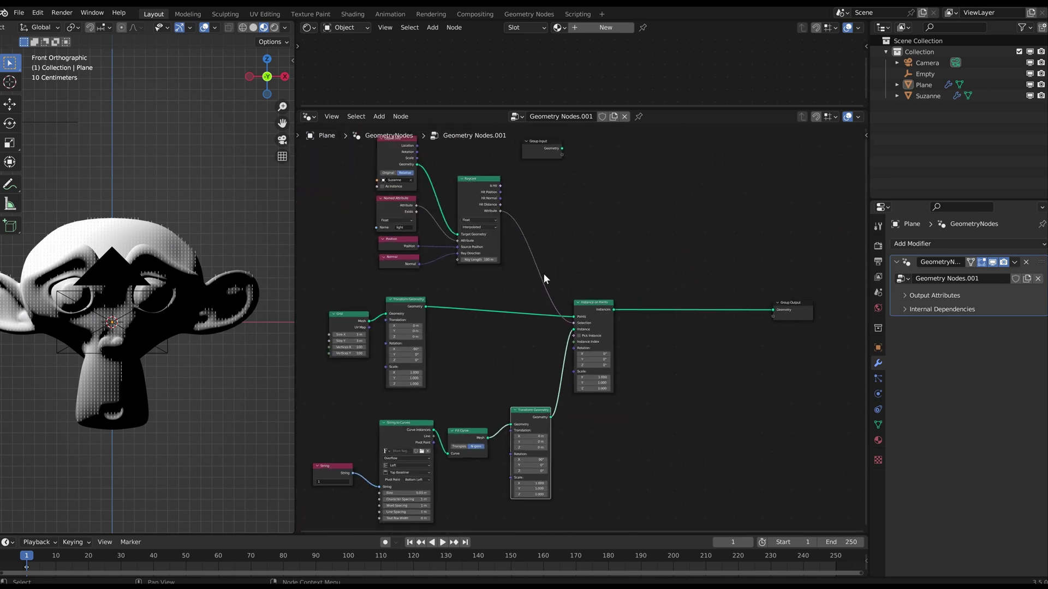
- Move Instance on Points away from Raycast and insert a ColorRamp node on the link from Raycast's Attribute to Selection
{"action": "left_click_drag", "start_coordinate": [593, 292], "coordinate": [624, 332]}
{"action": "key", "text": "g"}
{"action": "left_click", "coordinate": [704, 341]}
{"action": "key", "text": "shift+a"}
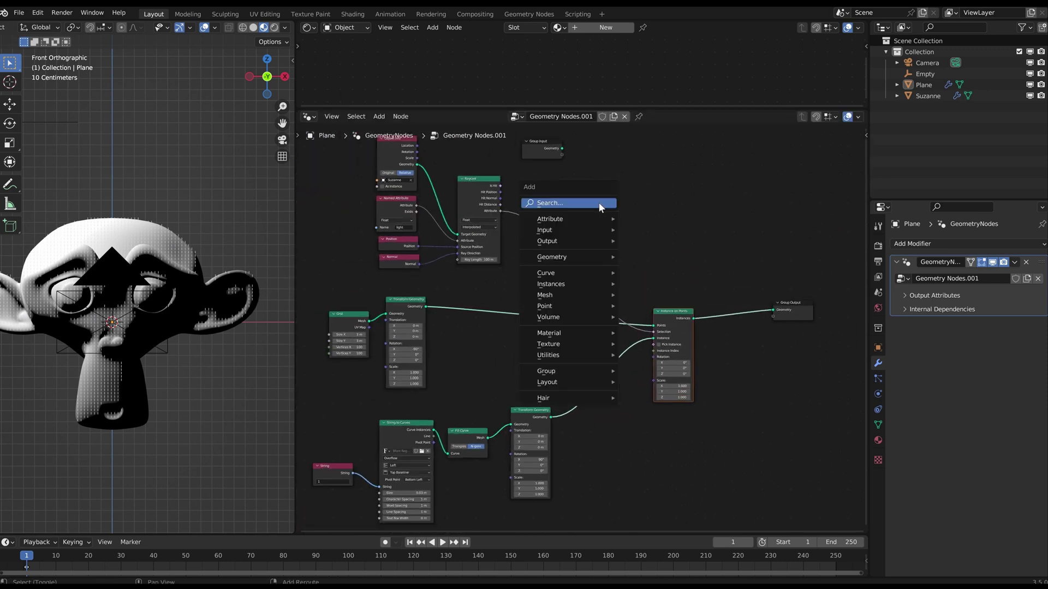
{"action": "left_click", "coordinate": [599, 203]}
{"action": "type", "text": "colorr"}
{"action": "key", "text": "Return"}
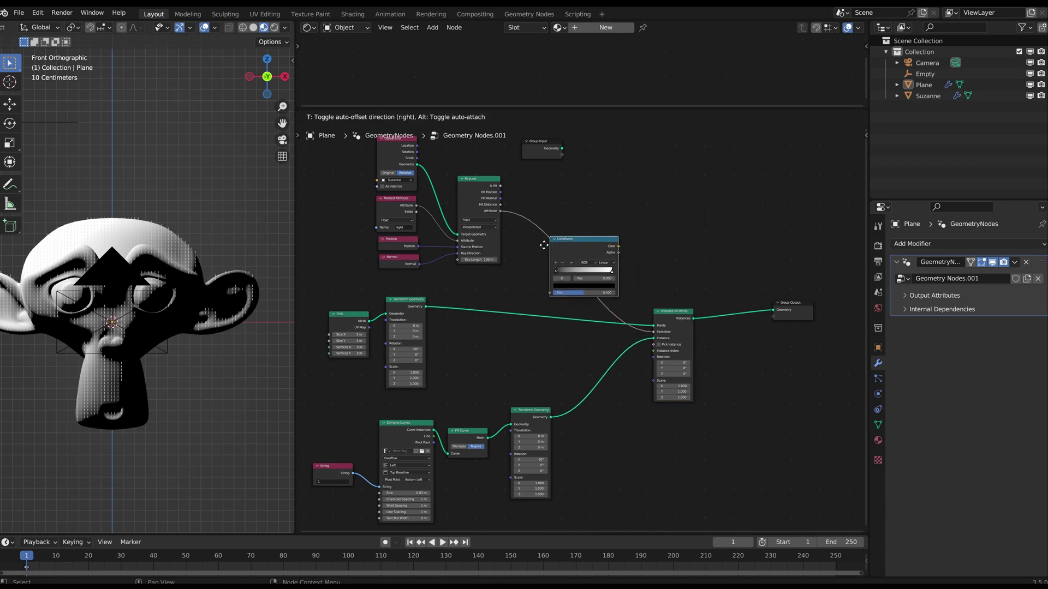
{"action": "left_click", "coordinate": [540, 244]}
{"action": "scroll", "coordinate": [627, 261], "scroll_direction": "up", "scroll_amount": 5}
{"action": "scroll", "coordinate": [632, 257], "scroll_direction": "up", "scroll_amount": 1}
{"action": "left_click_drag", "start_coordinate": [572, 204], "coordinate": [583, 201]}
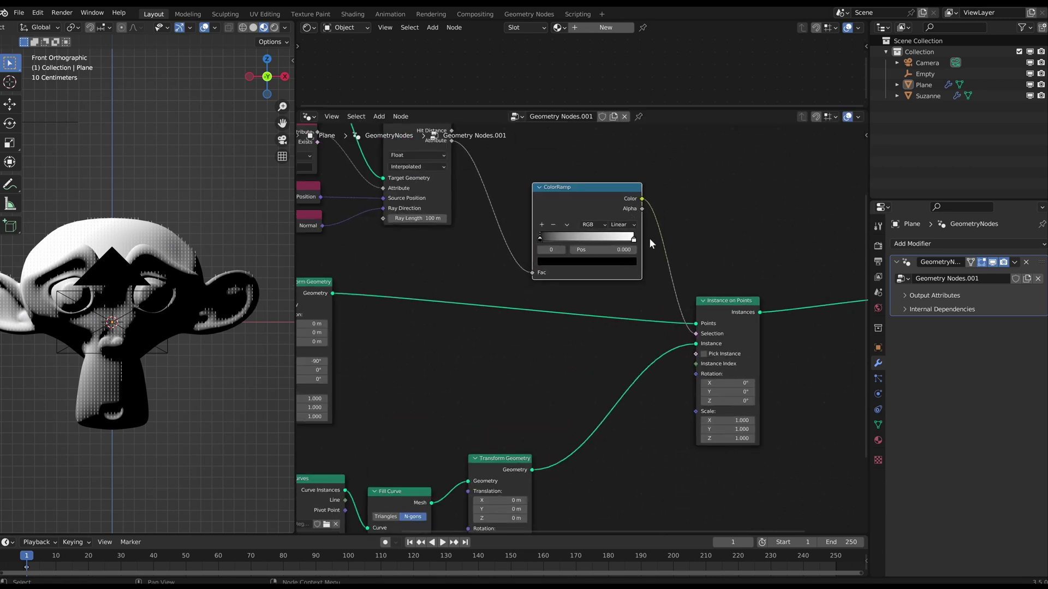
- Reverse the ColorRamp, moving its white stop to position 0 and setting the black stop's position to 0.002
{"action": "scroll", "coordinate": [633, 251], "scroll_direction": "up", "scroll_amount": 3}
{"action": "scroll", "coordinate": [614, 260], "scroll_direction": "up", "scroll_amount": 2}
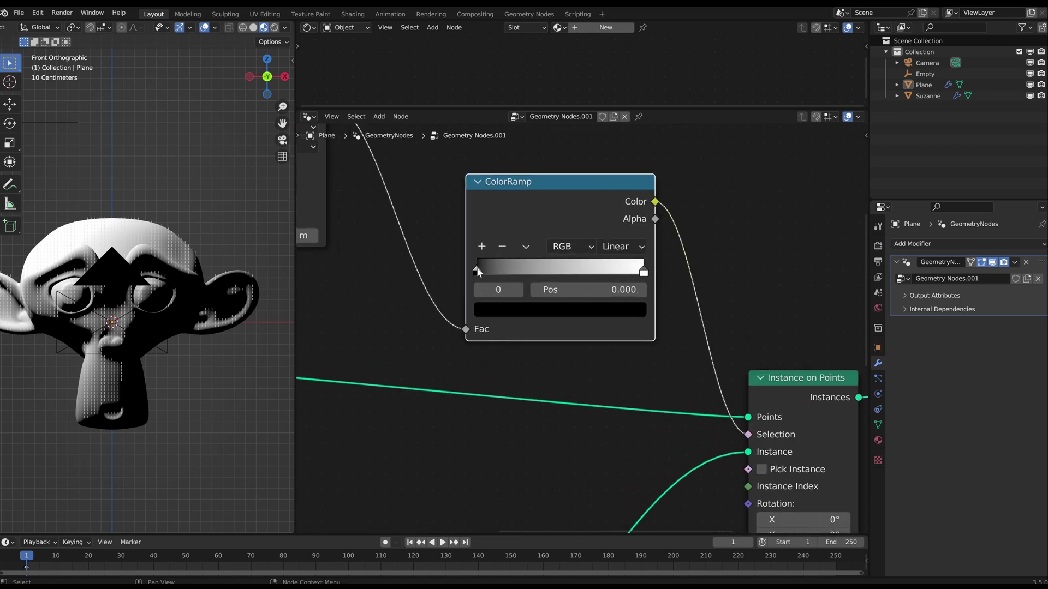
{"action": "left_click_drag", "start_coordinate": [479, 271], "coordinate": [565, 267]}
{"action": "left_click_drag", "start_coordinate": [639, 272], "coordinate": [437, 276]}
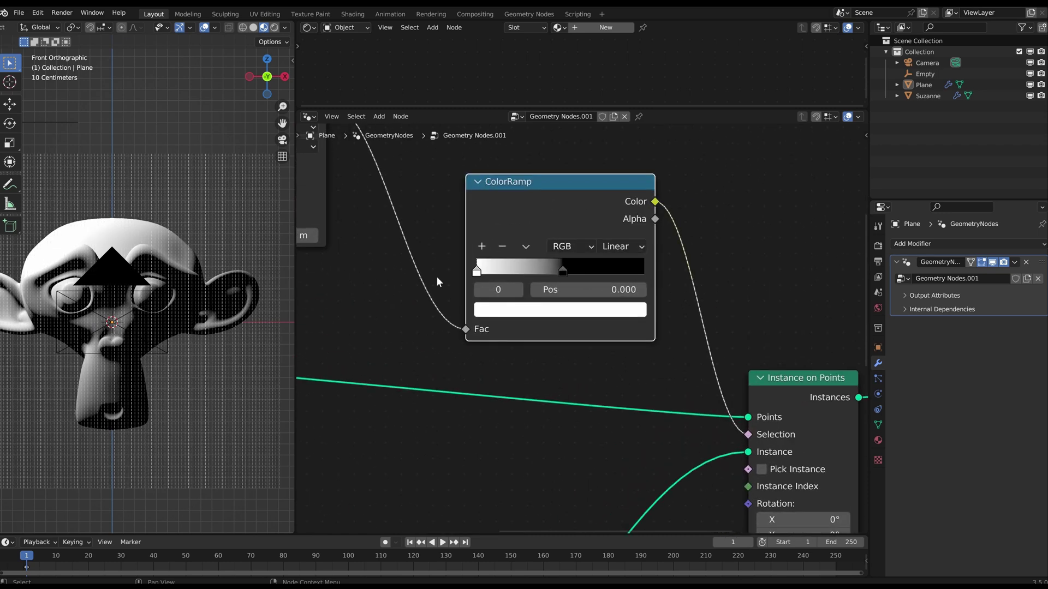
{"action": "left_click_drag", "start_coordinate": [565, 272], "coordinate": [603, 274]}
{"action": "mouse_move", "coordinate": [480, 271]}
{"action": "left_mouse_down"}
{"action": "mouse_move", "coordinate": [490, 273]}
{"action": "mouse_move", "coordinate": [475, 272]}
{"action": "left_mouse_up"}
{"action": "left_click_drag", "start_coordinate": [600, 273], "coordinate": [475, 273]}
{"action": "left_click", "coordinate": [600, 290]}
{"action": "left_click", "coordinate": [603, 287]}
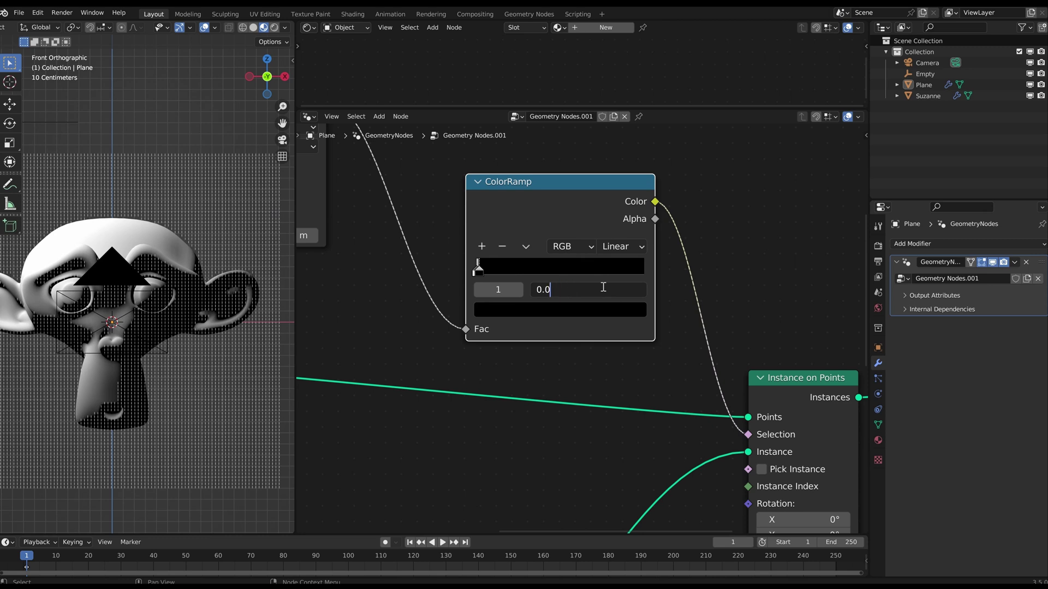
{"action": "key", "text": "Return"}
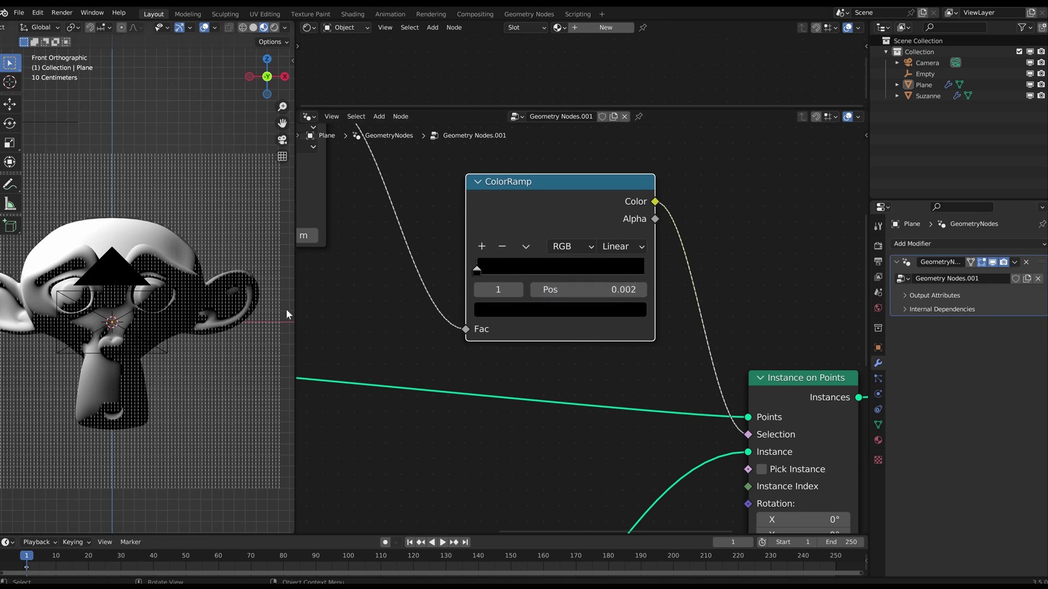
- Examine how the instances cover Suzanne and its surroundings in the viewport, and look over the node tree
{"action": "scroll", "coordinate": [228, 304], "scroll_direction": "up", "scroll_amount": 5}
{"action": "scroll", "coordinate": [164, 320], "scroll_direction": "down", "scroll_amount": 6}
{"action": "scroll", "coordinate": [153, 299], "scroll_direction": "up", "scroll_amount": 5}
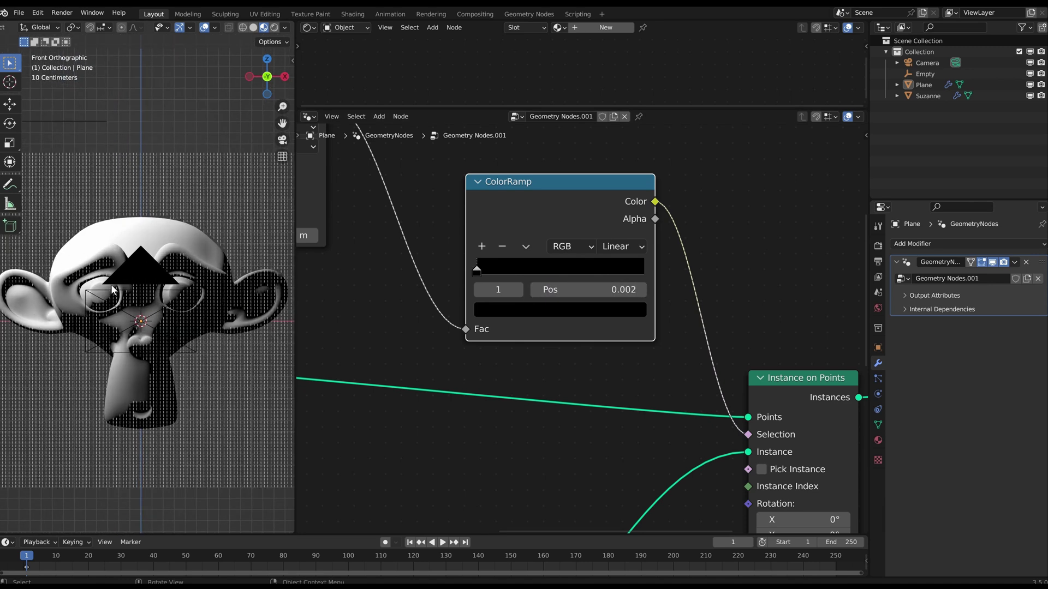
{"action": "scroll", "coordinate": [103, 285], "scroll_direction": "down", "scroll_amount": 5}
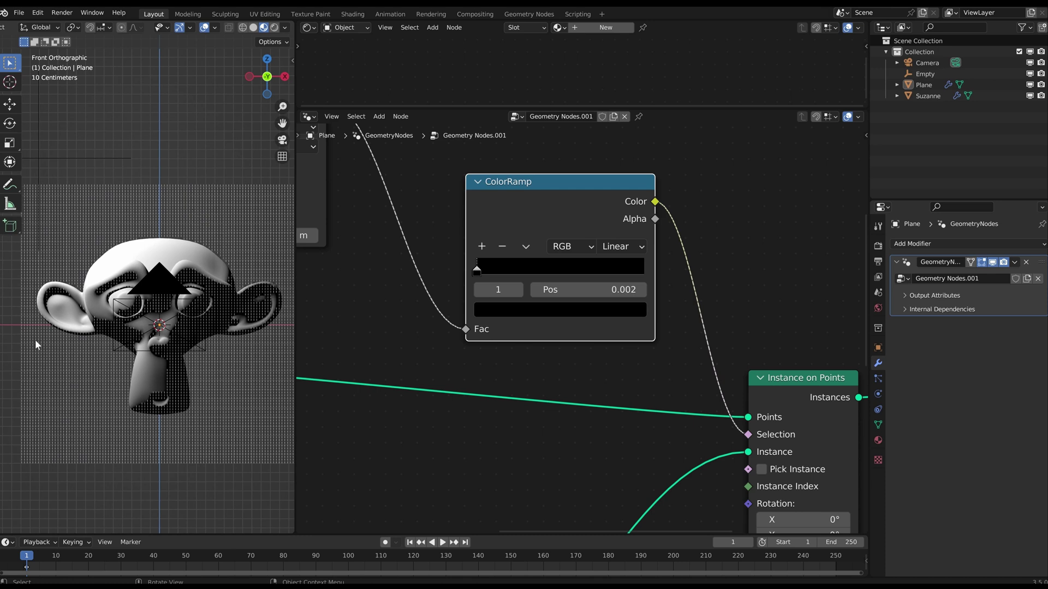
{"action": "scroll", "coordinate": [571, 268], "scroll_direction": "down", "scroll_amount": 5}
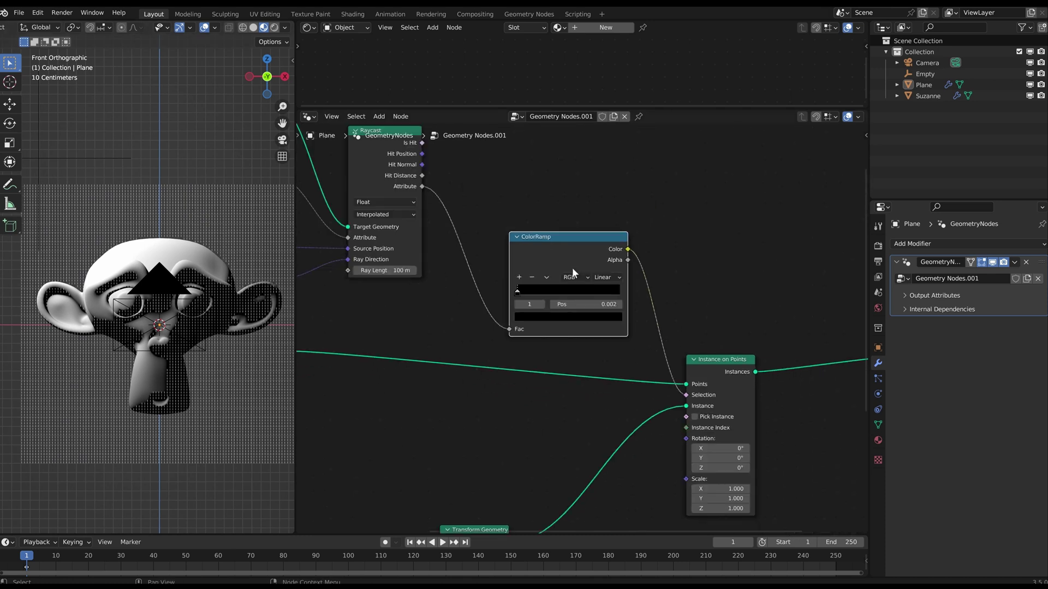
{"action": "middle_click_drag", "start_coordinate": [600, 249], "coordinate": [606, 251]}
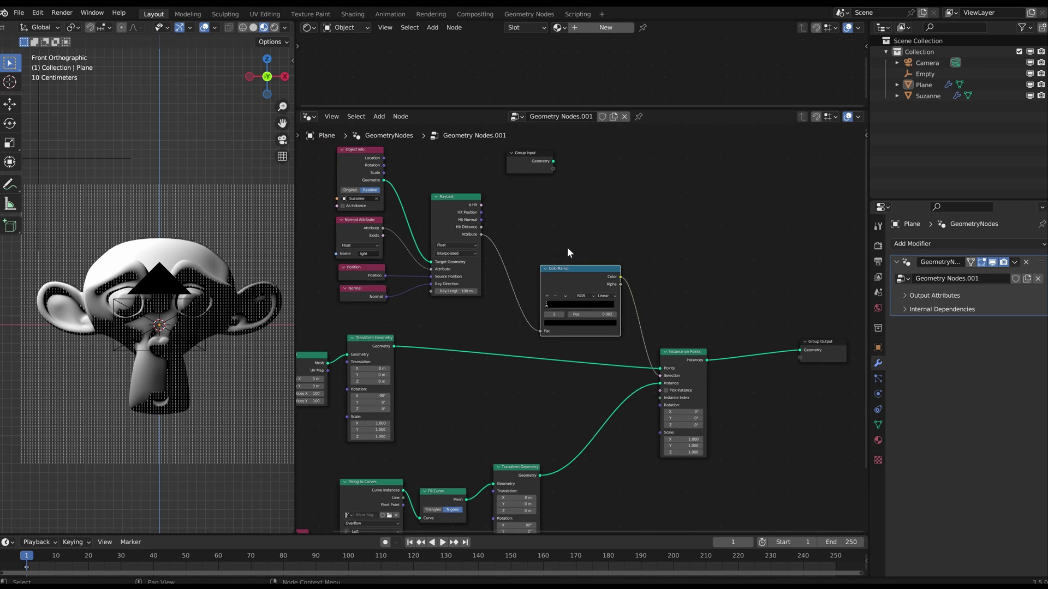
{"action": "middle_click_drag", "start_coordinate": [584, 202], "coordinate": [592, 266]}
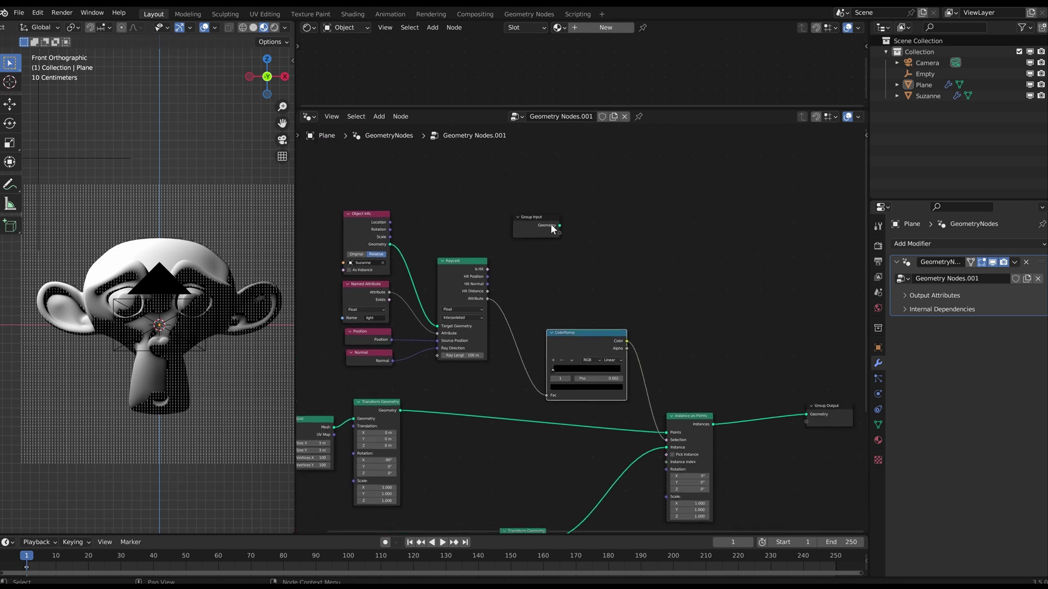
- Move the unused Group Input node up, clear of the Raycast node setup
{"action": "left_click_drag", "start_coordinate": [506, 205], "coordinate": [579, 253]}
{"action": "key", "text": "g"}
{"action": "left_click", "coordinate": [555, 212]}
- Add a Boolean Math node set to Not, fed by the Raycast node's Is Hit output
{"action": "scroll", "coordinate": [595, 273], "scroll_direction": "up", "scroll_amount": 2}
{"action": "scroll", "coordinate": [595, 273], "scroll_direction": "down", "scroll_amount": 2}
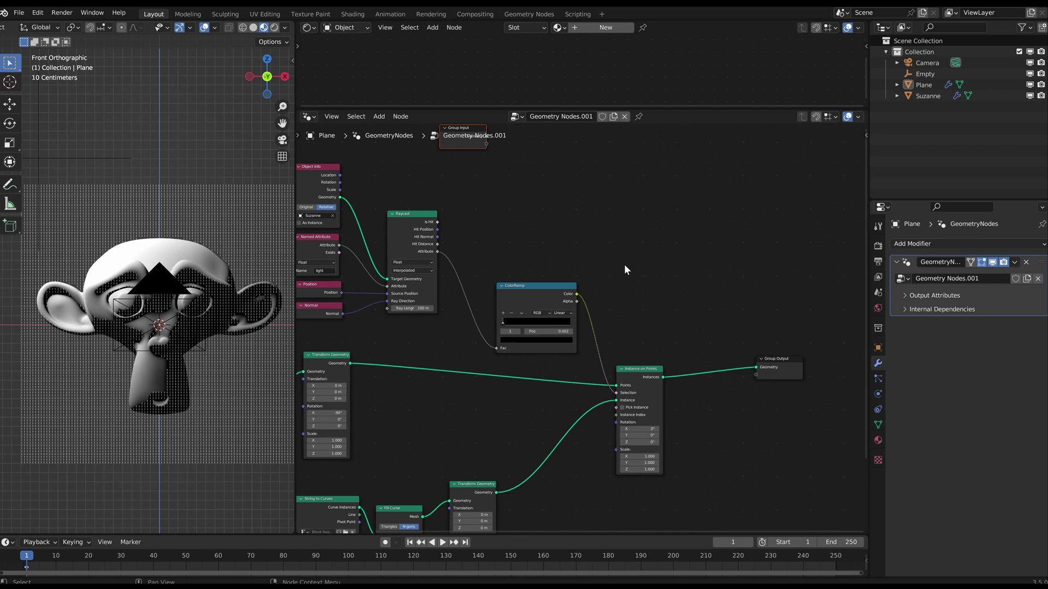
{"action": "scroll", "coordinate": [626, 269], "scroll_direction": "up", "scroll_amount": 1}
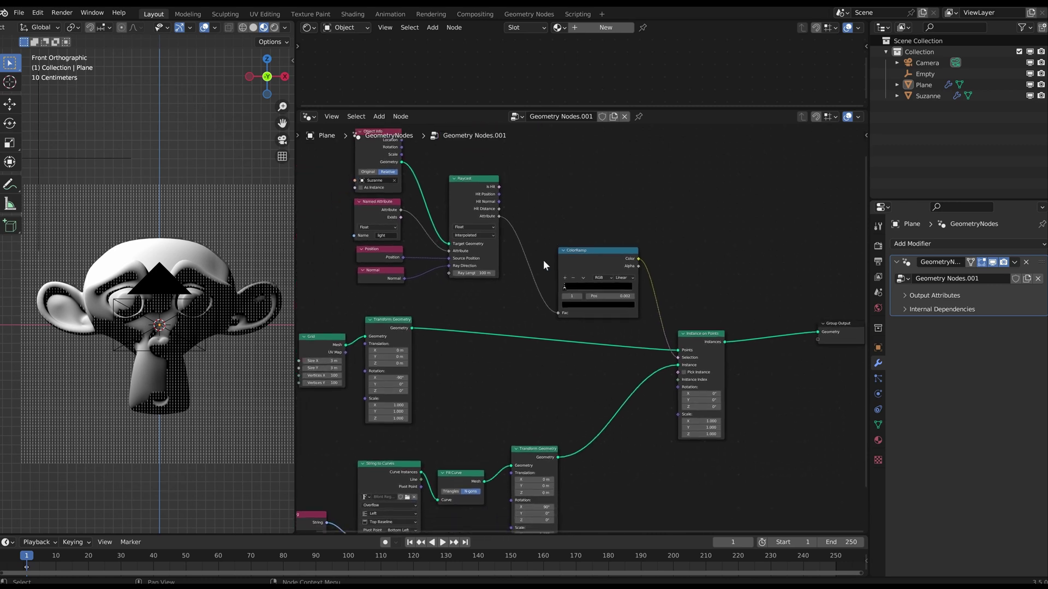
{"action": "key", "text": "shift+a"}
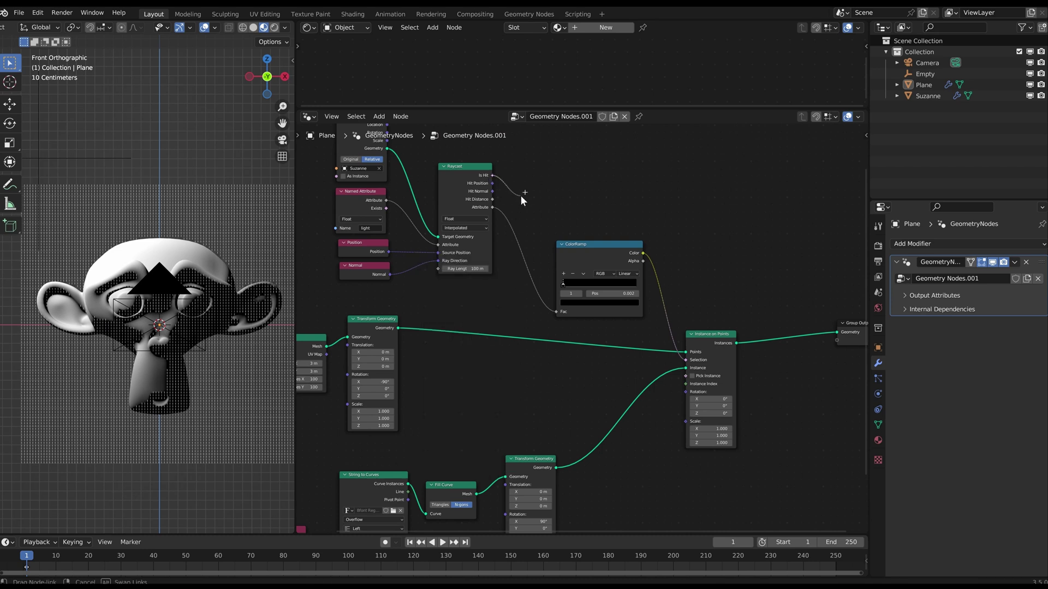
{"action": "key", "text": "shift+a"}
{"action": "type", "text": "boolean math"}
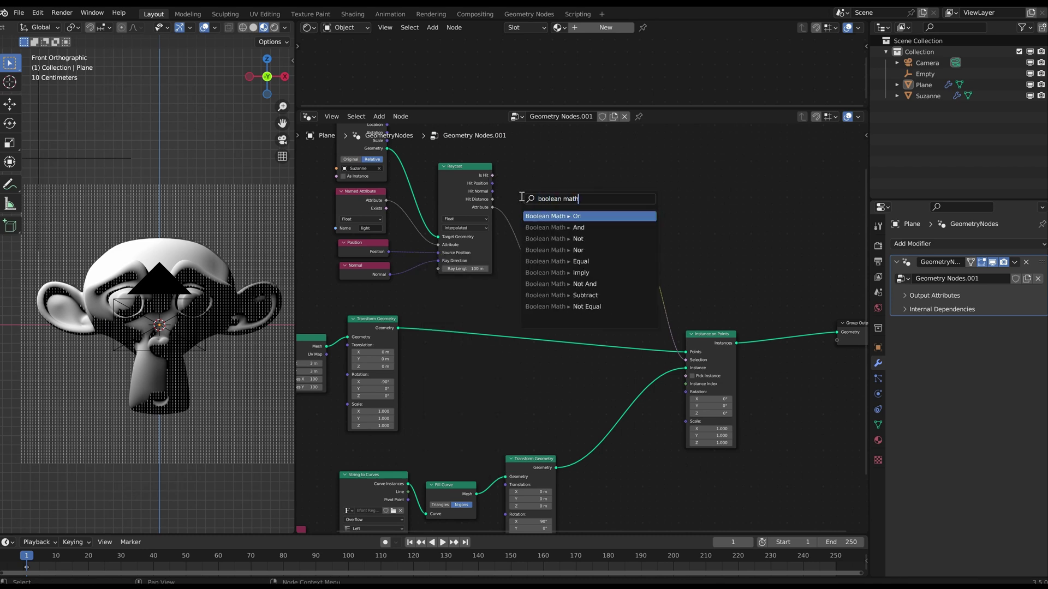
{"action": "key", "text": "Down"}
{"action": "key", "text": "Down"}
{"action": "key", "text": "Return"}
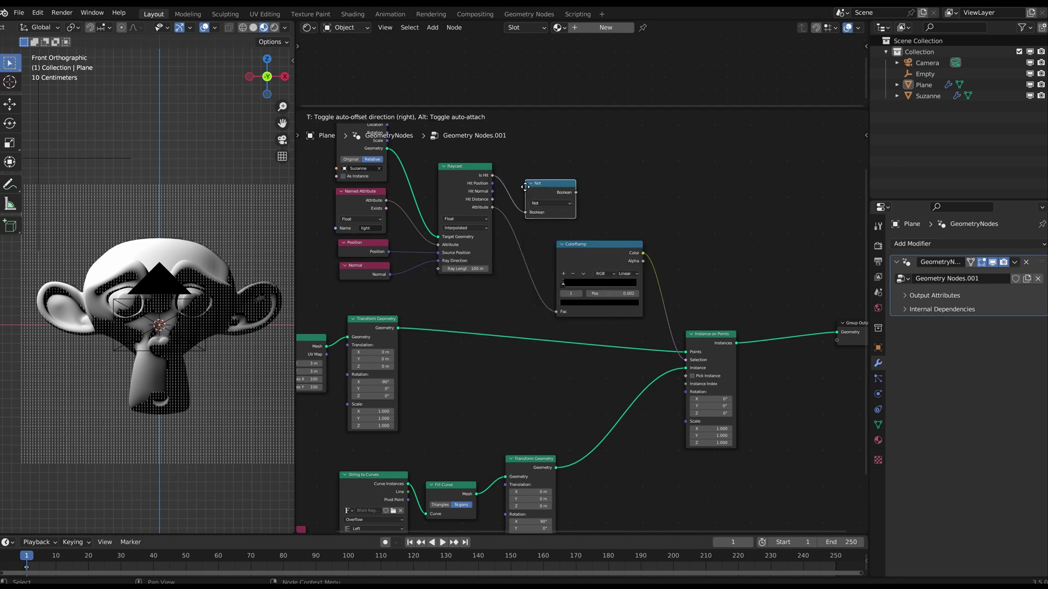
{"action": "left_click", "coordinate": [532, 184]}
- Reposition the Raycast and Not nodes so that they sit neatly side by side
{"action": "scroll", "coordinate": [538, 189], "scroll_direction": "up", "scroll_amount": 3}
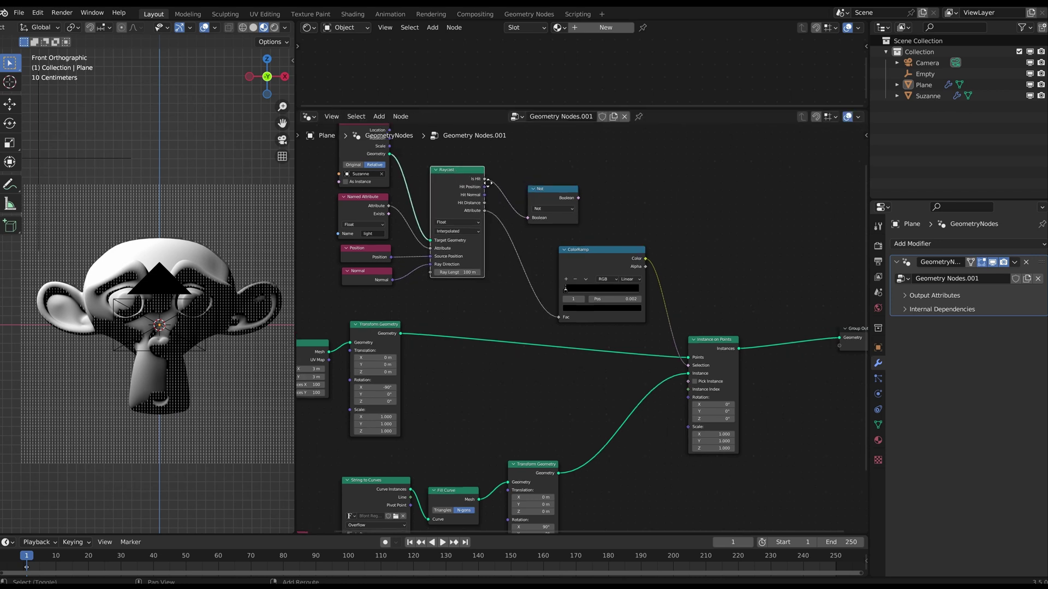
{"action": "left_click_drag", "start_coordinate": [555, 183], "coordinate": [519, 166]}
{"action": "middle_click_drag", "start_coordinate": [516, 157], "coordinate": [545, 214]}
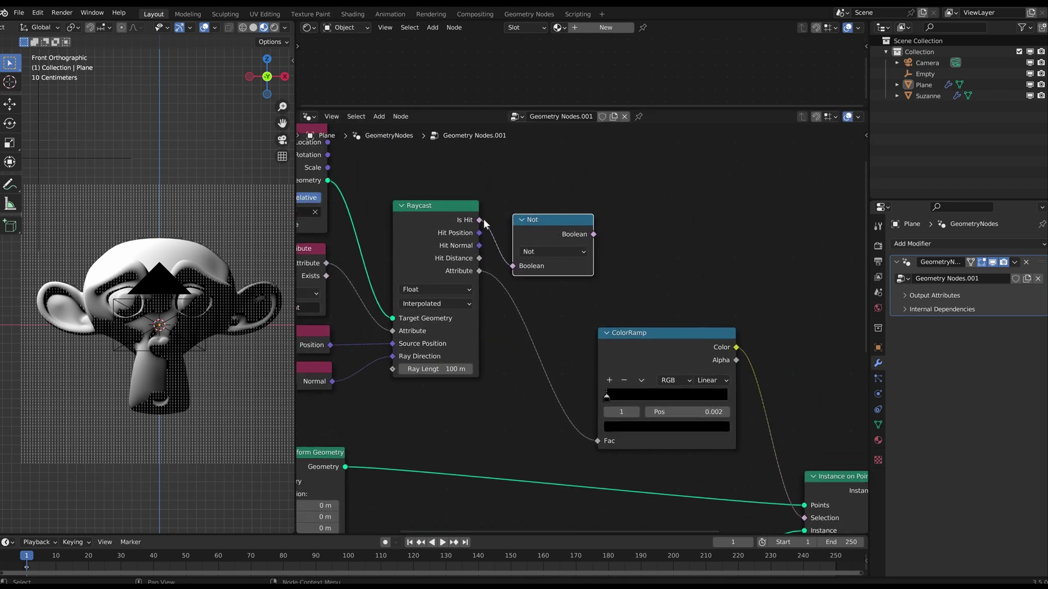
{"action": "left_click_drag", "start_coordinate": [514, 269], "coordinate": [511, 248]}
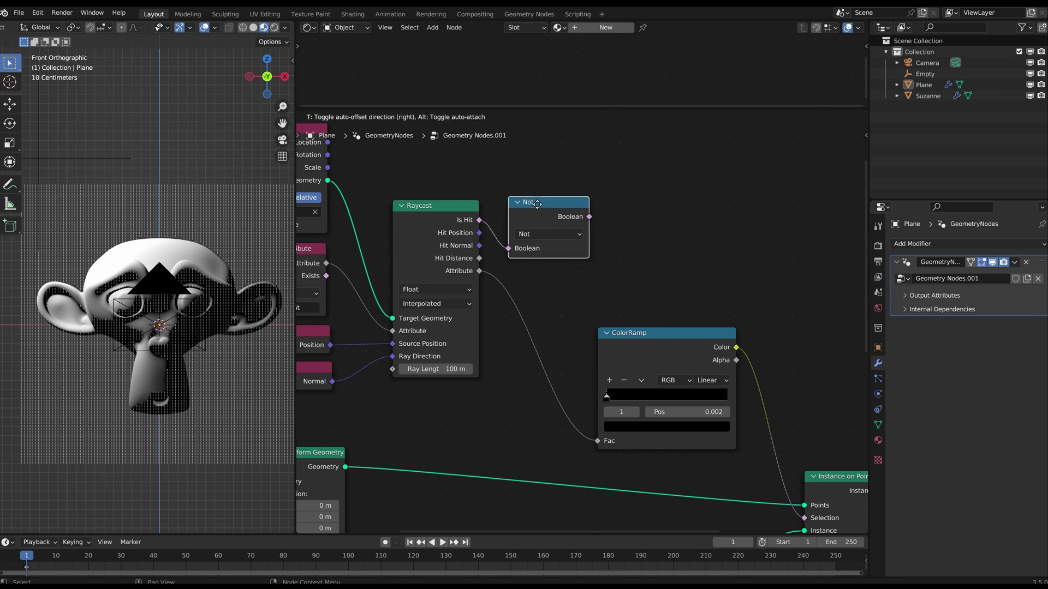
- Insert a Delete Geometry node between the grid's Transform Geometry and Instance on Points, with the Not output connected to its Selection
{"action": "scroll", "coordinate": [565, 224], "scroll_direction": "down", "scroll_amount": 2}
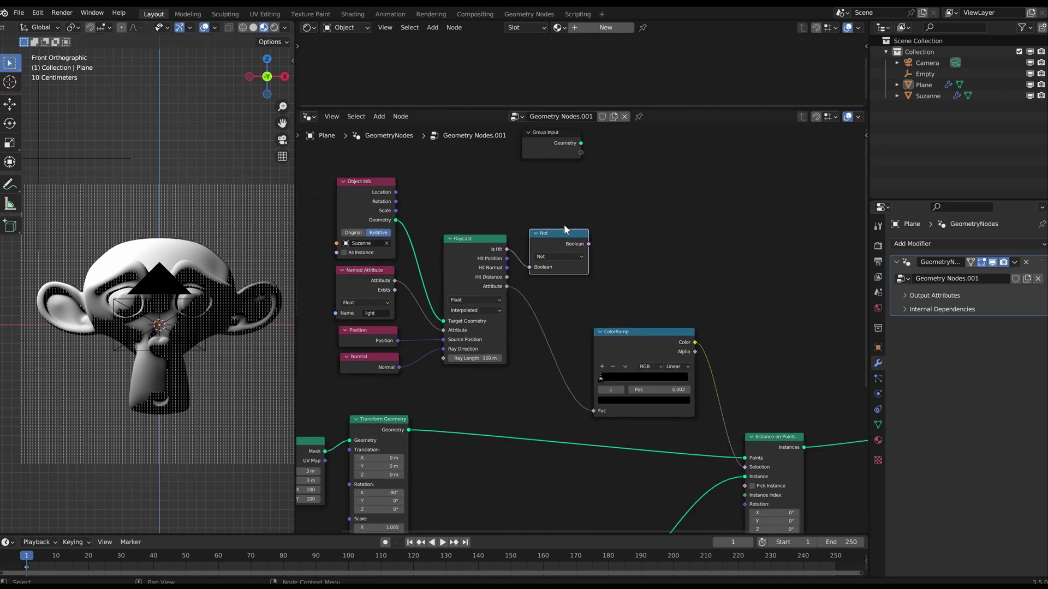
{"action": "left_click_drag", "start_coordinate": [618, 328], "coordinate": [625, 322]}
{"action": "key", "text": "shift+a"}
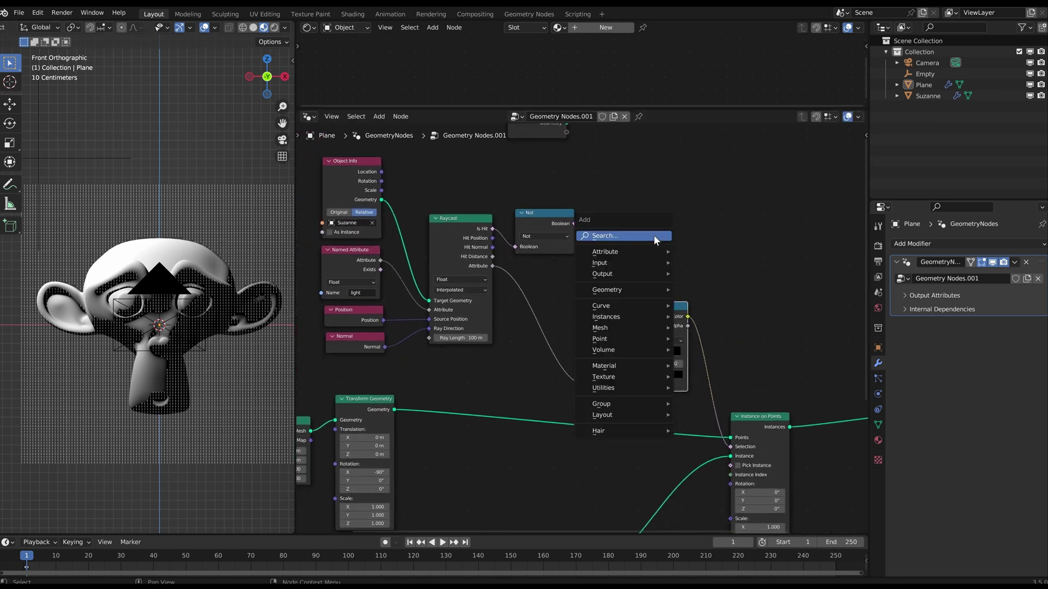
{"action": "type", "text": "delet"}
{"action": "key", "text": "Return"}
{"action": "left_click", "coordinate": [631, 227]}
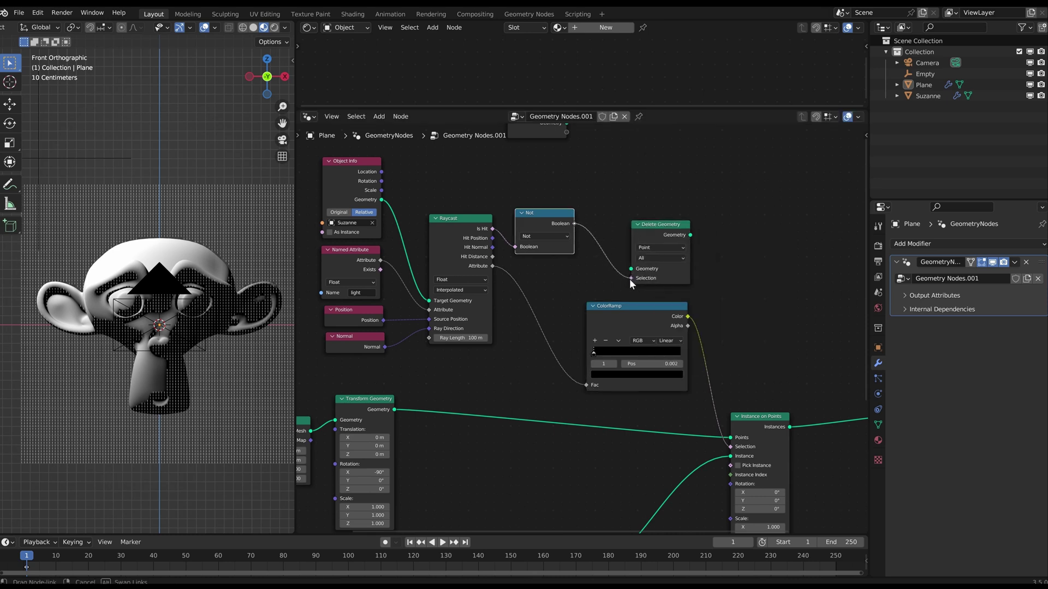
{"action": "left_click_drag", "start_coordinate": [630, 280], "coordinate": [545, 399]}
{"action": "middle_click_drag", "start_coordinate": [450, 398], "coordinate": [474, 356]}
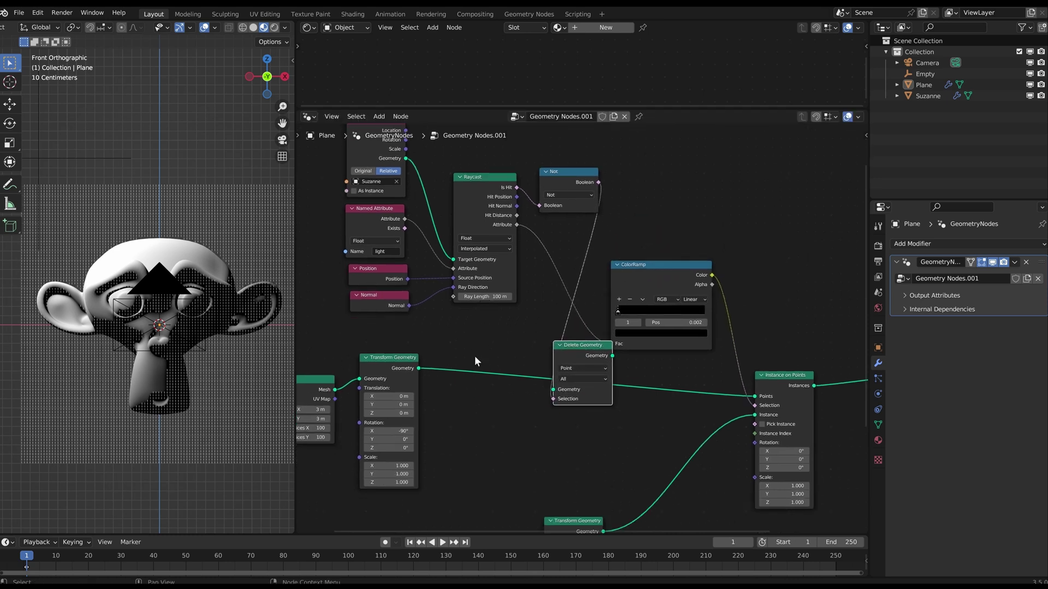
{"action": "right_click_drag", "start_coordinate": [405, 379], "coordinate": [739, 398], "text": "alt"}
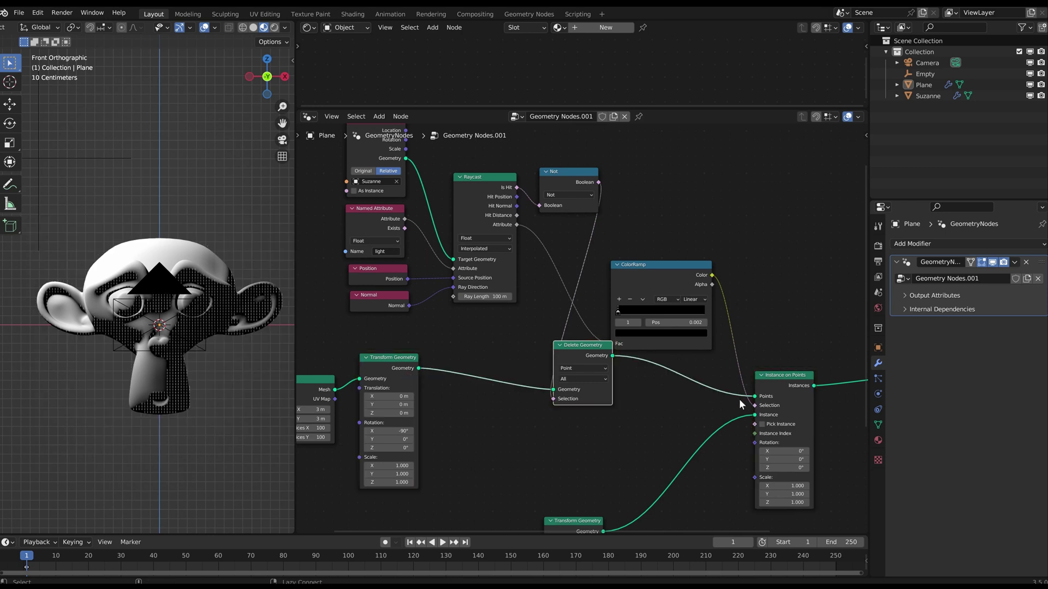
- Shift the Raycast node slightly toward its input nodes and move the Not node down toward Delete Geometry
{"action": "left_click_drag", "start_coordinate": [513, 191], "coordinate": [499, 188]}
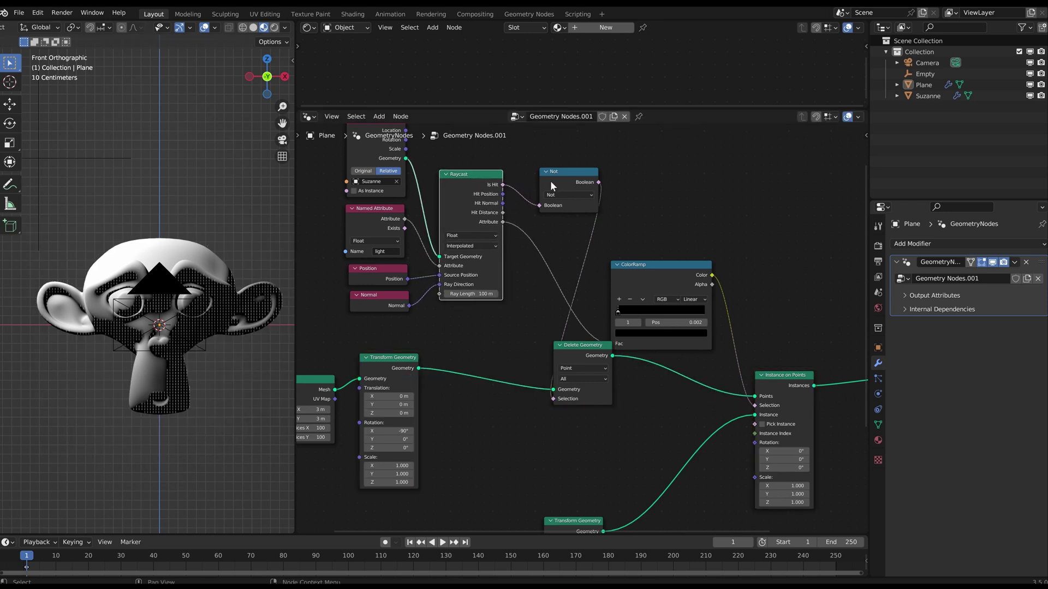
{"action": "left_click_drag", "start_coordinate": [571, 173], "coordinate": [522, 311]}
{"action": "scroll", "coordinate": [524, 305], "scroll_direction": "down", "scroll_amount": 6}
{"action": "middle_click_drag", "start_coordinate": [549, 218], "coordinate": [575, 250]}
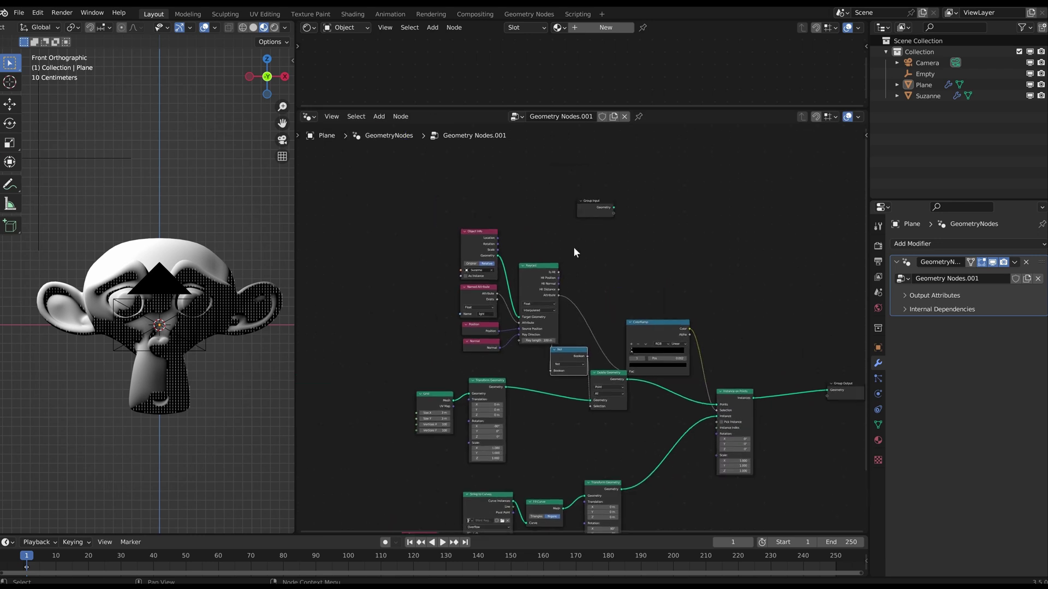
{"action": "left_click_drag", "start_coordinate": [454, 213], "coordinate": [557, 327]}
{"action": "left_click_drag", "start_coordinate": [551, 324], "coordinate": [496, 318]}
{"action": "right_click", "coordinate": [497, 329]}
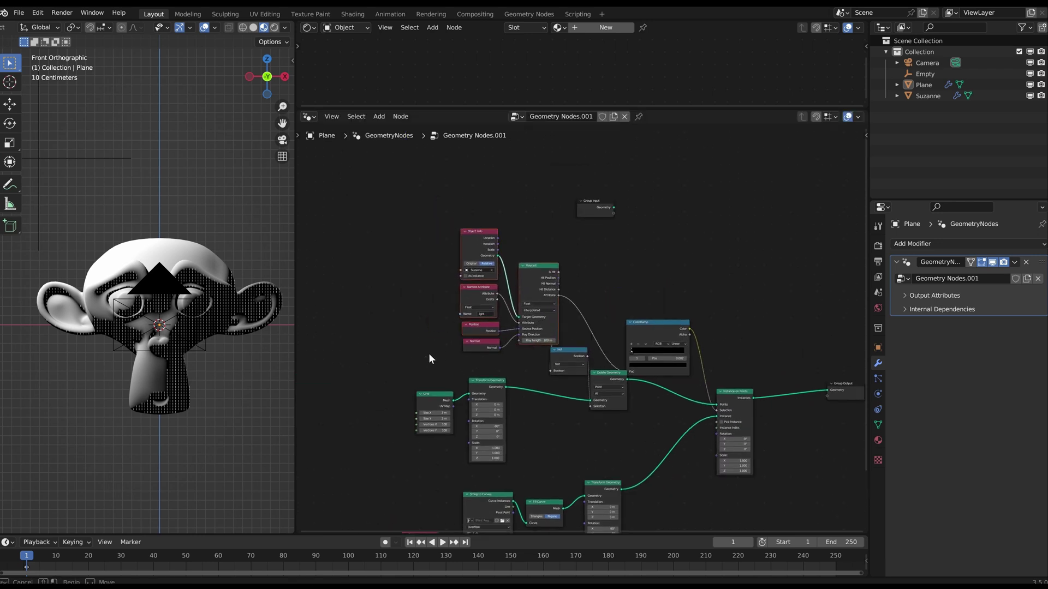
- Move Raycast and its four input nodes together up and to the left, and place the Not node above the grid's Transform Geometry
{"action": "left_click_drag", "start_coordinate": [426, 358], "coordinate": [533, 219]}
{"action": "key", "text": "g"}
{"action": "left_click", "coordinate": [477, 257]}
{"action": "left_click_drag", "start_coordinate": [583, 371], "coordinate": [479, 342]}
{"action": "scroll", "coordinate": [518, 332], "scroll_direction": "up", "scroll_amount": 5}
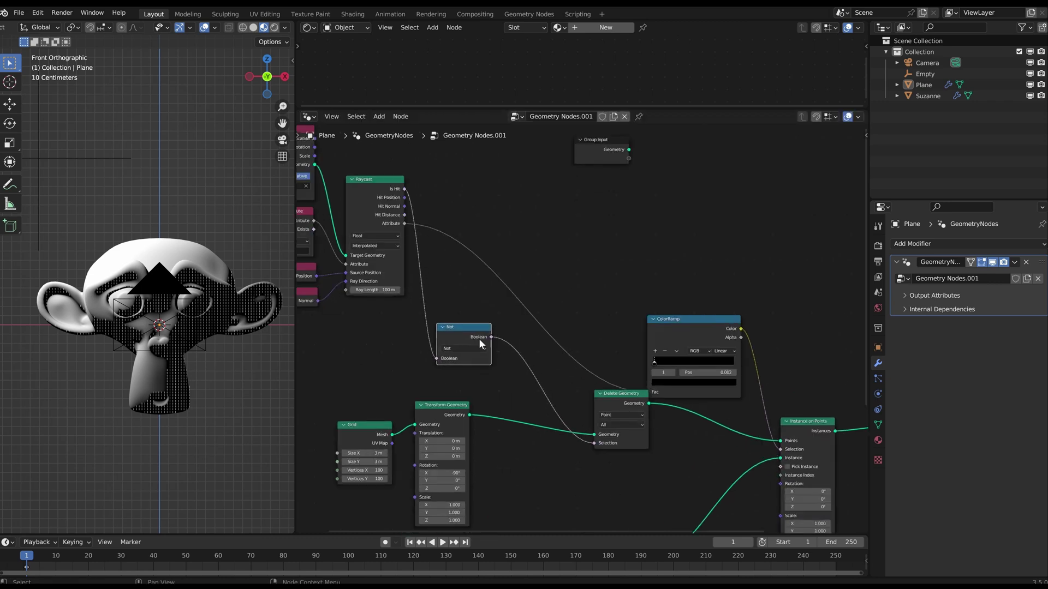
- Move the Delete Geometry node closer to the grid's Transform Geometry node
{"action": "middle_click_drag", "start_coordinate": [502, 372], "coordinate": [496, 289]}
{"action": "left_click_drag", "start_coordinate": [611, 320], "coordinate": [552, 333]}
{"action": "scroll", "coordinate": [142, 280], "scroll_direction": "up", "scroll_amount": 3}
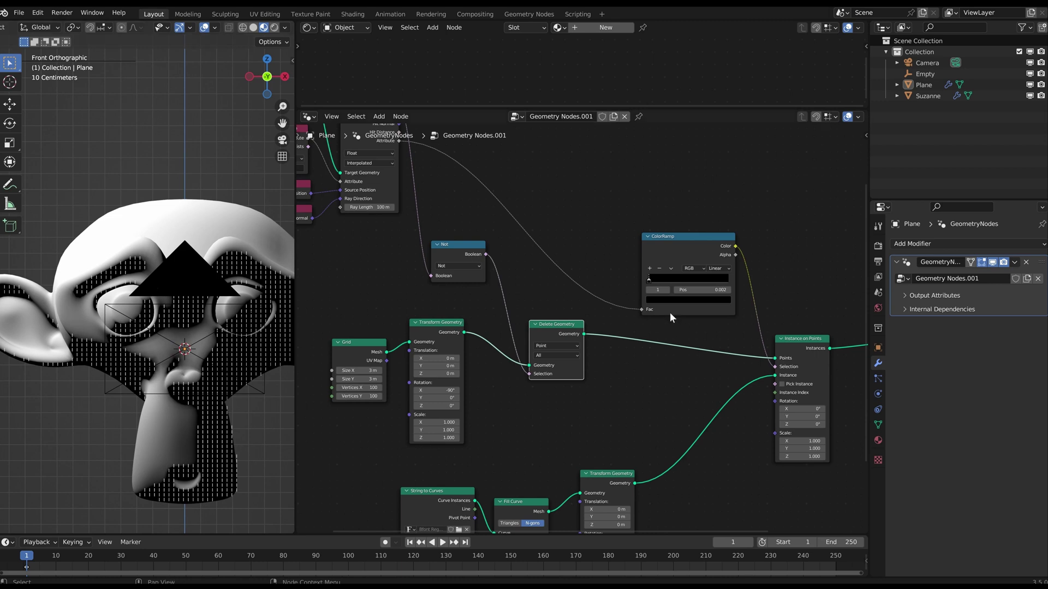
- Move the Instance on Points node down so it lines up with the text's Transform Geometry node
{"action": "scroll", "coordinate": [675, 392], "scroll_direction": "down", "scroll_amount": 1}
{"action": "scroll", "coordinate": [675, 392], "scroll_direction": "down", "scroll_amount": 2}
{"action": "middle_click_drag", "start_coordinate": [675, 392], "coordinate": [608, 307]}
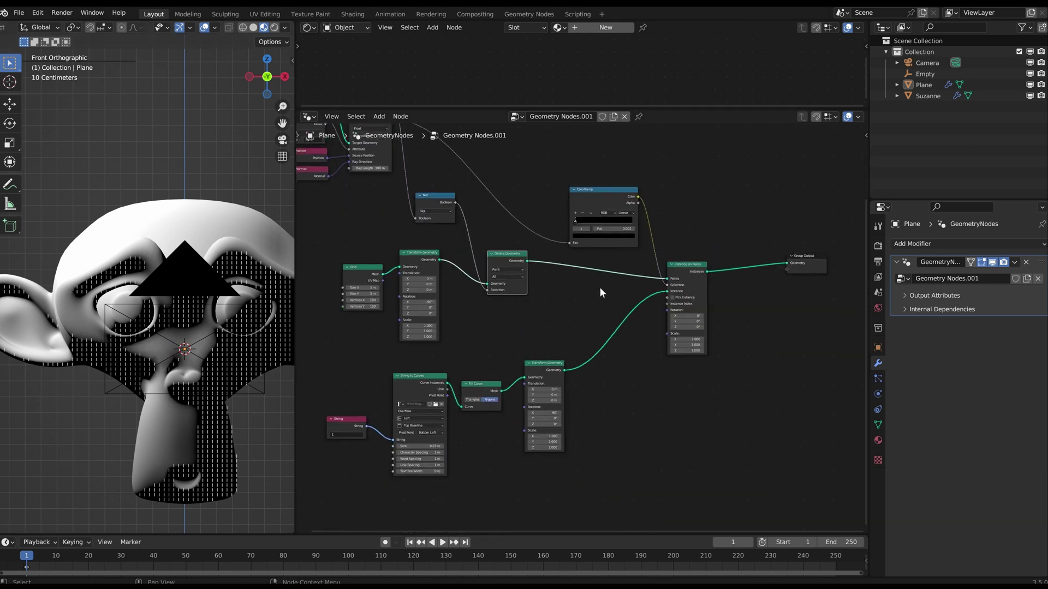
{"action": "scroll", "coordinate": [601, 293], "scroll_direction": "up", "scroll_amount": 2}
{"action": "left_click_drag", "start_coordinate": [633, 294], "coordinate": [753, 318]}
{"action": "key", "text": "g"}
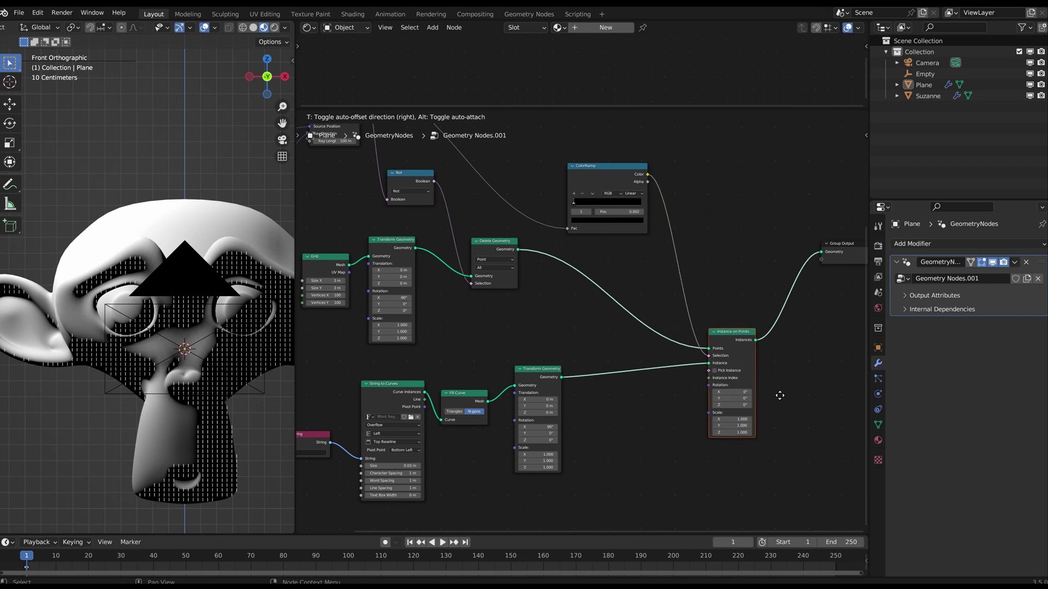
{"action": "left_click", "coordinate": [779, 394]}
{"action": "middle_click_drag", "start_coordinate": [687, 323], "coordinate": [658, 243]}
{"action": "key", "text": "g"}
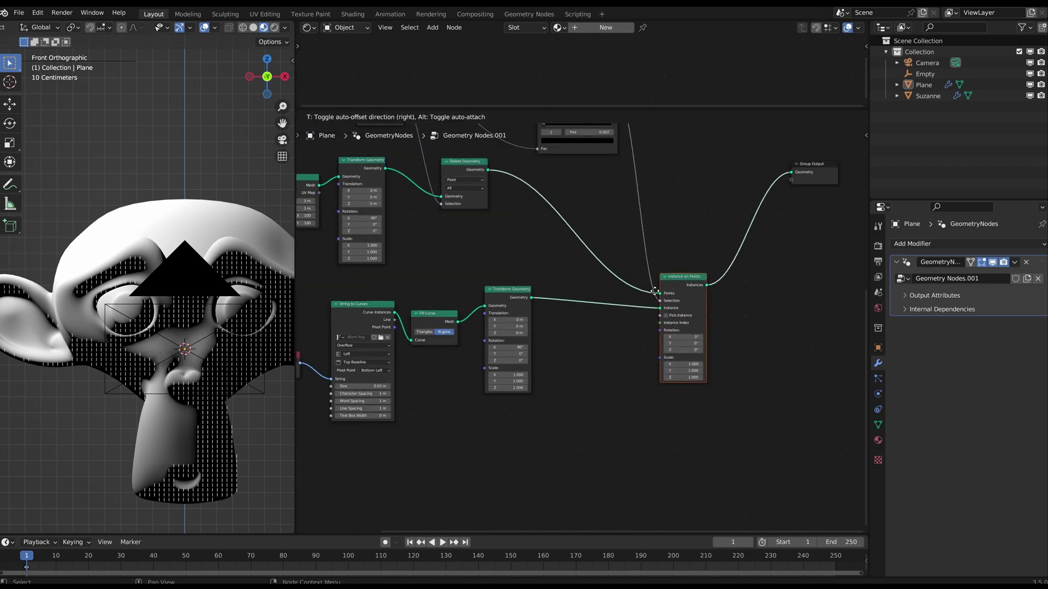
{"action": "left_click", "coordinate": [648, 291]}
- Rearrange the text's Transform Geometry, Fill Curve, String to Curves and String nodes into a compact row below the grid nodes
{"action": "middle_click_drag", "start_coordinate": [482, 276], "coordinate": [548, 258]}
{"action": "left_click_drag", "start_coordinate": [535, 248], "coordinate": [592, 285]}
{"action": "key", "text": "g"}
{"action": "left_click", "coordinate": [610, 271]}
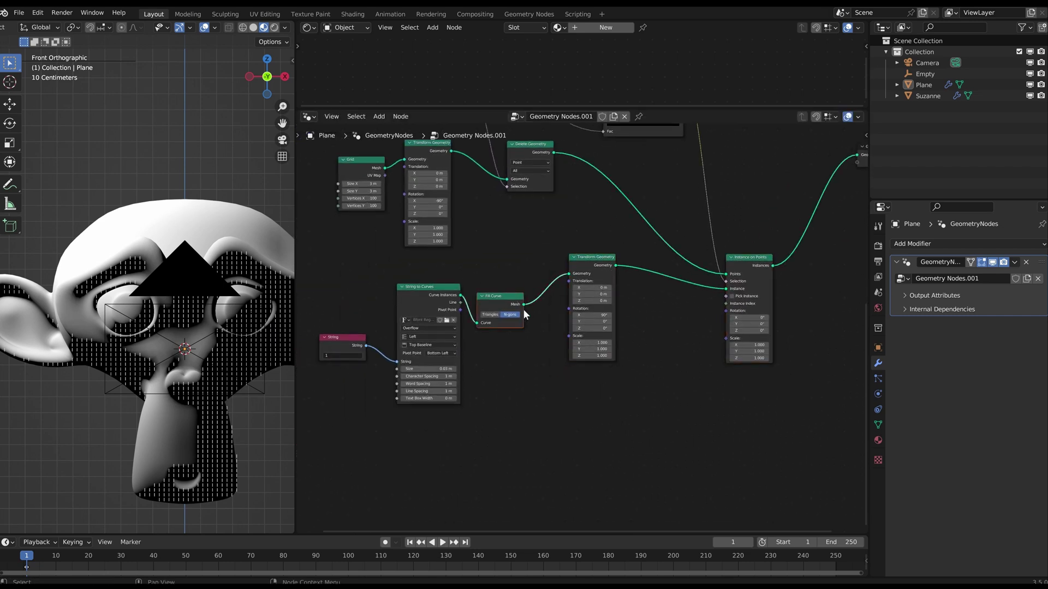
{"action": "key", "text": "g"}
{"action": "left_click", "coordinate": [514, 286]}
{"action": "left_click_drag", "start_coordinate": [526, 314], "coordinate": [446, 319]}
{"action": "key", "text": "g"}
{"action": "left_click", "coordinate": [459, 300]}
{"action": "left_click_drag", "start_coordinate": [354, 315], "coordinate": [372, 352]}
{"action": "key", "text": "g"}
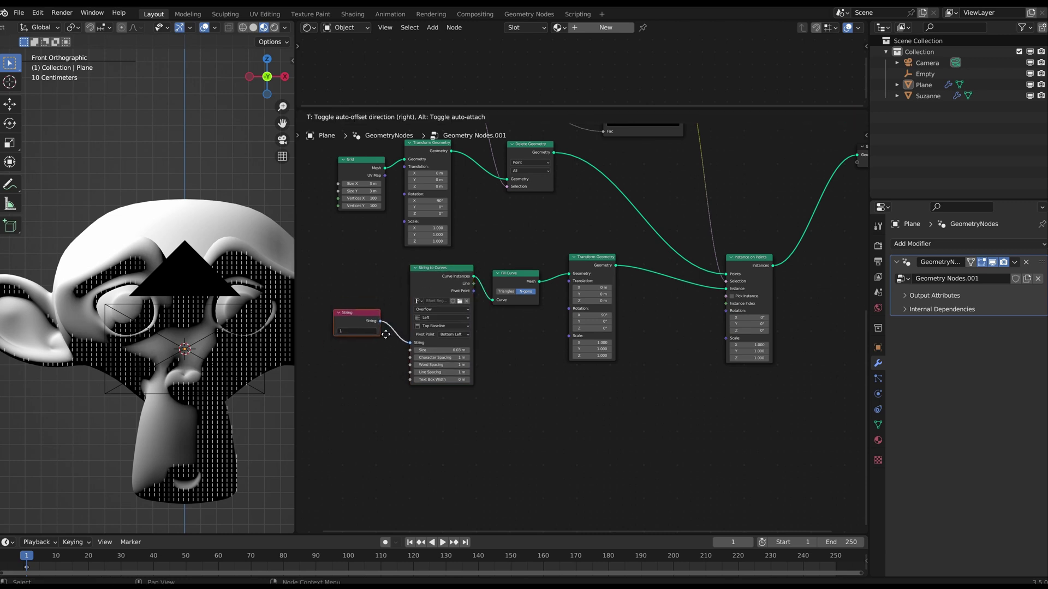
{"action": "left_click", "coordinate": [391, 345]}
- Duplicate the whole text chain from String to Instance on Points and place the copy directly below the original
{"action": "middle_click_drag", "start_coordinate": [545, 380], "coordinate": [535, 329]}
{"action": "scroll", "coordinate": [558, 341], "scroll_direction": "down", "scroll_amount": 1}
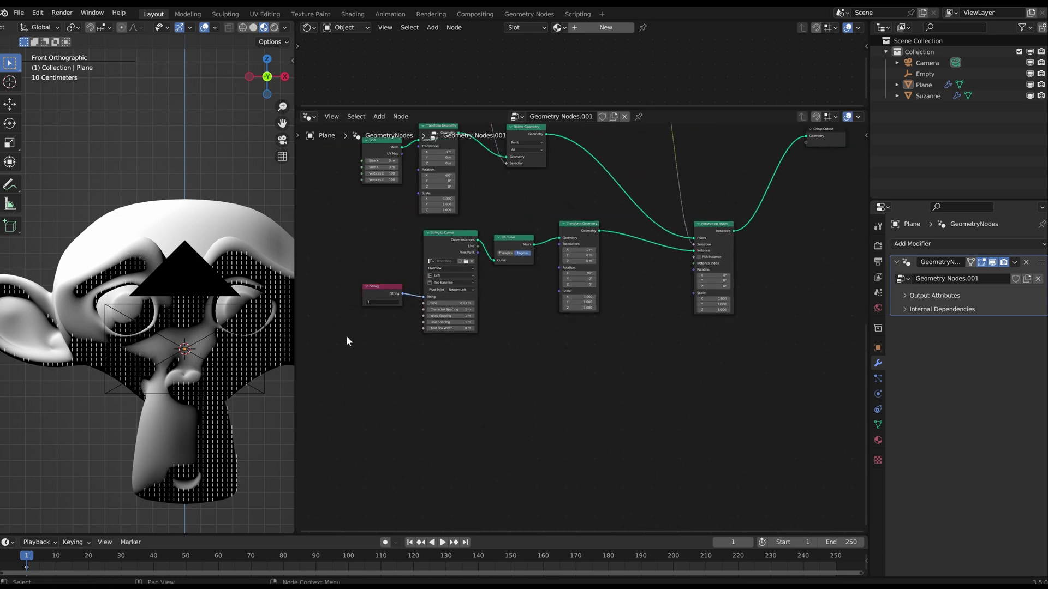
{"action": "left_click_drag", "start_coordinate": [346, 336], "coordinate": [747, 239]}
{"action": "key", "text": "g"}
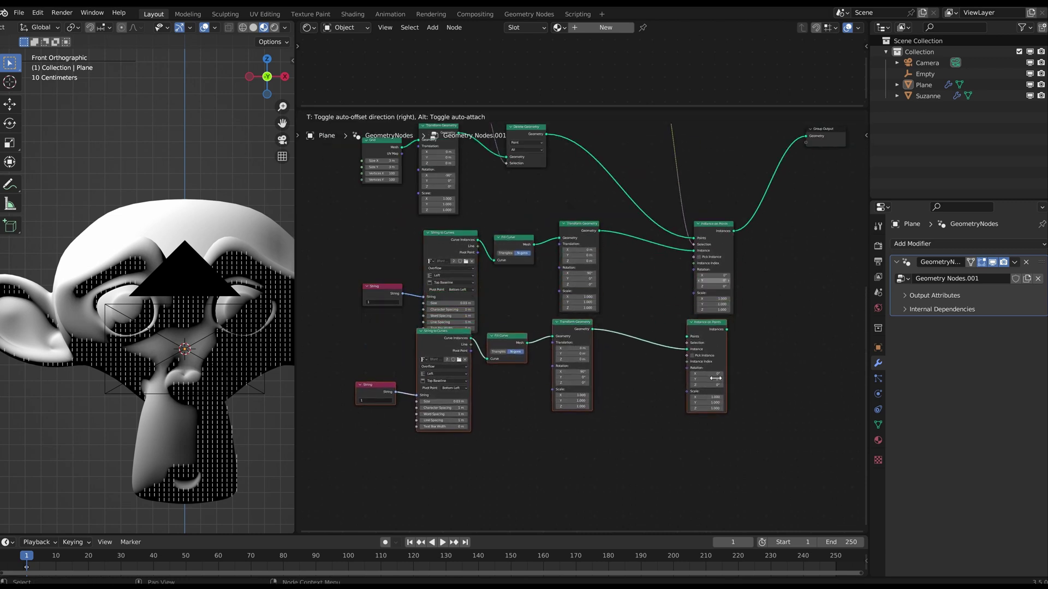
{"action": "left_click", "coordinate": [722, 402]}
- Set the duplicated String node's text to 4
{"action": "scroll", "coordinate": [543, 357], "scroll_direction": "up", "scroll_amount": 4}
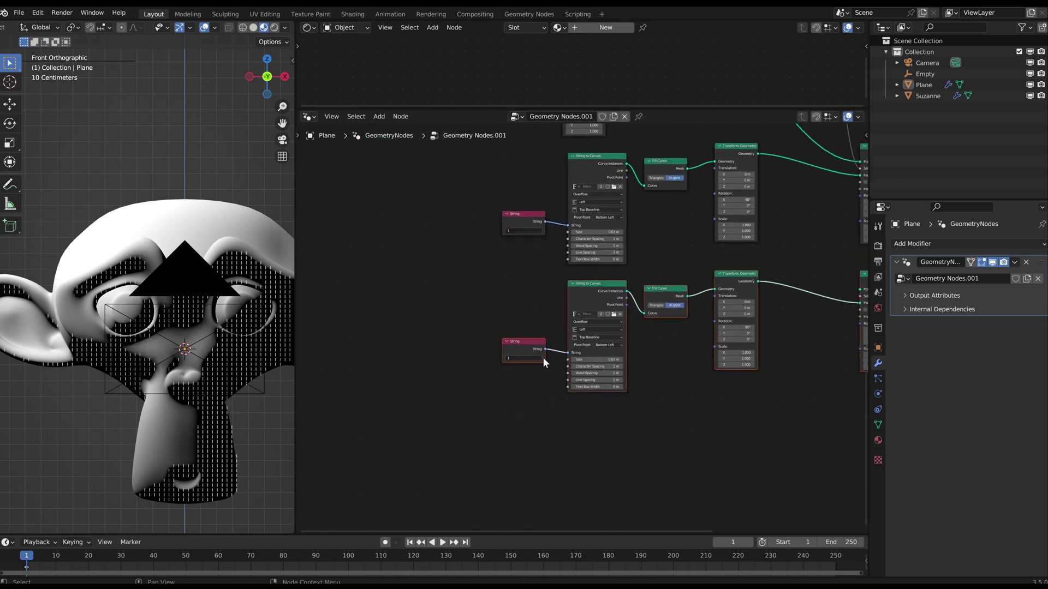
{"action": "left_click", "coordinate": [496, 373]}
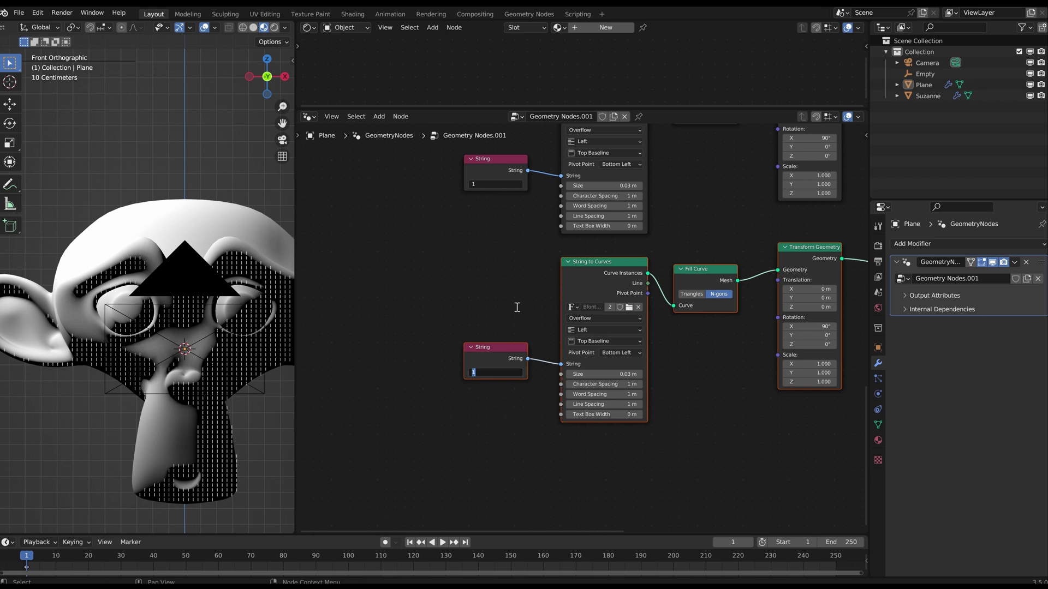
{"action": "scroll", "coordinate": [611, 354], "scroll_direction": "down", "scroll_amount": 4}
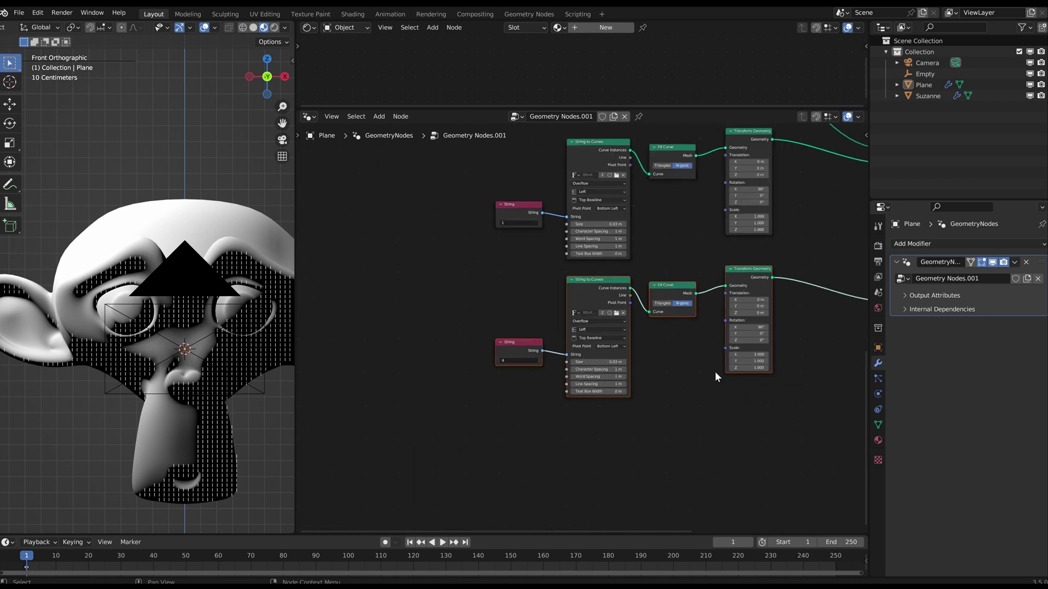
{"action": "left_click", "coordinate": [715, 372]}
{"action": "scroll", "coordinate": [546, 363], "scroll_direction": "up", "scroll_amount": 4}
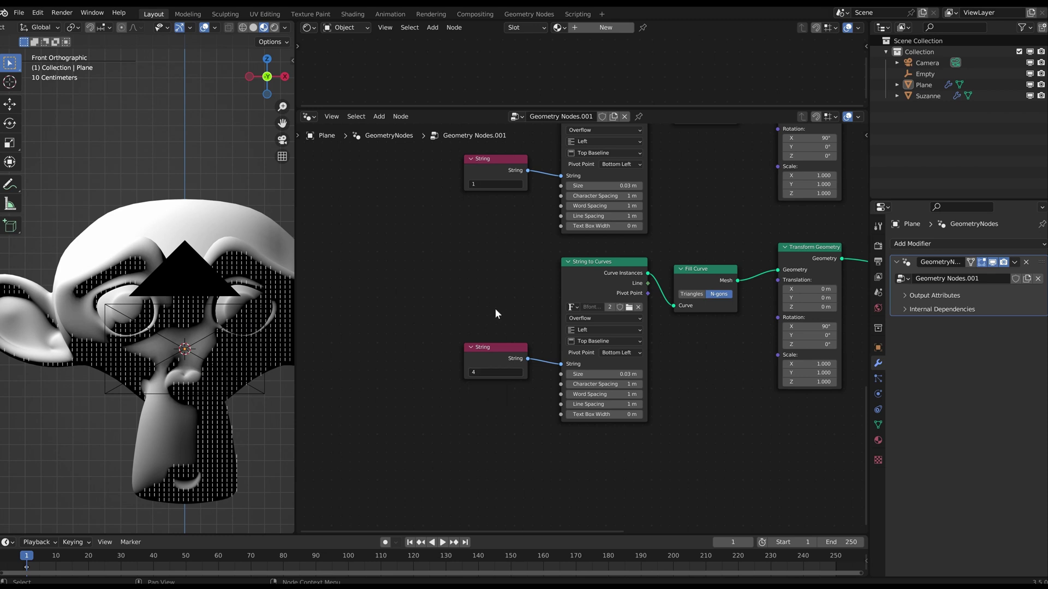
- Move the ColorRamp node down between the upper text Transform Geometry and Instance on Points nodes
{"action": "scroll", "coordinate": [709, 367], "scroll_direction": "down", "scroll_amount": 2}
{"action": "middle_click_drag", "start_coordinate": [737, 367], "coordinate": [569, 376]}
{"action": "scroll", "coordinate": [584, 351], "scroll_direction": "up", "scroll_amount": 1}
{"action": "scroll", "coordinate": [578, 355], "scroll_direction": "down", "scroll_amount": 1}
{"action": "middle_click_drag", "start_coordinate": [604, 280], "coordinate": [585, 363]}
{"action": "scroll", "coordinate": [585, 362], "scroll_direction": "down", "scroll_amount": 1}
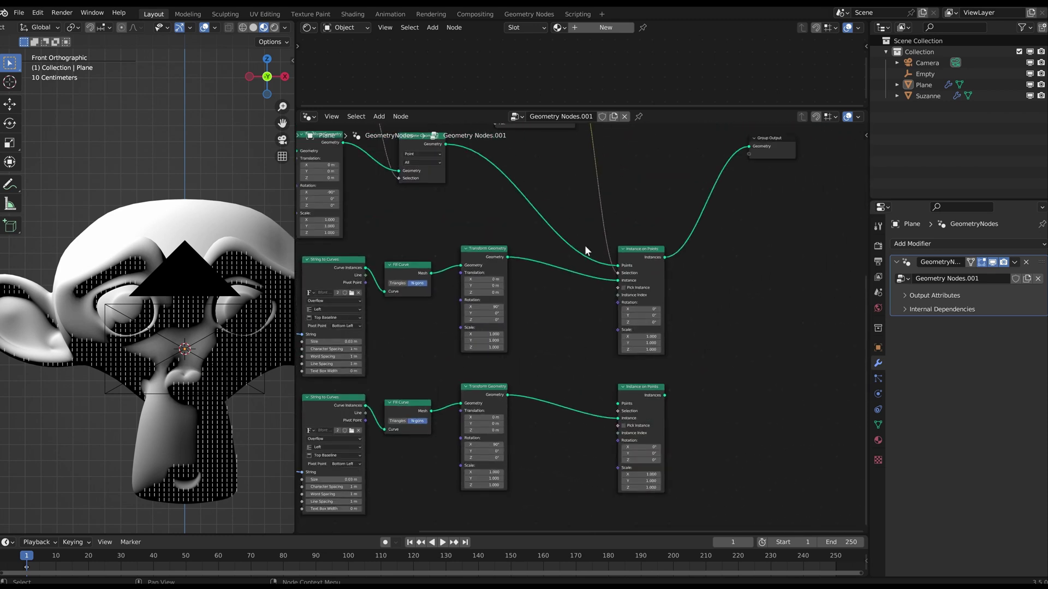
{"action": "middle_click_drag", "start_coordinate": [587, 250], "coordinate": [587, 271]}
{"action": "scroll", "coordinate": [586, 270], "scroll_direction": "down", "scroll_amount": 2}
{"action": "key", "text": "g"}
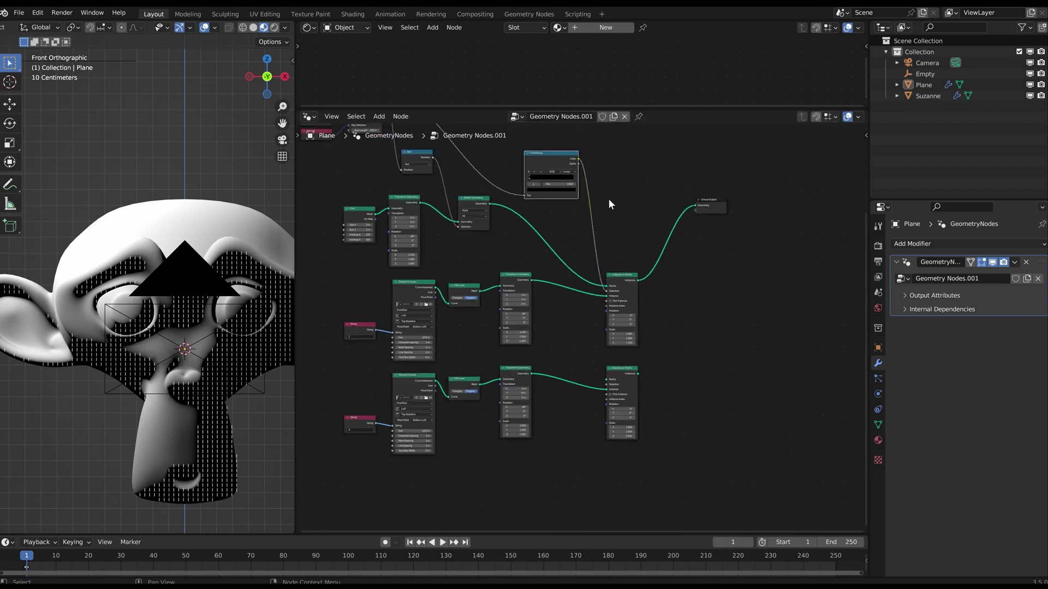
{"action": "scroll", "coordinate": [615, 182], "scroll_direction": "up", "scroll_amount": 1}
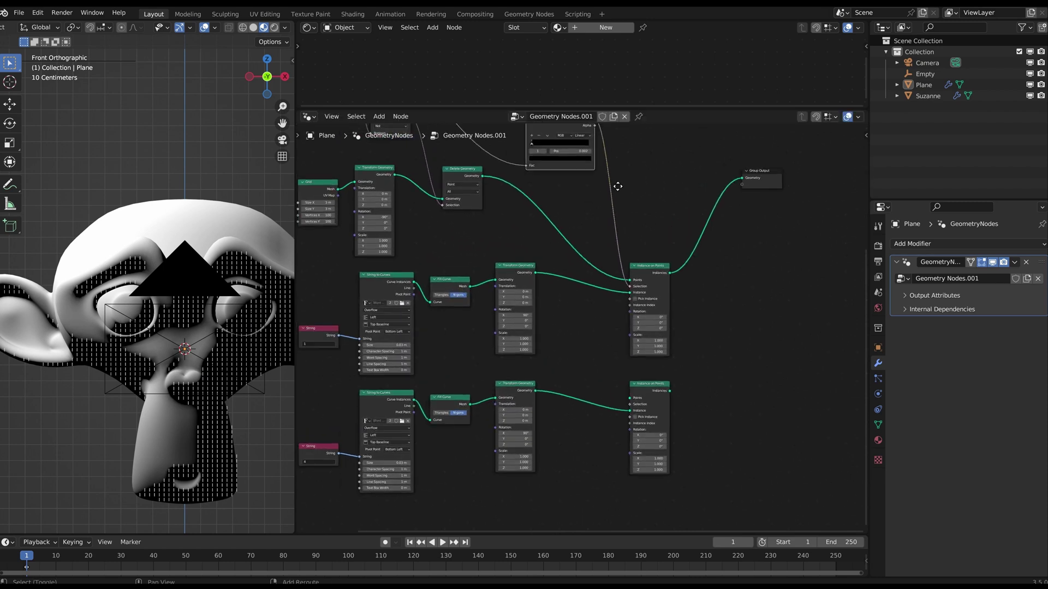
{"action": "left_click", "coordinate": [634, 354]}
- Add two reroute points on the link from Raycast's Attribute to the ColorRamp and arrange them to guide the wire
{"action": "right_click_drag", "start_coordinate": [475, 254], "coordinate": [494, 245], "text": "shift"}
{"action": "key", "text": "g"}
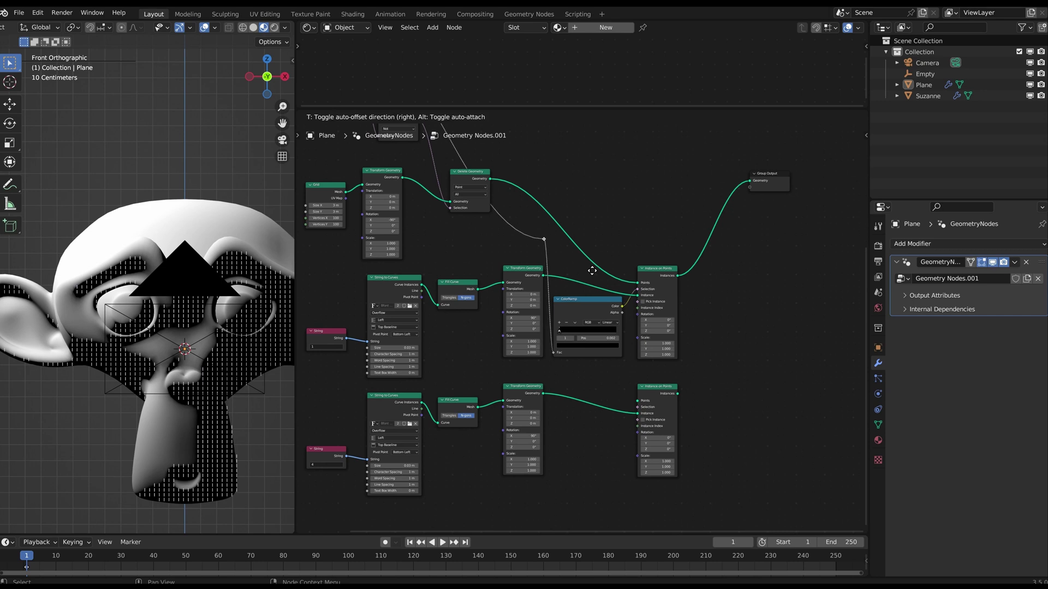
{"action": "left_click", "coordinate": [592, 269]}
{"action": "middle_click_drag", "start_coordinate": [497, 172], "coordinate": [548, 271]}
{"action": "right_click_drag", "start_coordinate": [486, 245], "coordinate": [524, 240], "text": "shift"}
{"action": "key", "text": "g"}
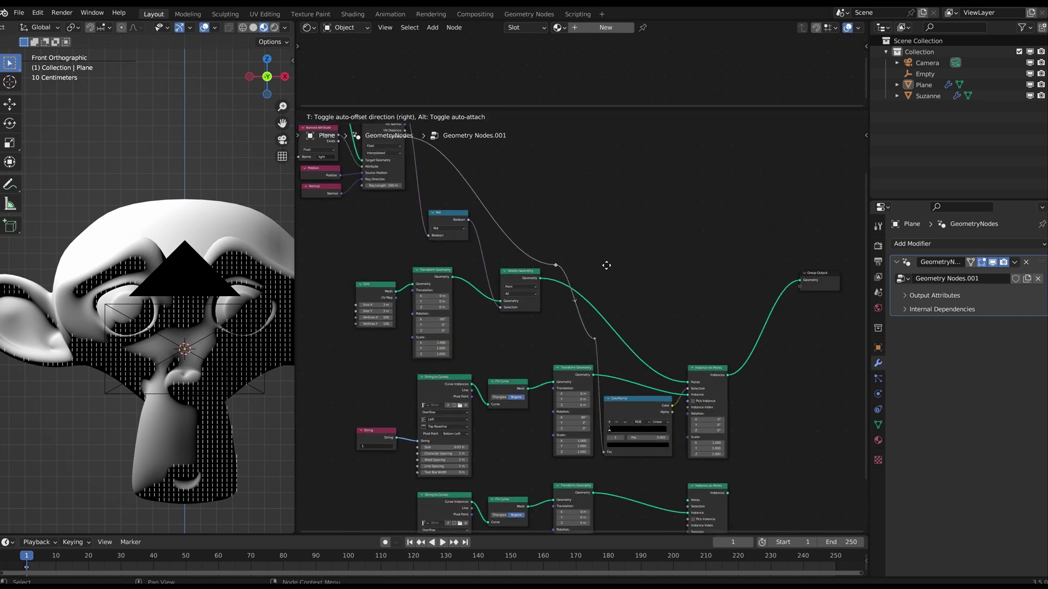
{"action": "left_click", "coordinate": [568, 281]}
{"action": "middle_click_drag", "start_coordinate": [630, 436], "coordinate": [648, 311]}
{"action": "scroll", "coordinate": [648, 311], "scroll_direction": "up", "scroll_amount": 3}
{"action": "middle_click_drag", "start_coordinate": [655, 359], "coordinate": [596, 286]}
- Duplicate the ColorRamp and place the copy beside the lower Instance on Points node
{"action": "scroll", "coordinate": [582, 336], "scroll_direction": "down", "scroll_amount": 1}
{"action": "left_click", "coordinate": [588, 221]}
{"action": "key", "text": "shift+d"}
{"action": "left_click", "coordinate": [597, 364]}
{"action": "scroll", "coordinate": [615, 278], "scroll_direction": "up", "scroll_amount": 4}
{"action": "scroll", "coordinate": [592, 276], "scroll_direction": "down", "scroll_amount": 2}
- Extend the Attribute link through reroutes to the lower ColorRamp's Fac, shifting both text Transform Geometry nodes left to clear the wire
{"action": "right_click_drag", "start_coordinate": [558, 189], "coordinate": [575, 195], "text": "shift"}
{"action": "left_click_drag", "start_coordinate": [563, 192], "coordinate": [571, 279]}
{"action": "left_click_drag", "start_coordinate": [549, 171], "coordinate": [528, 173]}
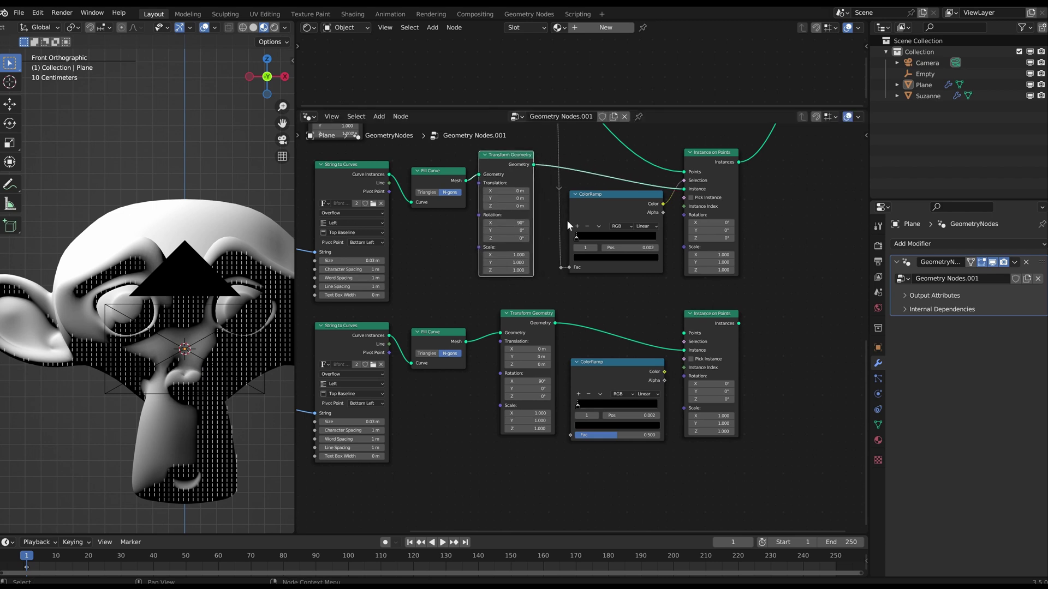
{"action": "left_click", "coordinate": [563, 272]}
{"action": "middle_click_drag", "start_coordinate": [557, 334], "coordinate": [571, 288]}
{"action": "left_click_drag", "start_coordinate": [555, 277], "coordinate": [536, 279]}
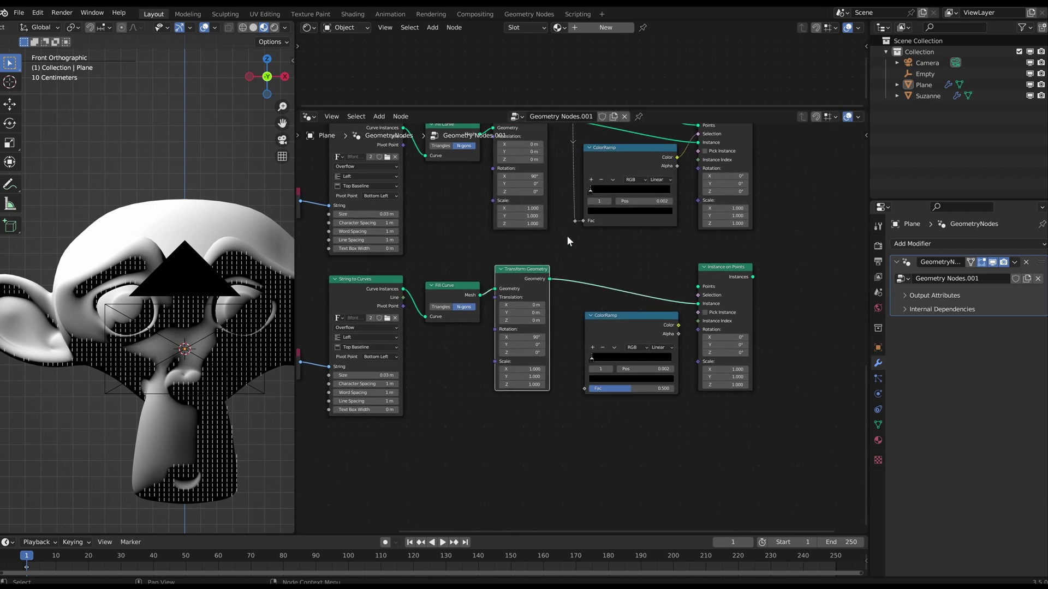
{"action": "left_click_drag", "start_coordinate": [575, 222], "coordinate": [584, 389]}
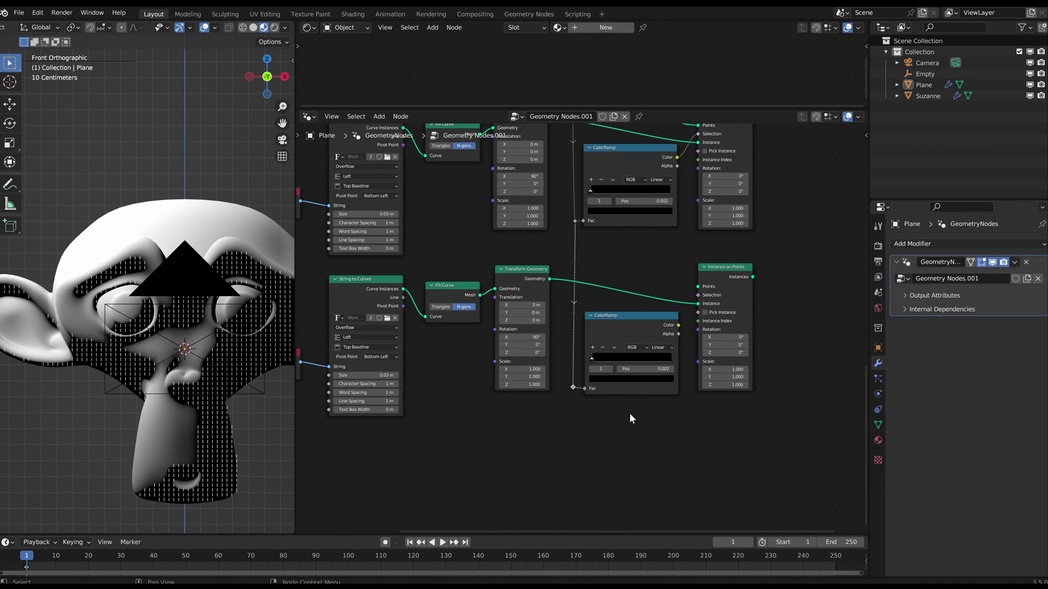
- Branch the Delete Geometry output through reroutes into the lower Instance on Points node's Points input
{"action": "middle_click_drag", "start_coordinate": [698, 184], "coordinate": [640, 264]}
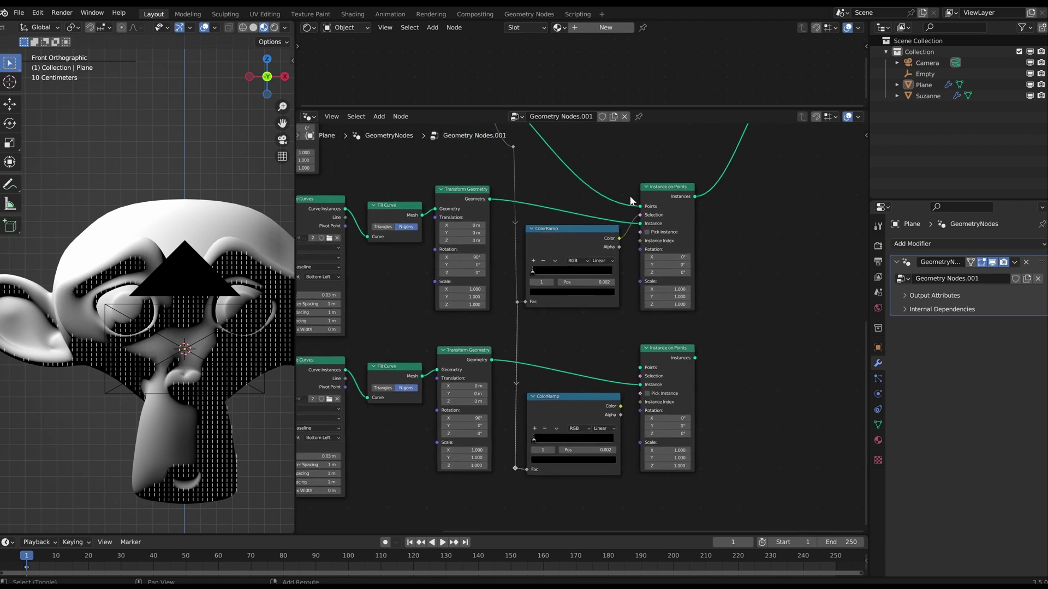
{"action": "right_click_drag", "start_coordinate": [631, 201], "coordinate": [635, 213], "text": "shift"}
{"action": "key", "text": "e"}
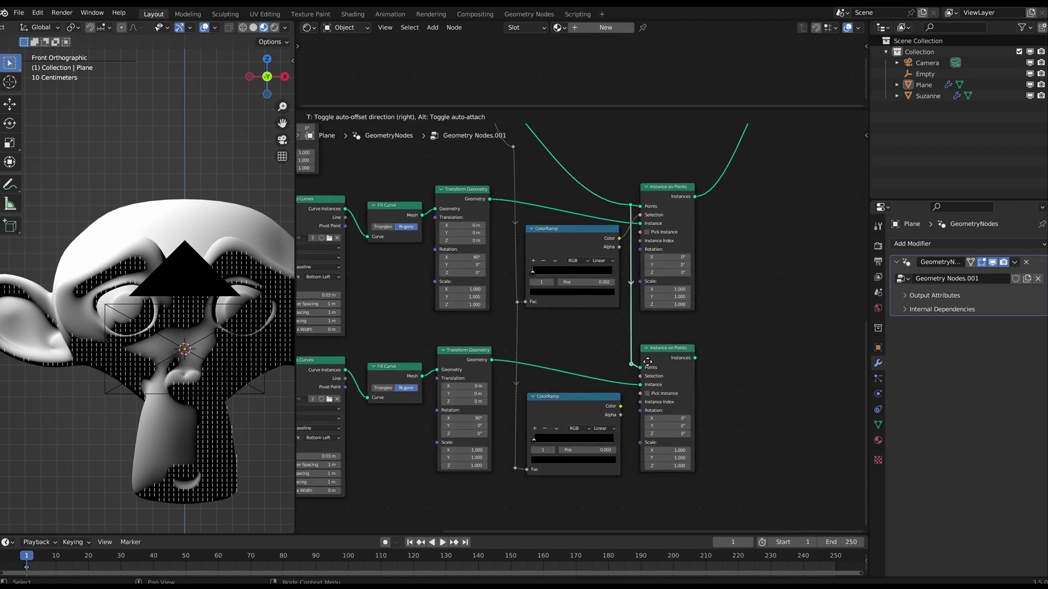
{"action": "left_click", "coordinate": [647, 365]}
- Insert a Join Geometry node before Group Output and connect the lower Instance on Points output to it
{"action": "scroll", "coordinate": [646, 360], "scroll_direction": "down", "scroll_amount": 3}
{"action": "middle_click_drag", "start_coordinate": [645, 356], "coordinate": [609, 334]}
{"action": "middle_click_drag", "start_coordinate": [699, 222], "coordinate": [675, 277]}
{"action": "key", "text": "shift+a"}
{"action": "left_click", "coordinate": [693, 262]}
{"action": "type", "text": "join"}
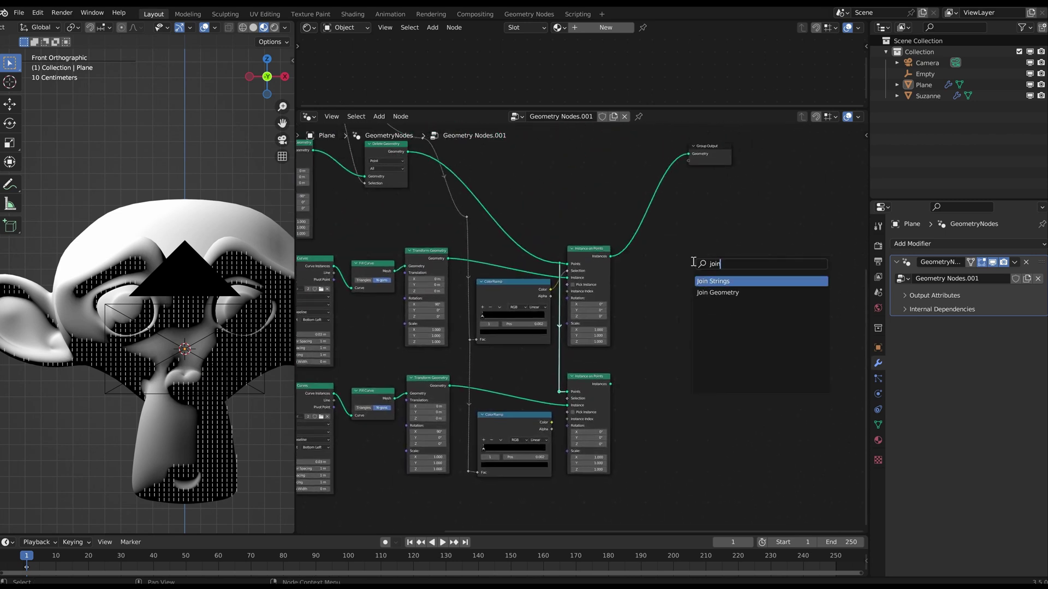
{"action": "type", "text": "ge"}
{"action": "key", "text": "Return"}
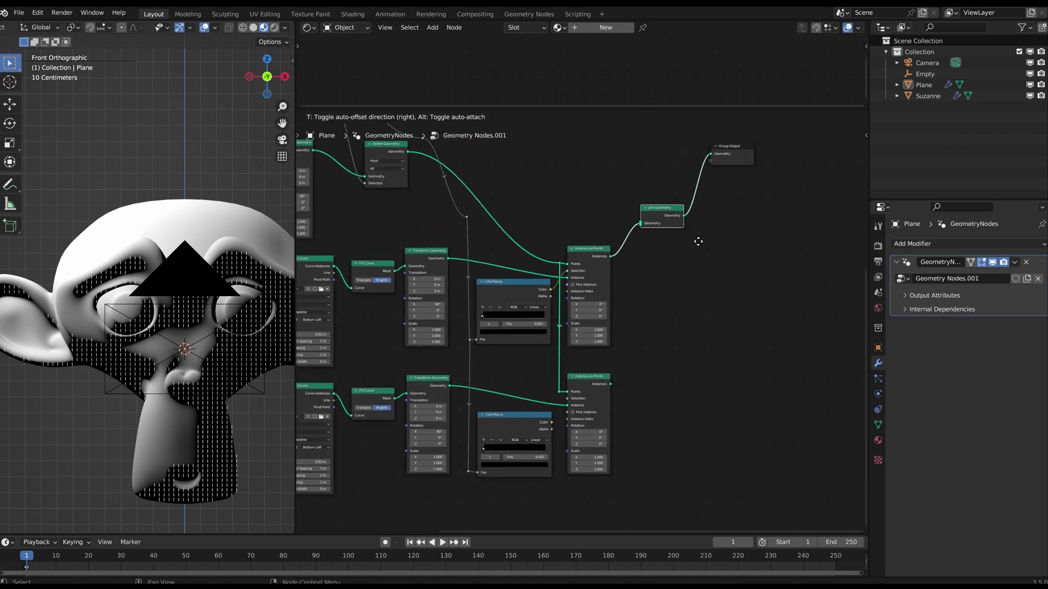
{"action": "left_click", "coordinate": [715, 388]}
{"action": "scroll", "coordinate": [632, 390], "scroll_direction": "up", "scroll_amount": 3}
{"action": "left_click_drag", "start_coordinate": [620, 404], "coordinate": [690, 402]}
{"action": "scroll", "coordinate": [178, 280], "scroll_direction": "up", "scroll_amount": 6}
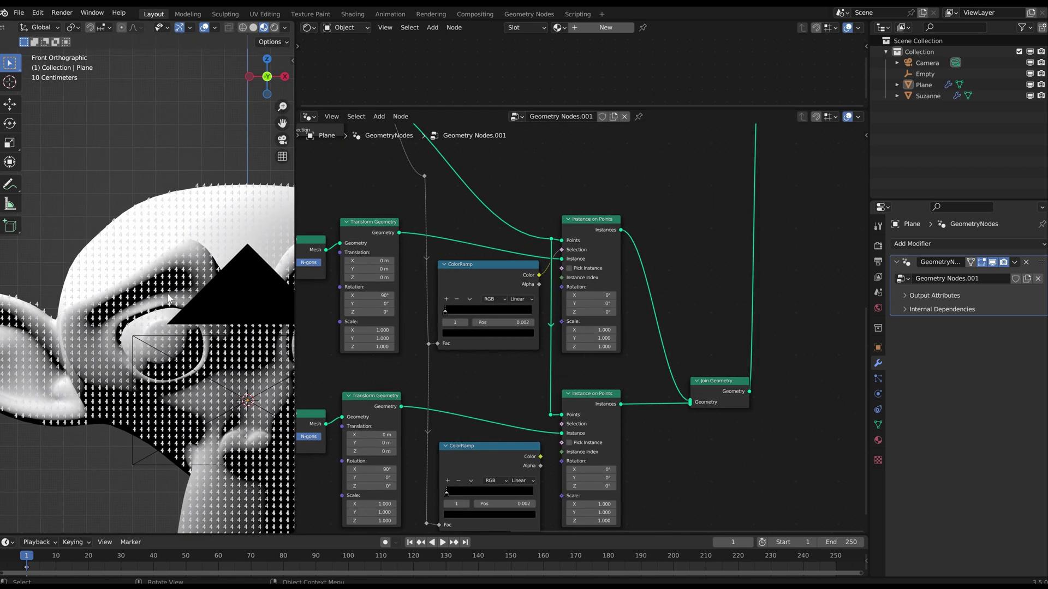
- Connect the lower ColorRamp's Color to the lower Instance on Points node's Selection and inspect the characters around Suzanne's eye
{"action": "scroll", "coordinate": [192, 257], "scroll_direction": "down", "scroll_amount": 4}
{"action": "middle_click_drag", "start_coordinate": [194, 305], "coordinate": [191, 268], "text": "shift"}
{"action": "middle_click_drag", "start_coordinate": [607, 445], "coordinate": [609, 356]}
{"action": "scroll", "coordinate": [609, 356], "scroll_direction": "up", "scroll_amount": 1}
{"action": "scroll", "coordinate": [609, 355], "scroll_direction": "down", "scroll_amount": 1}
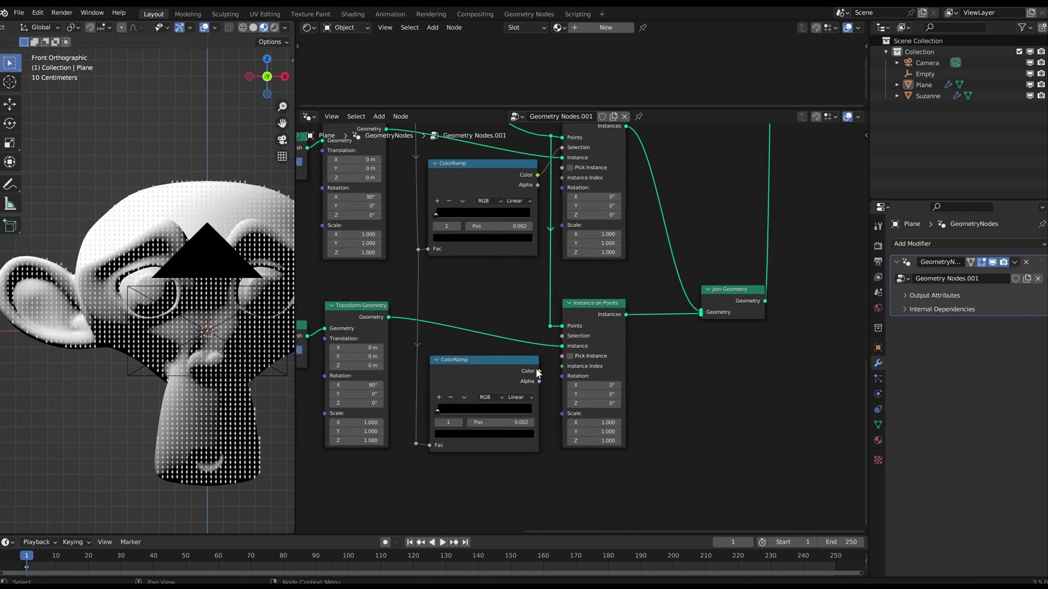
{"action": "left_click_drag", "start_coordinate": [538, 372], "coordinate": [562, 336]}
{"action": "scroll", "coordinate": [144, 289], "scroll_direction": "up", "scroll_amount": 6}
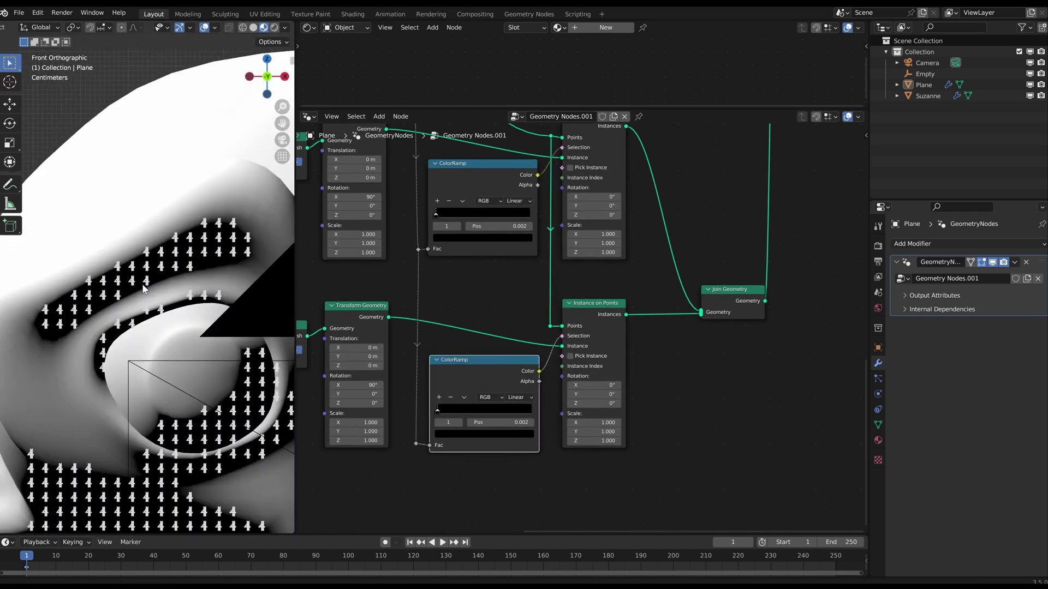
{"action": "scroll", "coordinate": [144, 289], "scroll_direction": "up", "scroll_amount": 3}
{"action": "scroll", "coordinate": [594, 342], "scroll_direction": "up", "scroll_amount": 3}
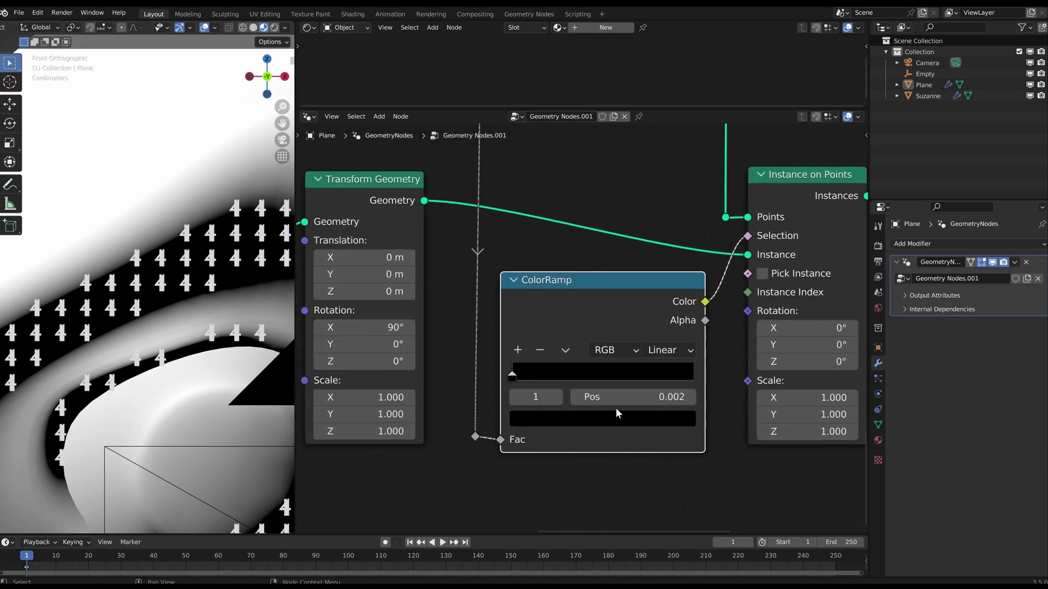
- Shift the lower ColorRamp's black stop toward higher values and select its white stop at position 0
{"action": "scroll", "coordinate": [629, 218], "scroll_direction": "down", "scroll_amount": 4}
{"action": "middle_click_drag", "start_coordinate": [630, 207], "coordinate": [633, 379]}
{"action": "scroll", "coordinate": [658, 240], "scroll_direction": "up", "scroll_amount": 2}
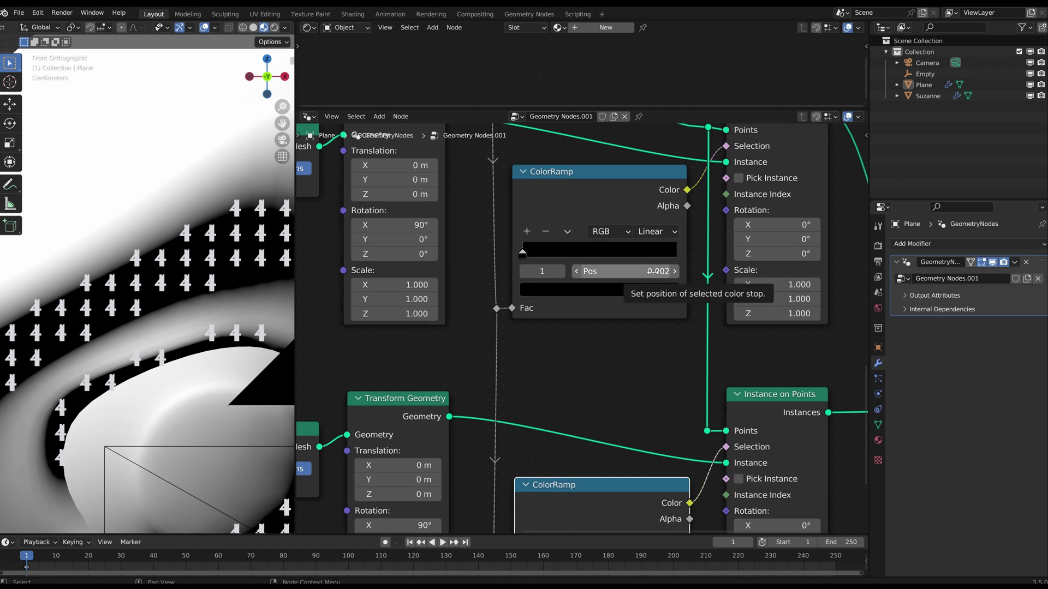
{"action": "middle_click_drag", "start_coordinate": [669, 468], "coordinate": [658, 272]}
{"action": "scroll", "coordinate": [514, 369], "scroll_direction": "up", "scroll_amount": 3}
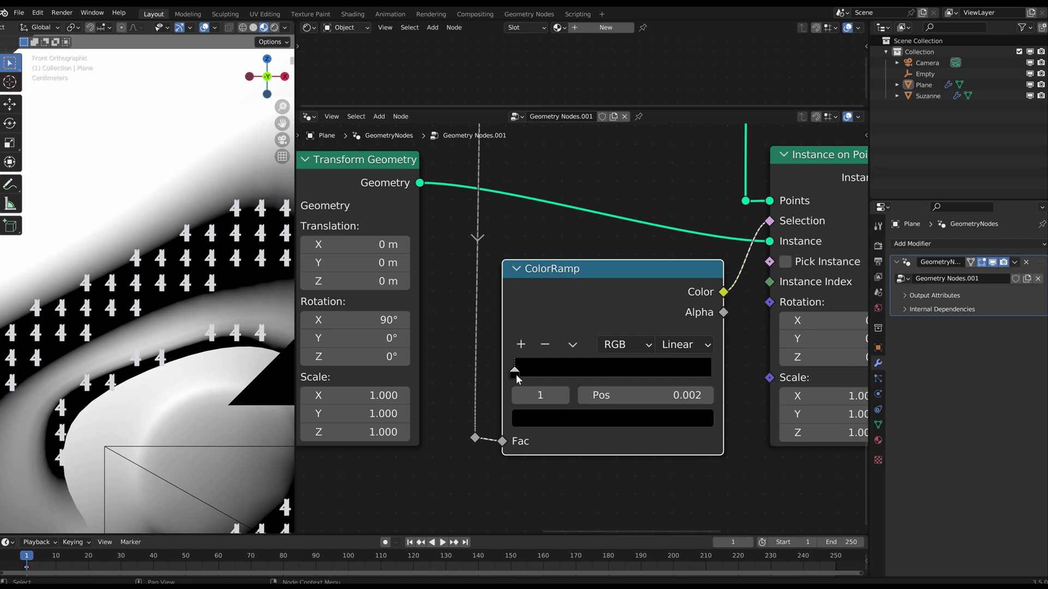
{"action": "left_click_drag", "start_coordinate": [515, 374], "coordinate": [531, 373]}
{"action": "left_click", "coordinate": [519, 373]}
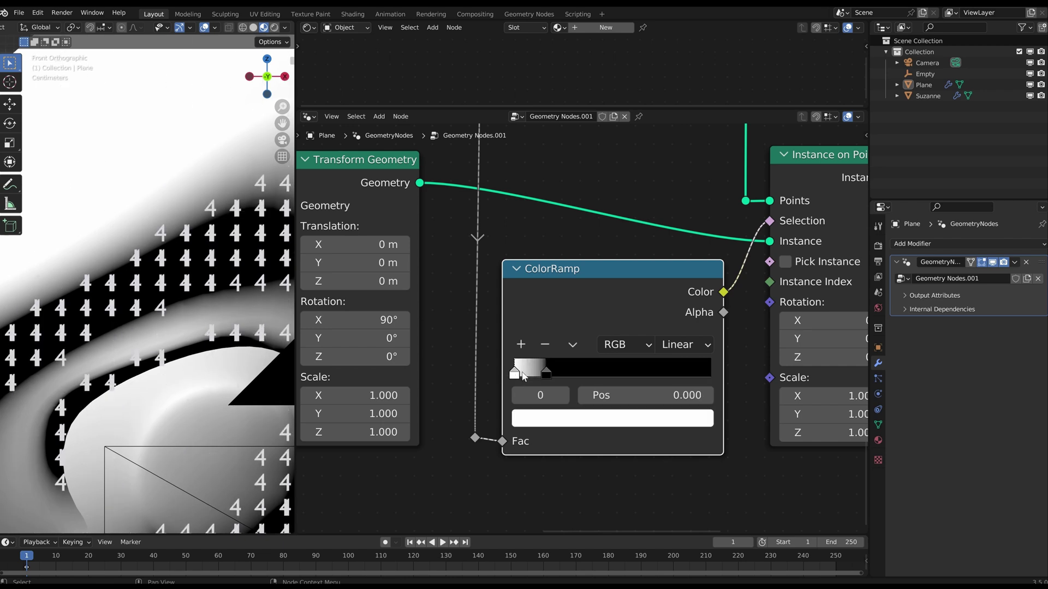
- Add a black stop at position 0.002 to the lower ColorRamp and move its white stop to about 0.068
{"action": "left_click", "coordinate": [521, 344]}
{"action": "left_click", "coordinate": [571, 421]}
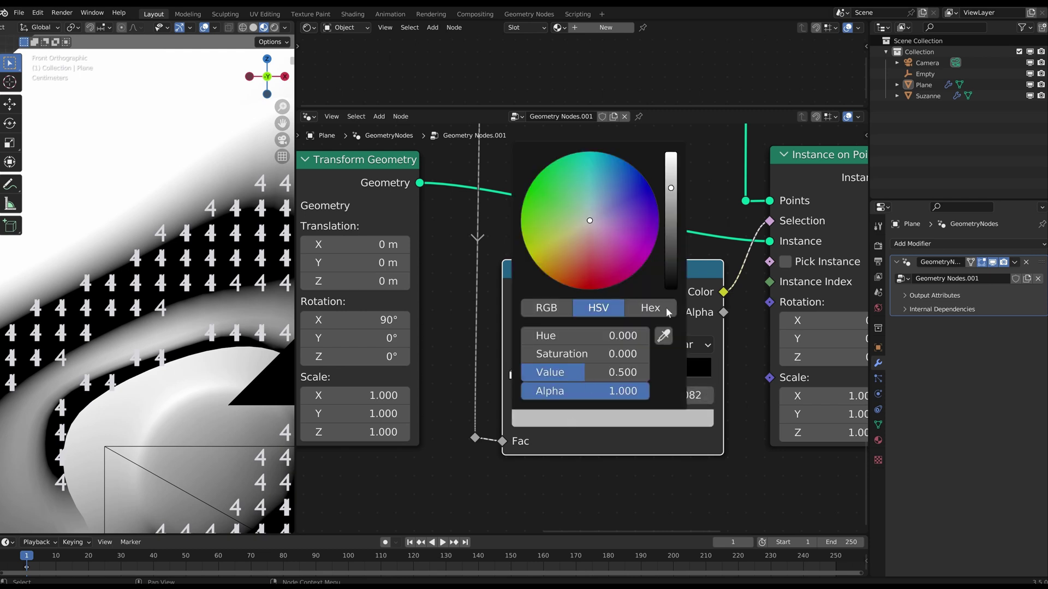
{"action": "left_click_drag", "start_coordinate": [675, 218], "coordinate": [672, 290]}
{"action": "left_click", "coordinate": [689, 395]}
{"action": "type", "text": "00"}
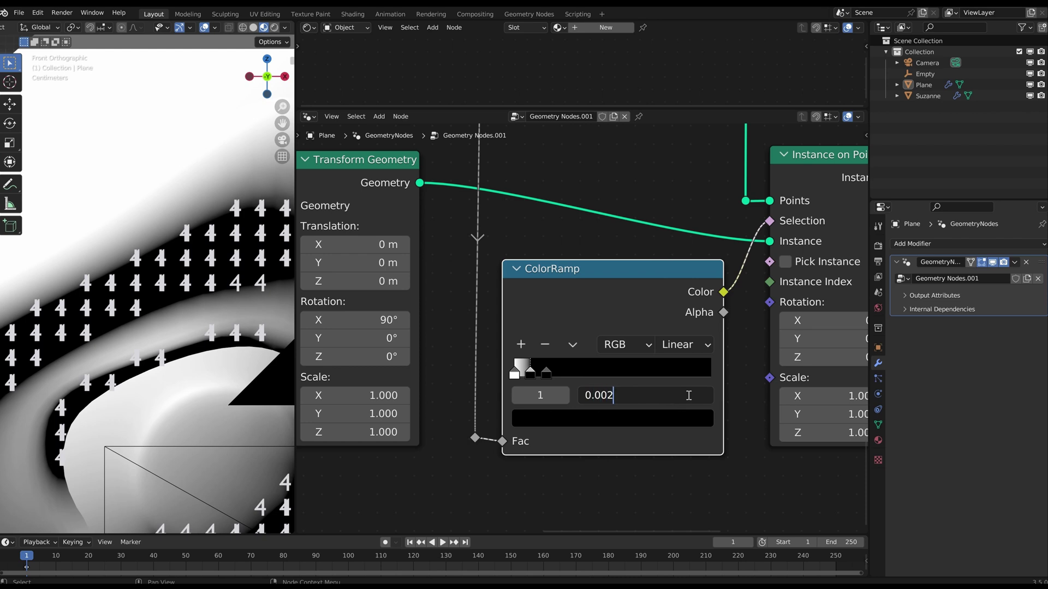
{"action": "key", "text": "Return"}
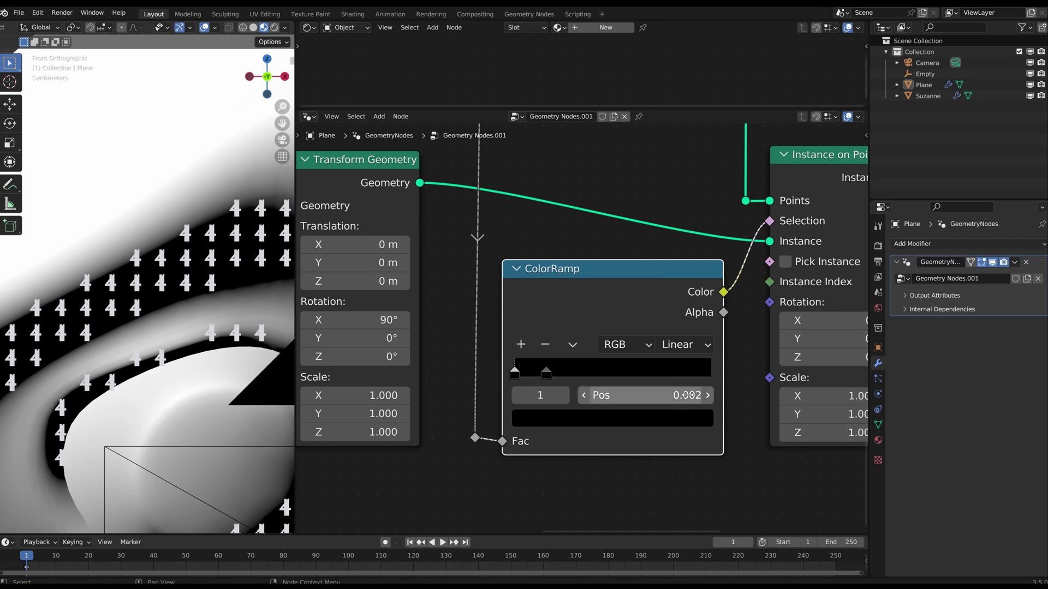
{"action": "left_click_drag", "start_coordinate": [515, 373], "coordinate": [528, 377]}
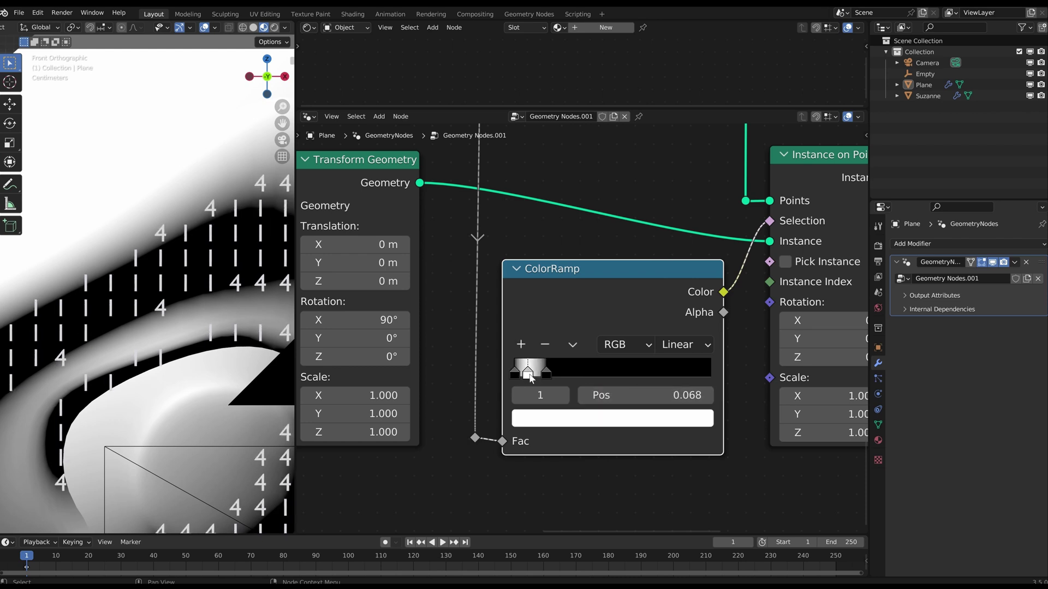
- Set the position of the lower ColorRamp's last black stop to 0.330
{"action": "left_click_drag", "start_coordinate": [546, 374], "coordinate": [545, 376]}
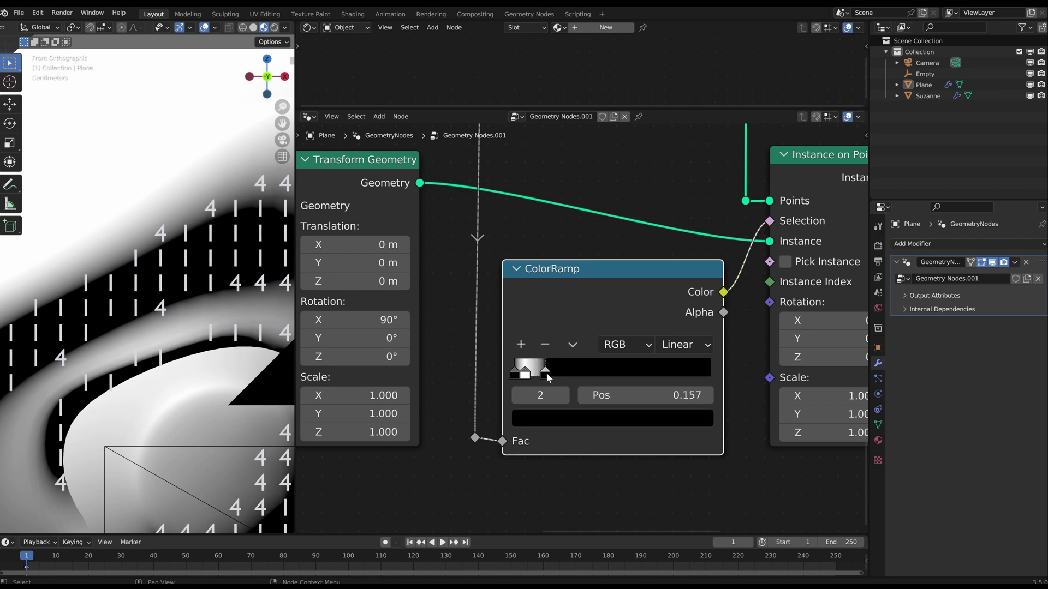
{"action": "left_click", "coordinate": [635, 397]}
{"action": "type", "text": "0."}
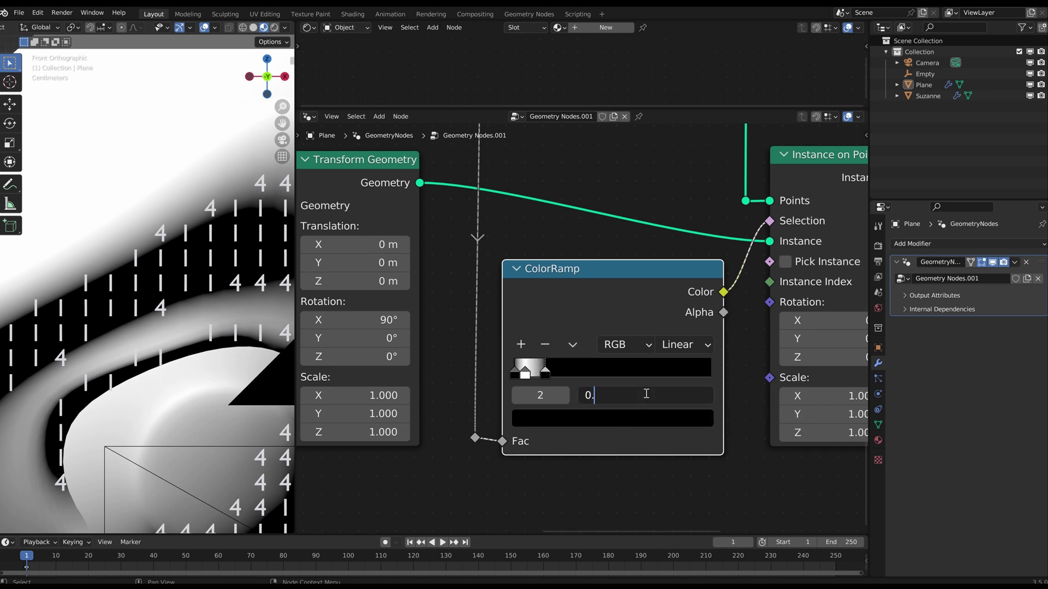
{"action": "type", "text": "3"}
{"action": "key", "text": "Return"}
- Examine how the 4s and bar-shaped characters follow the lit and shaded areas across Suzanne's face
{"action": "scroll", "coordinate": [264, 330], "scroll_direction": "down", "scroll_amount": 5}
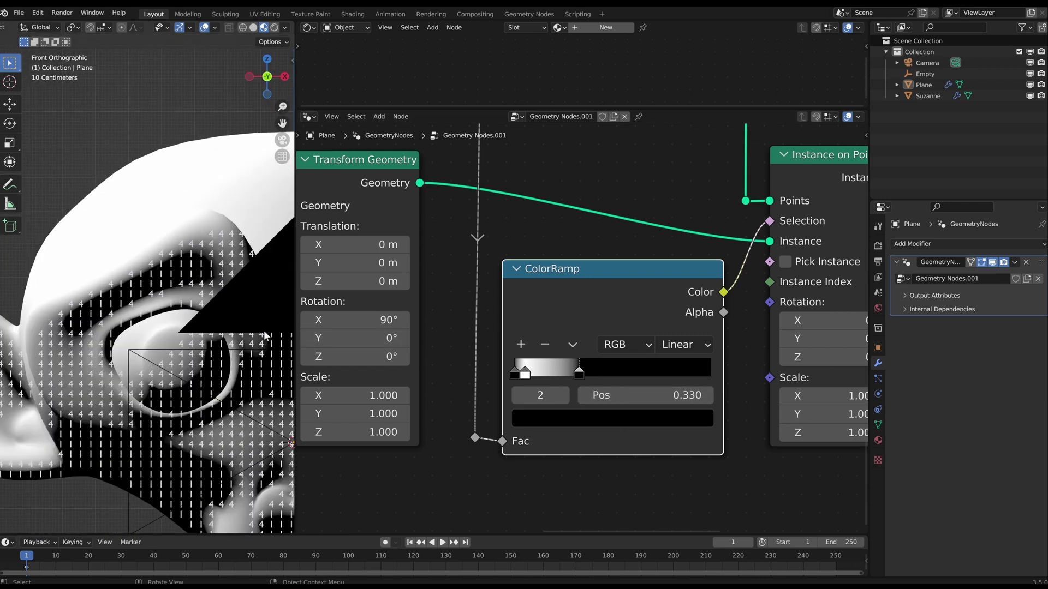
{"action": "scroll", "coordinate": [207, 319], "scroll_direction": "up", "scroll_amount": 10}
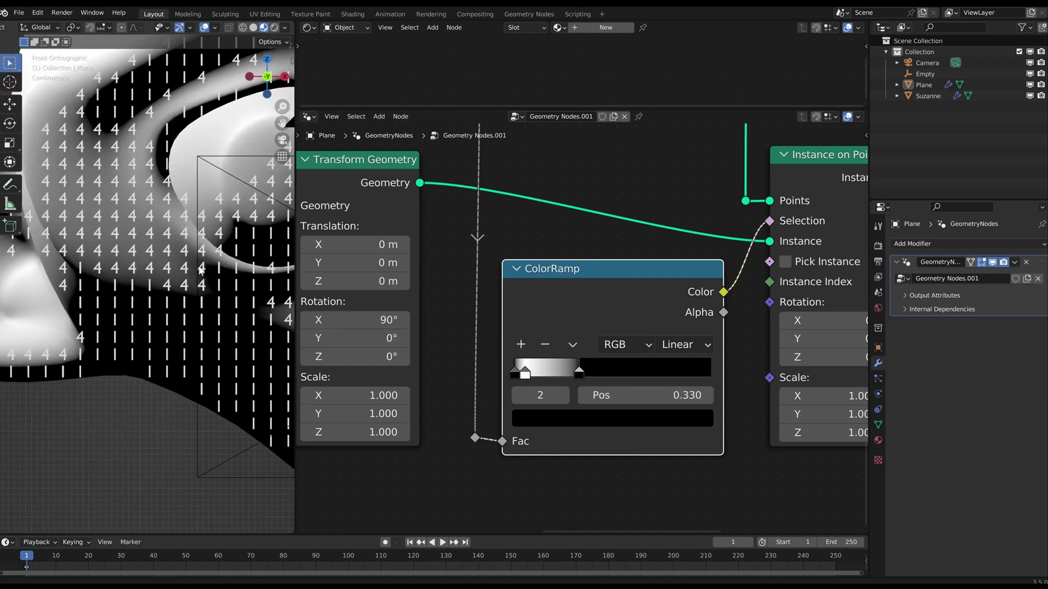
{"action": "scroll", "coordinate": [176, 272], "scroll_direction": "up", "scroll_amount": 4}
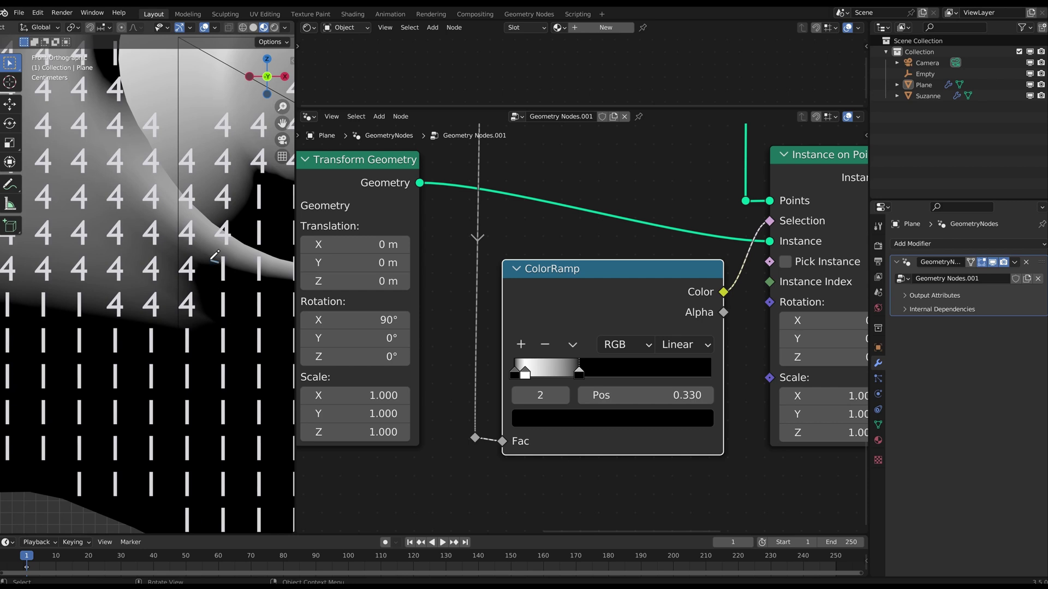
{"action": "scroll", "coordinate": [208, 373], "scroll_direction": "down", "scroll_amount": 4}
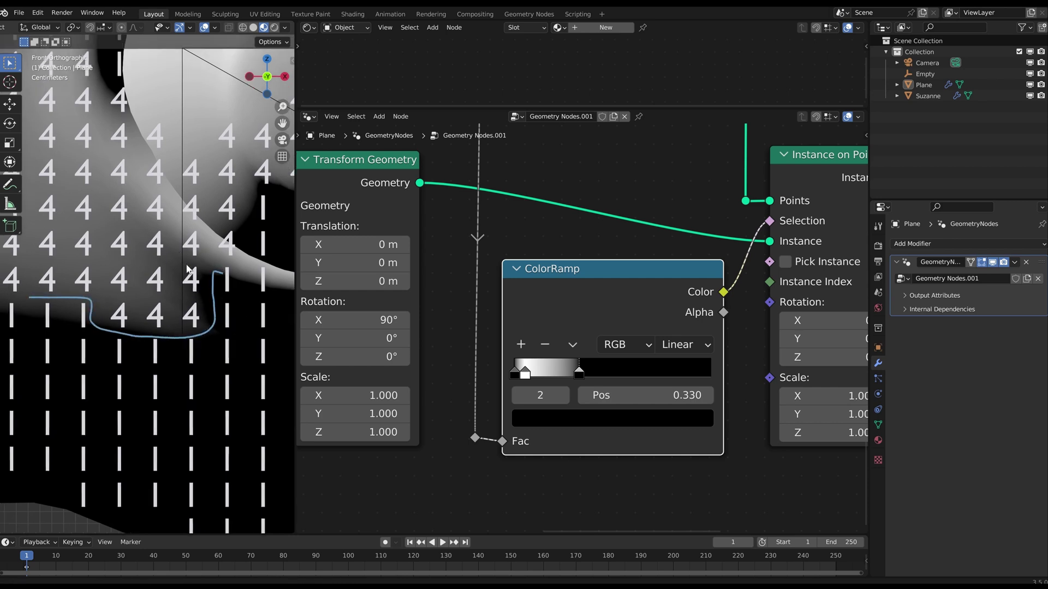
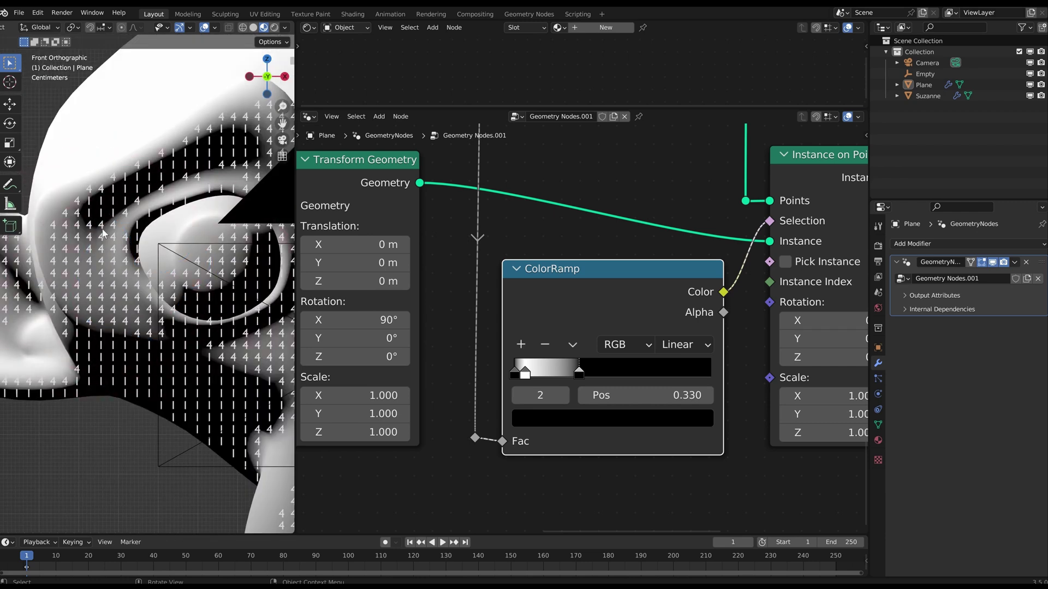
{"action": "scroll", "coordinate": [214, 246], "scroll_direction": "up", "scroll_amount": 8}
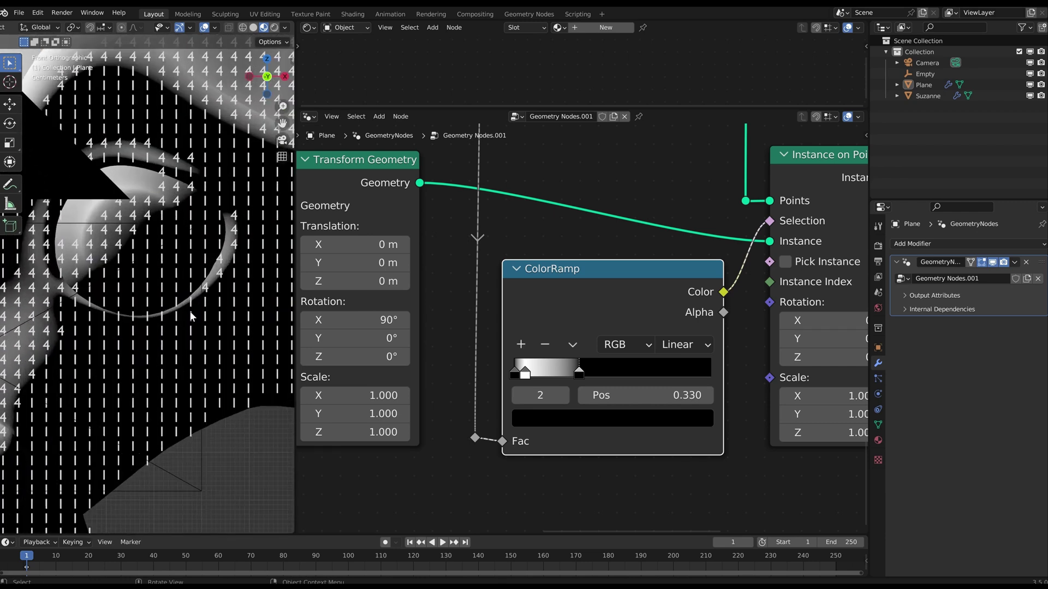
{"action": "scroll", "coordinate": [169, 312], "scroll_direction": "down", "scroll_amount": 5}
{"action": "scroll", "coordinate": [195, 278], "scroll_direction": "up", "scroll_amount": 6}
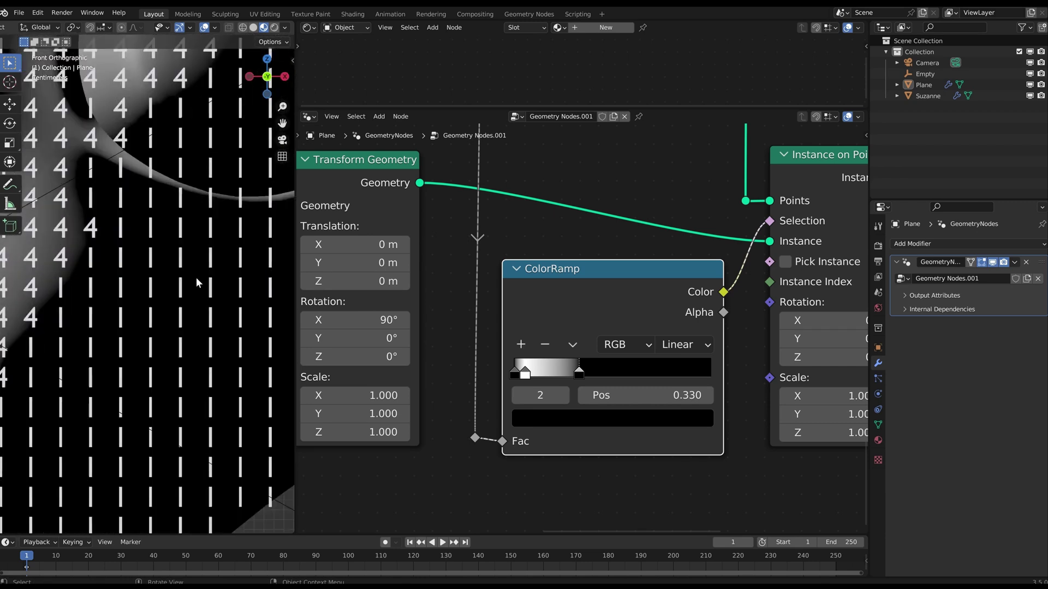
{"action": "scroll", "coordinate": [181, 308], "scroll_direction": "down", "scroll_amount": 6}
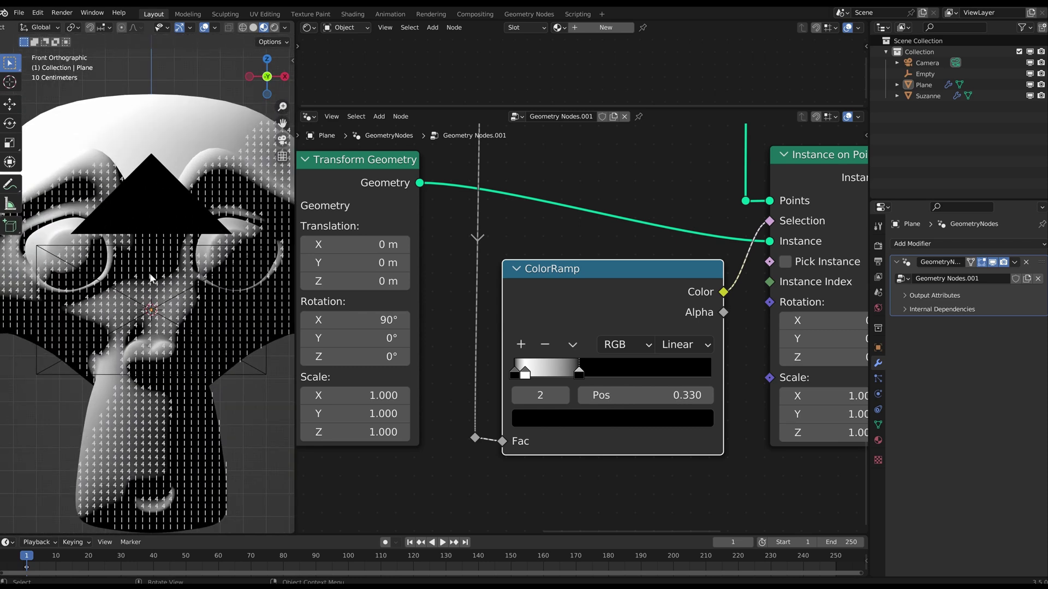
{"action": "scroll", "coordinate": [171, 318], "scroll_direction": "down", "scroll_amount": 6}
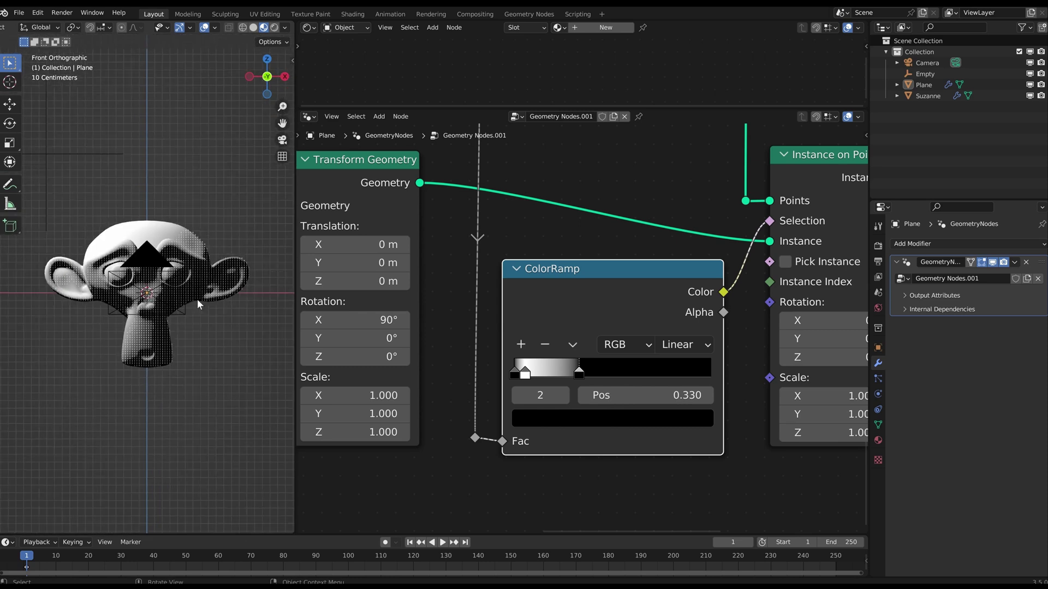
{"action": "scroll", "coordinate": [218, 293], "scroll_direction": "up", "scroll_amount": 5}
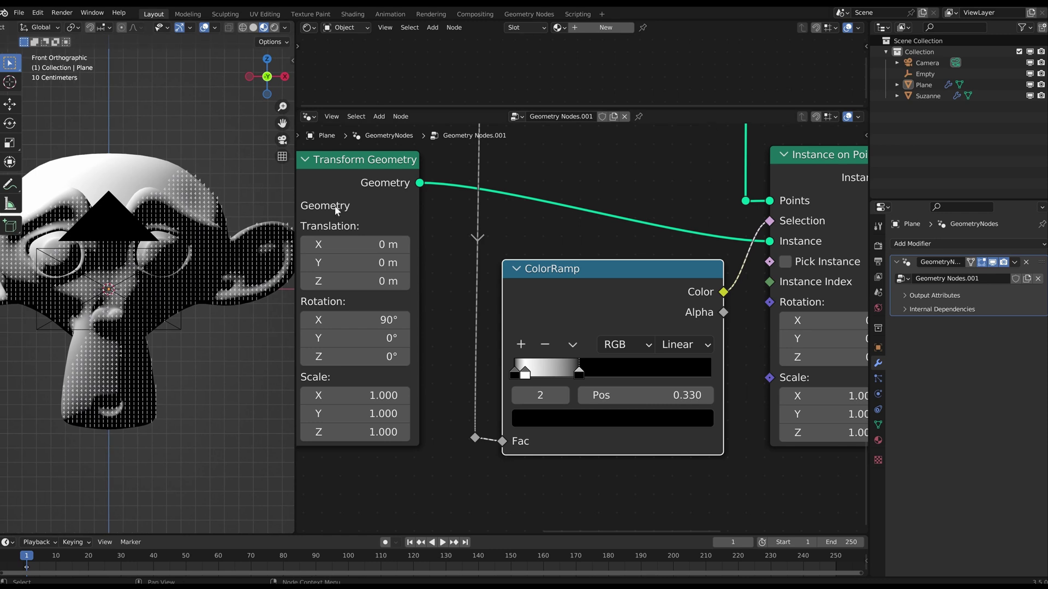
- Hide Suzanne in the viewport to inspect the character grid alone, and show her again
{"action": "left_click", "coordinate": [1029, 96]}
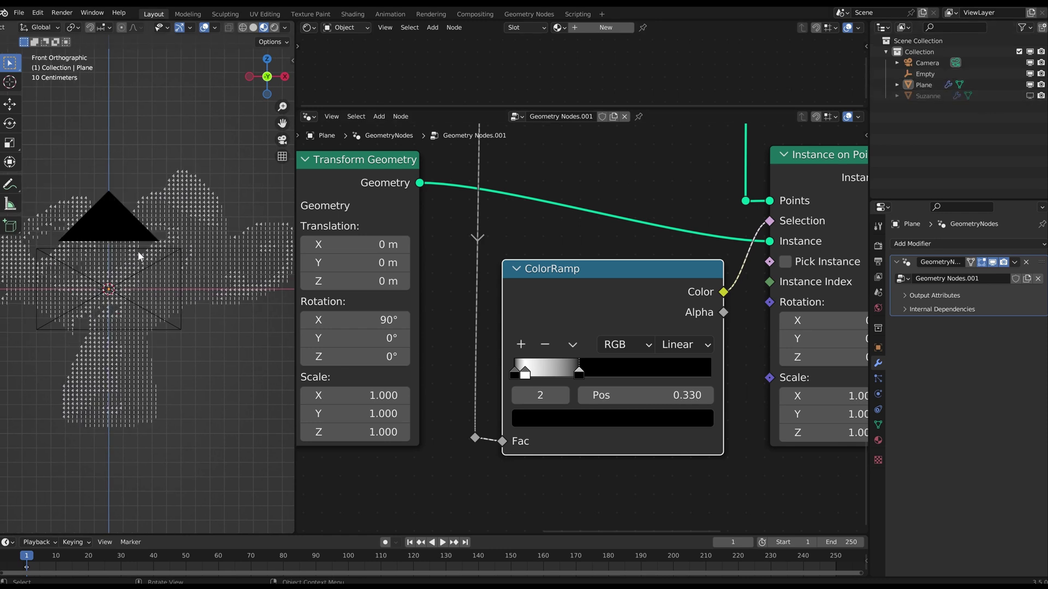
{"action": "scroll", "coordinate": [143, 268], "scroll_direction": "up", "scroll_amount": 1}
{"action": "scroll", "coordinate": [145, 274], "scroll_direction": "down", "scroll_amount": 1}
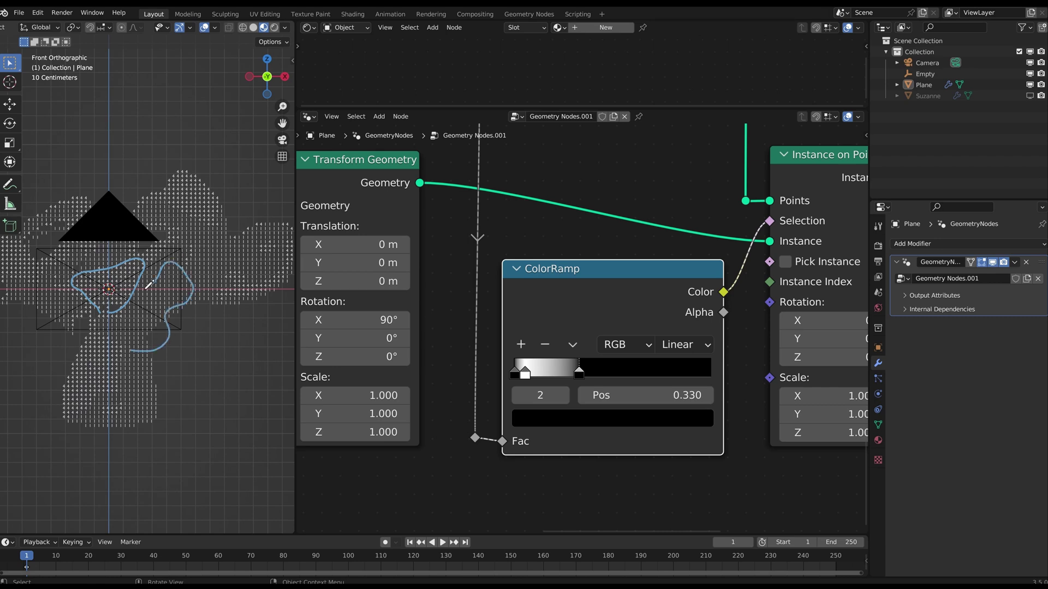
{"action": "scroll", "coordinate": [152, 258], "scroll_direction": "up", "scroll_amount": 3}
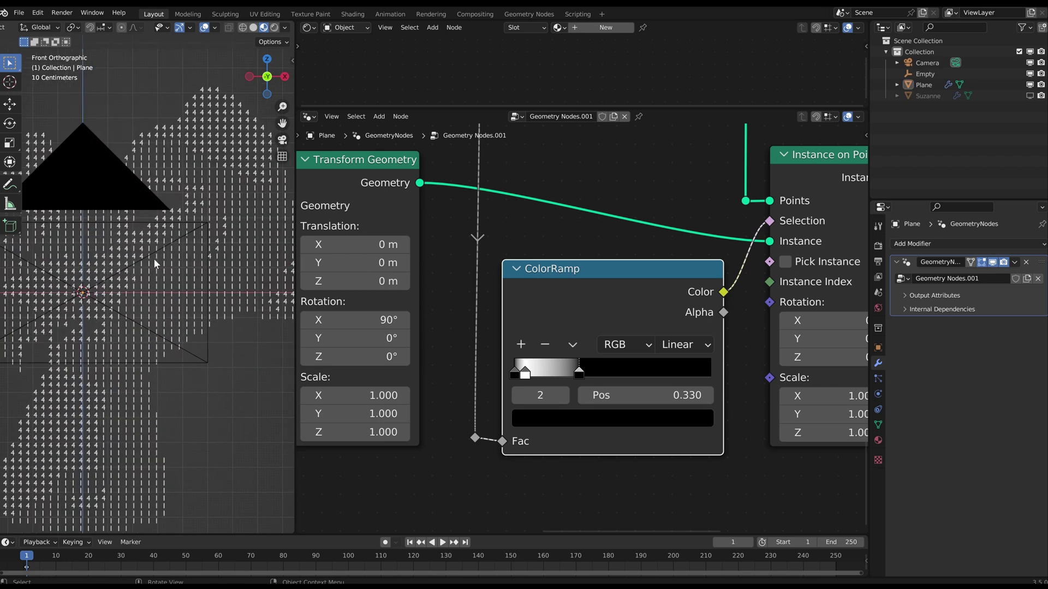
{"action": "left_click", "coordinate": [1029, 95]}
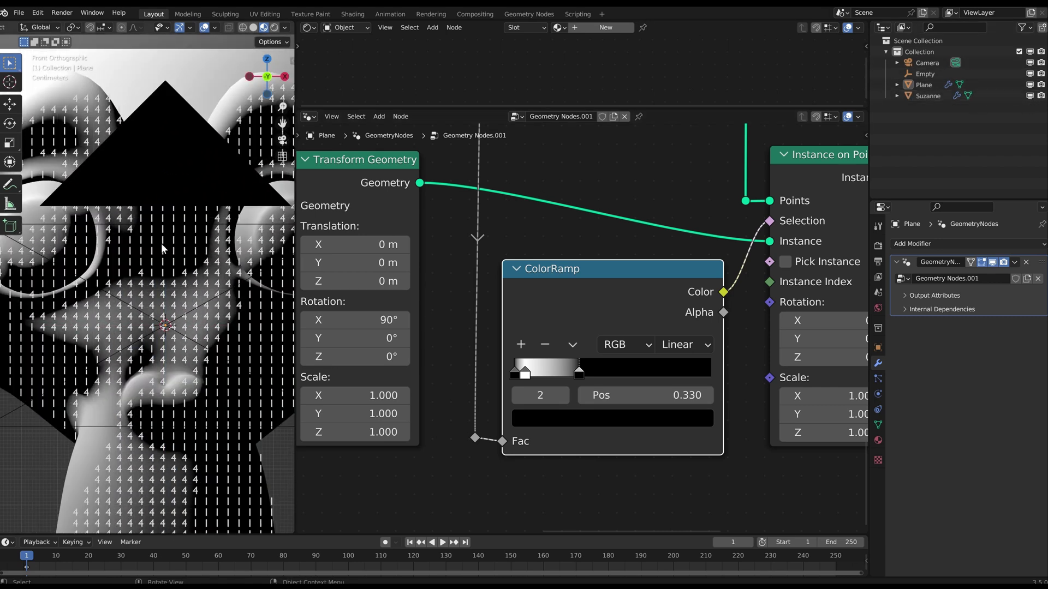
{"action": "scroll", "coordinate": [199, 252], "scroll_direction": "down", "scroll_amount": 1}
{"action": "scroll", "coordinate": [198, 248], "scroll_direction": "up", "scroll_amount": 1}
- Duplicate the lower character branch from String to Instance on Points below the original and set its String to 8
{"action": "scroll", "coordinate": [576, 295], "scroll_direction": "down", "scroll_amount": 5}
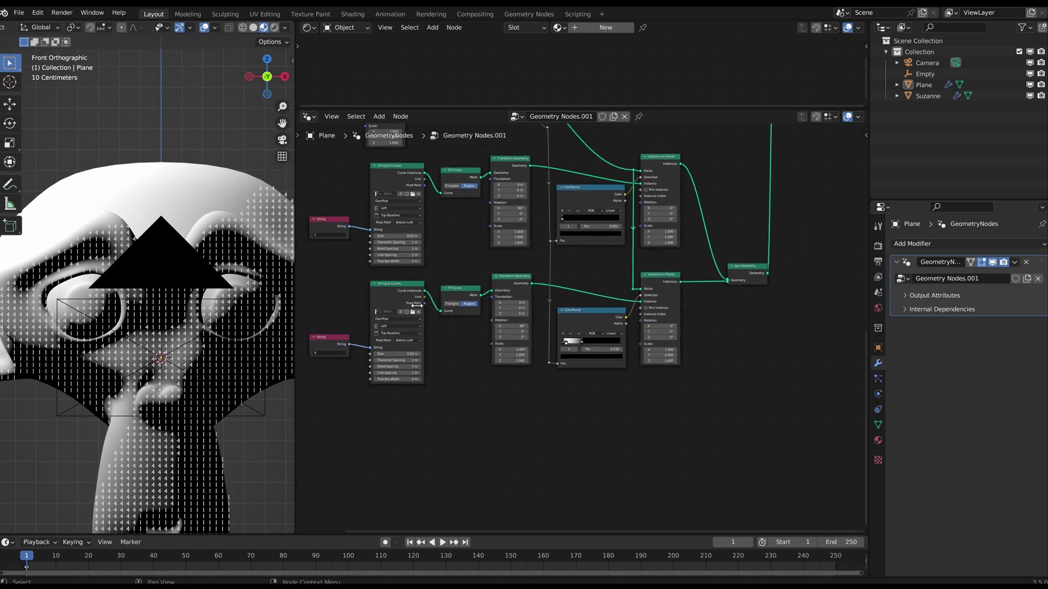
{"action": "left_click_drag", "start_coordinate": [361, 285], "coordinate": [737, 393]}
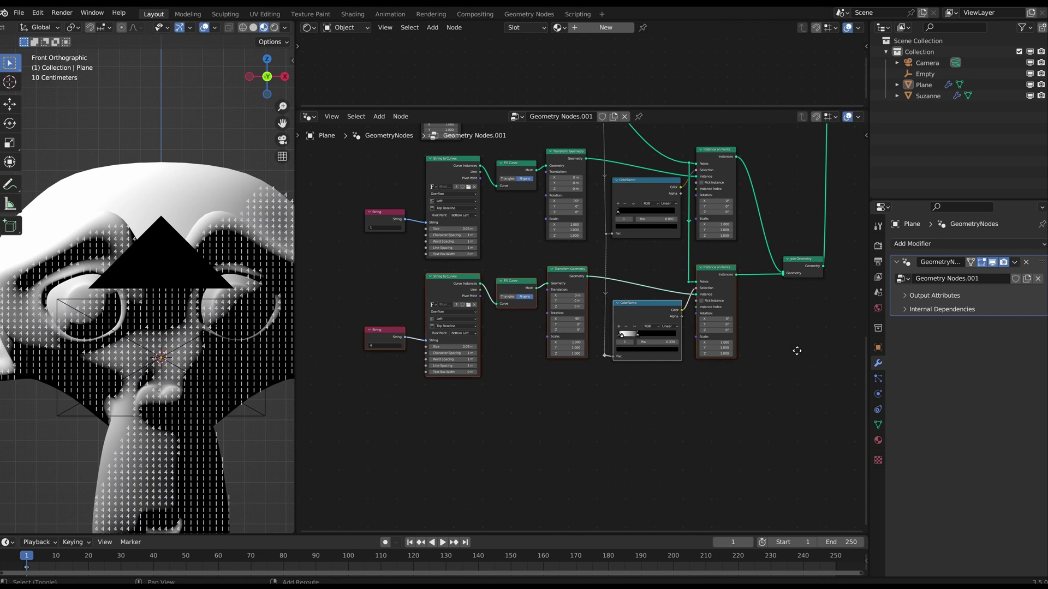
{"action": "key", "text": "shift+d"}
{"action": "left_click", "coordinate": [799, 467]}
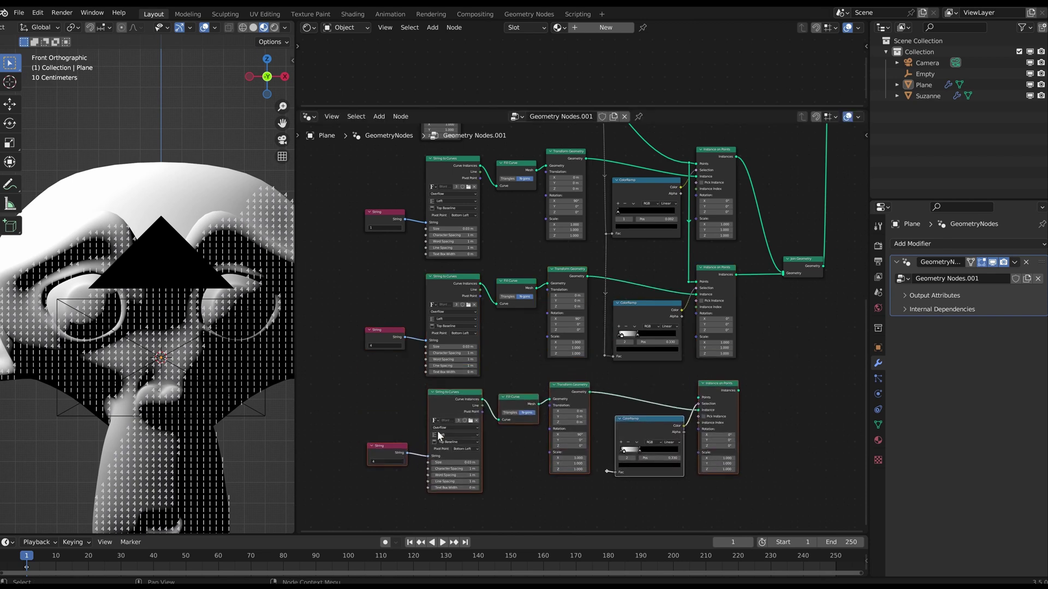
{"action": "scroll", "coordinate": [435, 441], "scroll_direction": "up", "scroll_amount": 8}
{"action": "middle_click_drag", "start_coordinate": [434, 440], "coordinate": [483, 378]}
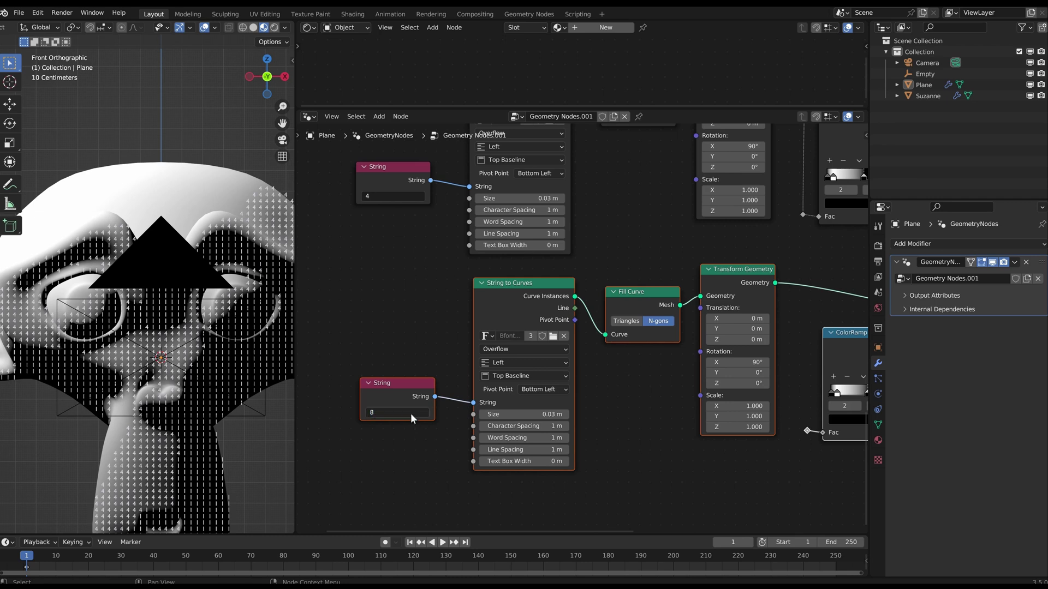
- Wire the new branch to the shared value and points lines through reroutes, and its Instances into Join Geometry
{"action": "middle_click_drag", "start_coordinate": [803, 239], "coordinate": [585, 217]}
{"action": "left_click", "coordinate": [585, 216]}
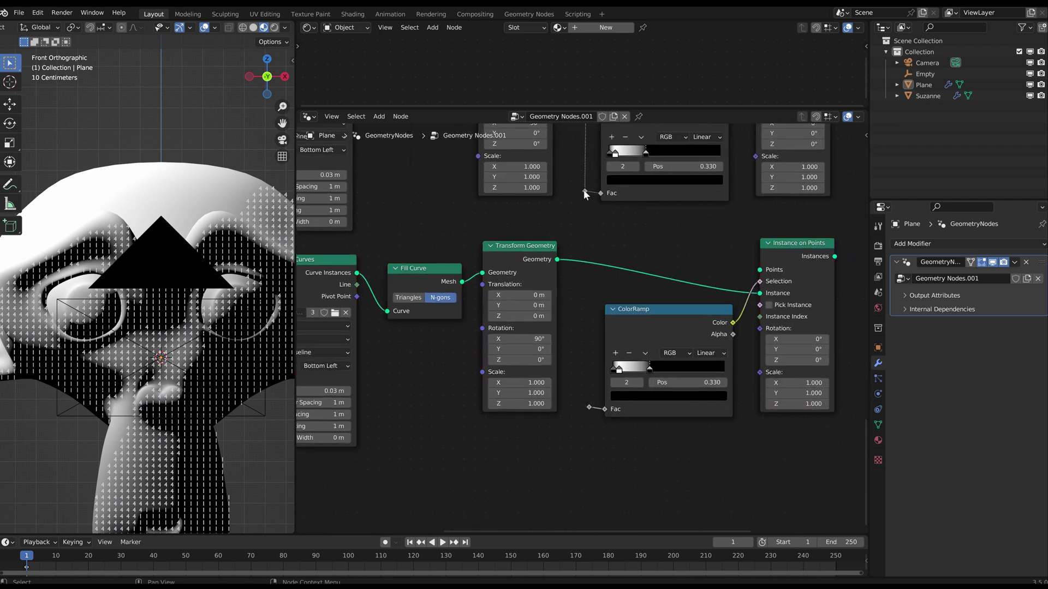
{"action": "left_click_drag", "start_coordinate": [584, 190], "coordinate": [588, 406]}
{"action": "middle_click_drag", "start_coordinate": [715, 473], "coordinate": [577, 337]}
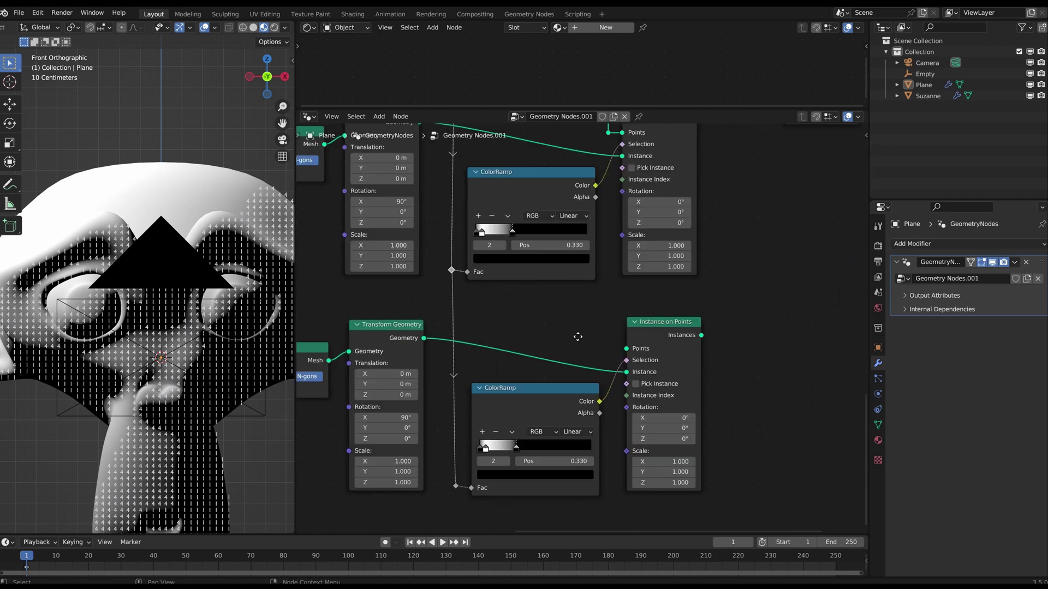
{"action": "scroll", "coordinate": [577, 337], "scroll_direction": "down", "scroll_amount": 1}
{"action": "left_click_drag", "start_coordinate": [598, 189], "coordinate": [653, 228]}
{"action": "scroll", "coordinate": [682, 328], "scroll_direction": "down", "scroll_amount": 2}
{"action": "scroll", "coordinate": [709, 303], "scroll_direction": "up", "scroll_amount": 1}
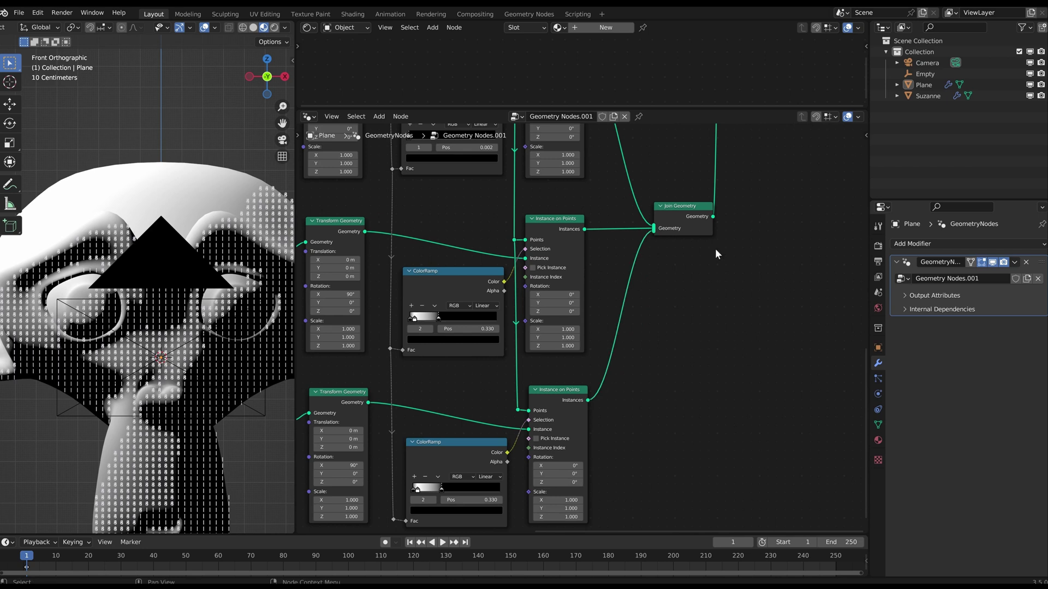
- Remove the first black stop from the new branch's ColorRamp and move its white stop to position 1.000
{"action": "scroll", "coordinate": [221, 307], "scroll_direction": "up", "scroll_amount": 6}
{"action": "middle_click_drag", "start_coordinate": [146, 188], "coordinate": [212, 259], "text": "shift"}
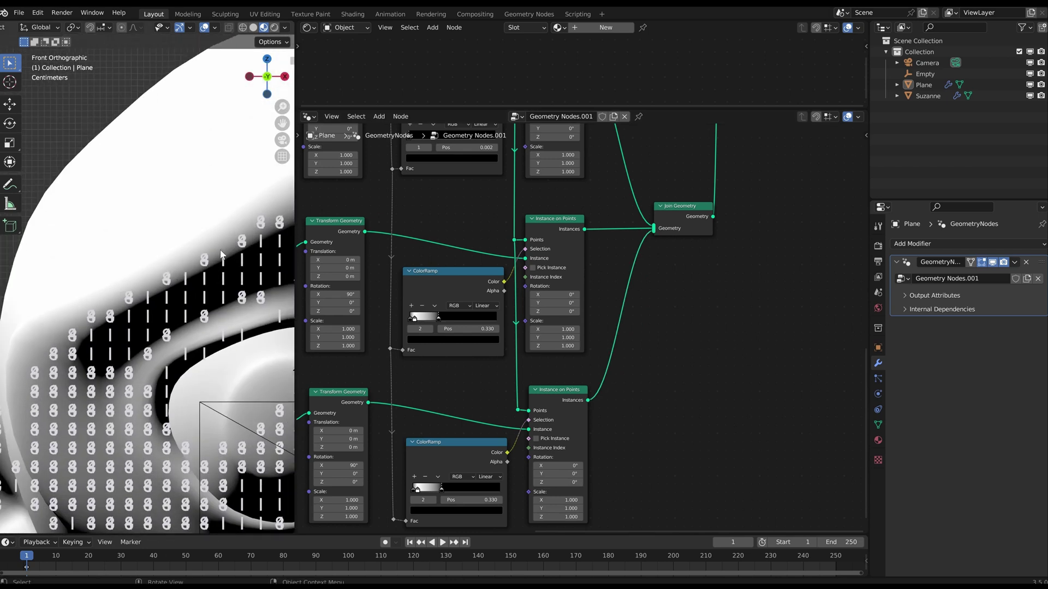
{"action": "scroll", "coordinate": [557, 331], "scroll_direction": "up", "scroll_amount": 4}
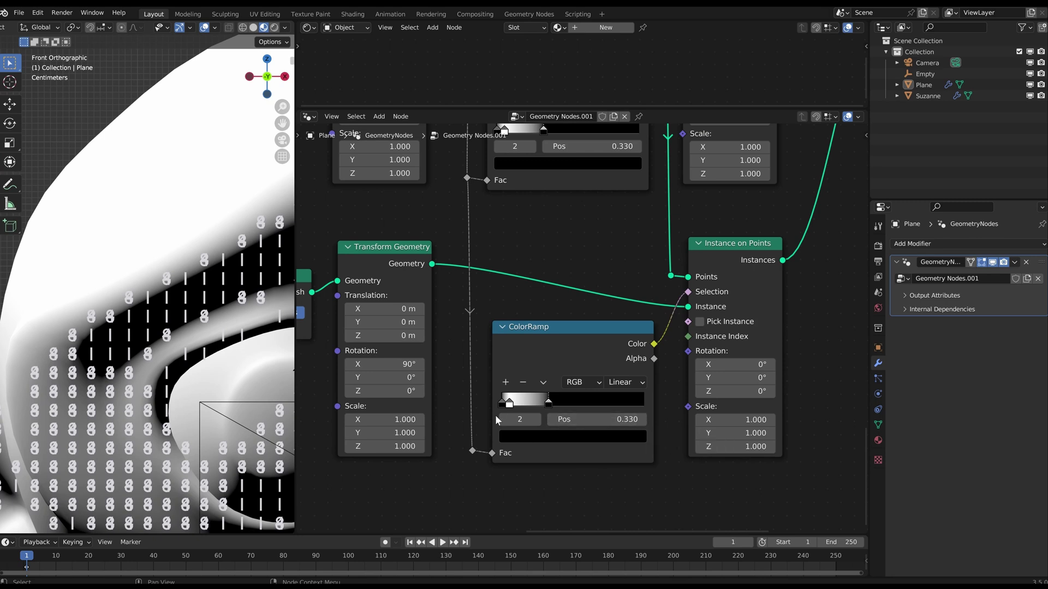
{"action": "left_click", "coordinate": [523, 382]}
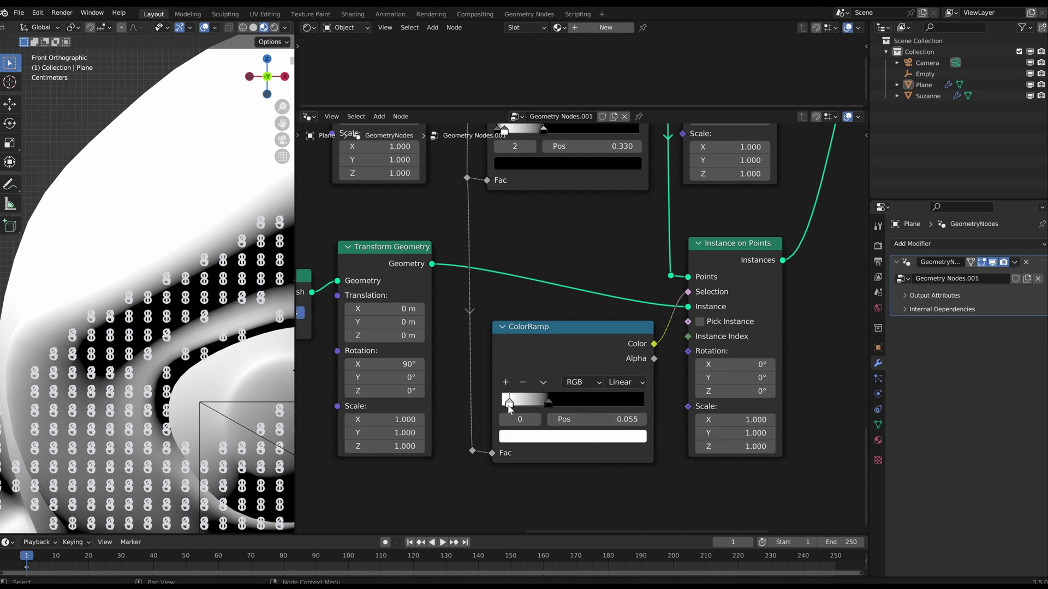
{"action": "left_click_drag", "start_coordinate": [509, 404], "coordinate": [675, 404]}
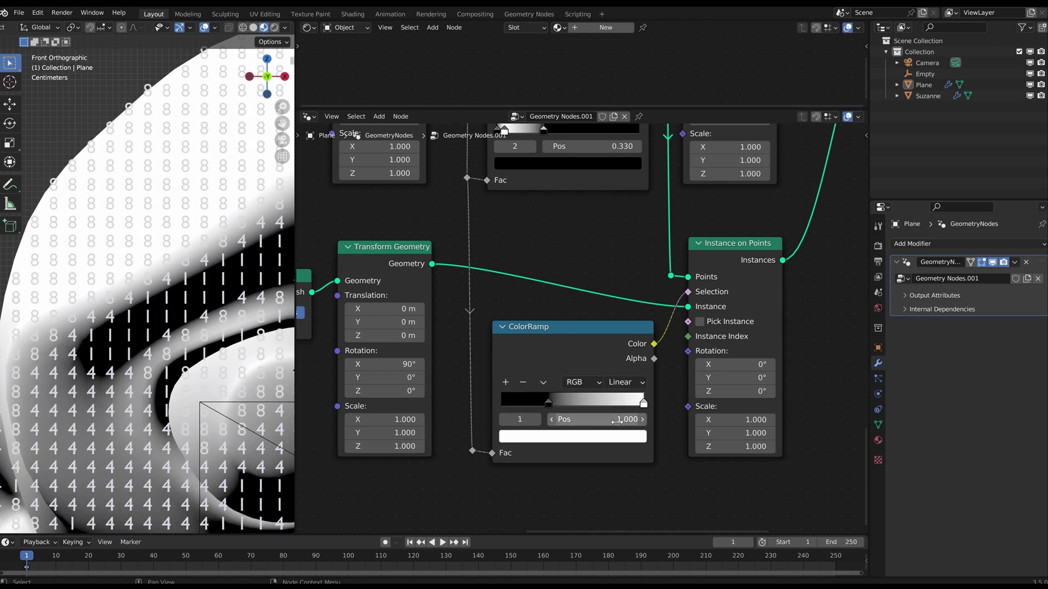
- Examine the zones of 8s, 4s and bar-shaped characters on Suzanne's face and outline them with annotation strokes around the eye
{"action": "scroll", "coordinate": [165, 277], "scroll_direction": "down", "scroll_amount": 5}
{"action": "middle_click_drag", "start_coordinate": [262, 253], "coordinate": [191, 298], "text": "shift"}
{"action": "scroll", "coordinate": [191, 267], "scroll_direction": "up", "scroll_amount": 4}
{"action": "scroll", "coordinate": [178, 254], "scroll_direction": "down", "scroll_amount": 2}
{"action": "scroll", "coordinate": [163, 276], "scroll_direction": "up", "scroll_amount": 4}
{"action": "mouse_move", "coordinate": [165, 231]}
{"action": "middle_mouse_down", "text": "shift"}
{"action": "mouse_move", "coordinate": [163, 276]}
{"action": "mouse_move", "coordinate": [213, 257]}
{"action": "mouse_move", "coordinate": [292, 129]}
{"action": "middle_mouse_up", "text": "shift"}
{"action": "scroll", "coordinate": [163, 276], "scroll_direction": "down", "scroll_amount": 5}
{"action": "scroll", "coordinate": [191, 327], "scroll_direction": "up", "scroll_amount": 5}
{"action": "key", "text": "d"}
{"action": "mouse_move", "coordinate": [205, 314]}
{"action": "left_mouse_down"}
{"action": "mouse_move", "coordinate": [185, 309]}
{"action": "mouse_move", "coordinate": [192, 390]}
{"action": "left_mouse_up"}
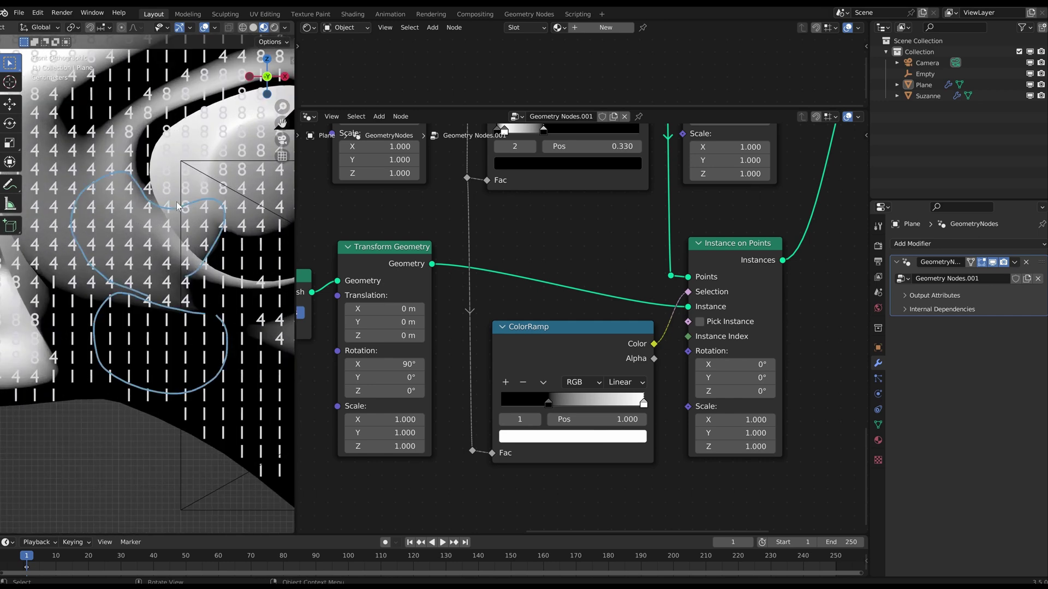
{"action": "scroll", "coordinate": [155, 188], "scroll_direction": "down", "scroll_amount": 8}
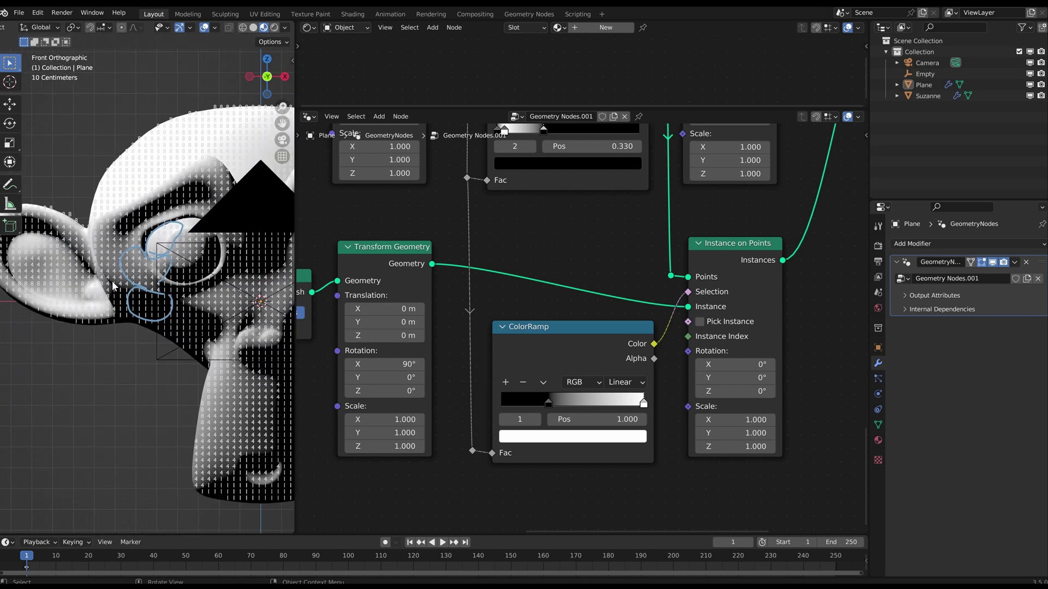
{"action": "scroll", "coordinate": [225, 196], "scroll_direction": "up", "scroll_amount": 2}
{"action": "scroll", "coordinate": [225, 194], "scroll_direction": "down", "scroll_amount": 1}
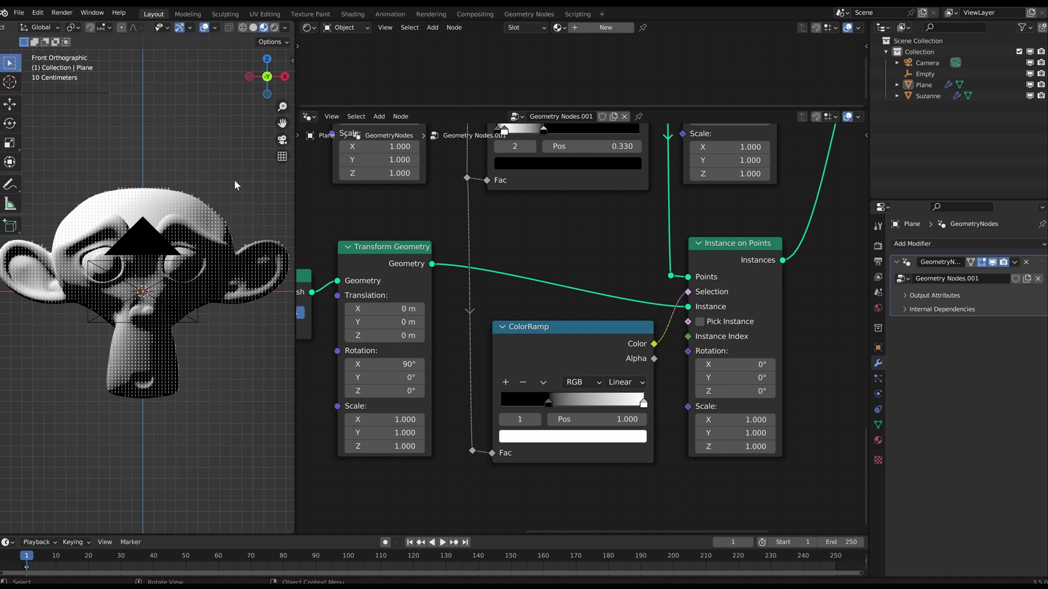
- Move the Group Output node down beside the Join Geometry node, leaving space between them
{"action": "scroll", "coordinate": [617, 211], "scroll_direction": "down", "scroll_amount": 6}
{"action": "middle_click_drag", "start_coordinate": [791, 182], "coordinate": [639, 283]}
{"action": "scroll", "coordinate": [617, 269], "scroll_direction": "down", "scroll_amount": 4}
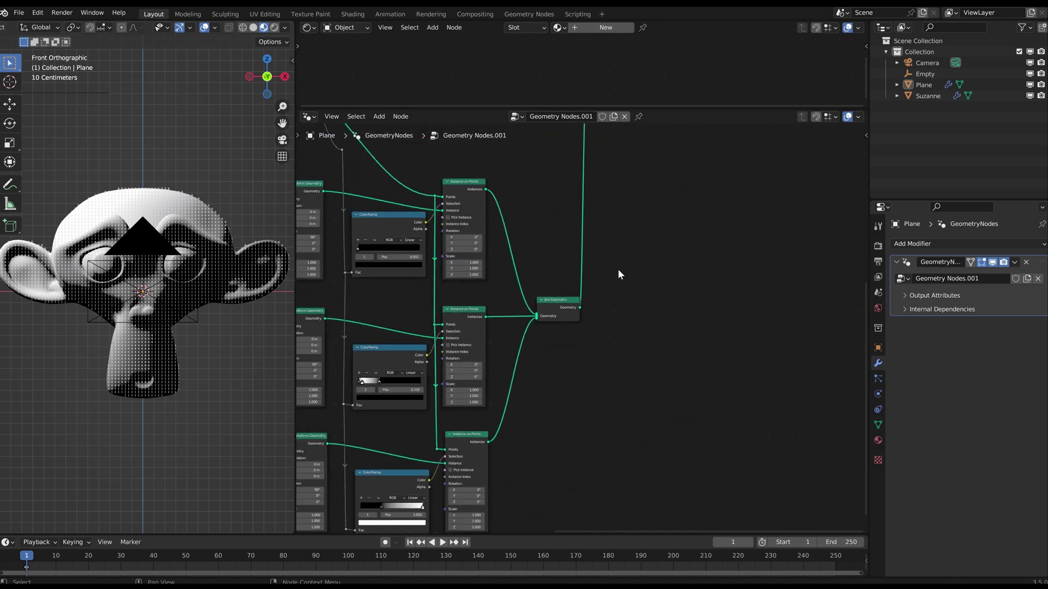
{"action": "scroll", "coordinate": [618, 269], "scroll_direction": "down", "scroll_amount": 2}
{"action": "middle_click_drag", "start_coordinate": [634, 146], "coordinate": [568, 254]}
{"action": "key", "text": "g"}
{"action": "left_click", "coordinate": [674, 485]}
{"action": "scroll", "coordinate": [569, 365], "scroll_direction": "up", "scroll_amount": 5}
{"action": "middle_click_drag", "start_coordinate": [569, 366], "coordinate": [627, 269]}
{"action": "scroll", "coordinate": [560, 380], "scroll_direction": "up", "scroll_amount": 1}
- Create a new material on the plane and name it Emission White
{"action": "left_click", "coordinate": [878, 440]}
{"action": "left_click", "coordinate": [928, 289]}
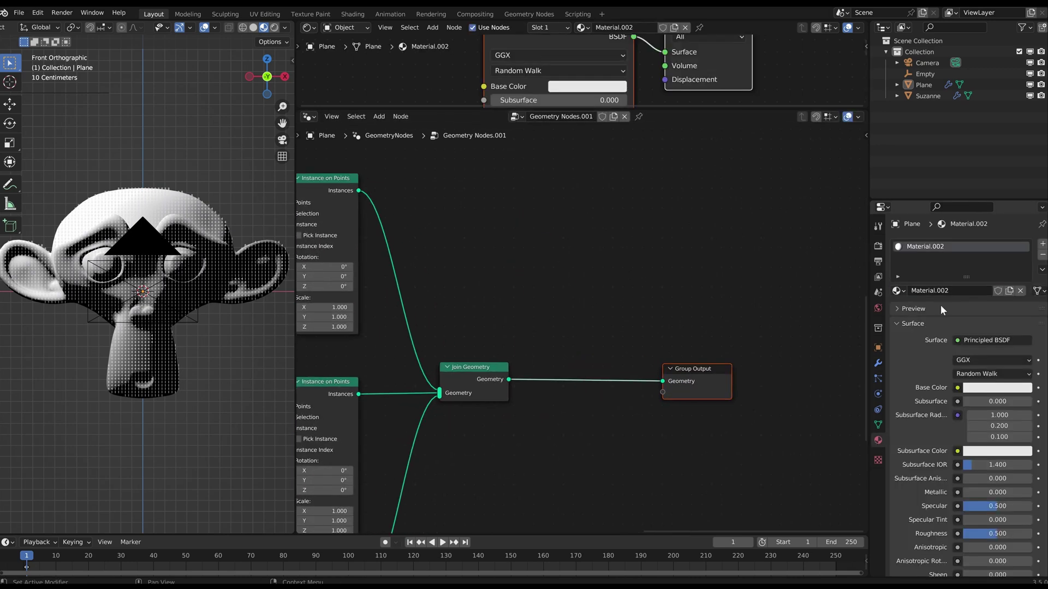
{"action": "type", "text": "Emission White"}
{"action": "key", "text": "Return"}
- Set the Emission White material's Base Color to black and its Emission color to white
{"action": "left_click", "coordinate": [997, 387]}
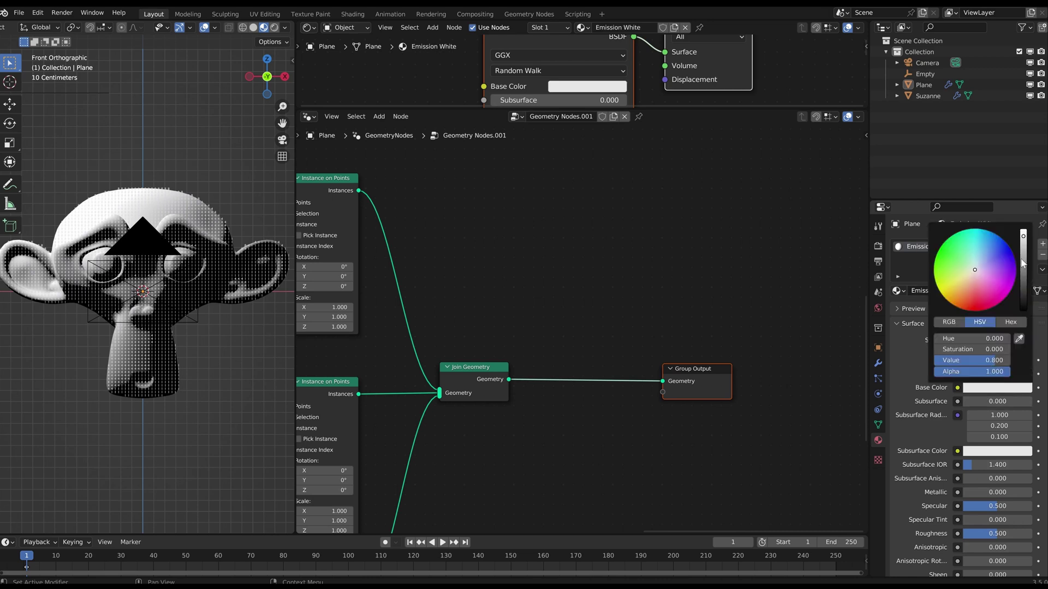
{"action": "left_click_drag", "start_coordinate": [1023, 248], "coordinate": [1023, 319]}
{"action": "scroll", "coordinate": [969, 496], "scroll_direction": "down", "scroll_amount": 8}
{"action": "left_click", "coordinate": [997, 463]}
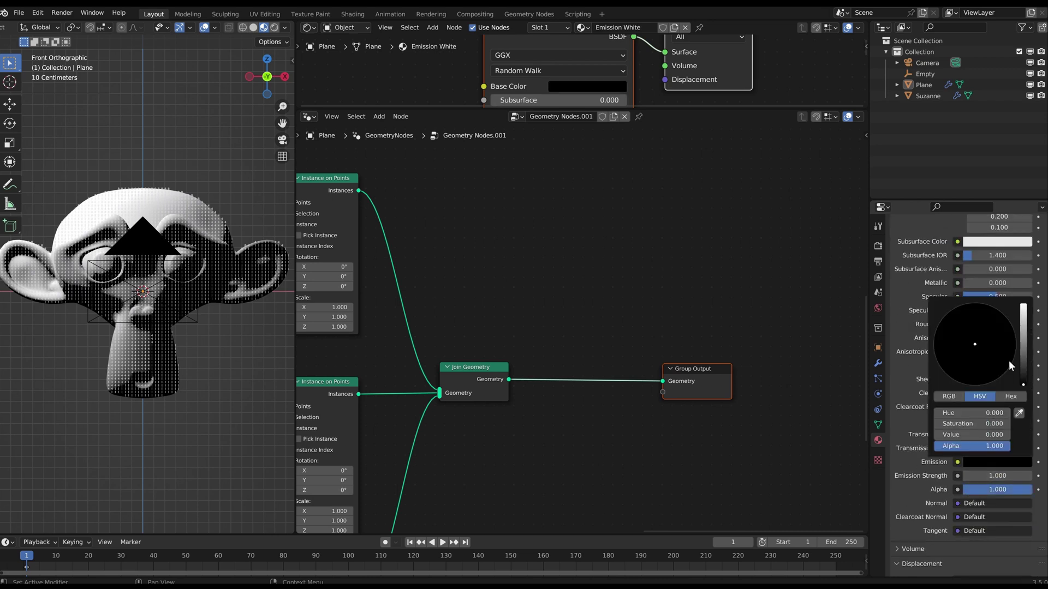
{"action": "left_click_drag", "start_coordinate": [1026, 358], "coordinate": [1024, 307]}
- Insert a Set Material node between Join Geometry and Group Output and assign it the Emission White material
{"action": "scroll", "coordinate": [615, 321], "scroll_direction": "up", "scroll_amount": 1}
{"action": "key", "text": "shift+a"}
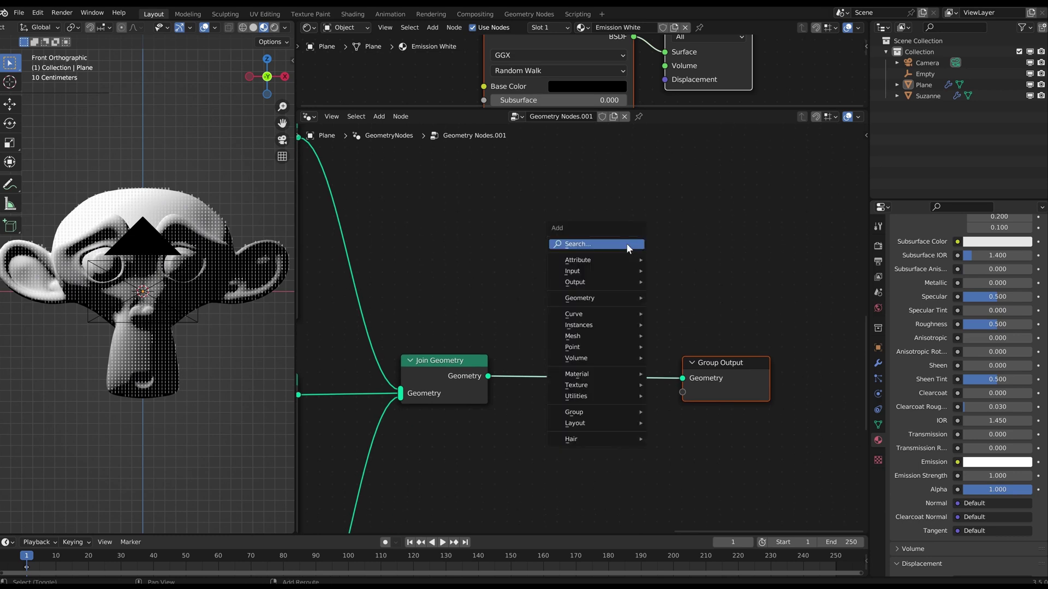
{"action": "left_click", "coordinate": [628, 249]}
{"action": "type", "text": "set mat"}
{"action": "key", "text": "Return"}
{"action": "left_click", "coordinate": [548, 348]}
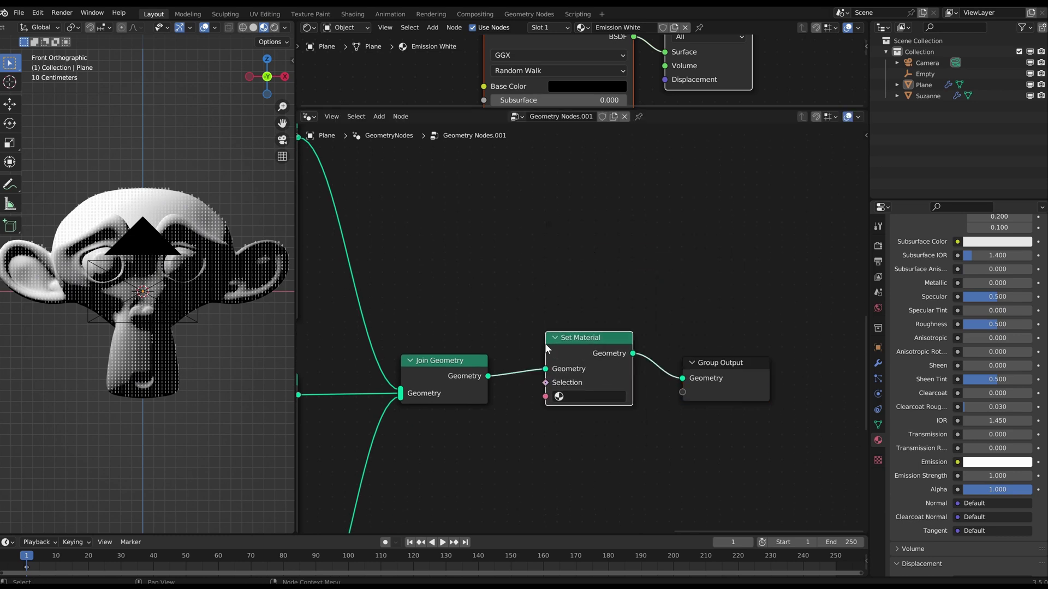
{"action": "left_click", "coordinate": [588, 396]}
{"action": "left_click", "coordinate": [600, 413]}
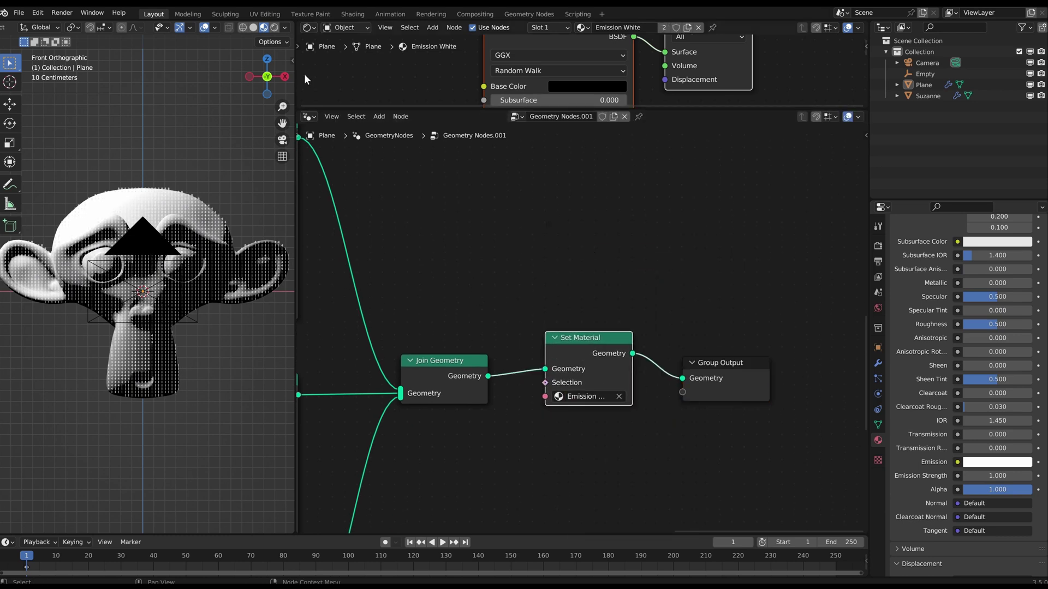
- Hide Suzanne in the viewport so only the text character instances on the plane are displayed
{"action": "scroll", "coordinate": [126, 245], "scroll_direction": "up", "scroll_amount": 4}
{"action": "middle_click_drag", "start_coordinate": [126, 246], "coordinate": [195, 255], "text": "shift"}
{"action": "left_click", "coordinate": [191, 221]}
{"action": "key", "text": "ctrl+z"}
{"action": "scroll", "coordinate": [180, 197], "scroll_direction": "down", "scroll_amount": 4}
{"action": "left_click", "coordinate": [178, 208]}
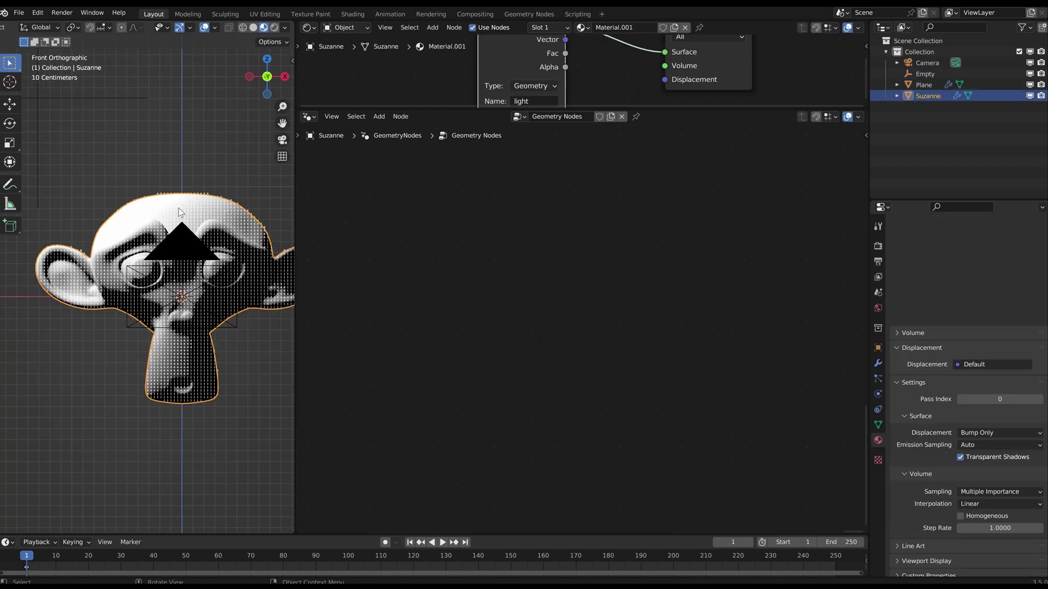
{"action": "scroll", "coordinate": [139, 272], "scroll_direction": "up", "scroll_amount": 3}
{"action": "left_click", "coordinate": [218, 117]}
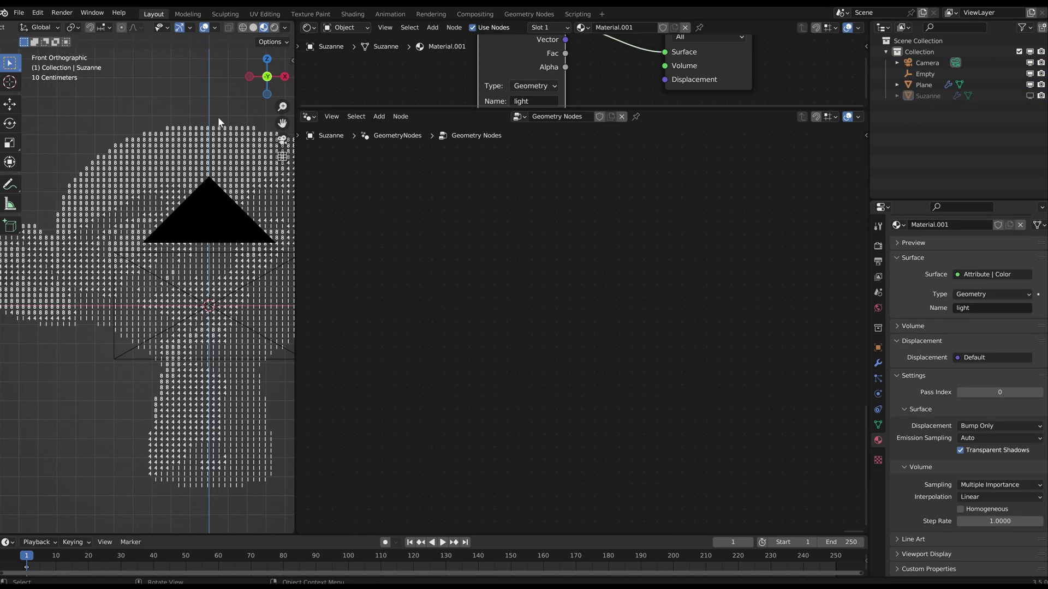
{"action": "middle_click_drag", "start_coordinate": [218, 117], "coordinate": [198, 148], "text": "shift"}
{"action": "scroll", "coordinate": [198, 149], "scroll_direction": "down", "scroll_amount": 1}
- Switch the viewport to the camera view and widen it to show the whole character-covered head
{"action": "key", "text": "KP_0"}
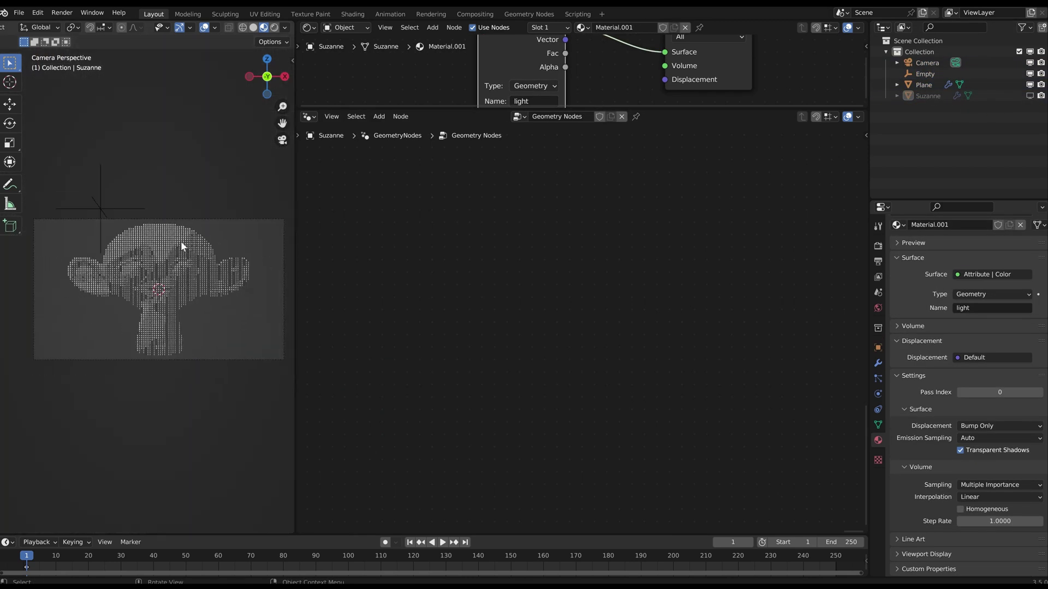
{"action": "scroll", "coordinate": [181, 240], "scroll_direction": "up", "scroll_amount": 2}
{"action": "left_click_drag", "start_coordinate": [294, 201], "coordinate": [462, 201]}
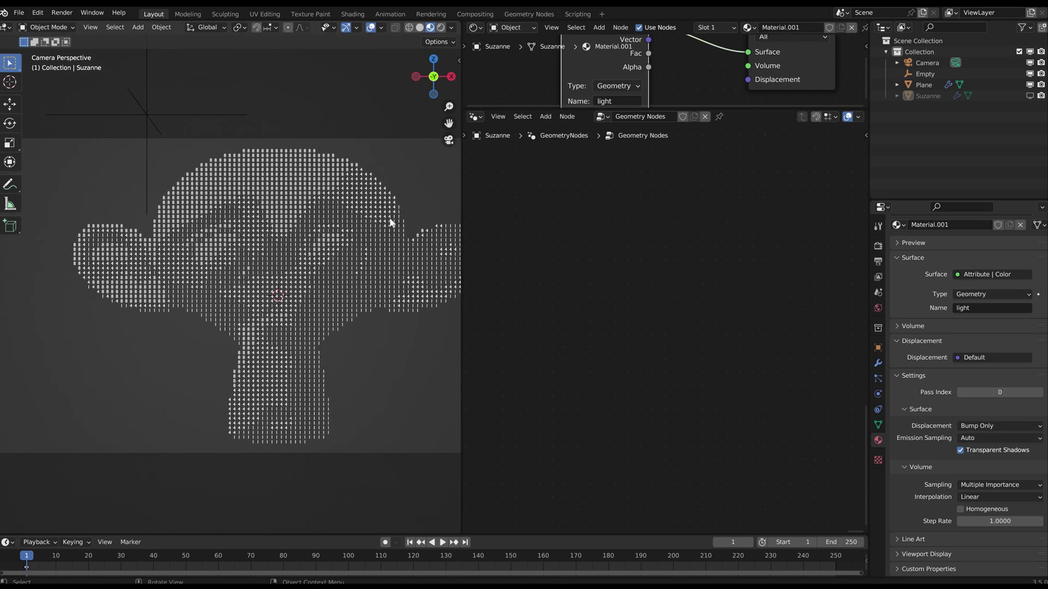
{"action": "scroll", "coordinate": [155, 145], "scroll_direction": "down", "scroll_amount": 2}
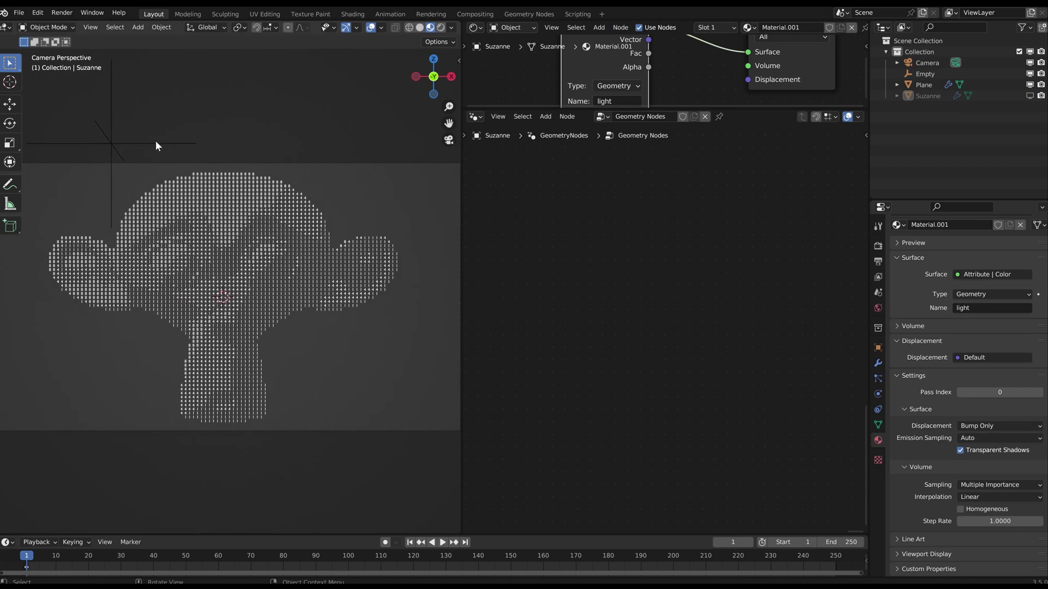
- Select the Empty and move it across to the opposite upper side of Suzanne's head to redirect the light
{"action": "left_click", "coordinate": [156, 145]}
{"action": "key", "text": "g"}
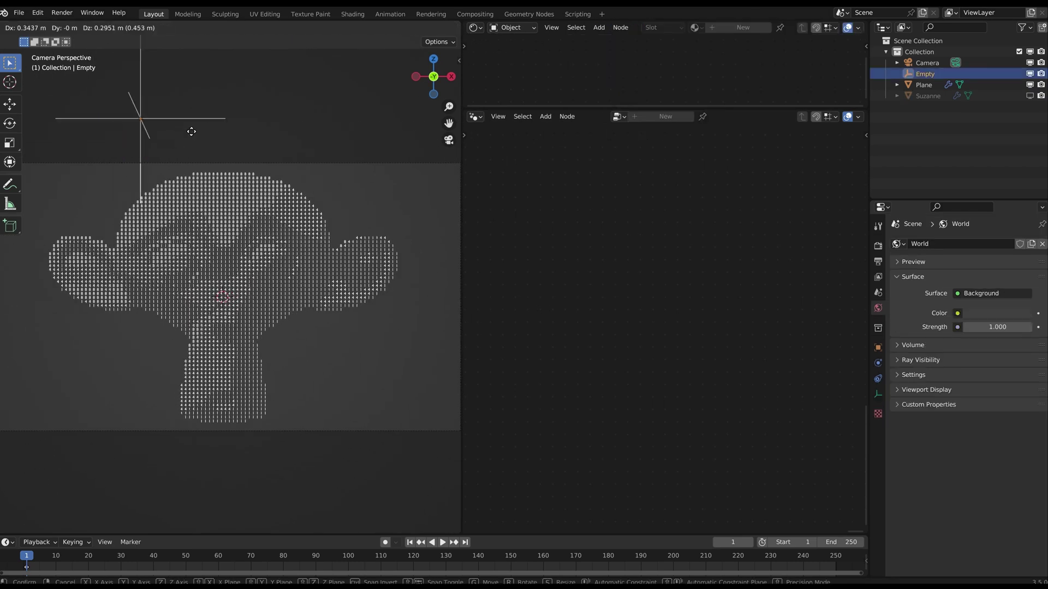
{"action": "left_click", "coordinate": [409, 188]}
{"action": "scroll", "coordinate": [347, 157], "scroll_direction": "up", "scroll_amount": 3}
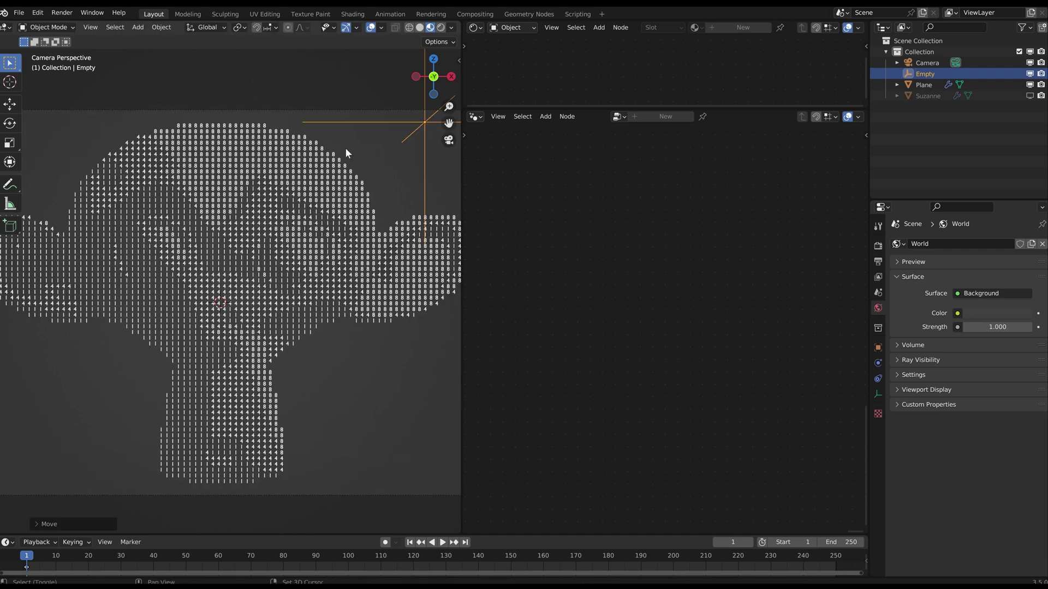
{"action": "scroll", "coordinate": [339, 186], "scroll_direction": "down", "scroll_amount": 2}
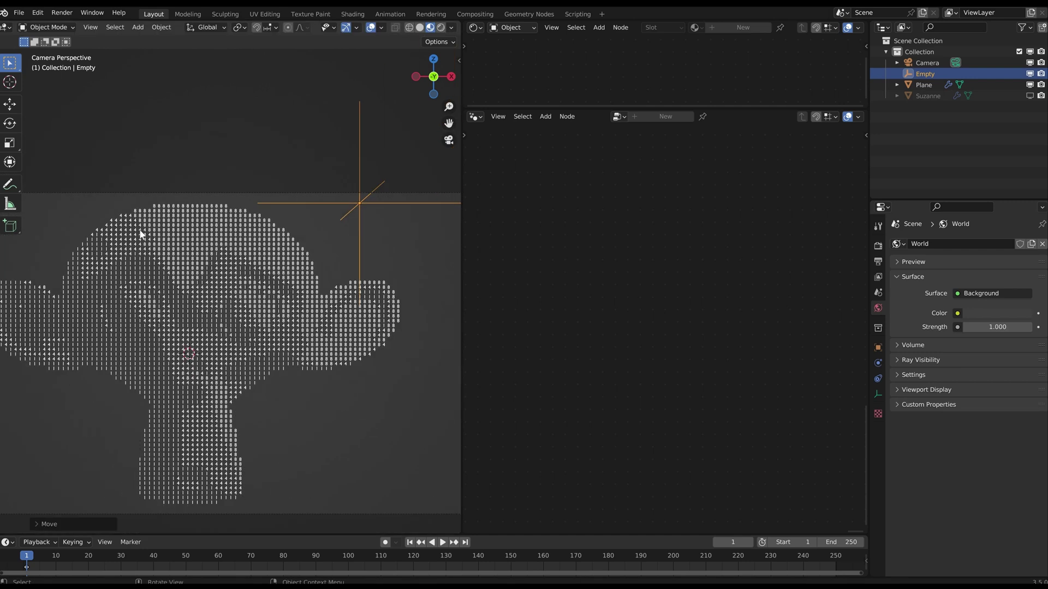
{"action": "key", "text": "g"}
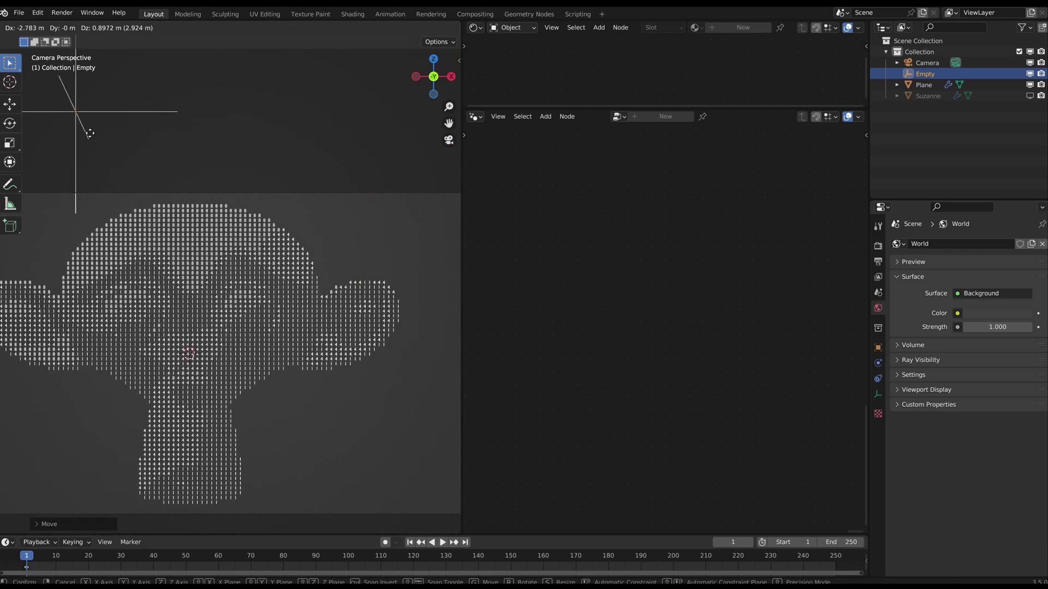
{"action": "left_click", "coordinate": [339, 237]}
{"action": "scroll", "coordinate": [351, 250], "scroll_direction": "down", "scroll_amount": 2}
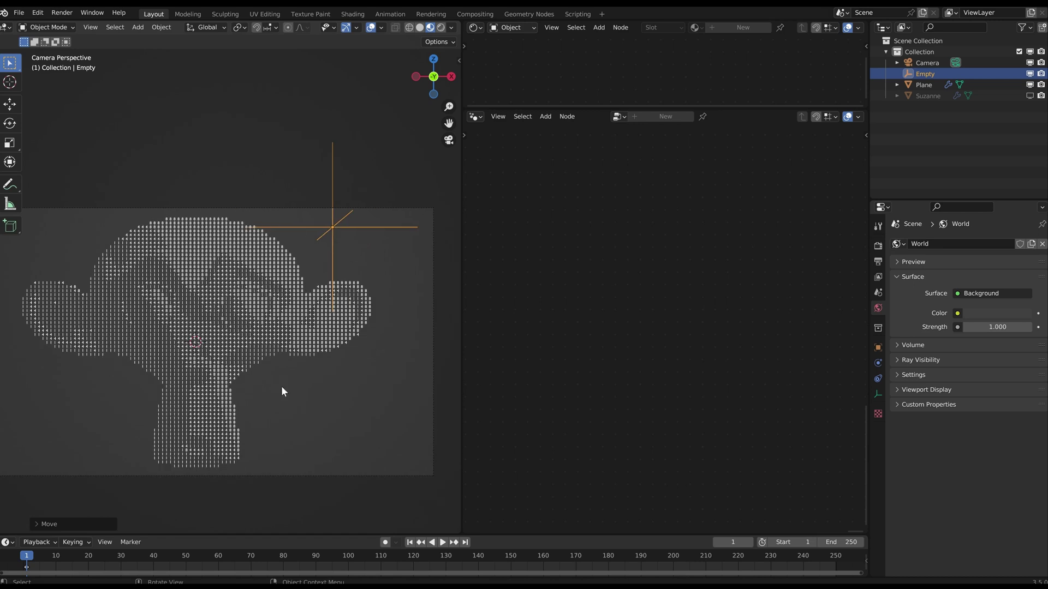
{"action": "scroll", "coordinate": [368, 296], "scroll_direction": "up", "scroll_amount": 2}
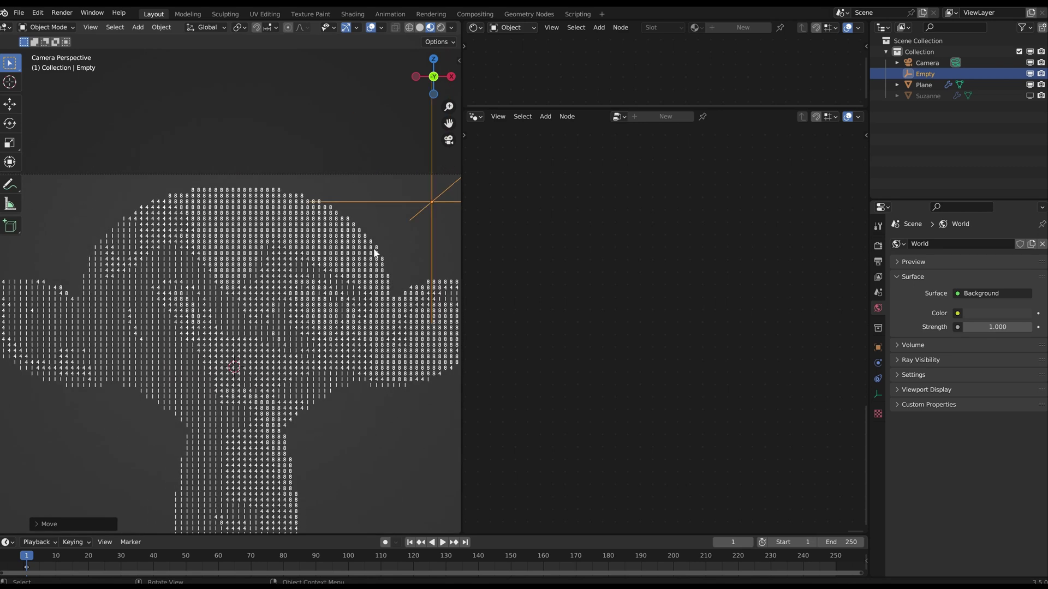
- Reposition the Empty several times around the head, leaving it in front of and above Suzanne's forehead
{"action": "key", "text": "g"}
{"action": "left_click", "coordinate": [58, 158]}
{"action": "middle_click_drag", "start_coordinate": [57, 158], "coordinate": [248, 183]}
{"action": "key", "text": "g"}
{"action": "left_click", "coordinate": [344, 227]}
{"action": "middle_click_drag", "start_coordinate": [344, 227], "coordinate": [303, 213]}
{"action": "key", "text": "g"}
{"action": "left_click", "coordinate": [241, 211]}
- Draw a closed annotation outline beside the Empty and erase it
{"action": "key", "text": "d"}
{"action": "mouse_move", "coordinate": [281, 177]}
{"action": "left_mouse_down"}
{"action": "mouse_move", "coordinate": [198, 250]}
{"action": "mouse_move", "coordinate": [287, 196]}
{"action": "left_mouse_up"}
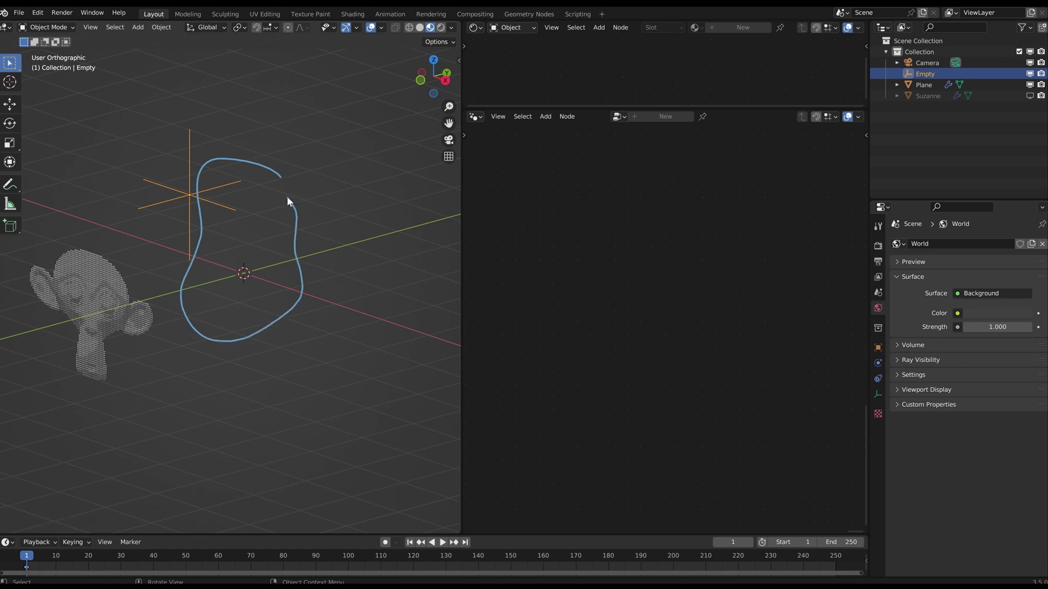
{"action": "right_click_drag", "start_coordinate": [287, 198], "coordinate": [254, 345]}
- Return to the camera view, select the plane to load its node tree, and clear the selection highlight
{"action": "key", "text": "KP_0"}
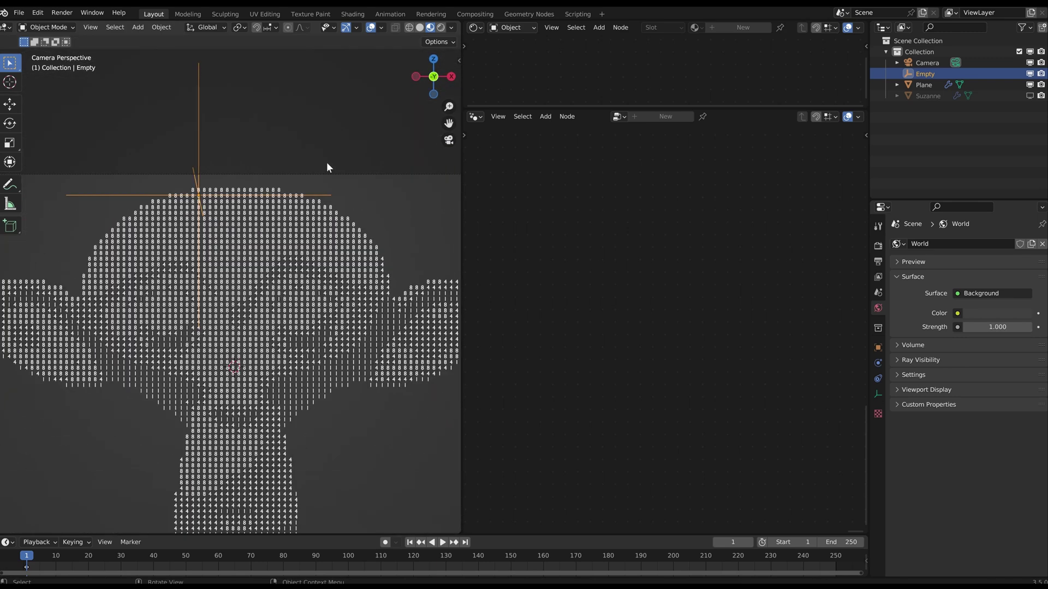
{"action": "key", "text": "alt+a"}
{"action": "left_click", "coordinate": [283, 289]}
{"action": "scroll", "coordinate": [342, 282], "scroll_direction": "up", "scroll_amount": 5}
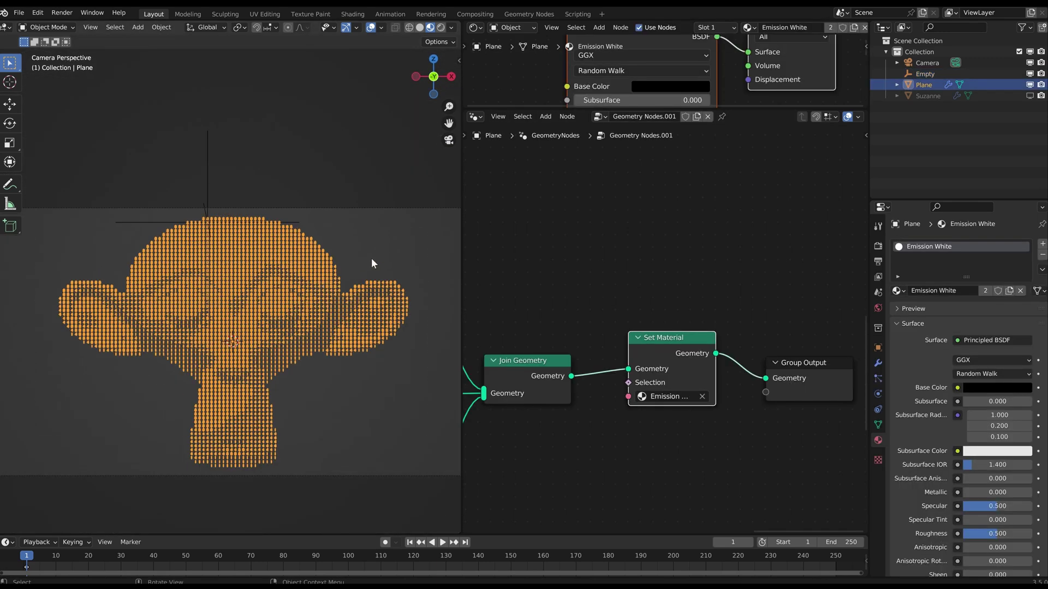
{"action": "key", "text": "alt+a"}
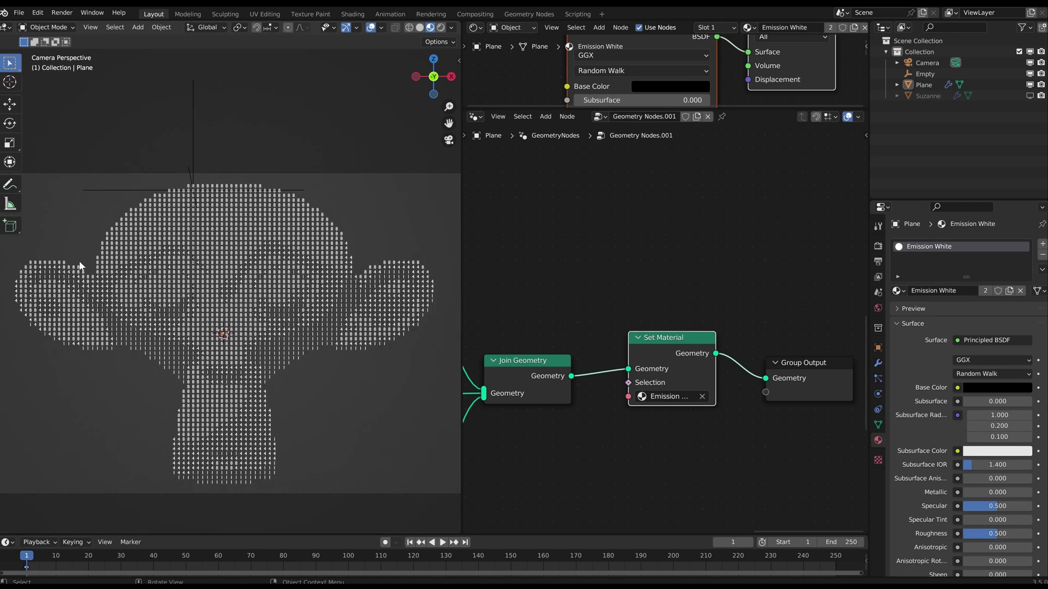
- Enlarge the node editor and examine the node tree from the Group Output back to the Grid and String nodes
{"action": "left_click_drag", "start_coordinate": [463, 237], "coordinate": [365, 236]}
{"action": "scroll", "coordinate": [539, 267], "scroll_direction": "down", "scroll_amount": 2}
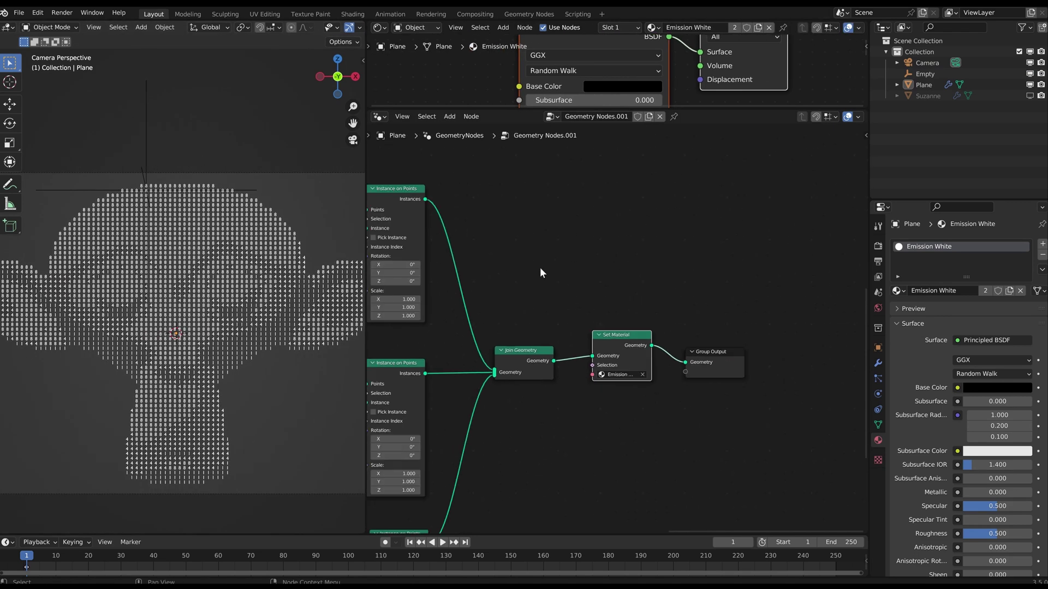
{"action": "middle_click_drag", "start_coordinate": [539, 268], "coordinate": [629, 264]}
{"action": "scroll", "coordinate": [629, 264], "scroll_direction": "down", "scroll_amount": 6}
{"action": "middle_click_drag", "start_coordinate": [457, 262], "coordinate": [721, 303]}
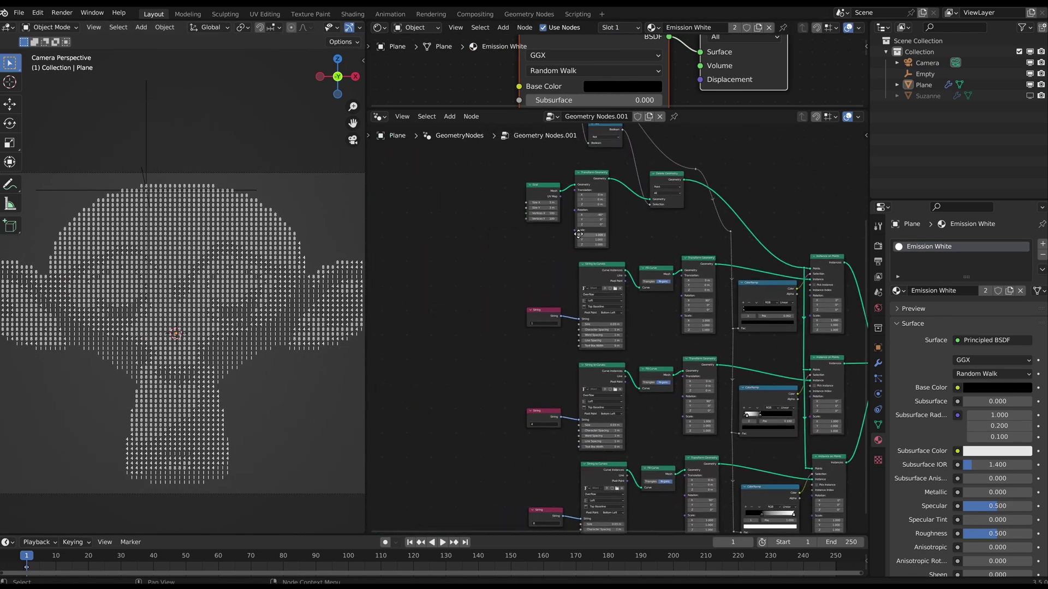
{"action": "middle_click_drag", "start_coordinate": [592, 137], "coordinate": [578, 224]}
{"action": "scroll", "coordinate": [561, 328], "scroll_direction": "up", "scroll_amount": 5}
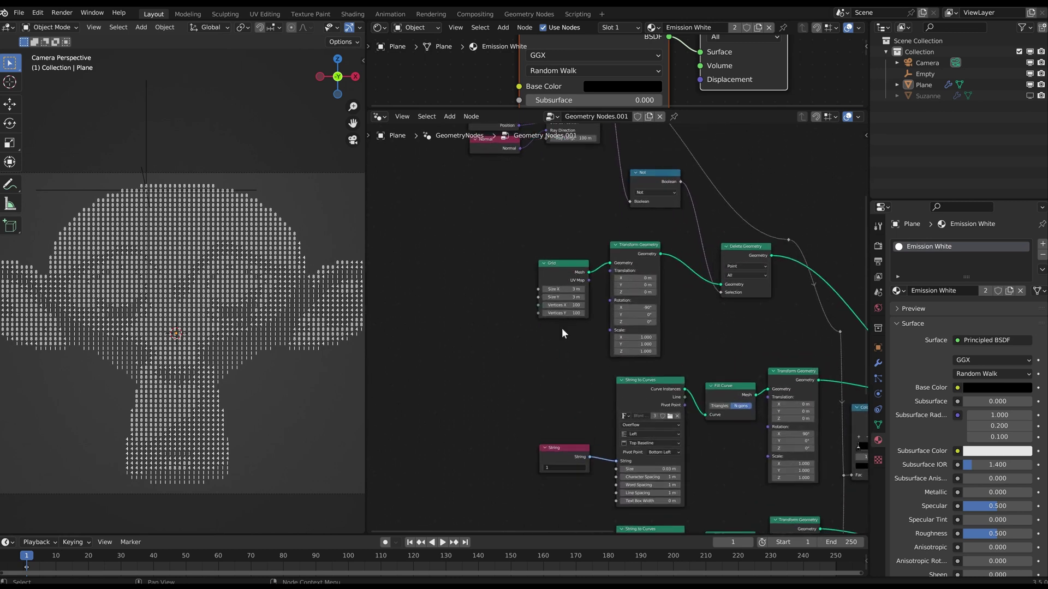
{"action": "middle_click_drag", "start_coordinate": [561, 329], "coordinate": [609, 263]}
{"action": "middle_click_drag", "start_coordinate": [597, 354], "coordinate": [637, 264]}
{"action": "scroll", "coordinate": [656, 377], "scroll_direction": "down", "scroll_amount": 2}
{"action": "middle_click_drag", "start_coordinate": [658, 382], "coordinate": [640, 321]}
{"action": "middle_click_drag", "start_coordinate": [628, 260], "coordinate": [608, 301]}
{"action": "scroll", "coordinate": [620, 289], "scroll_direction": "up", "scroll_amount": 2}
{"action": "scroll", "coordinate": [530, 326], "scroll_direction": "down", "scroll_amount": 1}
{"action": "mouse_move", "coordinate": [530, 303]}
{"action": "middle_mouse_down"}
{"action": "mouse_move", "coordinate": [538, 298]}
{"action": "mouse_move", "coordinate": [522, 293]}
{"action": "middle_mouse_up"}
{"action": "middle_click_drag", "start_coordinate": [568, 269], "coordinate": [605, 360]}
{"action": "scroll", "coordinate": [594, 263], "scroll_direction": "down", "scroll_amount": 1}
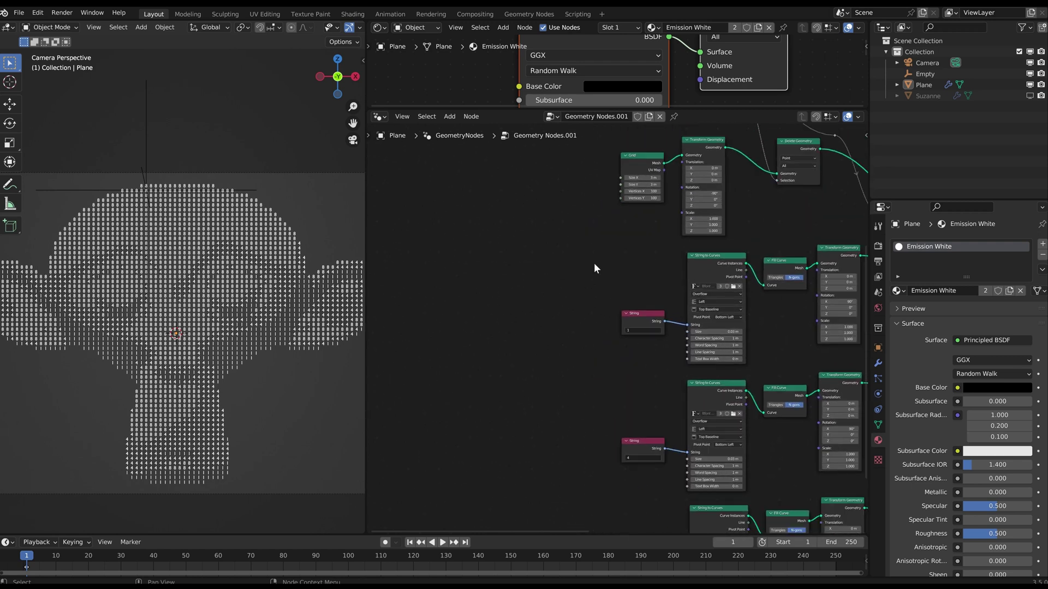
{"action": "middle_click_drag", "start_coordinate": [619, 210], "coordinate": [615, 259]}
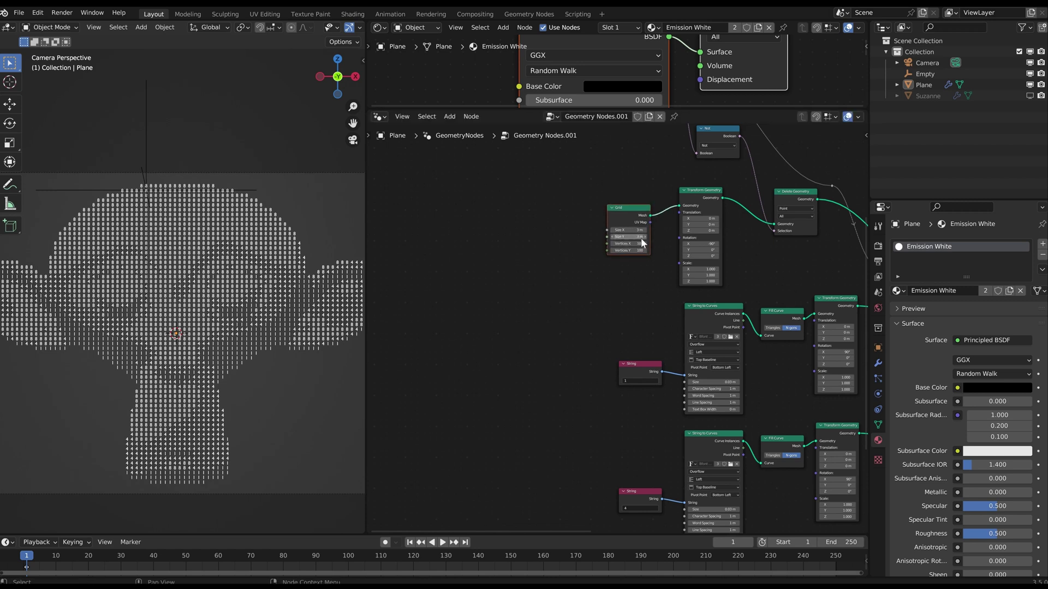
- Add a Value node in the empty area before the Grid node
{"action": "scroll", "coordinate": [490, 262], "scroll_direction": "up", "scroll_amount": 1}
{"action": "key", "text": "shift+a"}
{"action": "left_click", "coordinate": [490, 262]}
{"action": "type", "text": "value"}
{"action": "key", "text": "Return"}
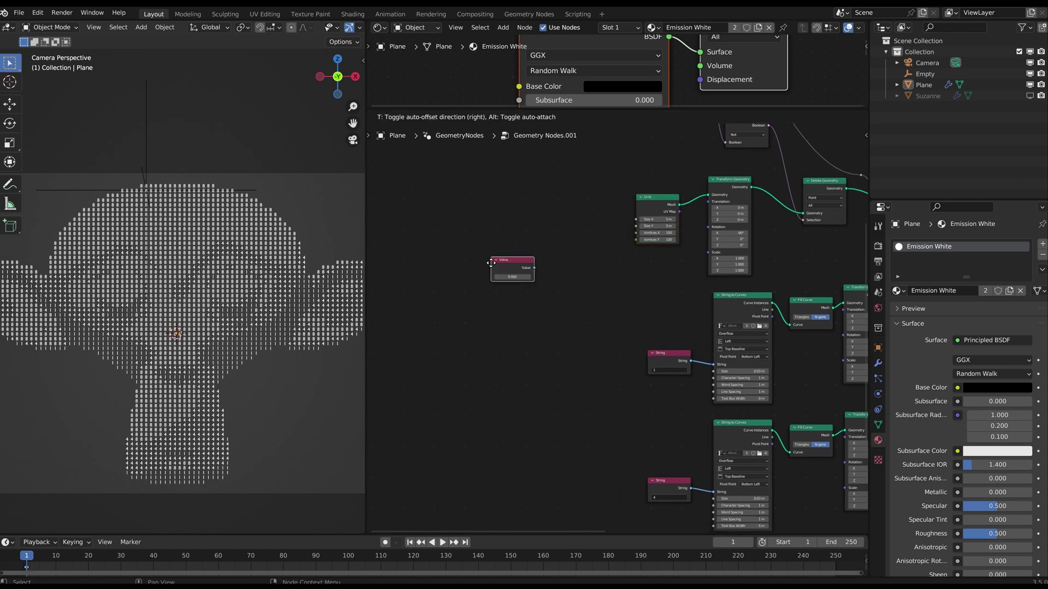
{"action": "left_click", "coordinate": [402, 297]}
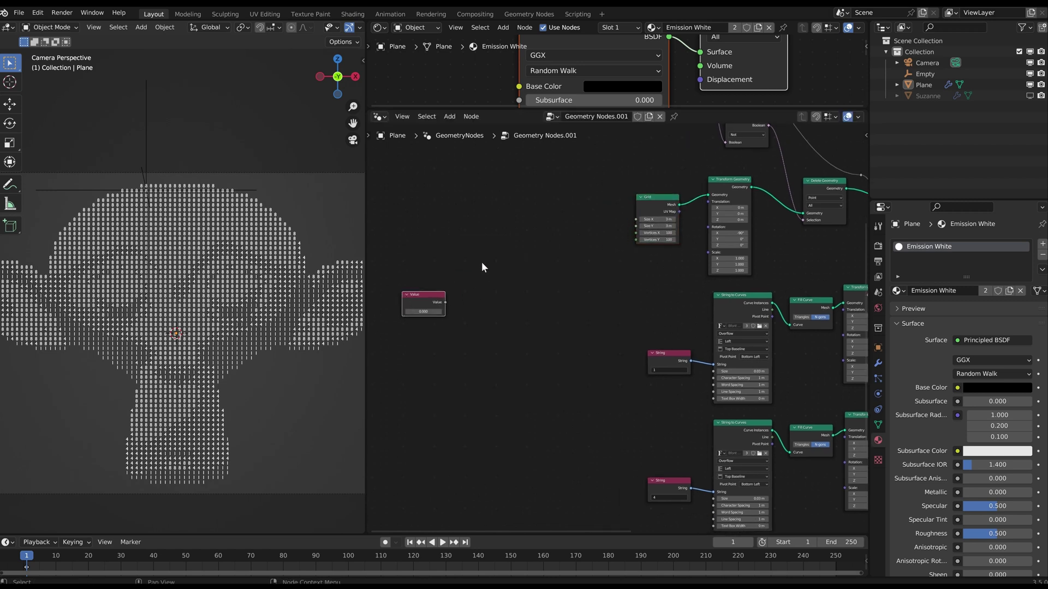
- Connect the Value node to the Grid's Vertices X and Vertices Y inputs through a shared reroute point
{"action": "middle_click_drag", "start_coordinate": [455, 289], "coordinate": [487, 309]}
{"action": "left_click_drag", "start_coordinate": [477, 321], "coordinate": [669, 251]}
{"action": "scroll", "coordinate": [658, 228], "scroll_direction": "up", "scroll_amount": 2}
{"action": "right_click_drag", "start_coordinate": [679, 212], "coordinate": [680, 218], "text": "shift"}
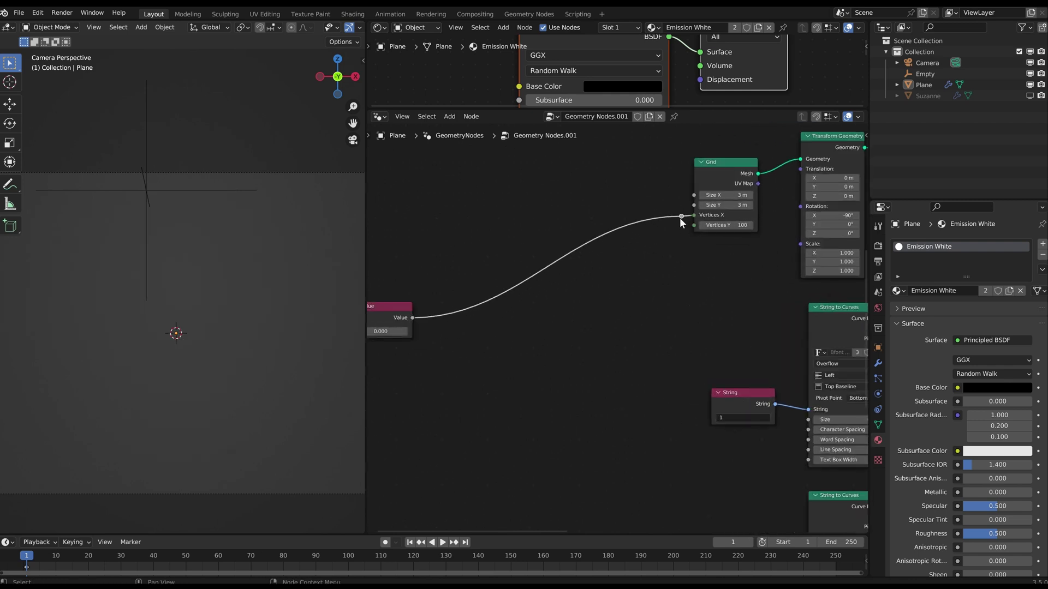
{"action": "left_click_drag", "start_coordinate": [681, 217], "coordinate": [696, 227]}
{"action": "scroll", "coordinate": [617, 294], "scroll_direction": "down", "scroll_amount": 3}
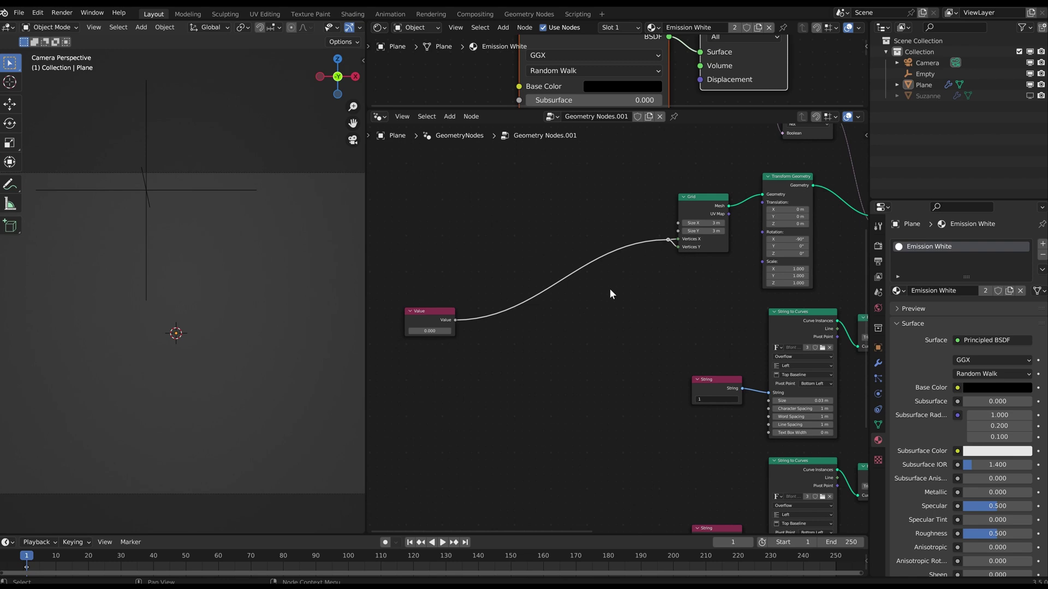
{"action": "middle_click_drag", "start_coordinate": [572, 303], "coordinate": [623, 287]}
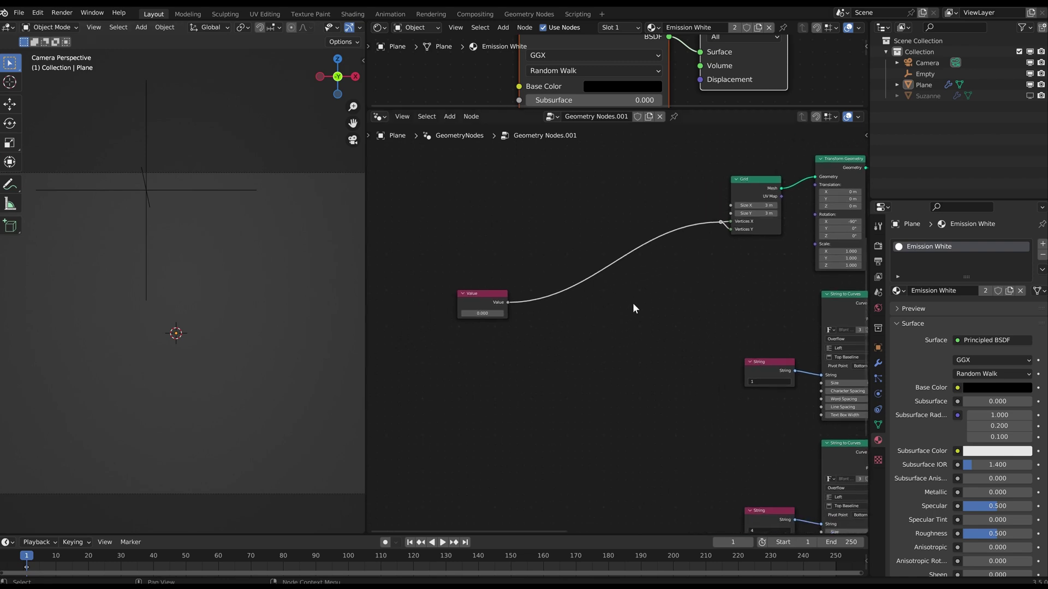
- Raise the Value node's number to 74.3 and shift the node slightly closer to the Grid
{"action": "scroll", "coordinate": [633, 308], "scroll_direction": "up", "scroll_amount": 2}
{"action": "left_click_drag", "start_coordinate": [446, 309], "coordinate": [497, 309]}
{"action": "scroll", "coordinate": [24, 303], "scroll_direction": "down", "scroll_amount": 2}
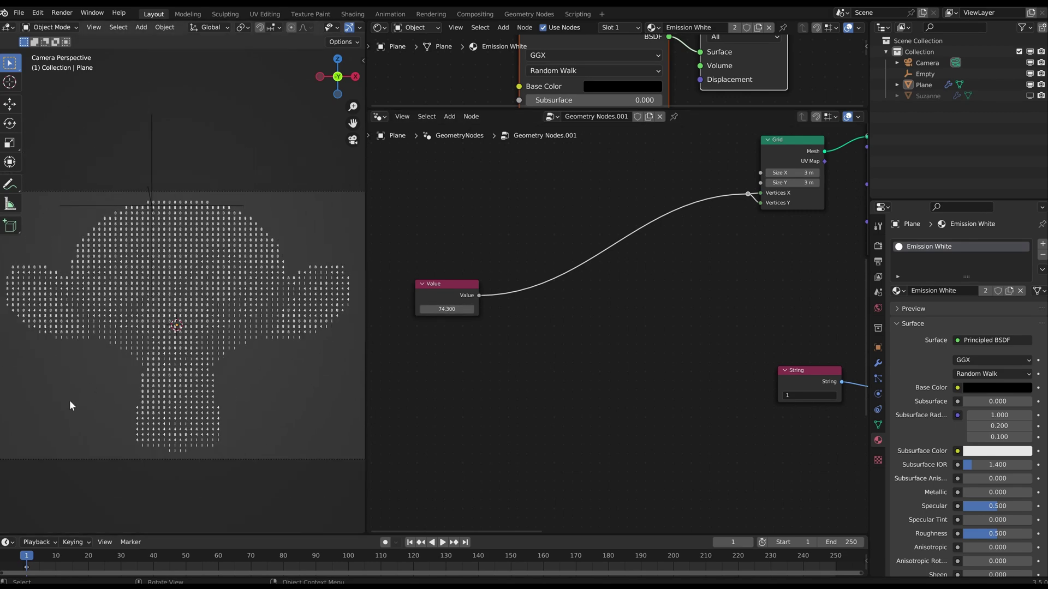
{"action": "mouse_move", "coordinate": [14, 441]}
{"action": "left_mouse_down"}
{"action": "mouse_move", "coordinate": [243, 440]}
{"action": "mouse_move", "coordinate": [349, 366]}
{"action": "mouse_move", "coordinate": [351, 186]}
{"action": "mouse_move", "coordinate": [350, 306]}
{"action": "mouse_move", "coordinate": [82, 428]}
{"action": "left_mouse_up"}
{"action": "left_click_drag", "start_coordinate": [444, 313], "coordinate": [460, 309]}
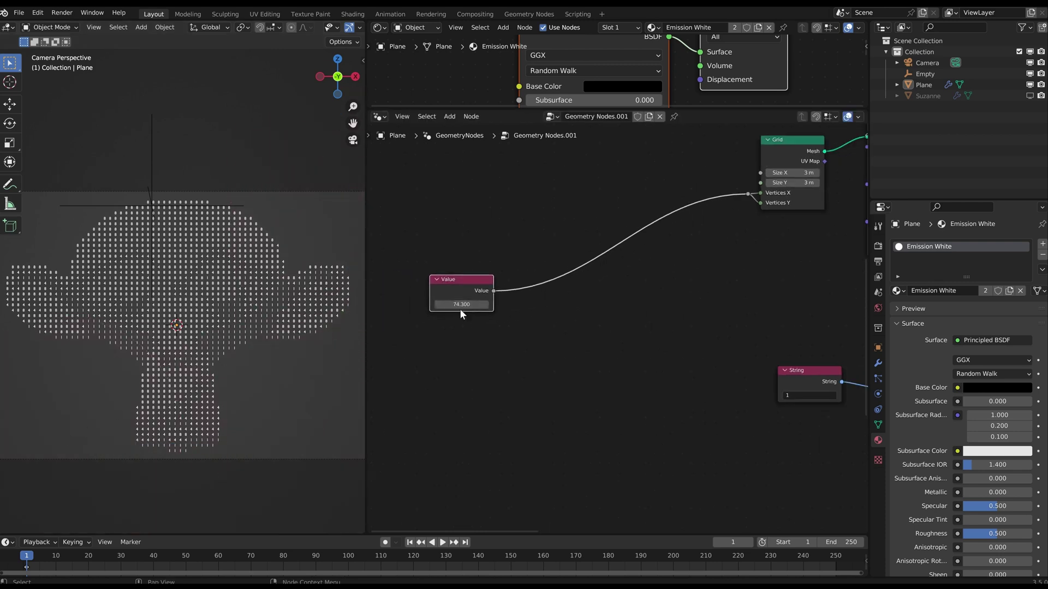
- Try grid resolutions of 50 and 100 in the Value node
{"action": "left_click", "coordinate": [459, 305]}
{"action": "type", "text": "50"}
{"action": "key", "text": "Return"}
{"action": "left_click", "coordinate": [461, 304]}
{"action": "type", "text": "100"}
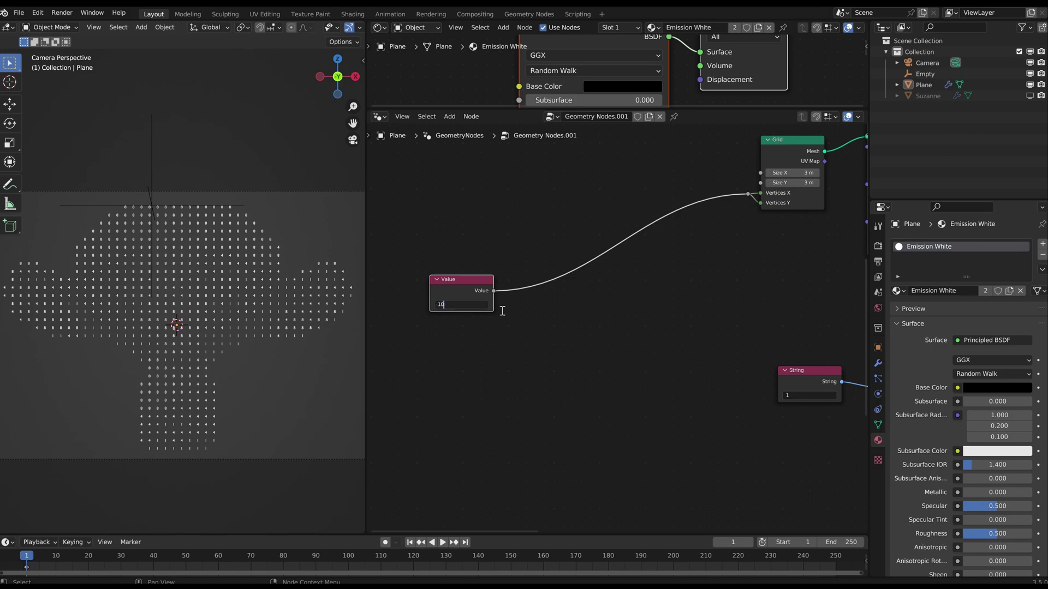
{"action": "key", "text": "Return"}
- Try a grid resolution of 300 in the Value node and inspect the characters on the face up close
{"action": "left_click", "coordinate": [473, 304]}
{"action": "type", "text": "300"}
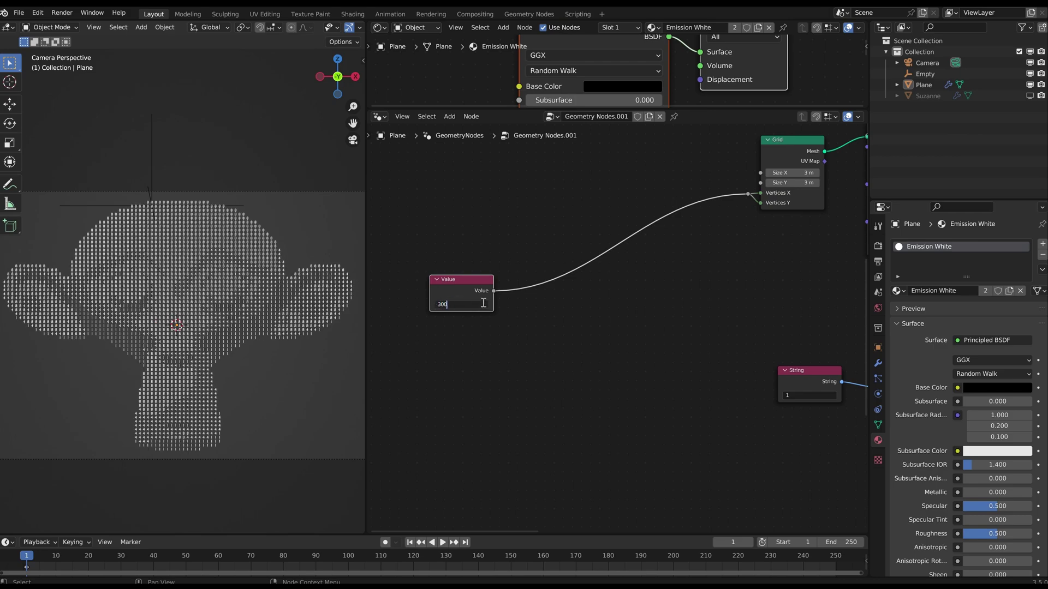
{"action": "key", "text": "Return"}
{"action": "scroll", "coordinate": [271, 296], "scroll_direction": "up", "scroll_amount": 10}
{"action": "scroll", "coordinate": [271, 293], "scroll_direction": "down", "scroll_amount": 7}
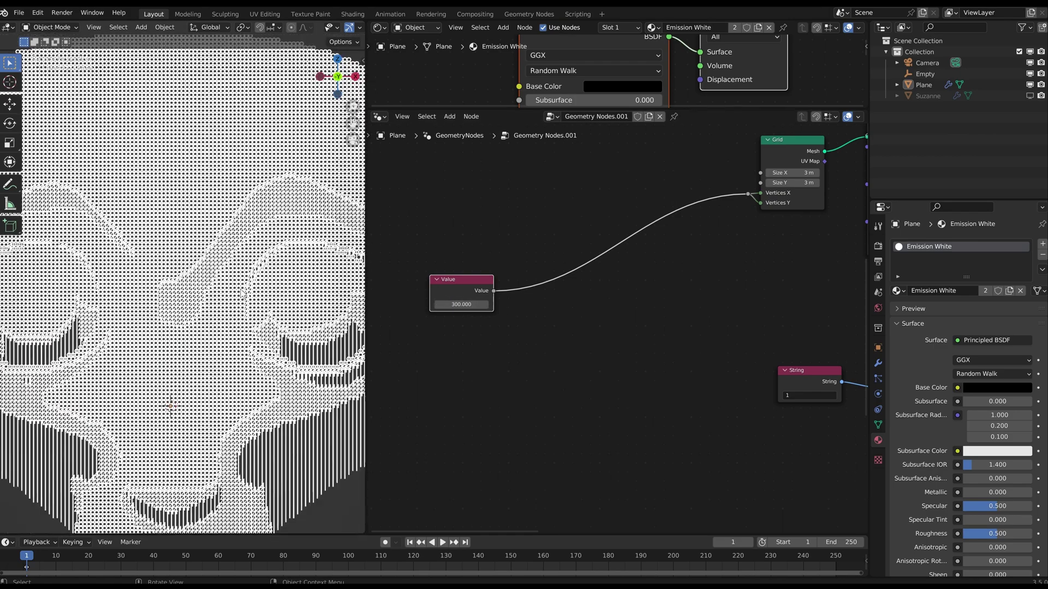
{"action": "scroll", "coordinate": [272, 292], "scroll_direction": "up", "scroll_amount": 6}
{"action": "scroll", "coordinate": [272, 293], "scroll_direction": "down", "scroll_amount": 5}
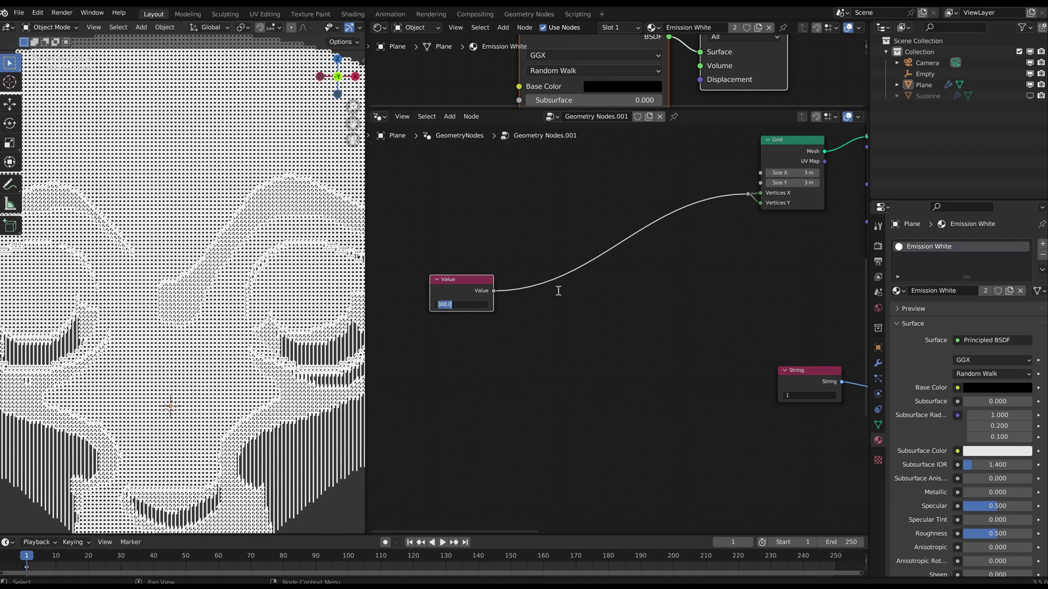
- Set the Value node back to 100 and view the whole head
{"action": "type", "text": "100"}
{"action": "key", "text": "Return"}
{"action": "scroll", "coordinate": [277, 261], "scroll_direction": "down", "scroll_amount": 5}
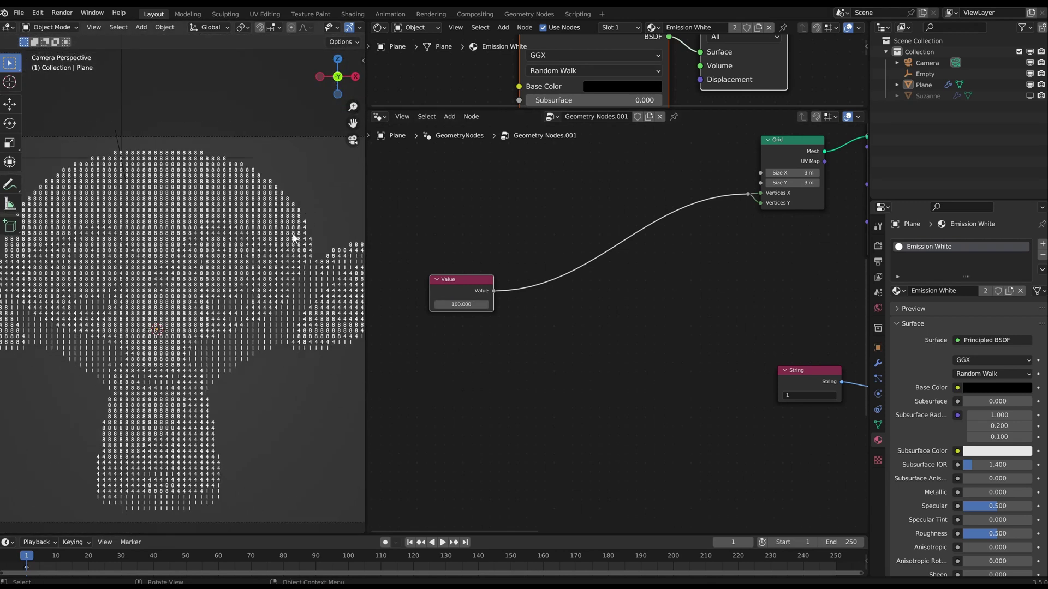
- Branch the Value node into a new Divide Math node, using 100 as the dividend and the grid resolution as the divisor
{"action": "scroll", "coordinate": [655, 349], "scroll_direction": "down", "scroll_amount": 5}
{"action": "middle_click_drag", "start_coordinate": [759, 409], "coordinate": [628, 300]}
{"action": "scroll", "coordinate": [655, 295], "scroll_direction": "up", "scroll_amount": 6}
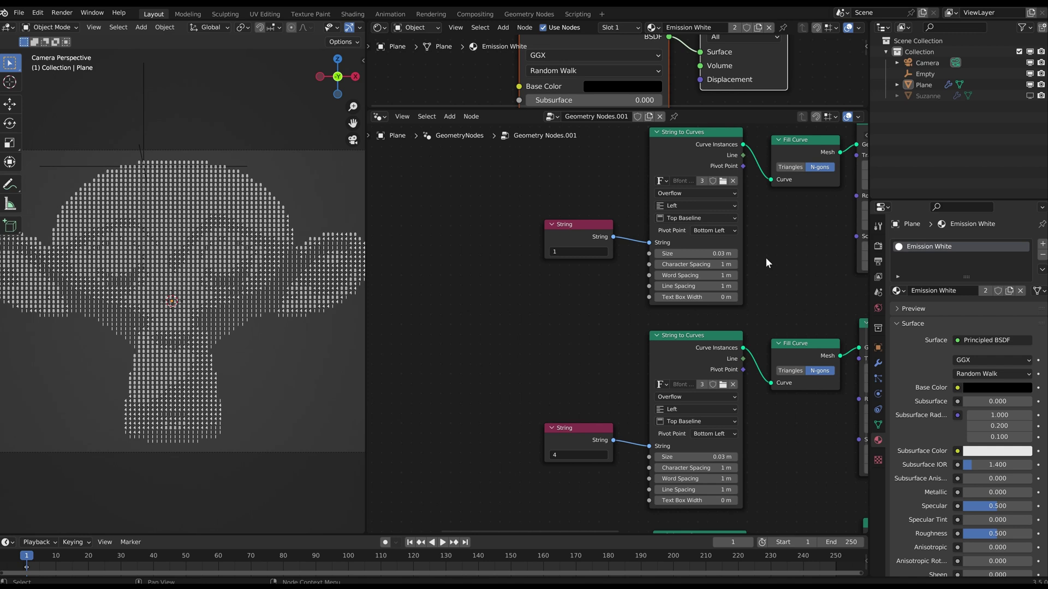
{"action": "scroll", "coordinate": [513, 270], "scroll_direction": "down", "scroll_amount": 3}
{"action": "middle_click_drag", "start_coordinate": [393, 238], "coordinate": [487, 269]}
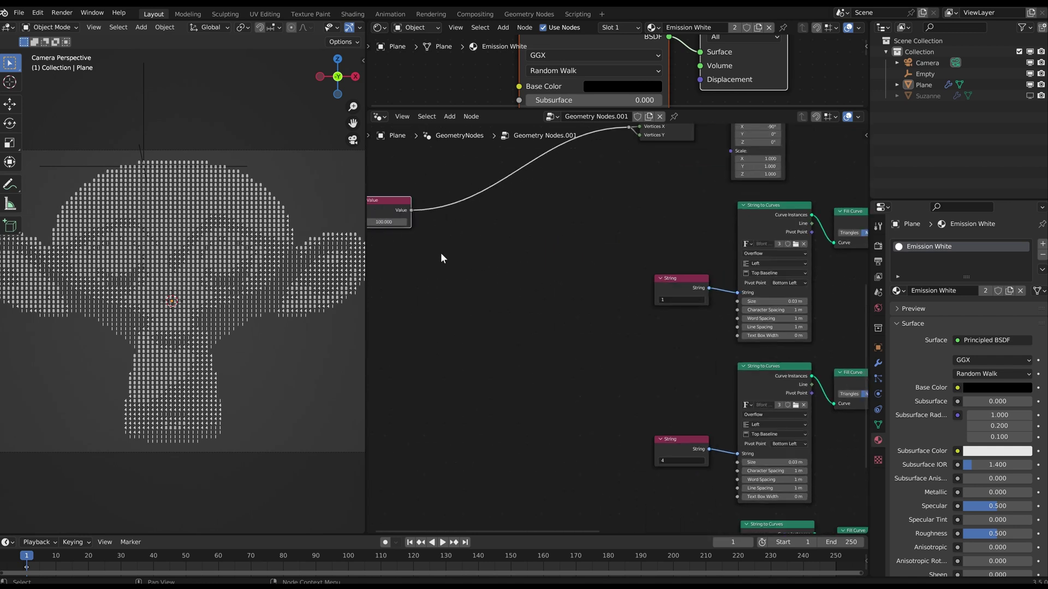
{"action": "left_click_drag", "start_coordinate": [418, 213], "coordinate": [501, 309]}
{"action": "type", "text": "math"}
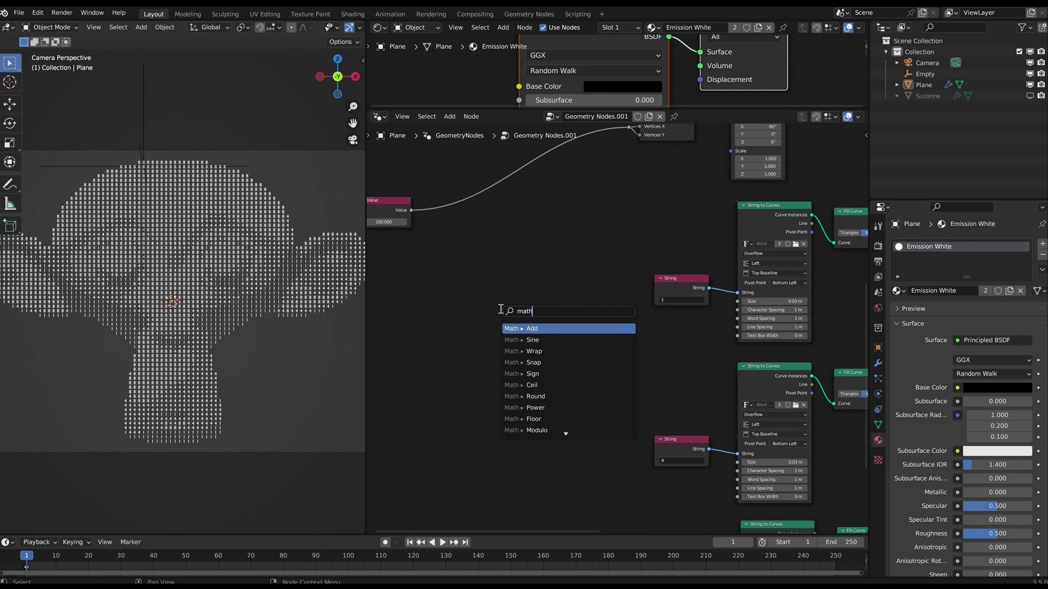
{"action": "type", "text": " di"}
{"action": "key", "text": "Return"}
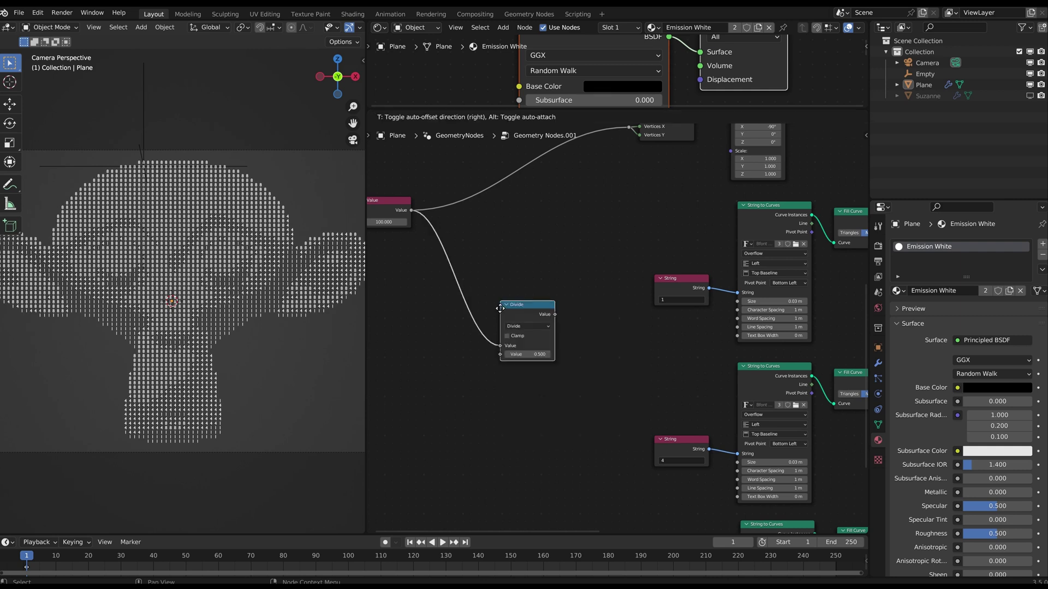
{"action": "left_click", "coordinate": [499, 308]}
{"action": "scroll", "coordinate": [530, 339], "scroll_direction": "up", "scroll_amount": 3}
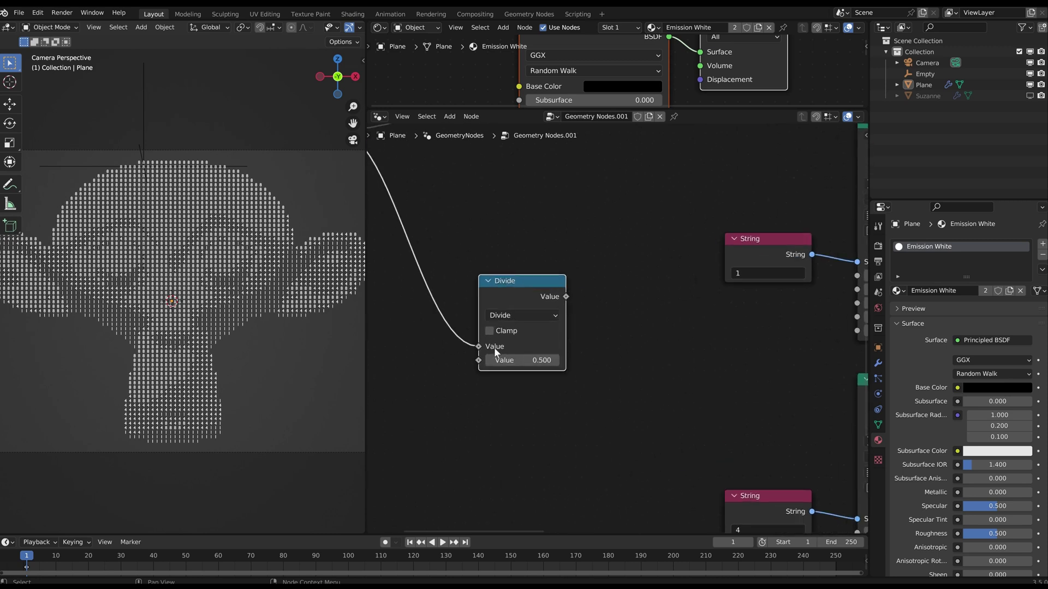
{"action": "left_click_drag", "start_coordinate": [479, 346], "coordinate": [478, 361]}
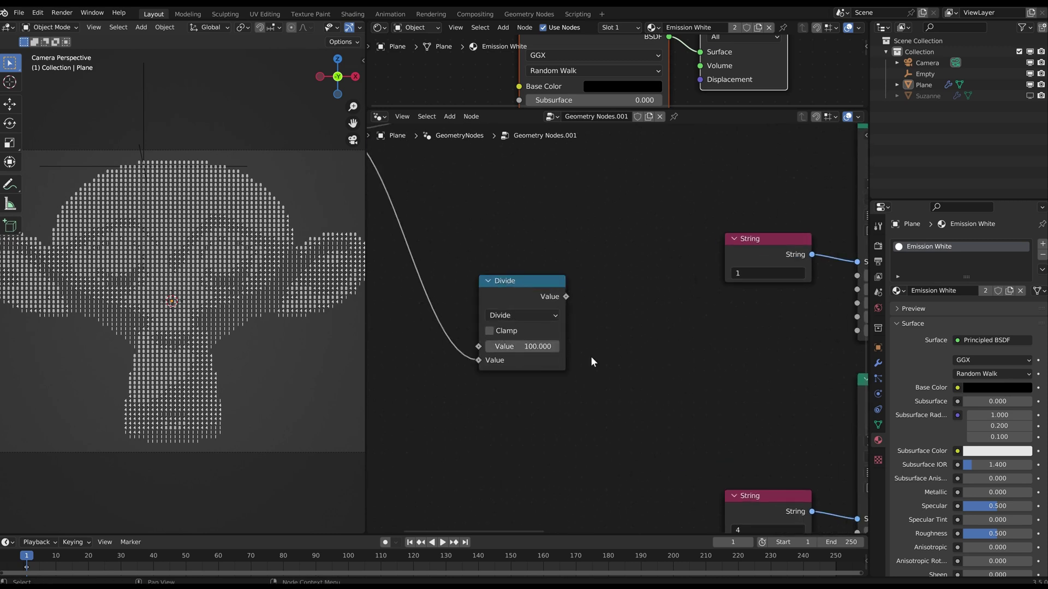
- Connect the Divide output to the Size of the "1" String to Curves node, and reposition the Divide and String nodes
{"action": "scroll", "coordinate": [590, 355], "scroll_direction": "down", "scroll_amount": 2}
{"action": "middle_click_drag", "start_coordinate": [604, 351], "coordinate": [550, 334]}
{"action": "scroll", "coordinate": [550, 333], "scroll_direction": "up", "scroll_amount": 2}
{"action": "left_click_drag", "start_coordinate": [477, 287], "coordinate": [727, 268]}
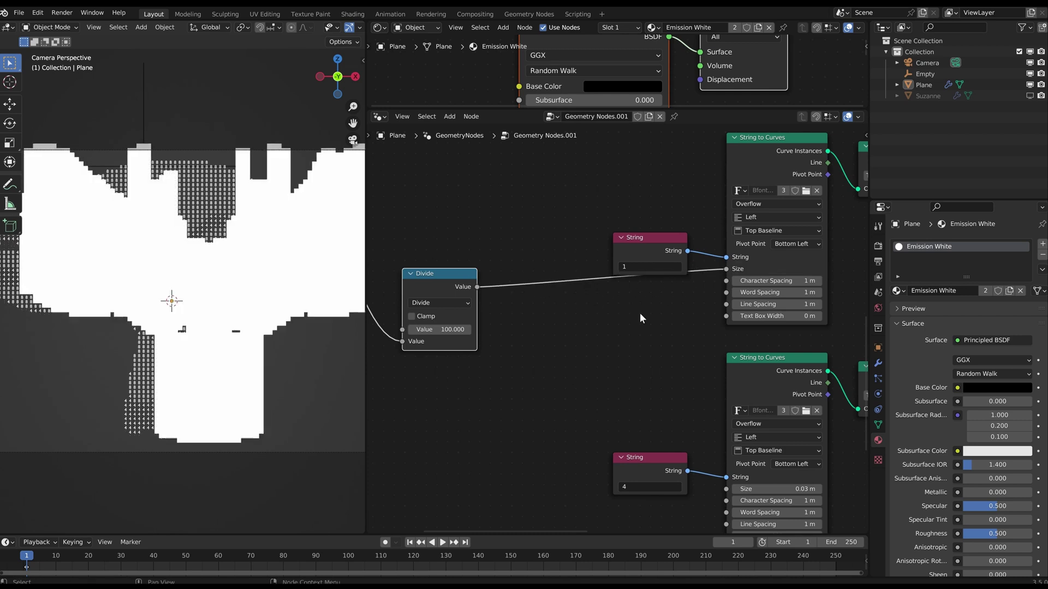
{"action": "scroll", "coordinate": [640, 313], "scroll_direction": "down", "scroll_amount": 2}
{"action": "scroll", "coordinate": [521, 243], "scroll_direction": "up", "scroll_amount": 2}
{"action": "middle_click_drag", "start_coordinate": [543, 269], "coordinate": [548, 302]}
{"action": "scroll", "coordinate": [515, 229], "scroll_direction": "down", "scroll_amount": 2}
{"action": "scroll", "coordinate": [545, 292], "scroll_direction": "up", "scroll_amount": 2}
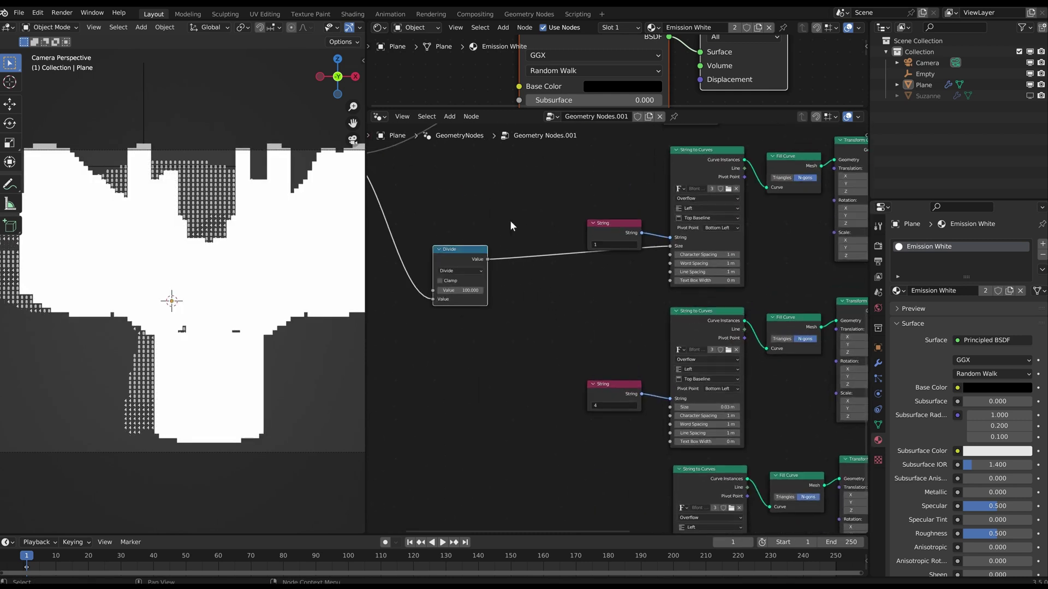
{"action": "left_click_drag", "start_coordinate": [472, 253], "coordinate": [463, 255]}
{"action": "left_click_drag", "start_coordinate": [622, 224], "coordinate": [627, 206]}
{"action": "scroll", "coordinate": [552, 251], "scroll_direction": "up", "scroll_amount": 2}
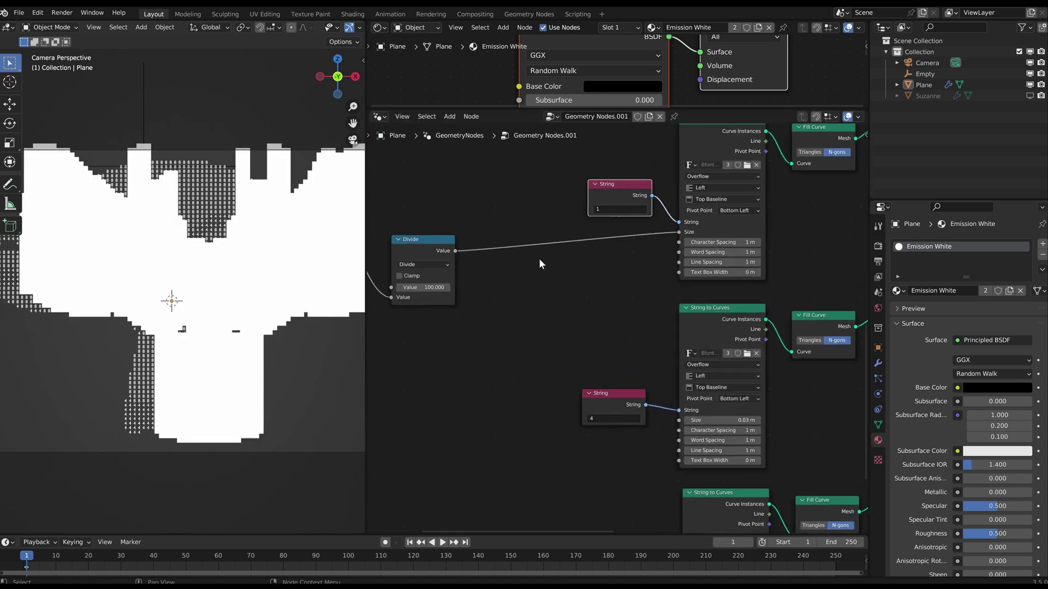
- Insert a Multiply Math node on the link between Divide and the Size of the "1" characters
{"action": "middle_click_drag", "start_coordinate": [502, 266], "coordinate": [549, 301]}
{"action": "scroll", "coordinate": [532, 300], "scroll_direction": "down", "scroll_amount": 1}
{"action": "scroll", "coordinate": [551, 314], "scroll_direction": "up", "scroll_amount": 2}
{"action": "key", "text": "shift+a"}
{"action": "type", "text": "m"}
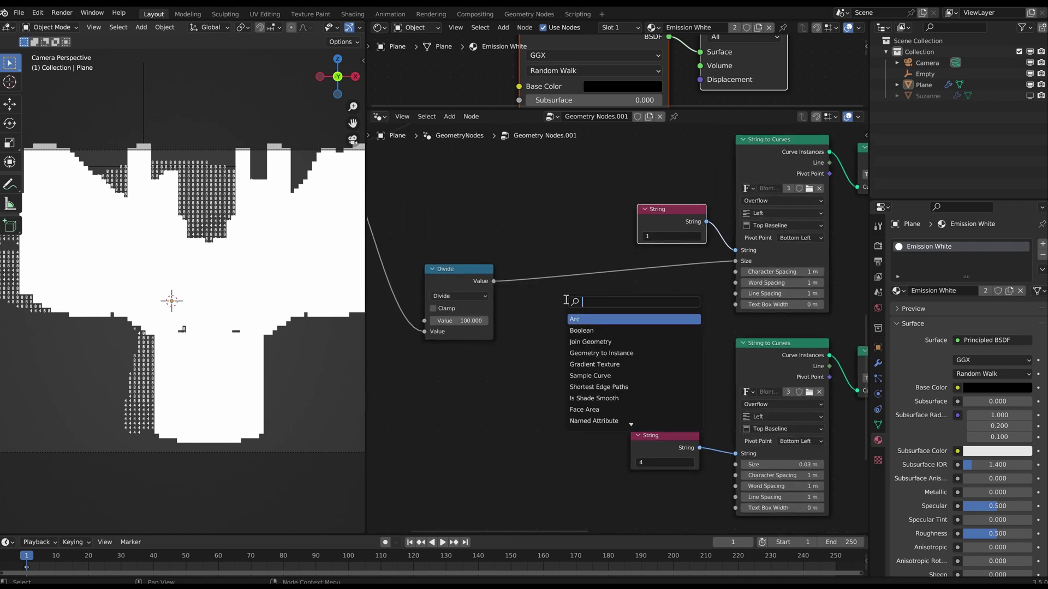
{"action": "type", "text": "ath"}
{"action": "key", "text": "Return"}
{"action": "left_click", "coordinate": [566, 300]}
{"action": "left_click", "coordinate": [586, 319]}
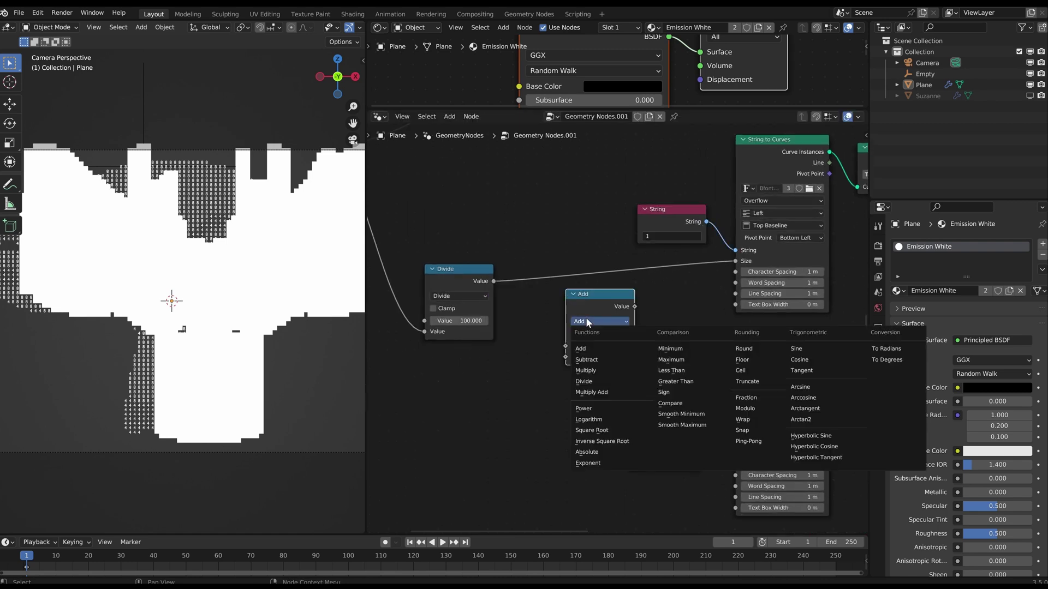
{"action": "key", "text": "m"}
{"action": "left_click_drag", "start_coordinate": [606, 317], "coordinate": [606, 286]}
{"action": "scroll", "coordinate": [614, 326], "scroll_direction": "up", "scroll_amount": 2}
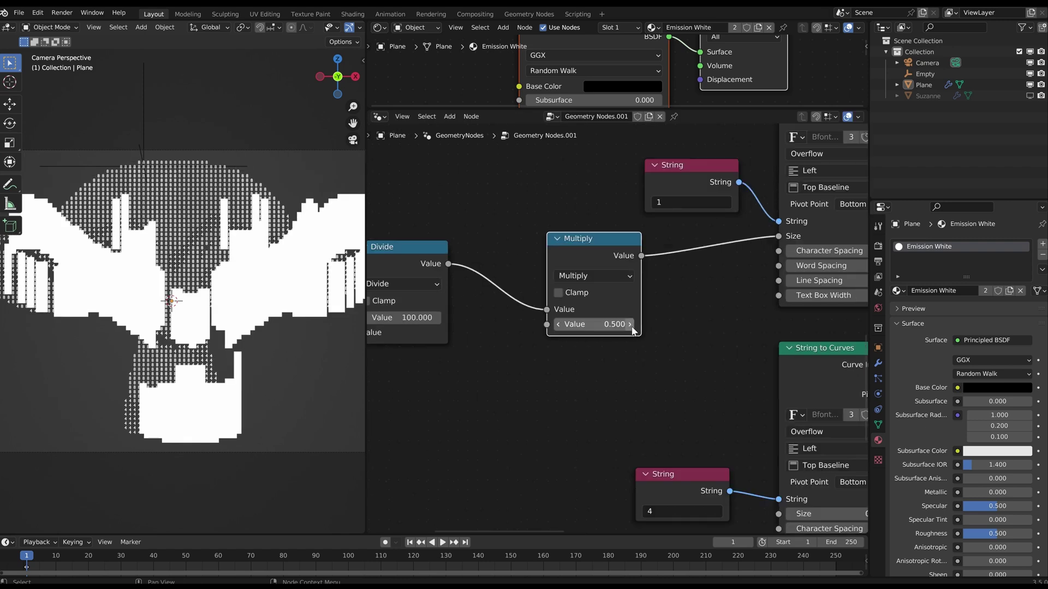
- Set the multiplier for the "1" characters to 0.025
{"action": "left_click", "coordinate": [589, 324]}
{"action": "type", "text": "0.025"}
{"action": "key", "text": "Return"}
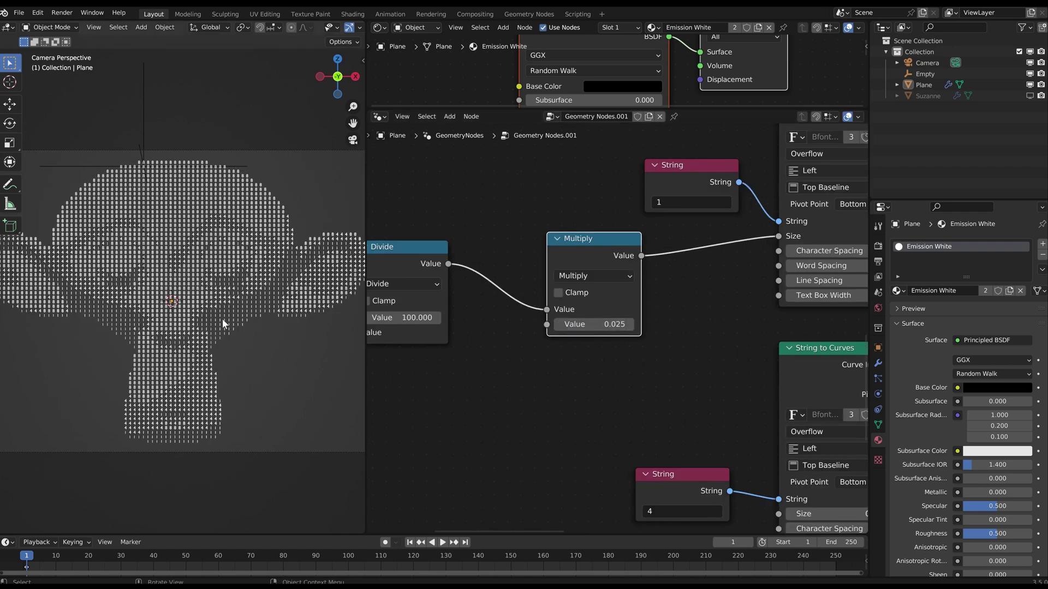
- Add a reroute on the Divide output link and branch a second Multiply Math node from it below
{"action": "scroll", "coordinate": [575, 346], "scroll_direction": "down", "scroll_amount": 3}
{"action": "middle_click_drag", "start_coordinate": [605, 391], "coordinate": [559, 312], "text": "shift"}
{"action": "scroll", "coordinate": [536, 277], "scroll_direction": "down", "scroll_amount": 1}
{"action": "middle_click_drag", "start_coordinate": [536, 277], "coordinate": [551, 199], "text": "shift"}
{"action": "right_click_drag", "start_coordinate": [552, 200], "coordinate": [546, 156], "text": "shift"}
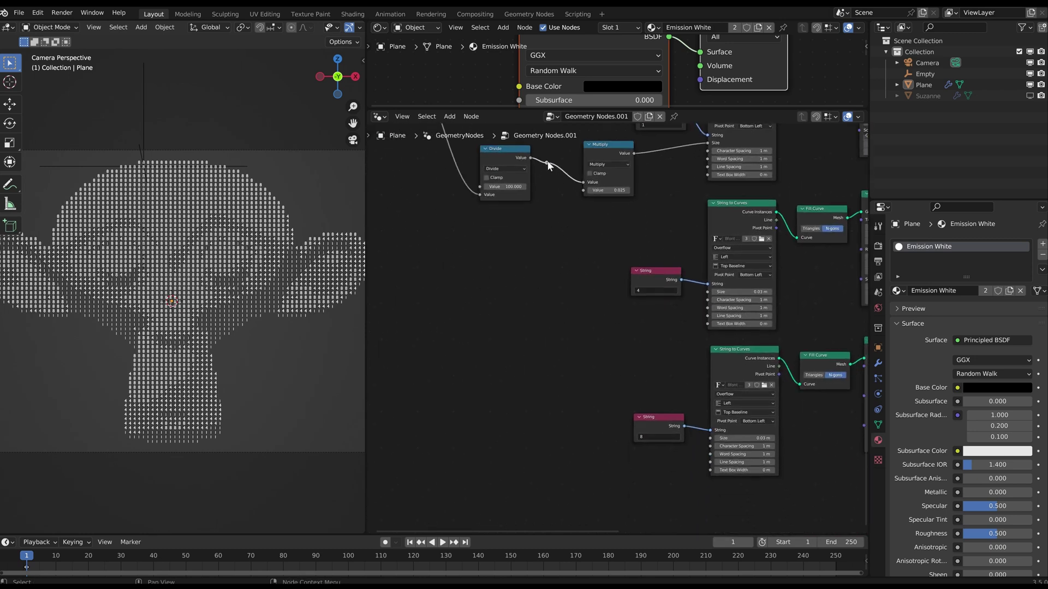
{"action": "left_click_drag", "start_coordinate": [547, 163], "coordinate": [557, 356]}
{"action": "type", "text": "math m"}
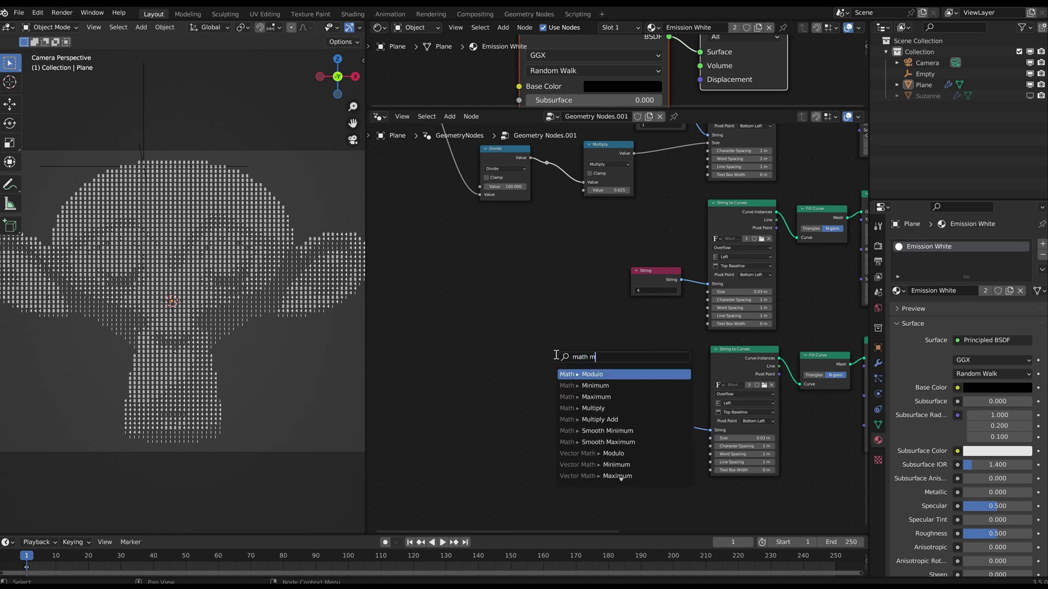
{"action": "type", "text": "ul"}
{"action": "key", "text": "Return"}
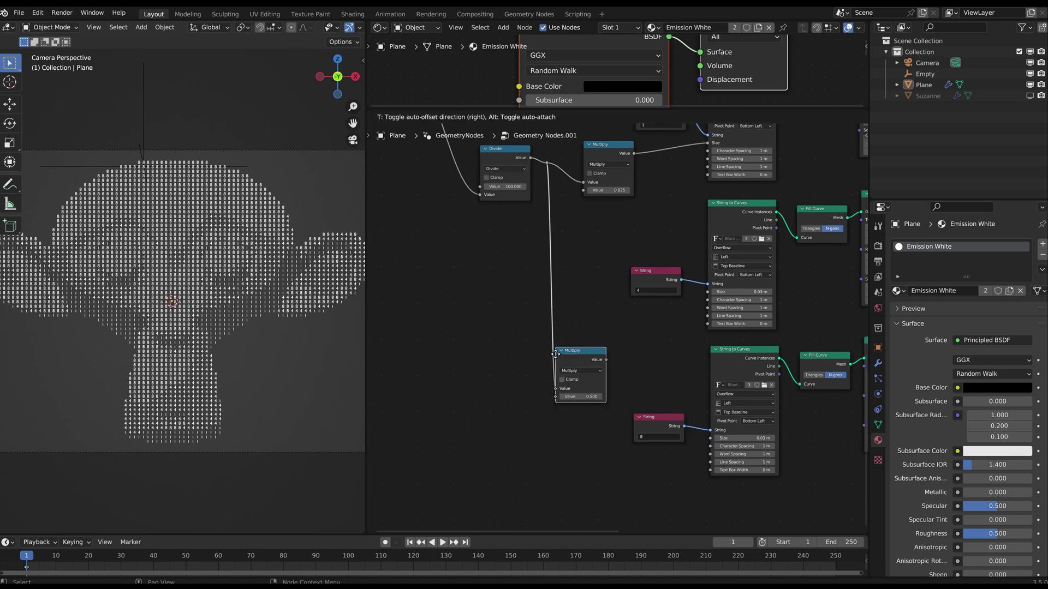
{"action": "left_click", "coordinate": [565, 339]}
- Set the second Multiply node to 0.025 and connect it to the Size of the "4" String to Curves node
{"action": "scroll", "coordinate": [621, 410], "scroll_direction": "up", "scroll_amount": 2}
{"action": "double_click", "coordinate": [616, 369]}
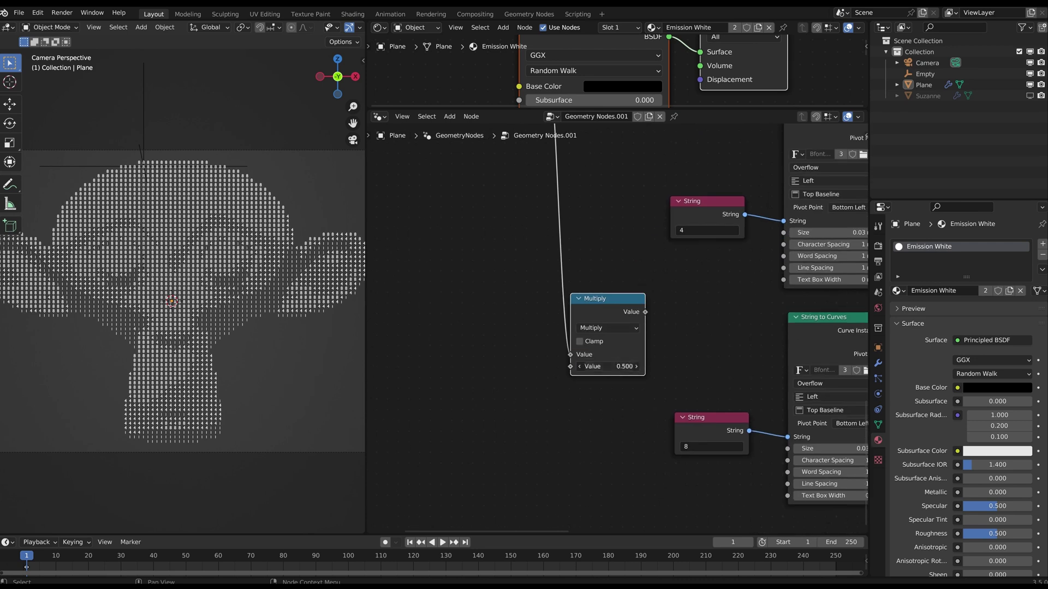
{"action": "type", "text": "0.025"}
{"action": "key", "text": "Return"}
{"action": "middle_click_drag", "start_coordinate": [712, 296], "coordinate": [562, 335]}
{"action": "left_click_drag", "start_coordinate": [536, 355], "coordinate": [674, 276]}
{"action": "scroll", "coordinate": [609, 312], "scroll_direction": "down", "scroll_amount": 2}
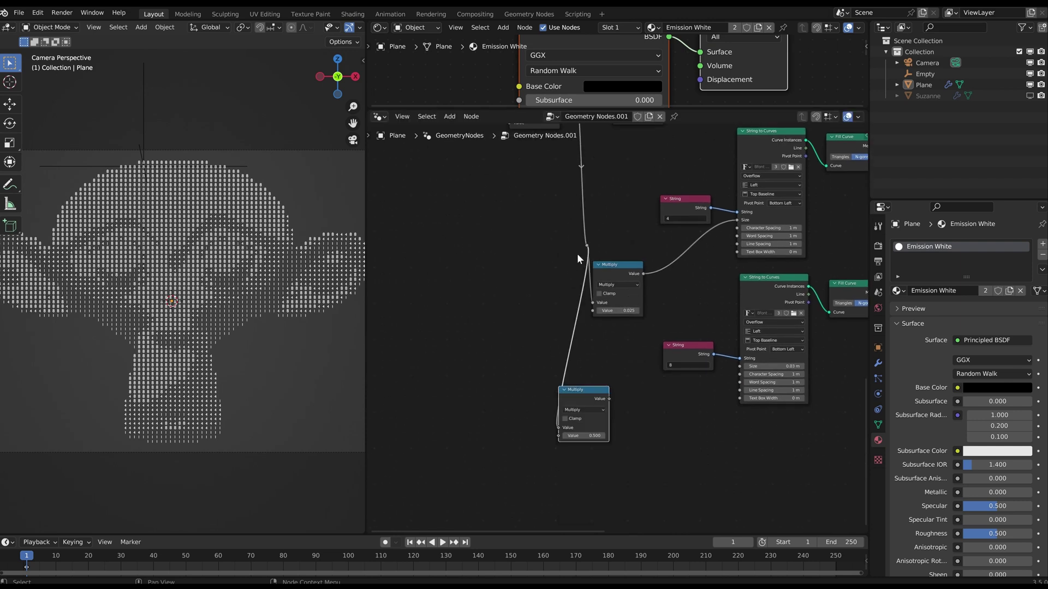
- Reroute the branch to the third Multiply node, connect it to the Size of the "8" characters, and set it to 0.025
{"action": "right_click_drag", "start_coordinate": [578, 253], "coordinate": [602, 241], "text": "shift"}
{"action": "left_click_drag", "start_coordinate": [604, 391], "coordinate": [741, 366]}
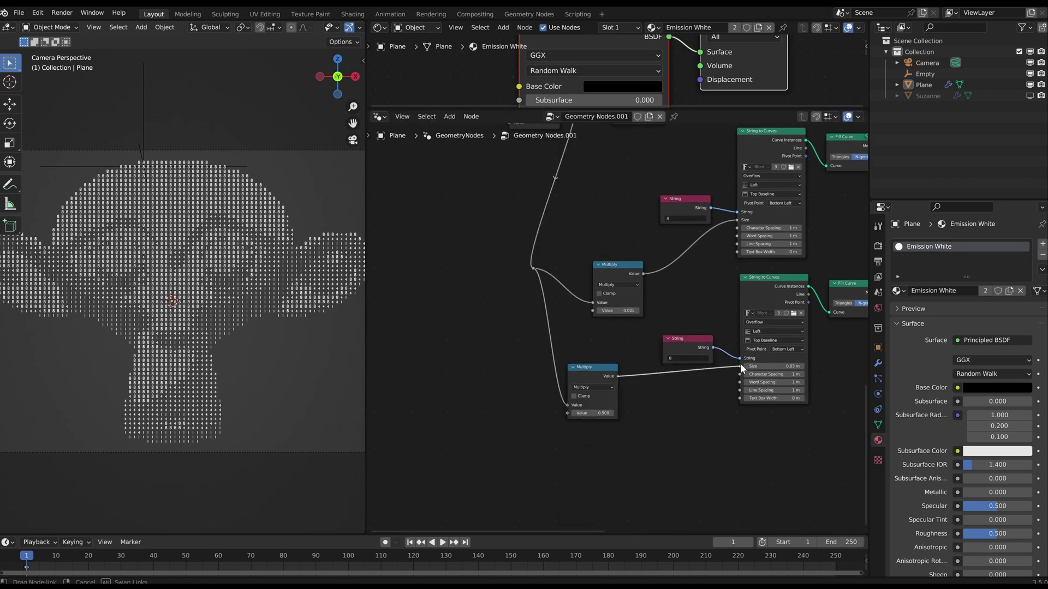
{"action": "left_click", "coordinate": [600, 413]}
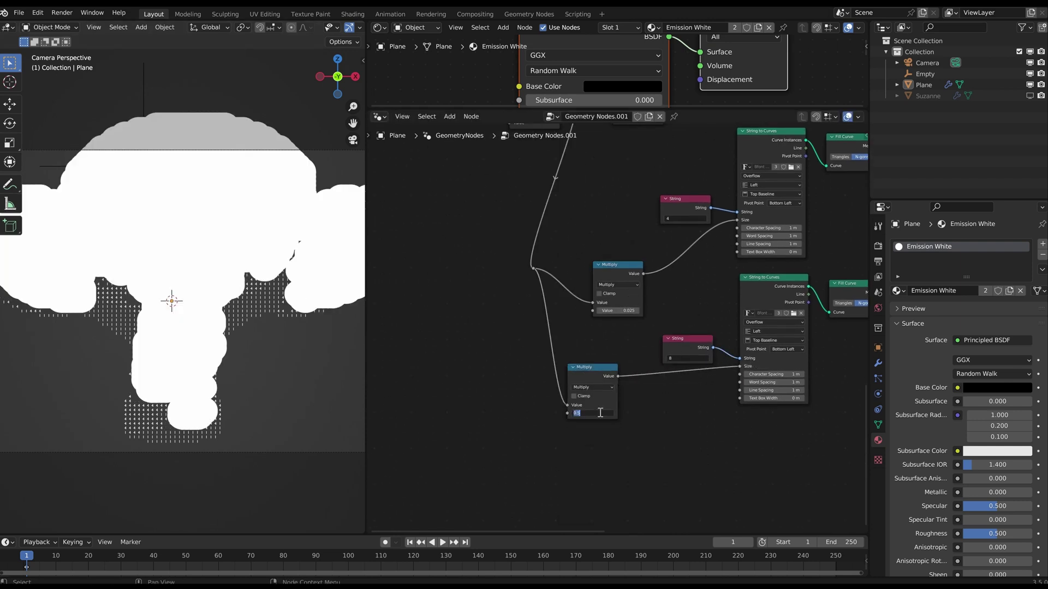
{"action": "type", "text": "0.025"}
{"action": "key", "text": "Return"}
{"action": "scroll", "coordinate": [571, 297], "scroll_direction": "down", "scroll_amount": 3}
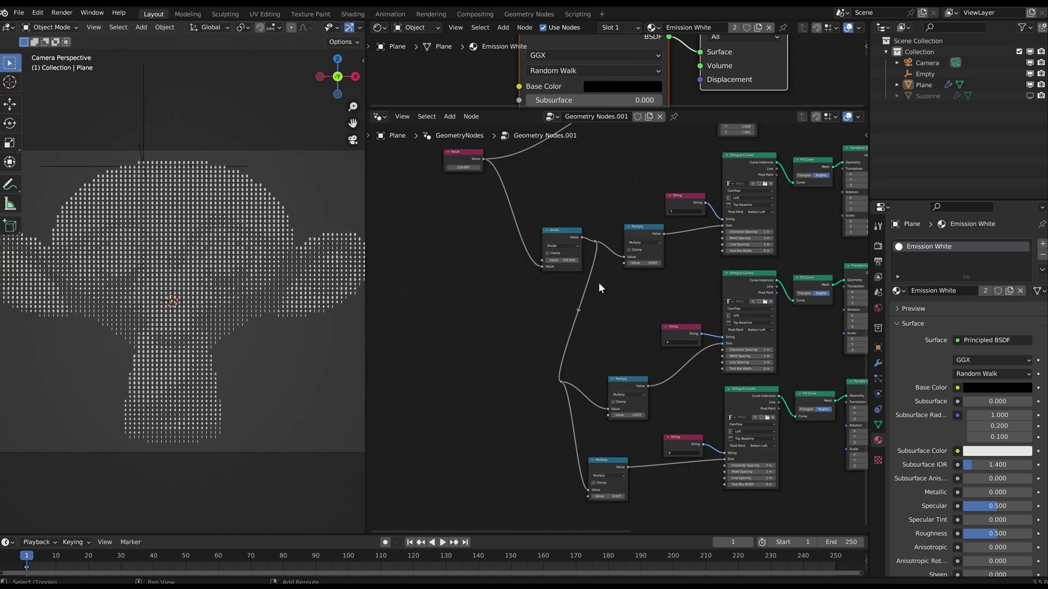
- Move the Value node further away from Divide, straighten the reroutes, and reposition the Multiply node for the "1" characters
{"action": "middle_click_drag", "start_coordinate": [599, 283], "coordinate": [558, 229]}
{"action": "scroll", "coordinate": [558, 228], "scroll_direction": "up", "scroll_amount": 2}
{"action": "left_click_drag", "start_coordinate": [500, 178], "coordinate": [382, 200]}
{"action": "left_click_drag", "start_coordinate": [607, 263], "coordinate": [588, 272]}
{"action": "scroll", "coordinate": [617, 326], "scroll_direction": "up", "scroll_amount": 2}
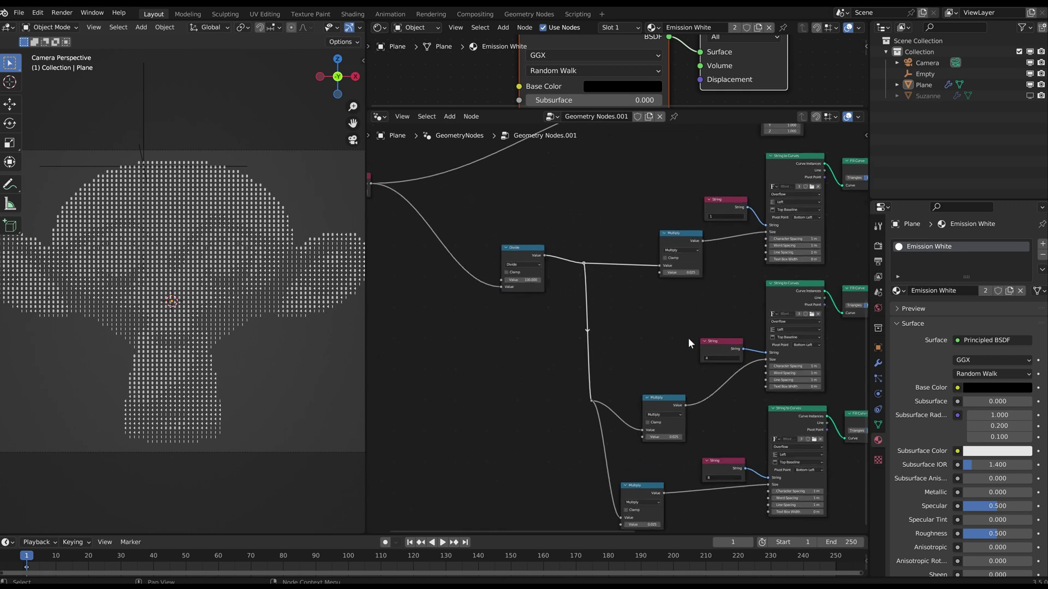
{"action": "left_click_drag", "start_coordinate": [649, 222], "coordinate": [674, 236]}
{"action": "key", "text": "g"}
{"action": "left_click", "coordinate": [657, 248]}
- Line up the Multiply nodes of the "4" and "8" characters in one column
{"action": "middle_click_drag", "start_coordinate": [671, 405], "coordinate": [594, 293]}
{"action": "scroll", "coordinate": [592, 293], "scroll_direction": "up", "scroll_amount": 1}
{"action": "left_click_drag", "start_coordinate": [556, 268], "coordinate": [575, 301]}
{"action": "key", "text": "g"}
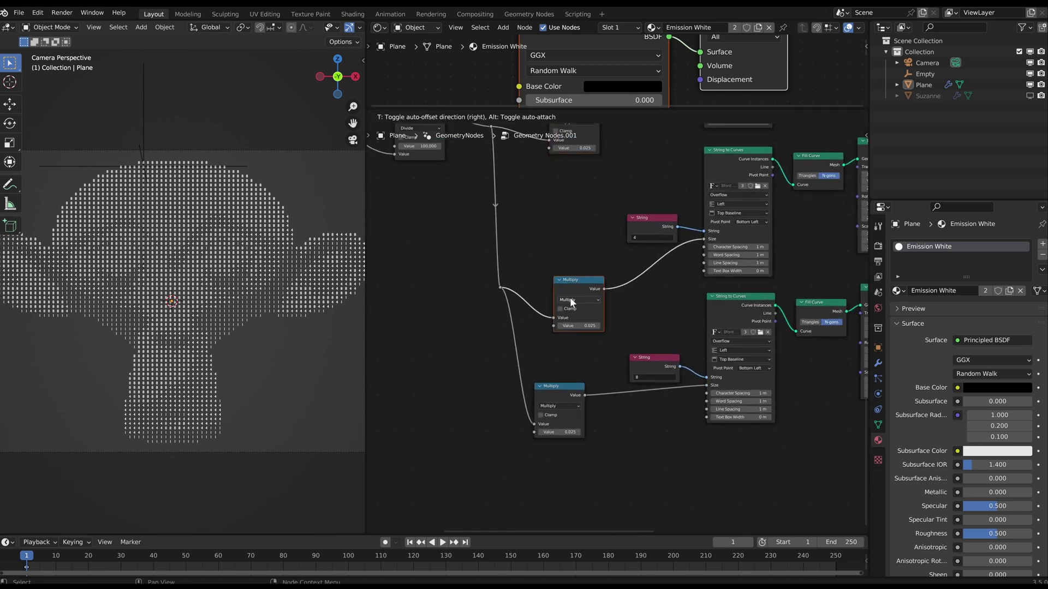
{"action": "left_click", "coordinate": [568, 297]}
{"action": "left_click_drag", "start_coordinate": [546, 364], "coordinate": [576, 405]}
{"action": "key", "text": "g"}
{"action": "left_click", "coordinate": [593, 414]}
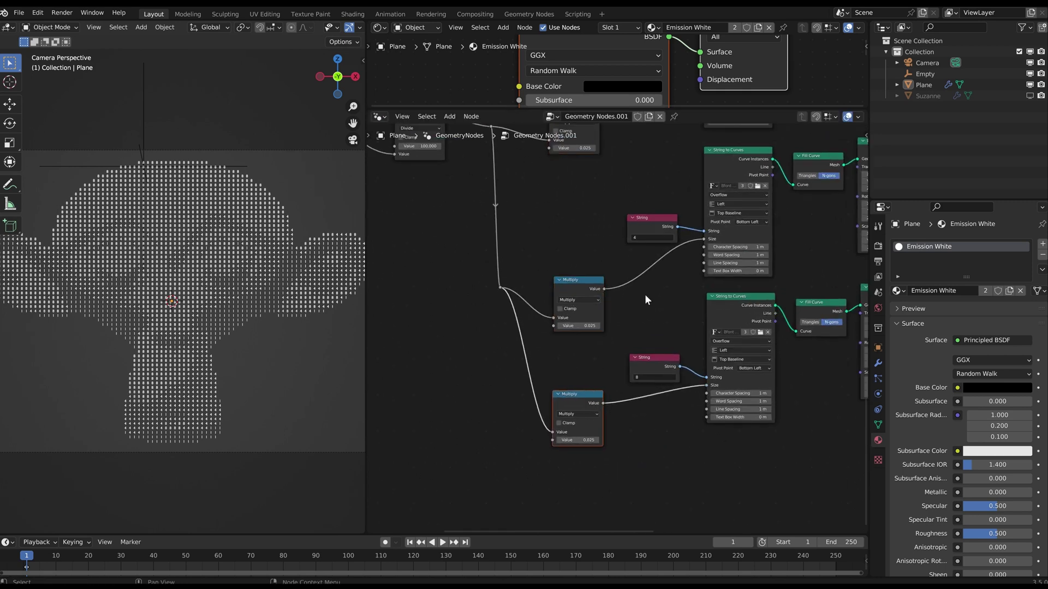
{"action": "middle_click_drag", "start_coordinate": [650, 186], "coordinate": [659, 276]}
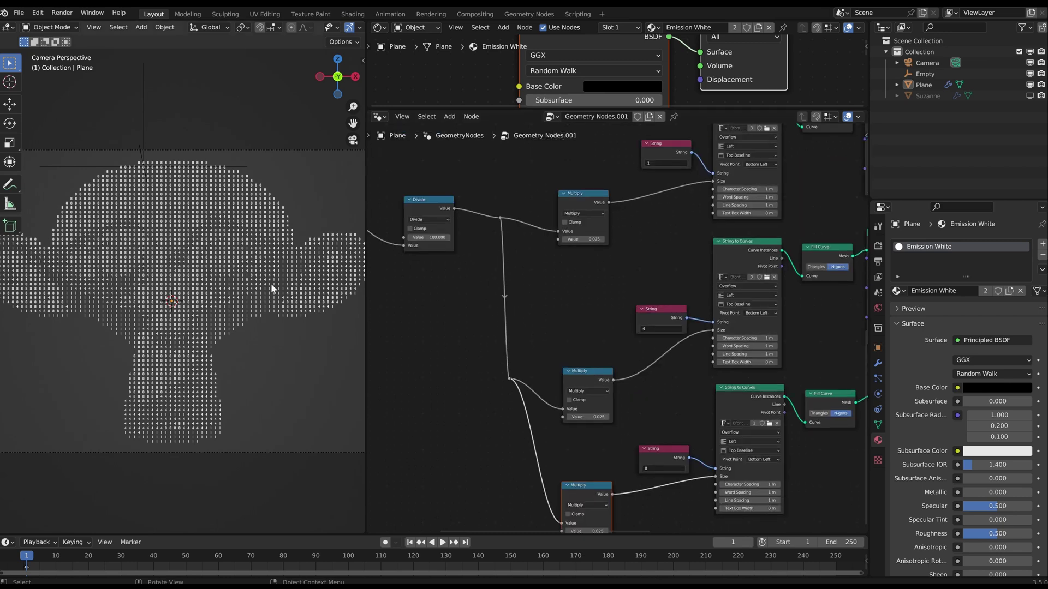
- Inspect the characters on the face up close and reduce the multiplier for the "1" characters to 0.015
{"action": "scroll", "coordinate": [295, 333], "scroll_direction": "up", "scroll_amount": 6}
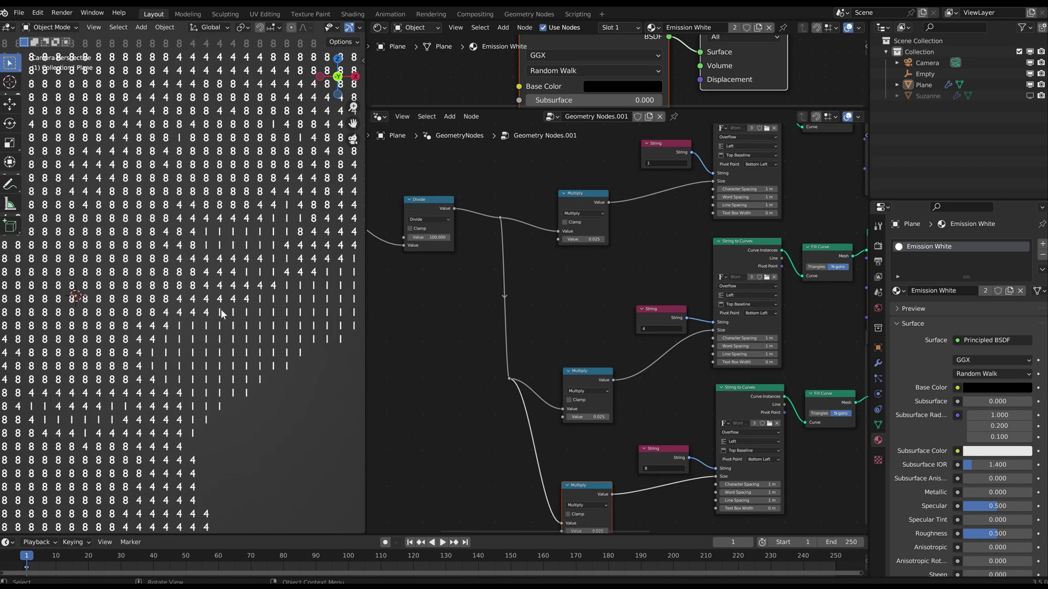
{"action": "scroll", "coordinate": [221, 313], "scroll_direction": "down", "scroll_amount": 6}
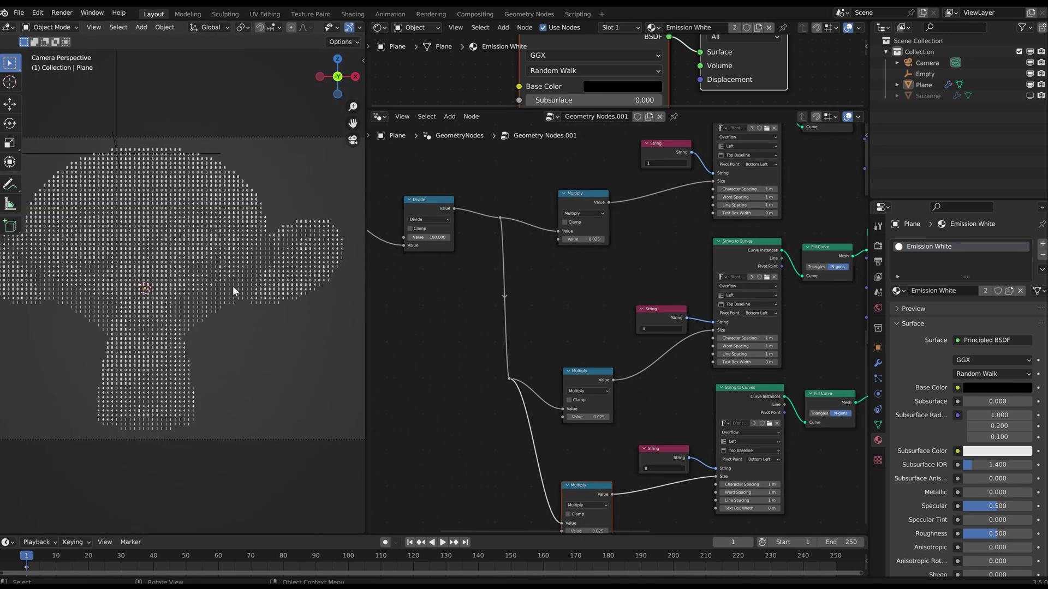
{"action": "scroll", "coordinate": [232, 286], "scroll_direction": "up", "scroll_amount": 2}
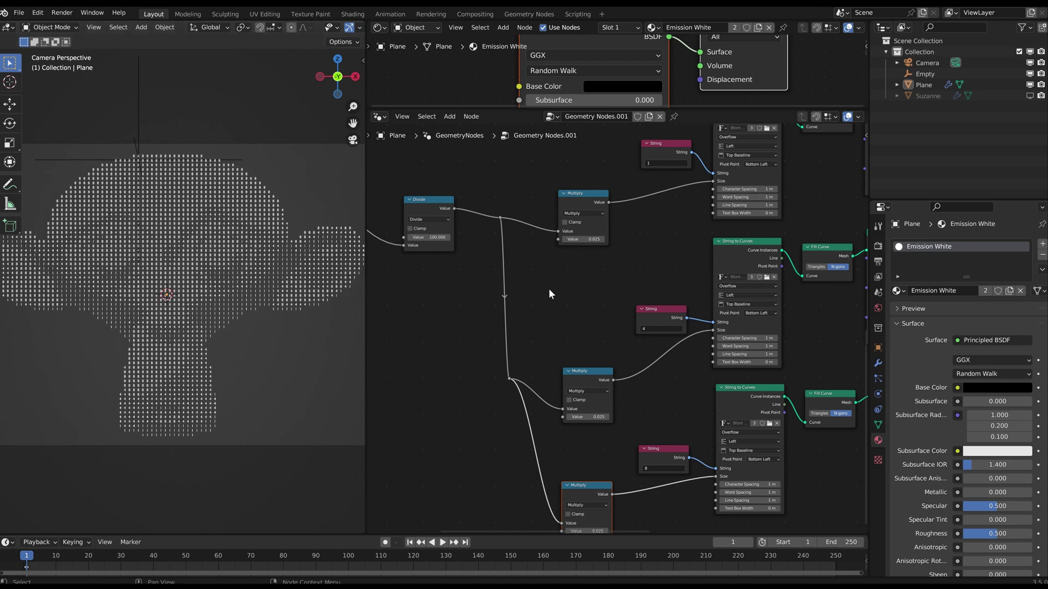
{"action": "scroll", "coordinate": [617, 312], "scroll_direction": "up", "scroll_amount": 3}
{"action": "left_click", "coordinate": [636, 270]}
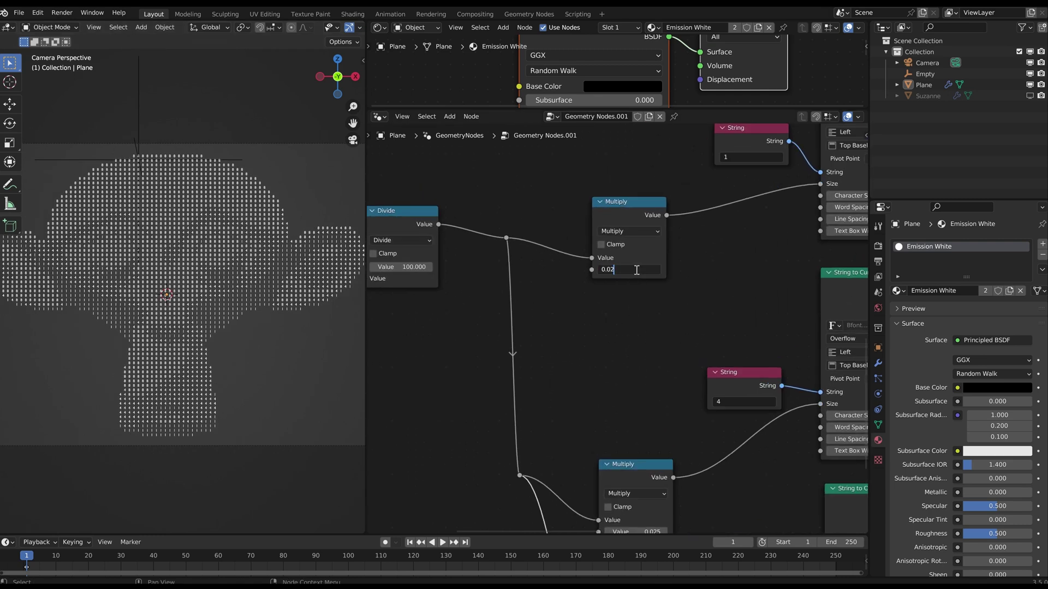
{"action": "key", "text": "Return"}
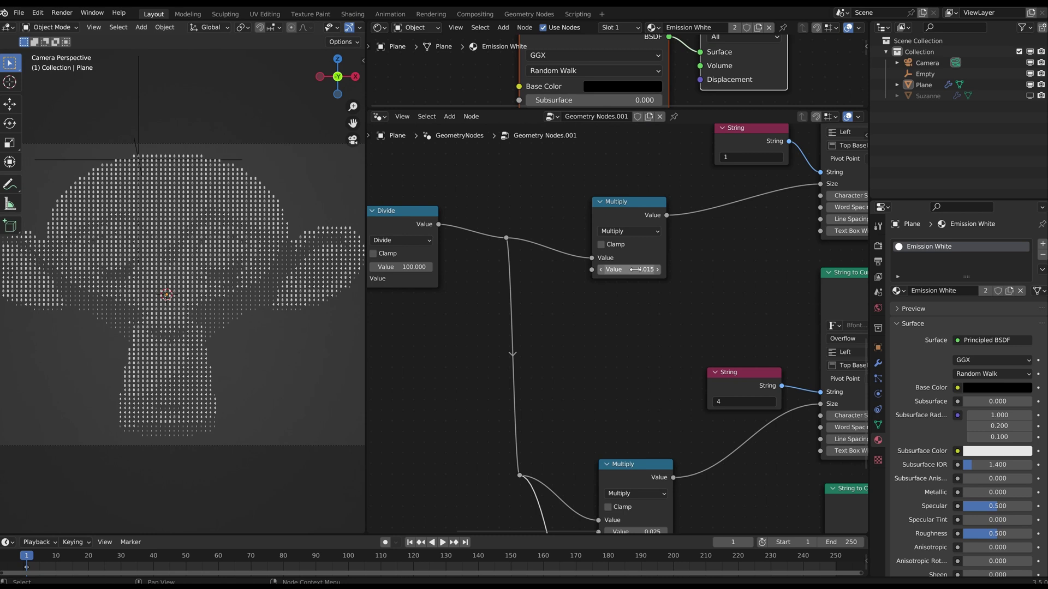
{"action": "scroll", "coordinate": [227, 313], "scroll_direction": "down", "scroll_amount": 1}
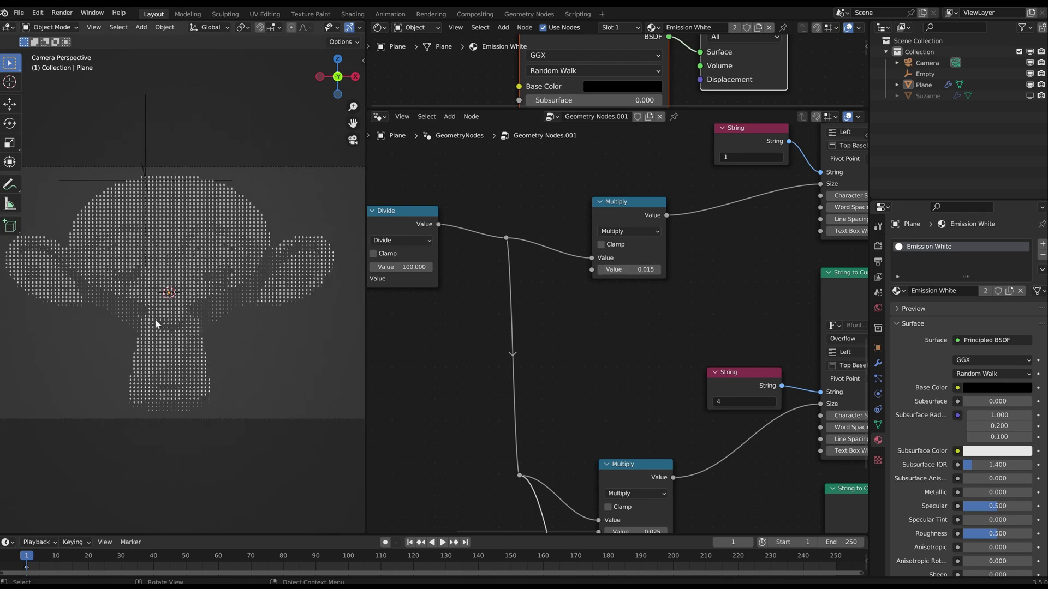
- Set the multiplier for the "8" characters to 0.035 after checking the characters up close
{"action": "scroll", "coordinate": [458, 332], "scroll_direction": "down", "scroll_amount": 2}
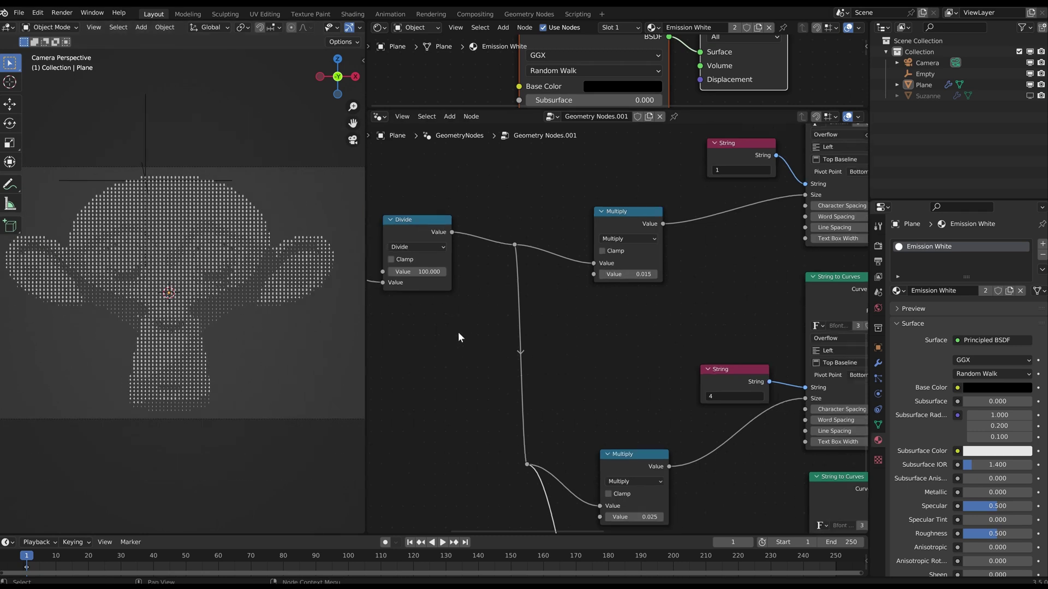
{"action": "middle_click_drag", "start_coordinate": [658, 394], "coordinate": [619, 170]}
{"action": "middle_click_drag", "start_coordinate": [657, 375], "coordinate": [648, 340]}
{"action": "scroll", "coordinate": [600, 372], "scroll_direction": "up", "scroll_amount": 3}
{"action": "double_click", "coordinate": [581, 397]}
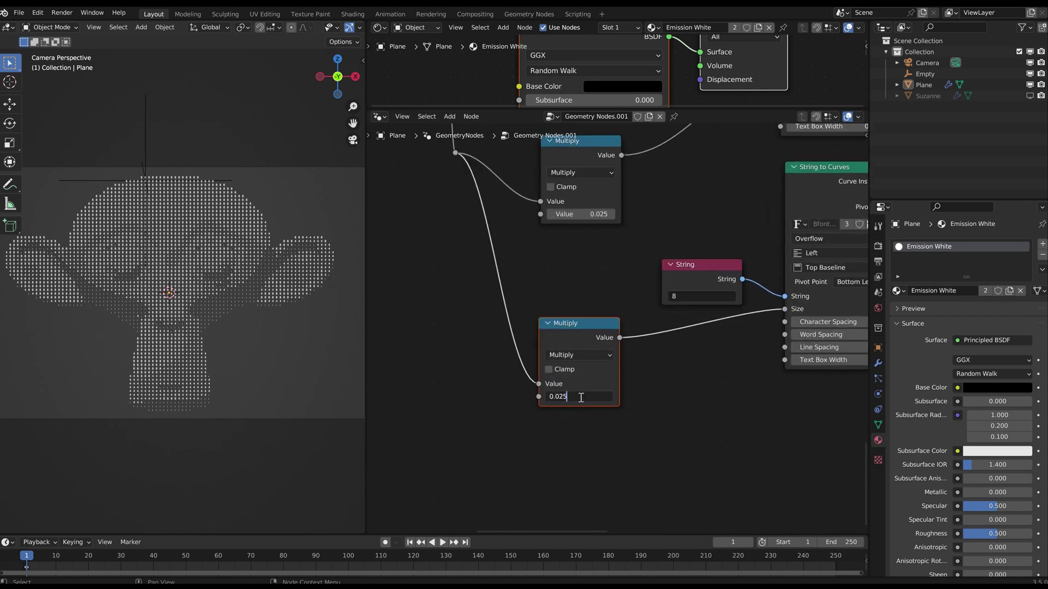
{"action": "left_click", "coordinate": [245, 304]}
{"action": "scroll", "coordinate": [244, 302], "scroll_direction": "up", "scroll_amount": 4}
{"action": "middle_click_drag", "start_coordinate": [244, 302], "coordinate": [244, 325], "text": "shift"}
{"action": "scroll", "coordinate": [243, 325], "scroll_direction": "up", "scroll_amount": 9}
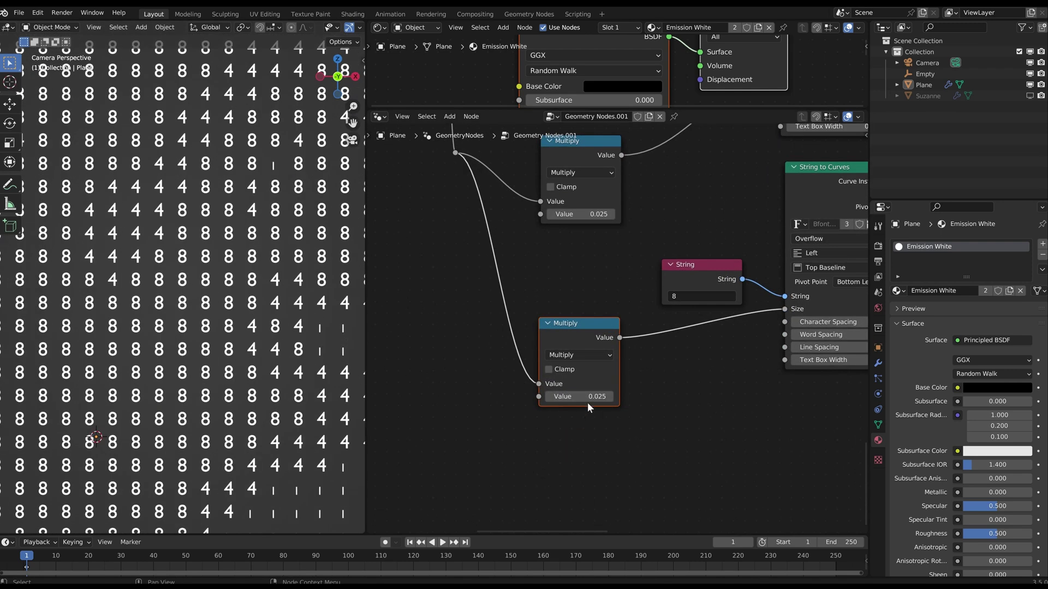
{"action": "double_click", "coordinate": [587, 399]}
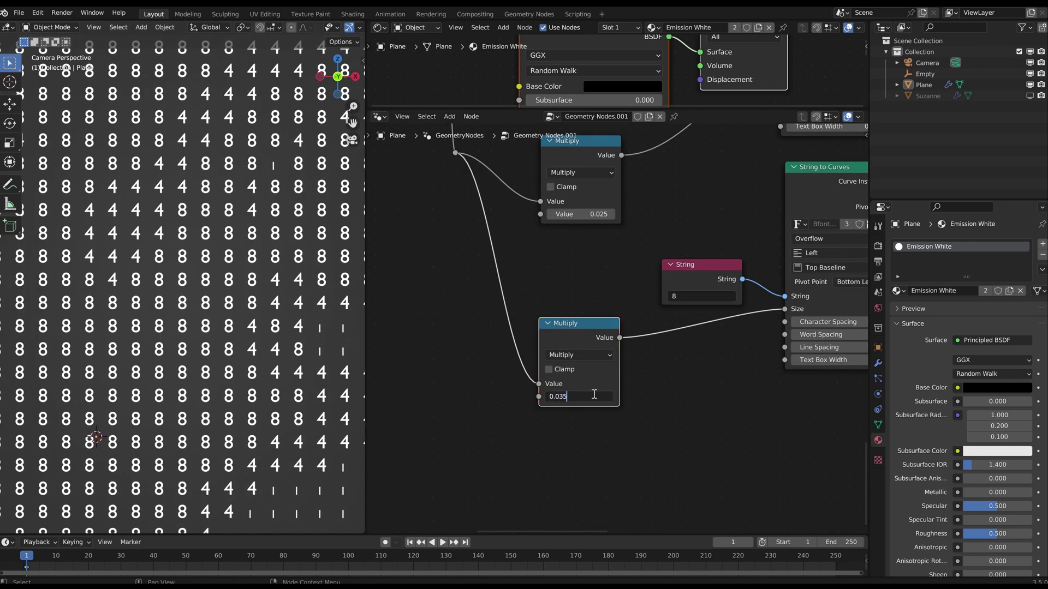
{"action": "key", "text": "Return"}
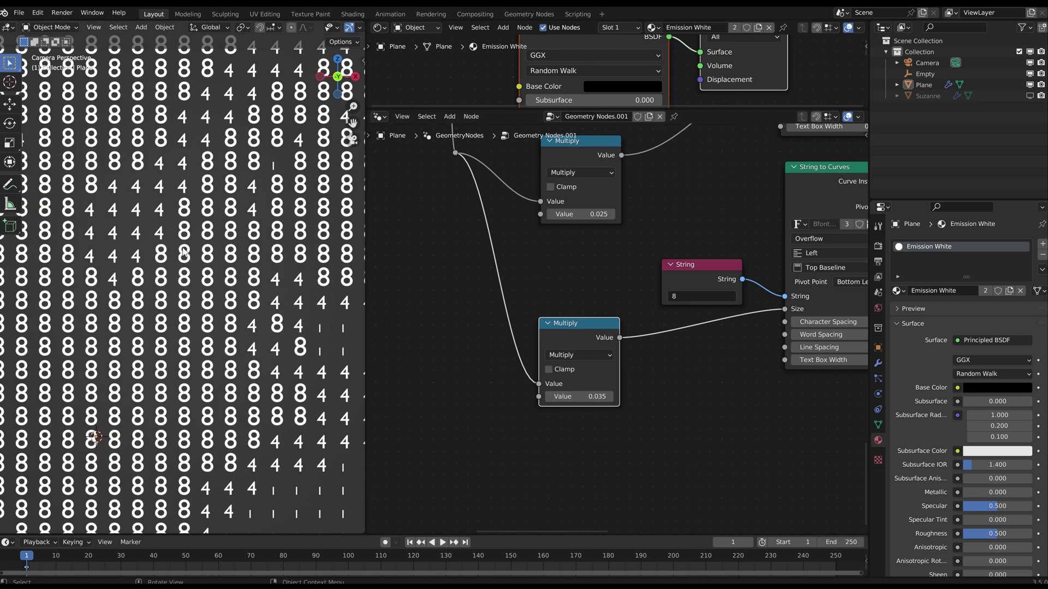
{"action": "scroll", "coordinate": [183, 248], "scroll_direction": "down", "scroll_amount": 6}
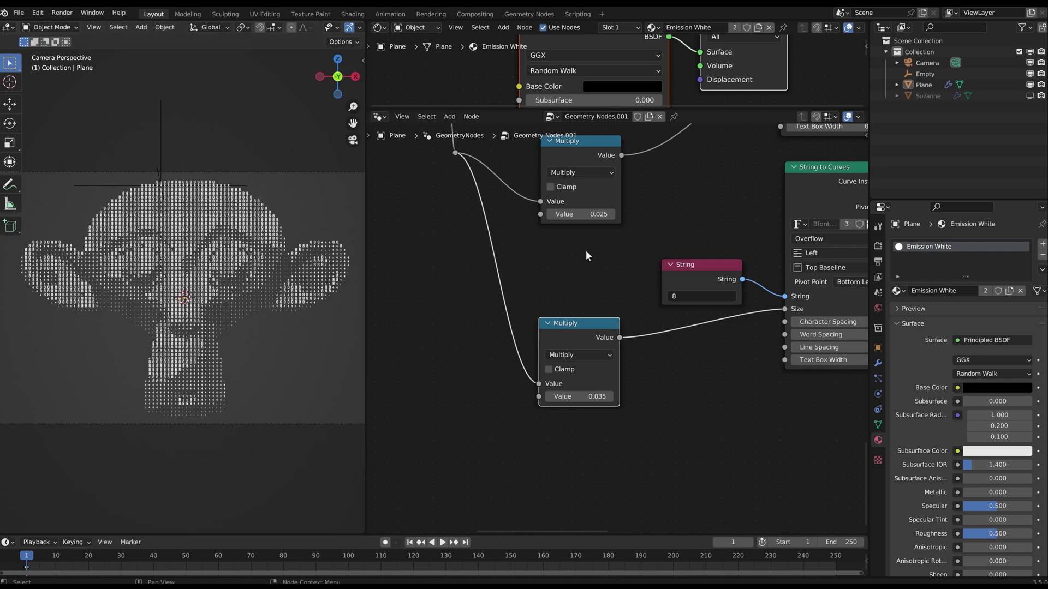
- Move the Multiply node for the "1" characters down, closer to the other two Multiply nodes
{"action": "scroll", "coordinate": [585, 250], "scroll_direction": "down", "scroll_amount": 9}
{"action": "middle_click_drag", "start_coordinate": [604, 142], "coordinate": [604, 231]}
{"action": "left_click_drag", "start_coordinate": [598, 194], "coordinate": [603, 226]}
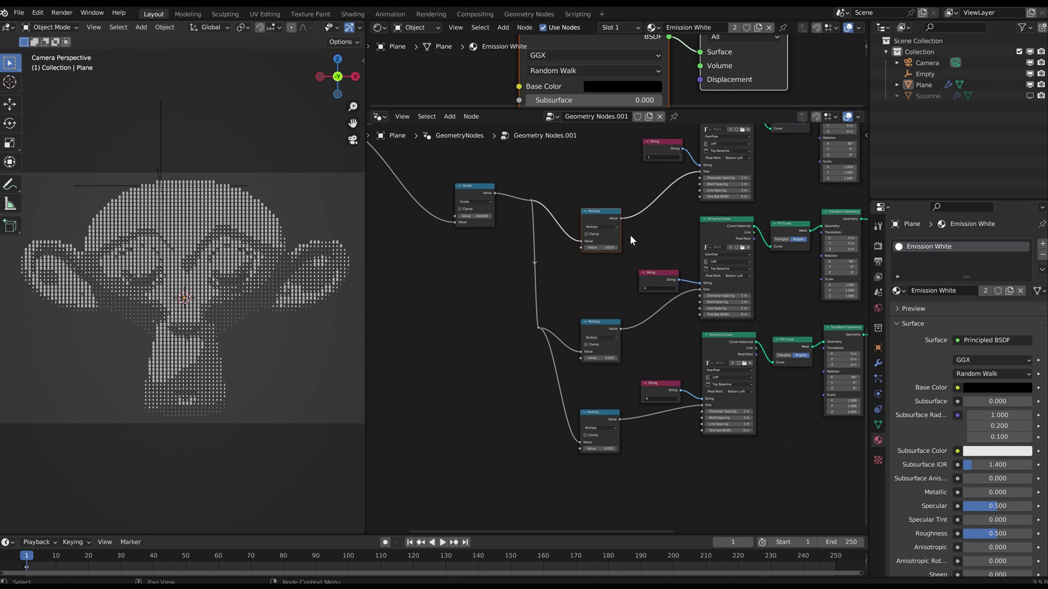
- Select the Value node that controls the grid resolution and move it nearer to the Divide node
{"action": "scroll", "coordinate": [630, 235], "scroll_direction": "down", "scroll_amount": 3}
{"action": "middle_click_drag", "start_coordinate": [447, 179], "coordinate": [564, 254]}
{"action": "scroll", "coordinate": [565, 255], "scroll_direction": "up", "scroll_amount": 3}
{"action": "left_click_drag", "start_coordinate": [435, 197], "coordinate": [494, 242]}
{"action": "key", "text": "g"}
{"action": "left_click", "coordinate": [544, 266]}
- Test the automatic character scaling by lowering the Value node to 14.5 and raising it through 31.3 to 92.3
{"action": "scroll", "coordinate": [524, 274], "scroll_direction": "up", "scroll_amount": 3}
{"action": "middle_click_drag", "start_coordinate": [505, 262], "coordinate": [517, 313]}
{"action": "scroll", "coordinate": [517, 313], "scroll_direction": "up", "scroll_amount": 5}
{"action": "scroll", "coordinate": [327, 295], "scroll_direction": "up", "scroll_amount": 1}
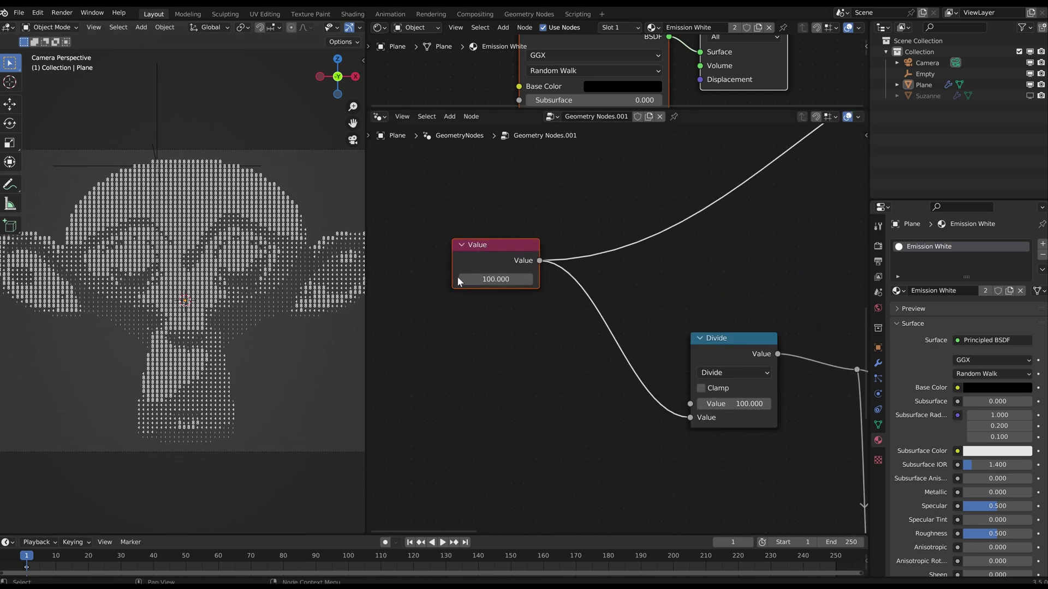
{"action": "left_click_drag", "start_coordinate": [458, 280], "coordinate": [339, 279]}
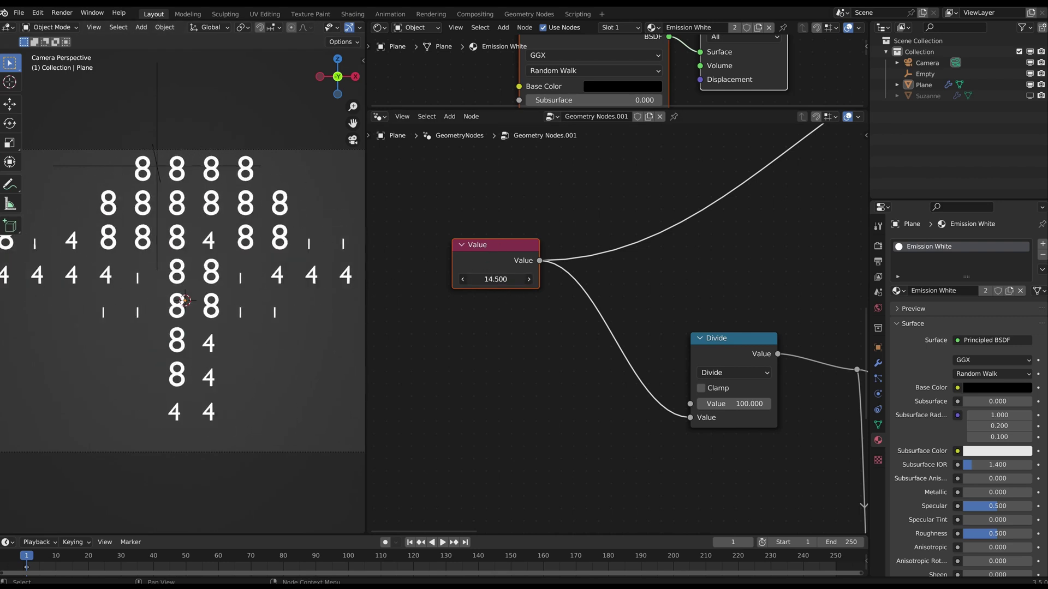
{"action": "left_click_drag", "start_coordinate": [495, 279], "coordinate": [431, 279]}
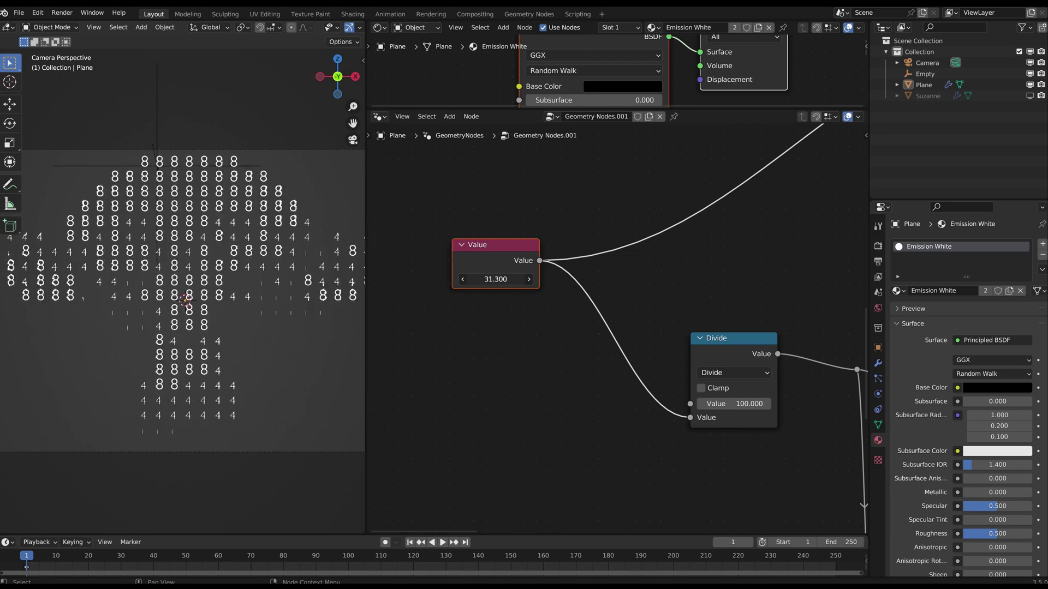
{"action": "left_click_drag", "start_coordinate": [496, 280], "coordinate": [552, 279]}
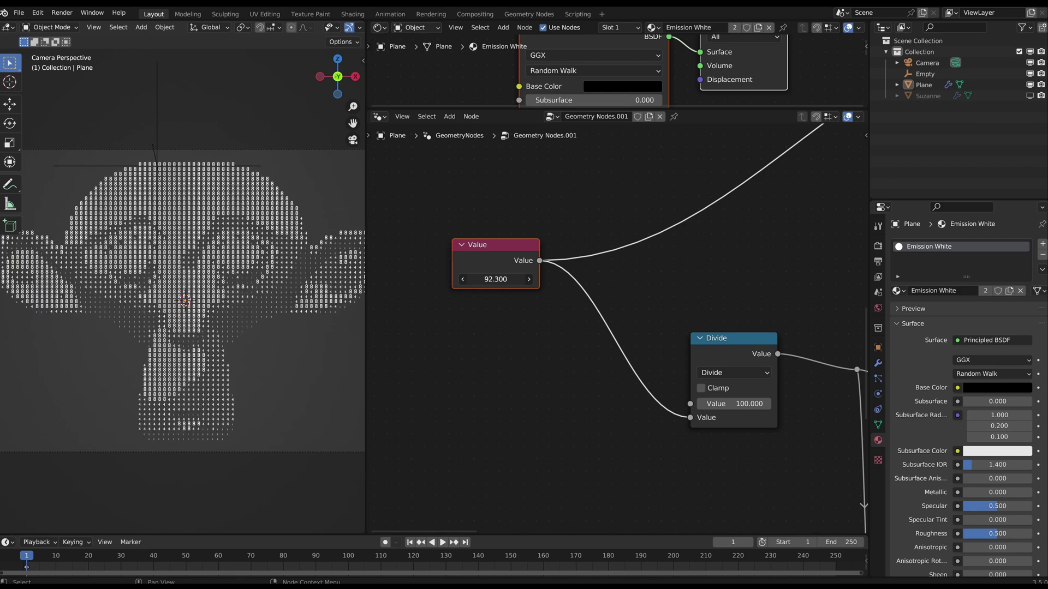
- Try the Value node's grid resolution at 150 and at 50
{"action": "left_click", "coordinate": [495, 279]}
{"action": "key", "text": "Return"}
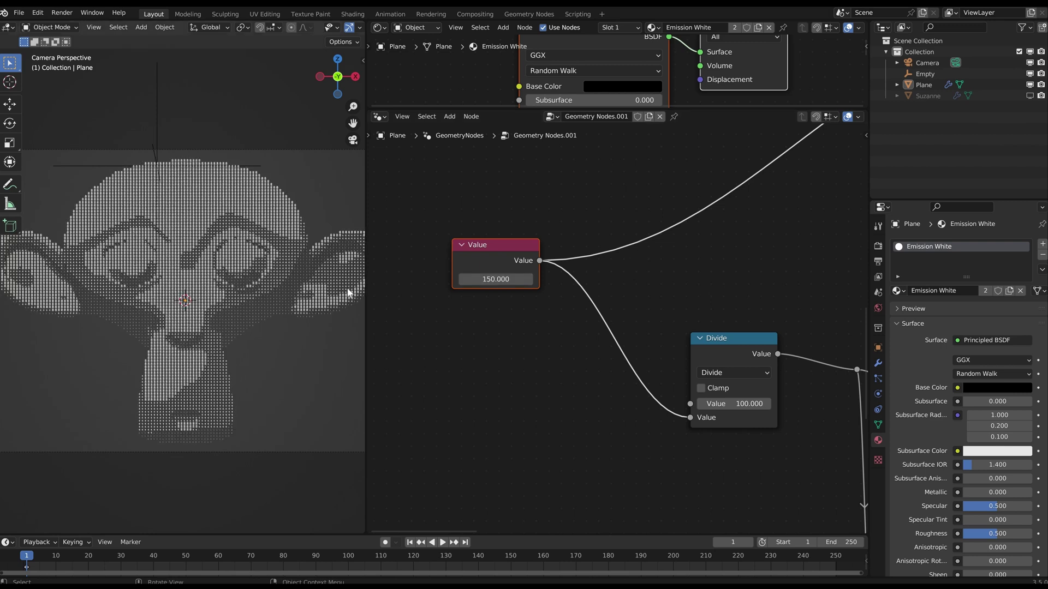
{"action": "left_click", "coordinate": [496, 279]}
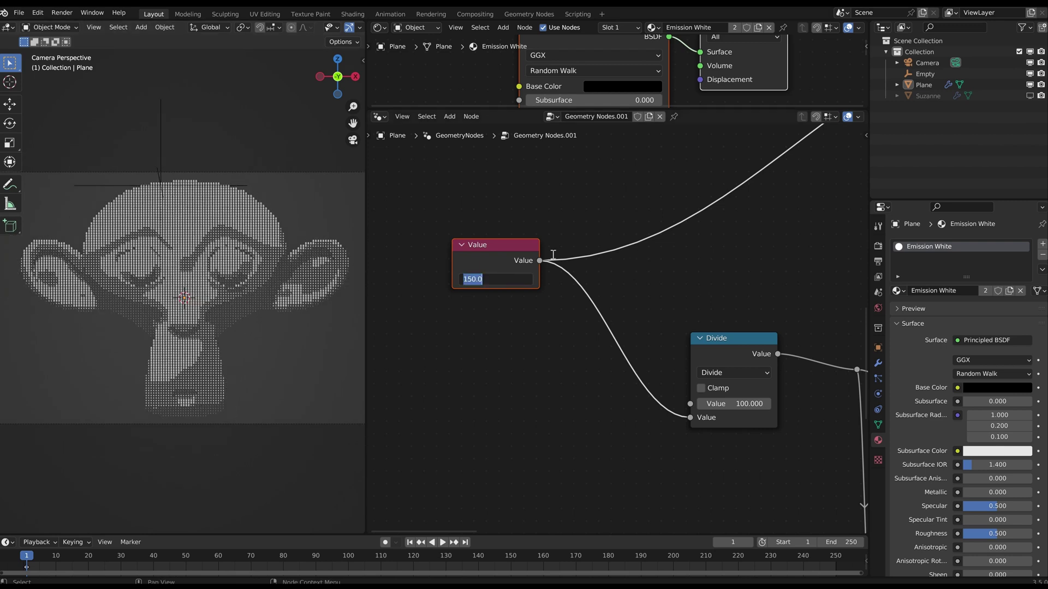
{"action": "key", "text": "Return"}
{"action": "scroll", "coordinate": [231, 312], "scroll_direction": "down", "scroll_amount": 2}
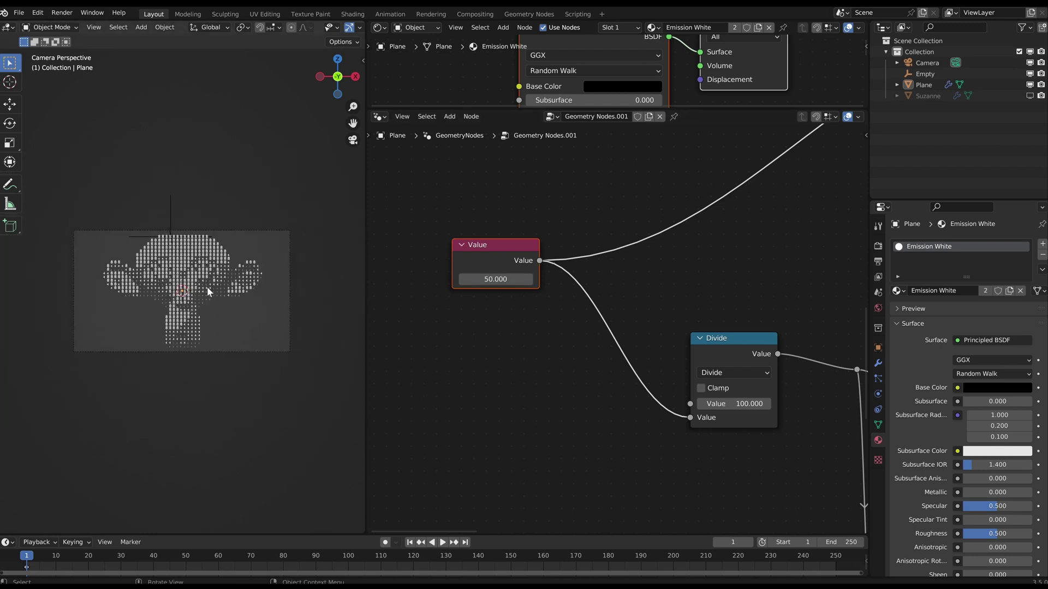
{"action": "scroll", "coordinate": [231, 312], "scroll_direction": "up", "scroll_amount": 3}
- Set the Value node's grid resolution to 100
{"action": "left_click", "coordinate": [488, 279]}
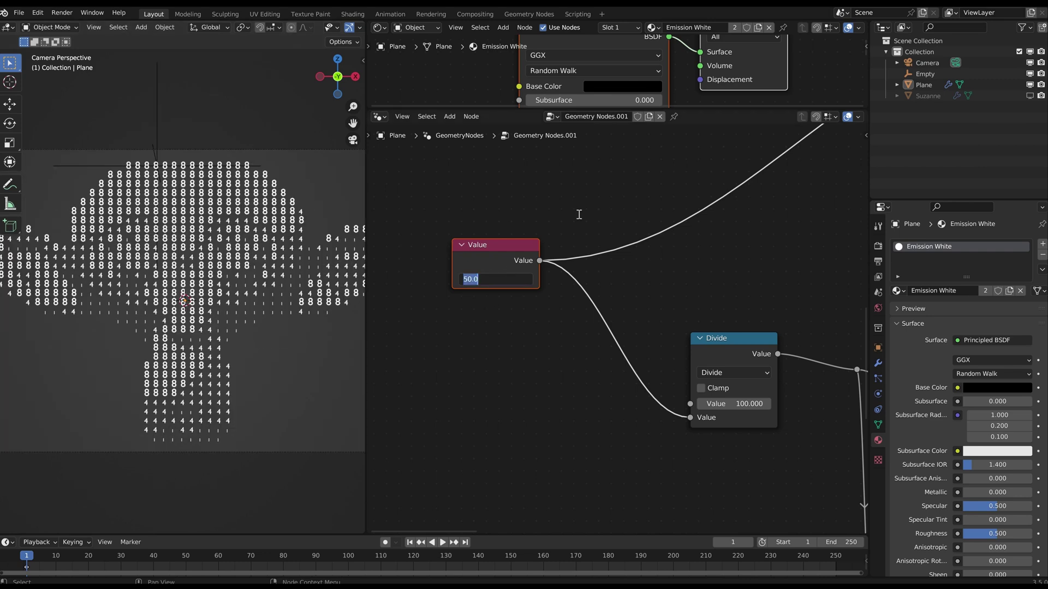
{"action": "type", "text": "100"}
{"action": "key", "text": "Return"}
{"action": "scroll", "coordinate": [291, 262], "scroll_direction": "down", "scroll_amount": 1}
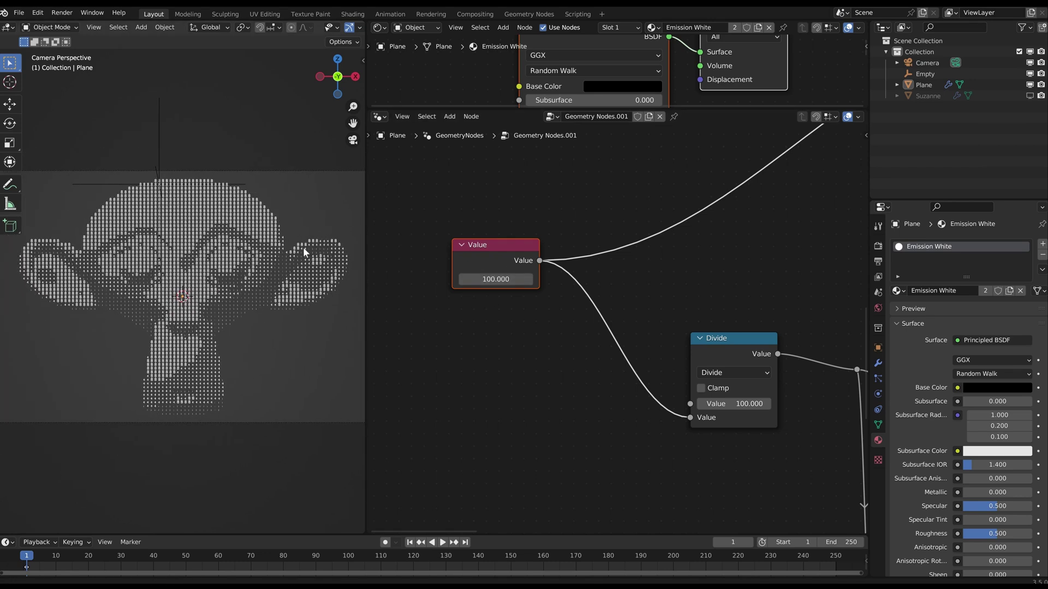
{"action": "scroll", "coordinate": [622, 306], "scroll_direction": "down", "scroll_amount": 6}
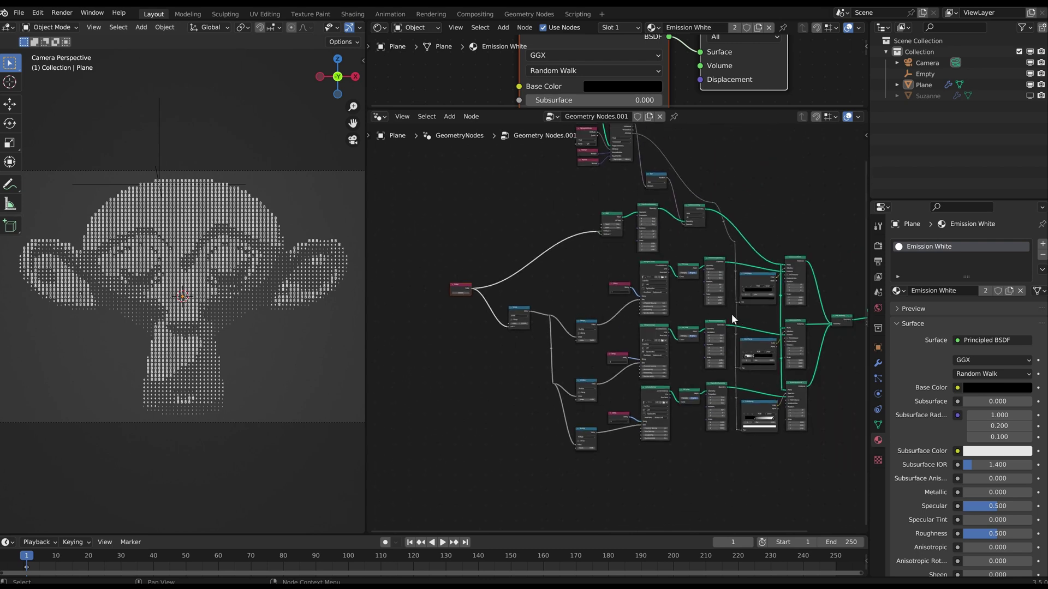
{"action": "scroll", "coordinate": [737, 320], "scroll_direction": "up", "scroll_amount": 3}
{"action": "middle_click_drag", "start_coordinate": [738, 320], "coordinate": [686, 275]}
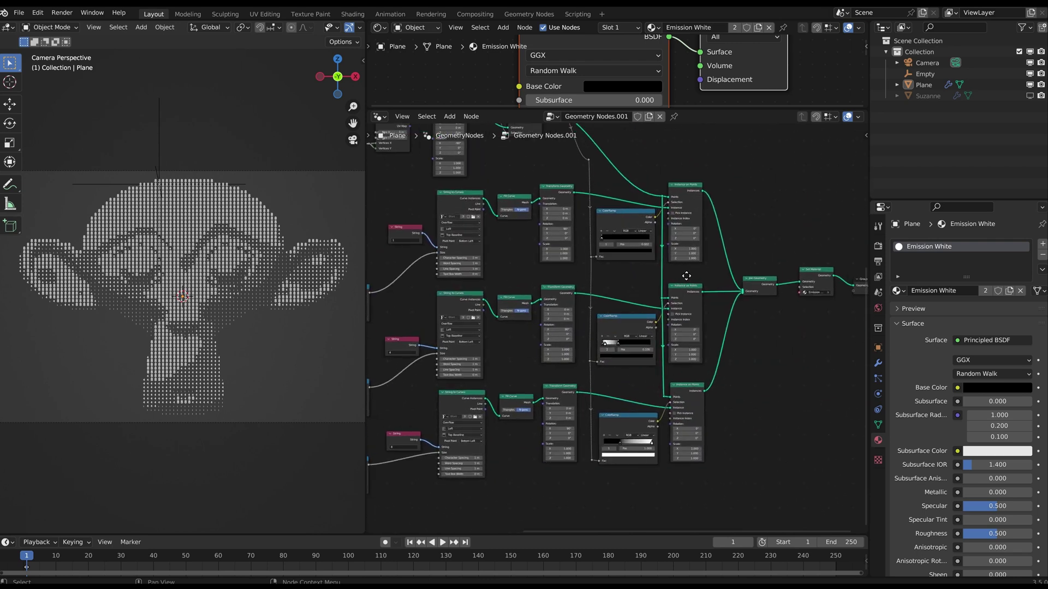
- Test the lighting by moving the Empty around Suzanne and placing it high above the head near the camera
{"action": "left_click", "coordinate": [160, 142]}
{"action": "key", "text": "g"}
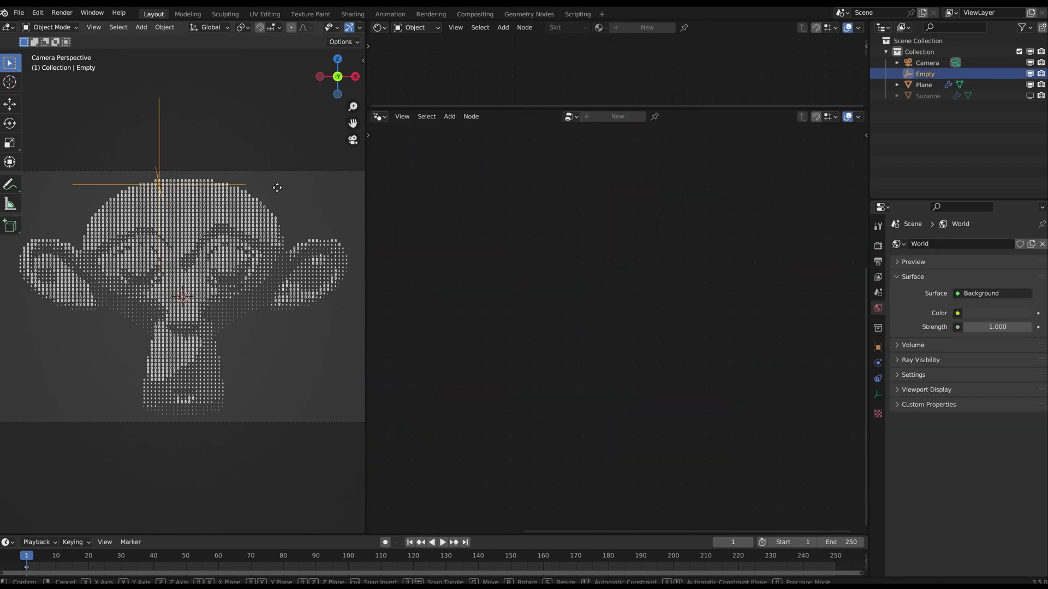
{"action": "left_click", "coordinate": [131, 199]}
{"action": "middle_click_drag", "start_coordinate": [223, 168], "coordinate": [254, 220]}
{"action": "key", "text": "g"}
{"action": "left_click", "coordinate": [252, 184]}
{"action": "key", "text": "g"}
{"action": "left_click", "coordinate": [291, 164]}
{"action": "key", "text": "g"}
{"action": "left_click", "coordinate": [278, 161]}
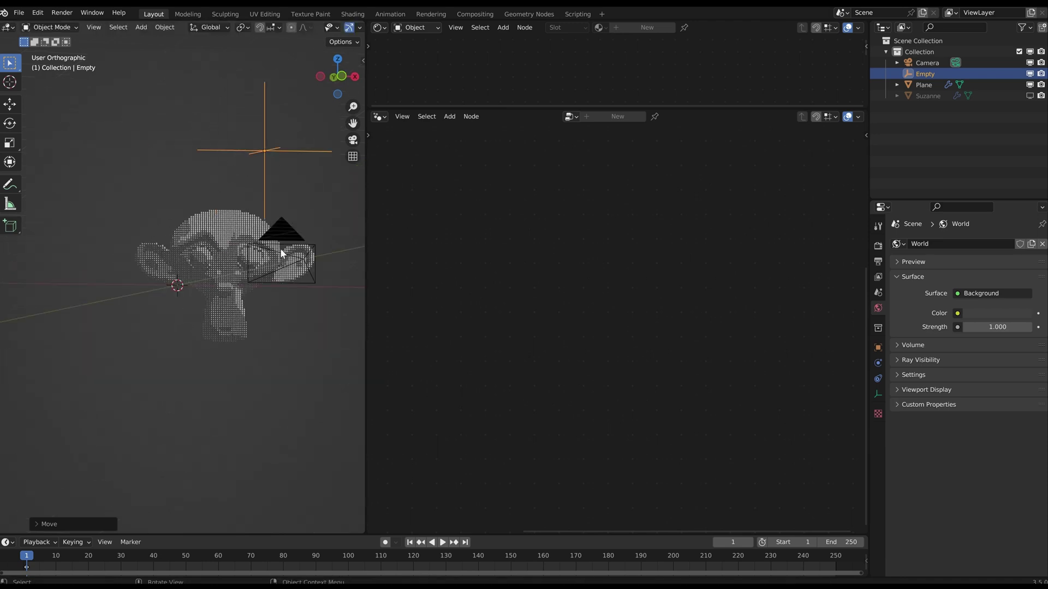
- Select the character plane and examine its node tree, including the Object Info, Named Attribute and Raycast nodes
{"action": "left_click", "coordinate": [207, 258]}
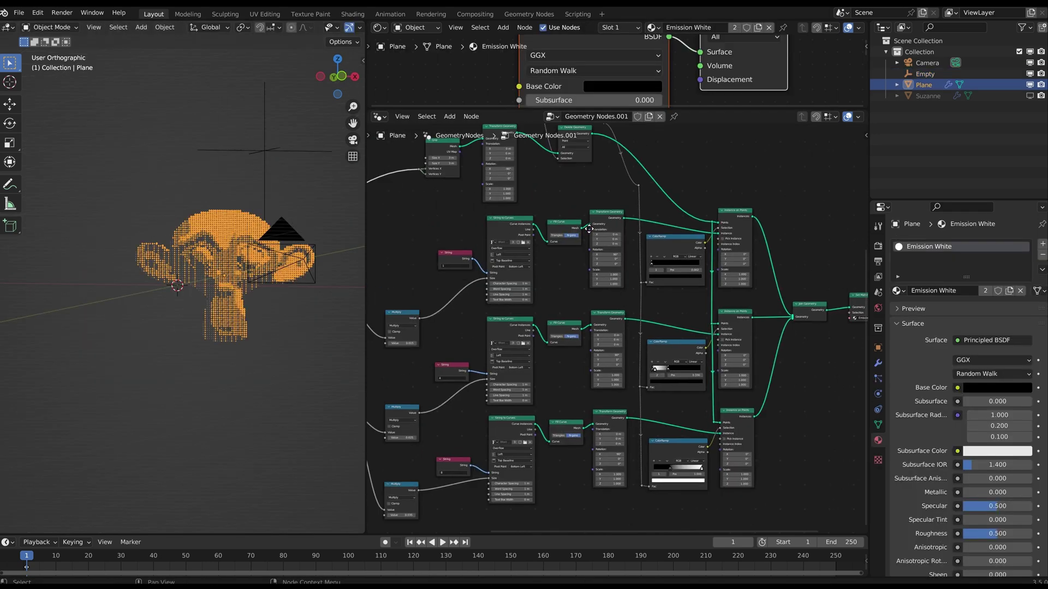
{"action": "middle_click_drag", "start_coordinate": [589, 229], "coordinate": [663, 280]}
{"action": "scroll", "coordinate": [457, 324], "scroll_direction": "down", "scroll_amount": 3}
{"action": "middle_click_drag", "start_coordinate": [456, 325], "coordinate": [566, 431]}
{"action": "scroll", "coordinate": [632, 208], "scroll_direction": "up", "scroll_amount": 2}
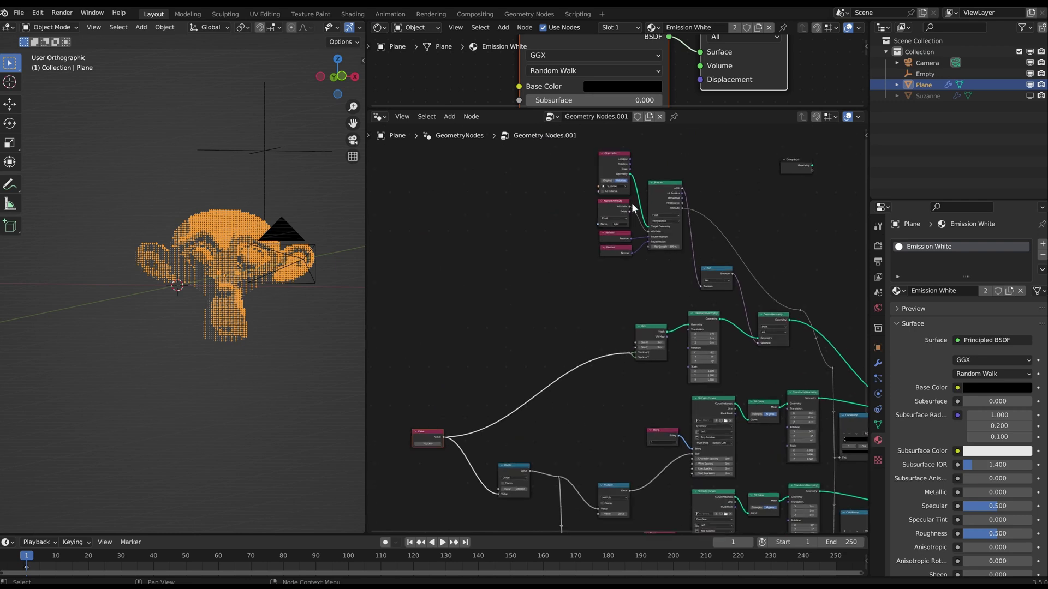
{"action": "scroll", "coordinate": [632, 205], "scroll_direction": "up", "scroll_amount": 2}
{"action": "middle_click_drag", "start_coordinate": [632, 205], "coordinate": [570, 362]}
{"action": "scroll", "coordinate": [571, 362], "scroll_direction": "up", "scroll_amount": 1}
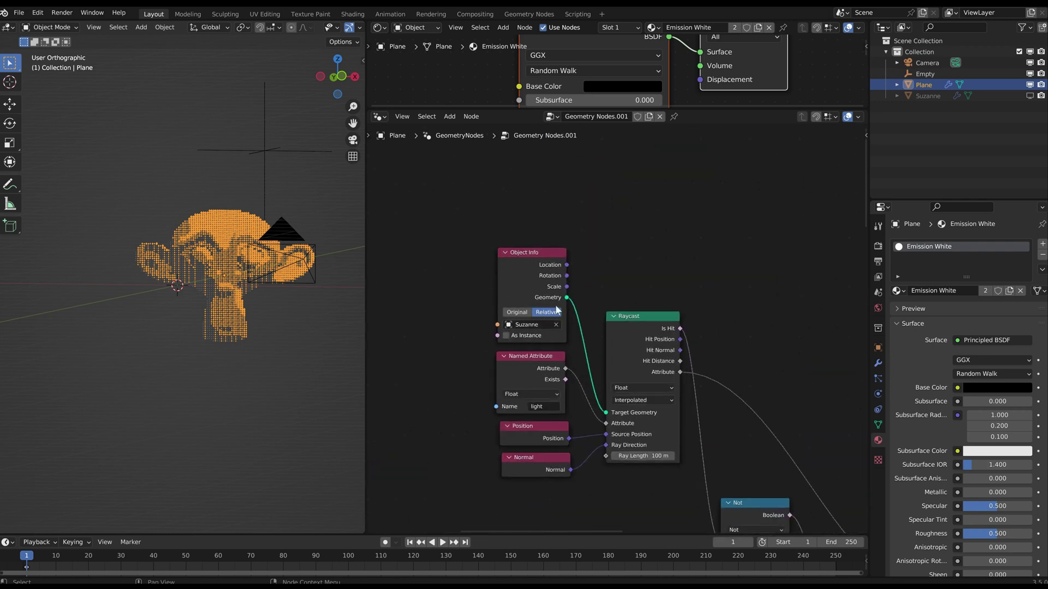
{"action": "scroll", "coordinate": [728, 395], "scroll_direction": "down", "scroll_amount": 6}
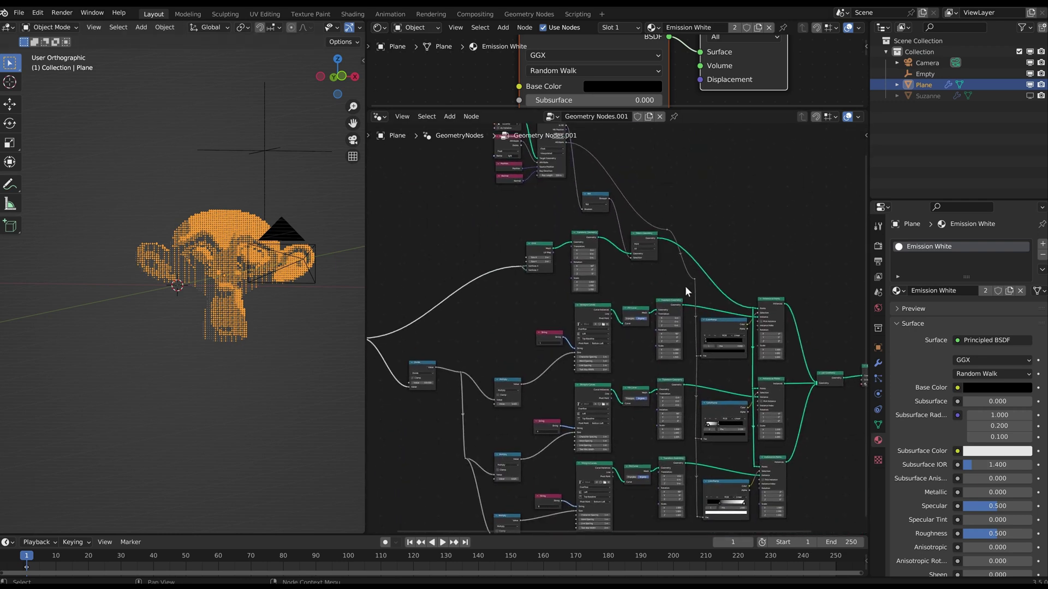
{"action": "middle_click_drag", "start_coordinate": [685, 286], "coordinate": [648, 226]}
- Move the Empty across to the opposite side of Suzanne and lower it to ear height
{"action": "left_click", "coordinate": [281, 154]}
{"action": "left_click", "coordinate": [272, 153]}
{"action": "key", "text": "g"}
{"action": "left_click", "coordinate": [182, 187]}
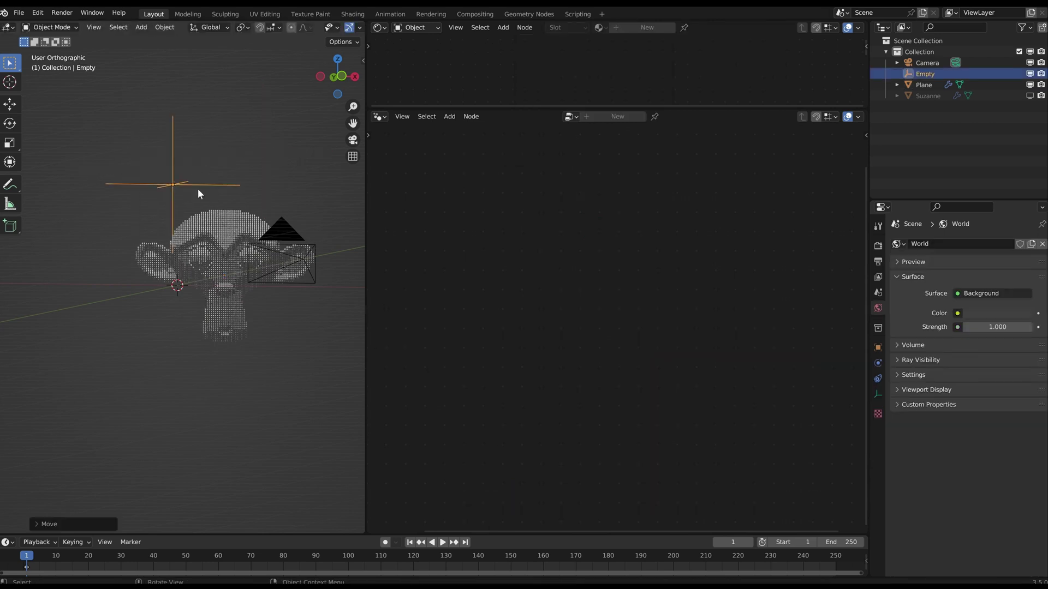
{"action": "scroll", "coordinate": [251, 208], "scroll_direction": "up", "scroll_amount": 4}
{"action": "scroll", "coordinate": [278, 220], "scroll_direction": "down", "scroll_amount": 4}
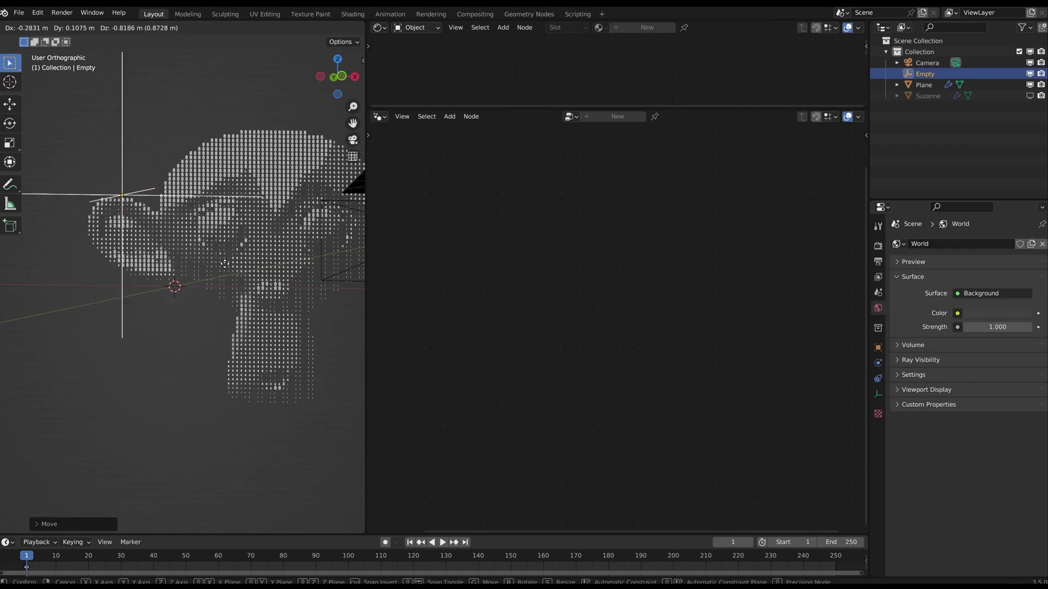
{"action": "left_click", "coordinate": [234, 217]}
- Inspect the side-lit characters up close with nothing selected, and return to the camera view
{"action": "scroll", "coordinate": [215, 215], "scroll_direction": "up", "scroll_amount": 5}
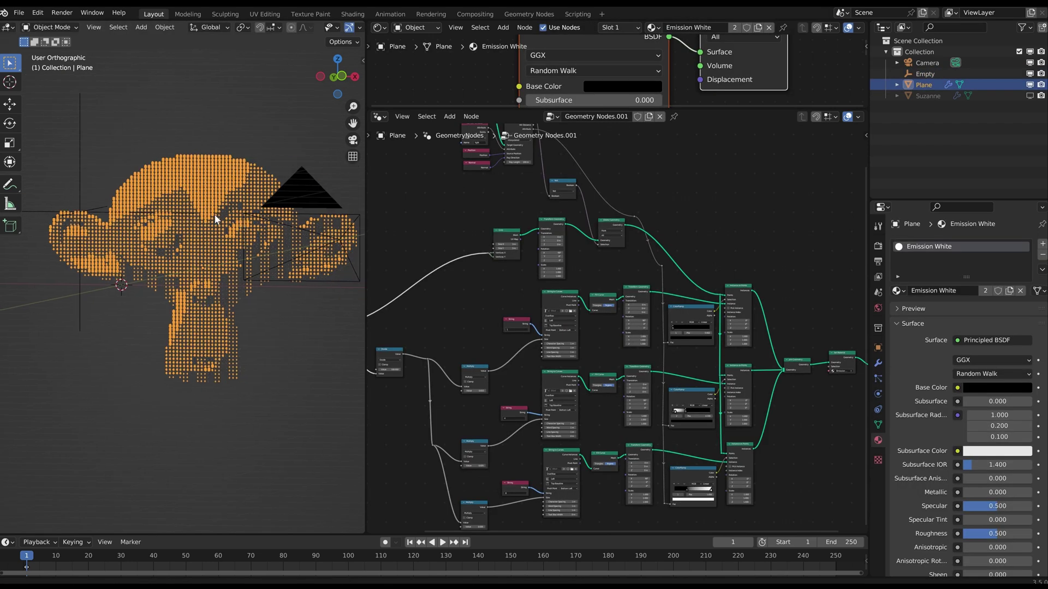
{"action": "middle_click_drag", "start_coordinate": [187, 167], "coordinate": [144, 205]}
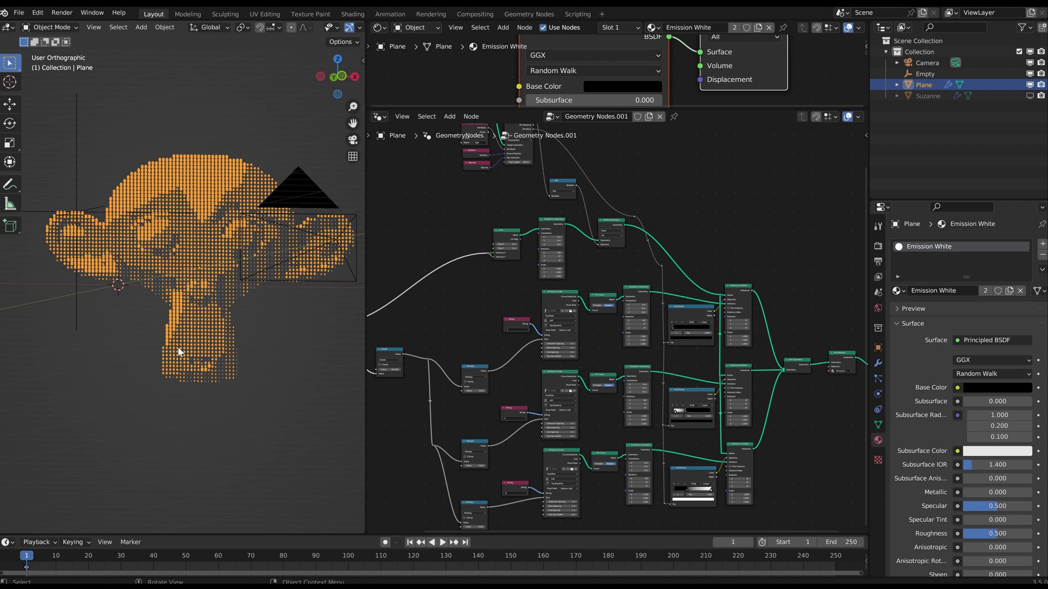
{"action": "key", "text": "alt+a"}
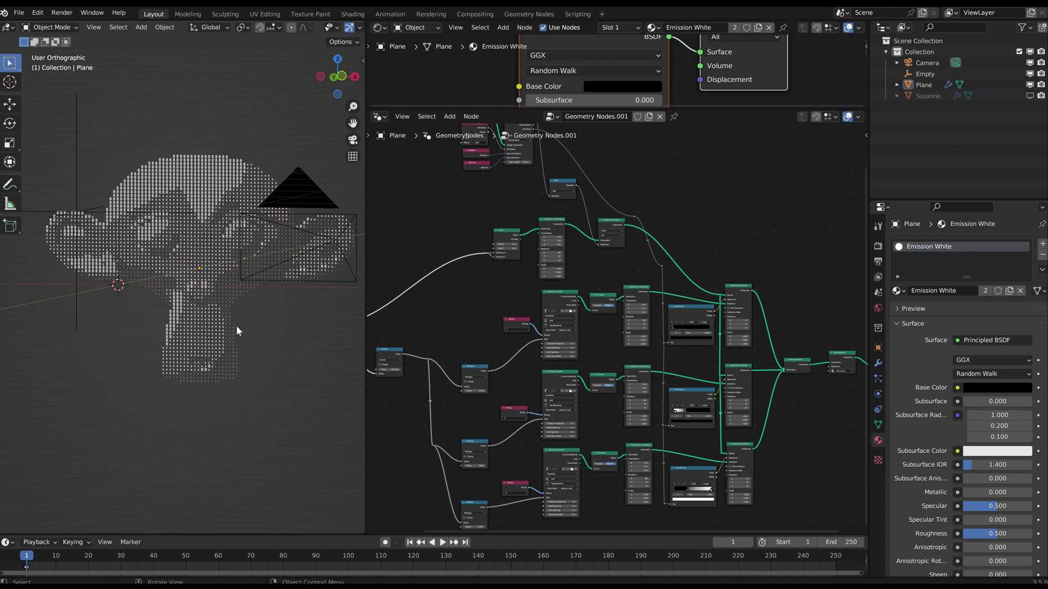
{"action": "left_click", "coordinate": [212, 154]}
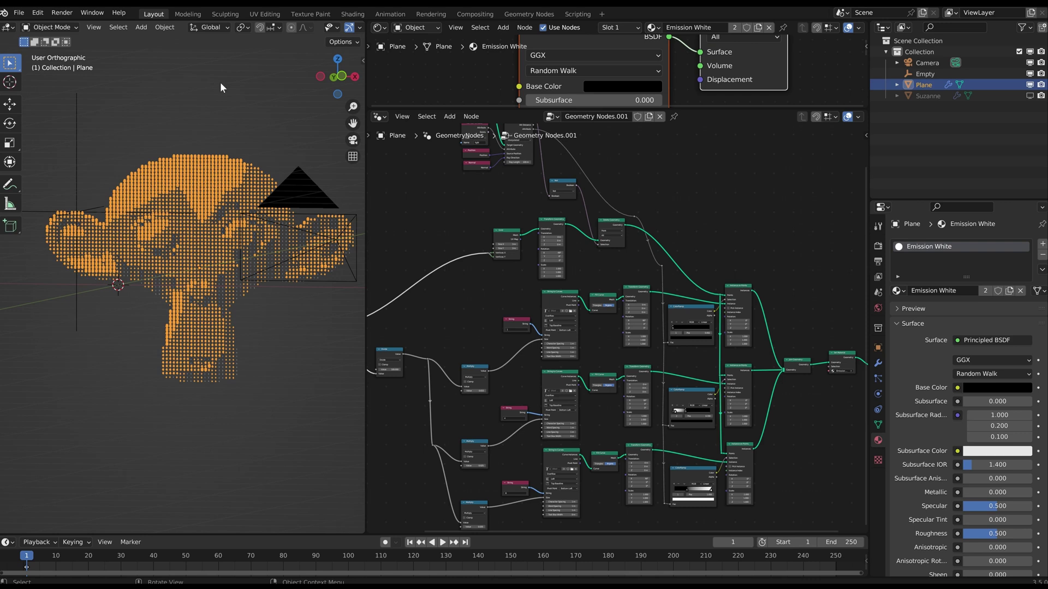
{"action": "key", "text": "alt+a"}
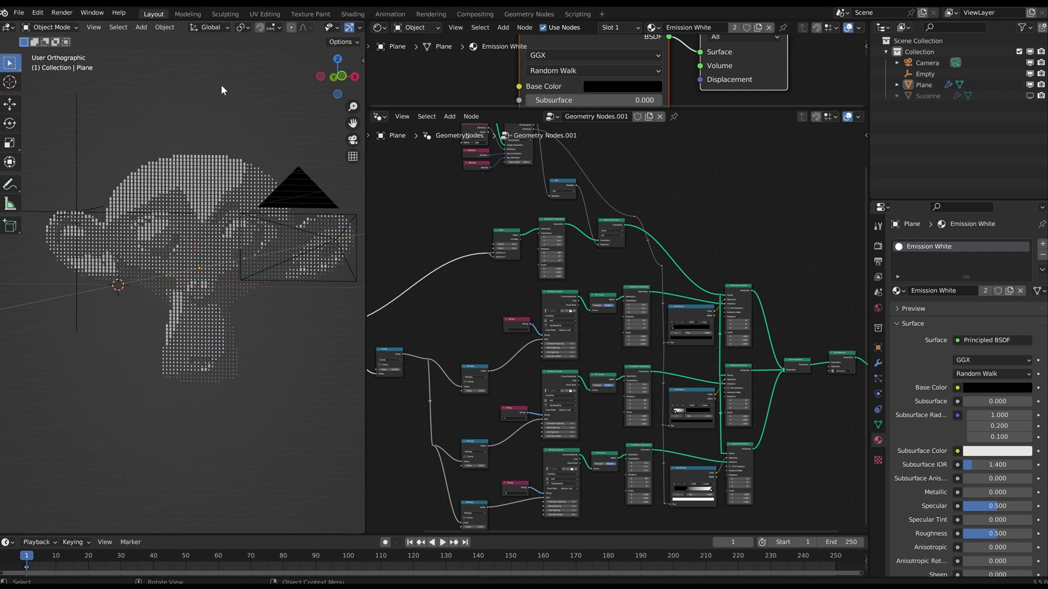
{"action": "scroll", "coordinate": [224, 163], "scroll_direction": "up", "scroll_amount": 5}
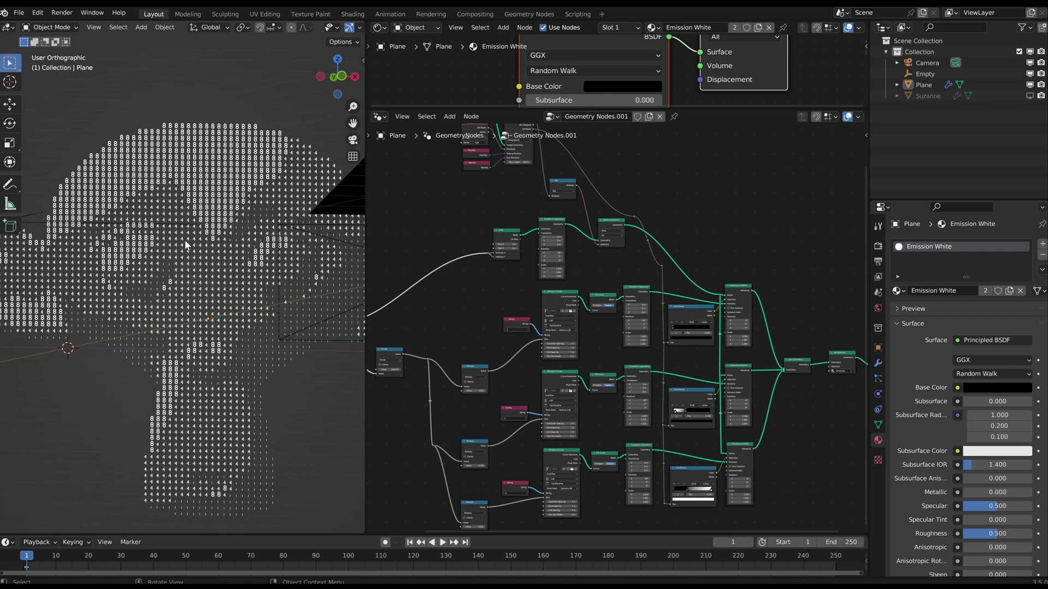
{"action": "scroll", "coordinate": [191, 246], "scroll_direction": "down", "scroll_amount": 4}
{"action": "key", "text": "KP_0"}
{"action": "scroll", "coordinate": [195, 238], "scroll_direction": "down", "scroll_amount": 2}
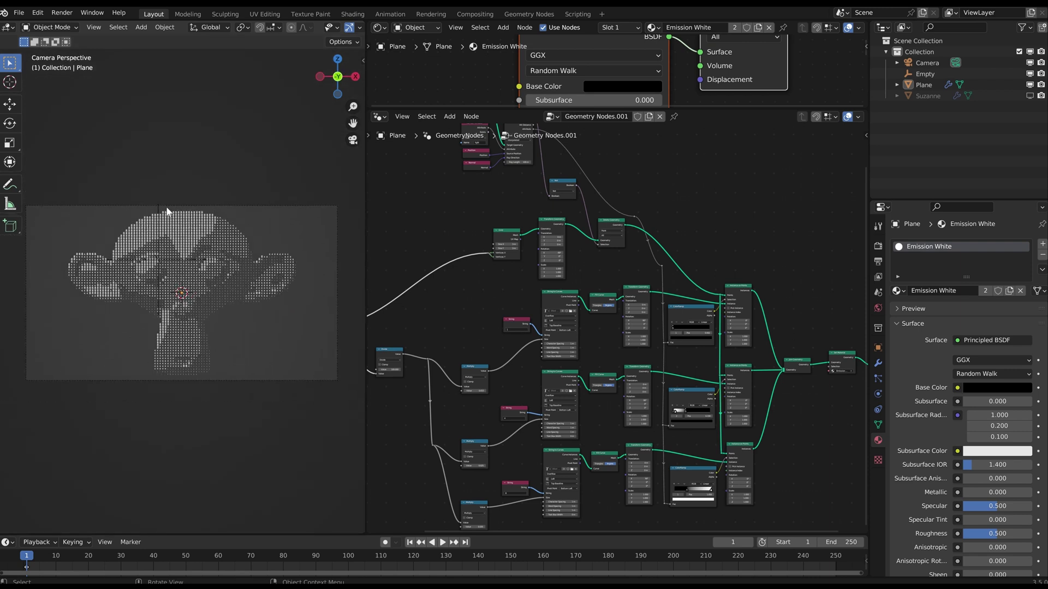
- Select the Empty, move it above one side of Suzanne's head, and check the lighting through the camera
{"action": "left_click", "coordinate": [160, 207]}
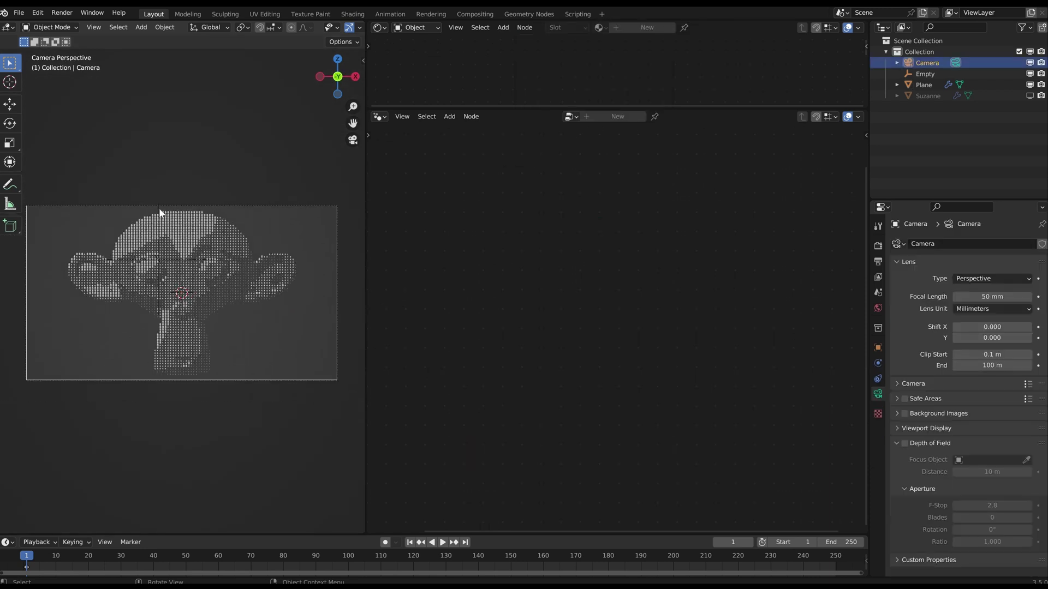
{"action": "left_click", "coordinate": [925, 73]}
{"action": "key", "text": "g"}
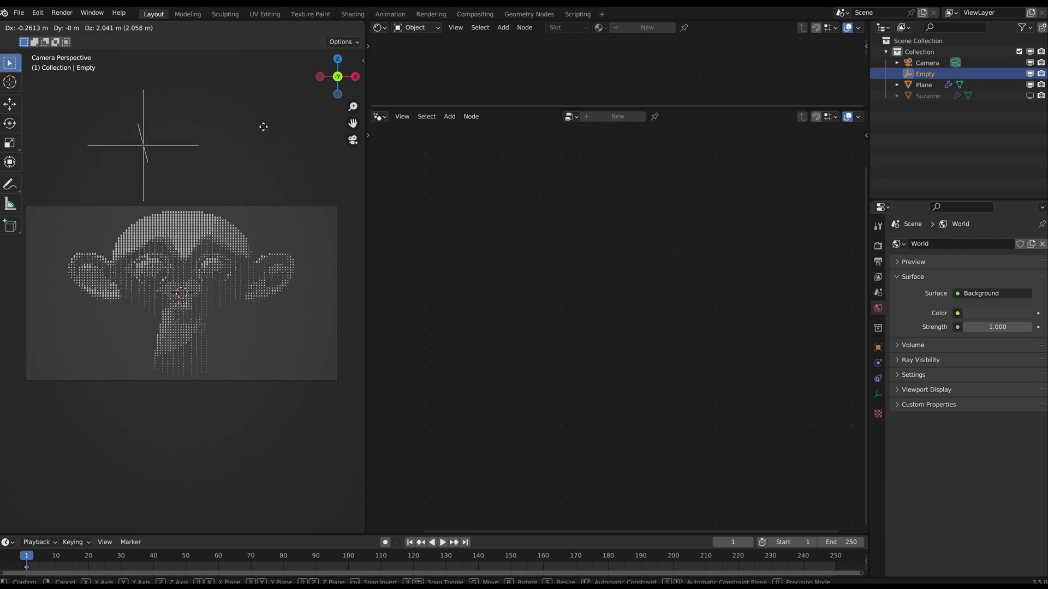
{"action": "left_click", "coordinate": [277, 101]}
{"action": "key", "text": "g"}
{"action": "left_click", "coordinate": [203, 171]}
{"action": "middle_click_drag", "start_coordinate": [255, 187], "coordinate": [195, 207]}
{"action": "key", "text": "g"}
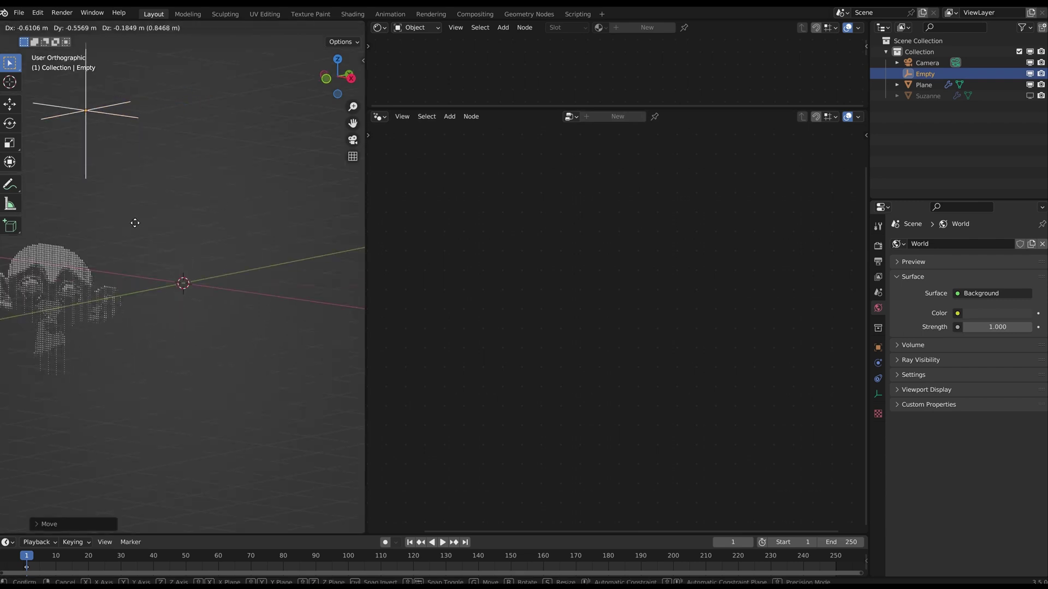
{"action": "left_click", "coordinate": [170, 264]}
{"action": "key", "text": "KP_0"}
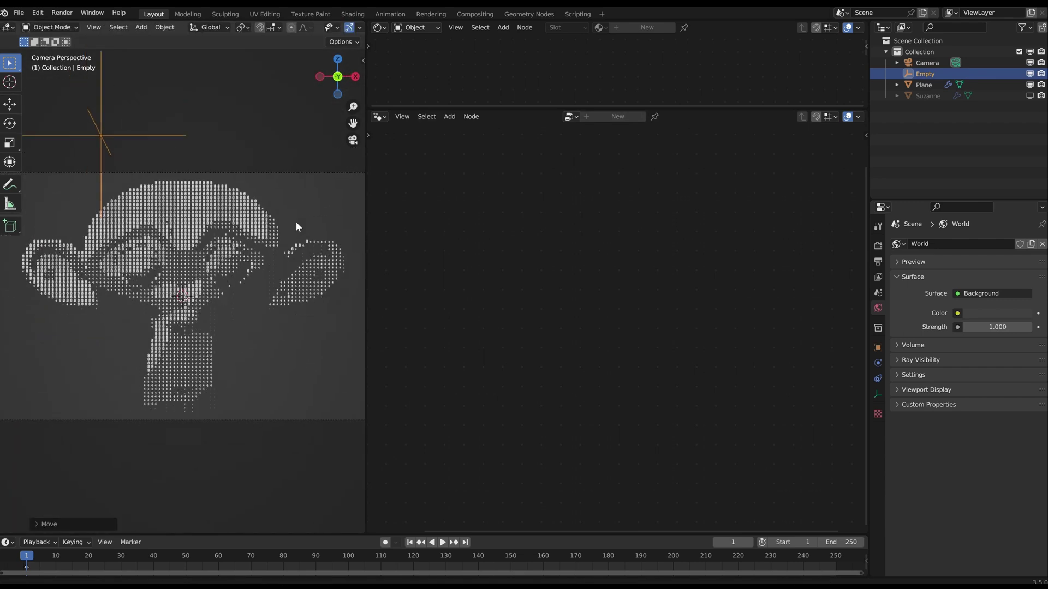